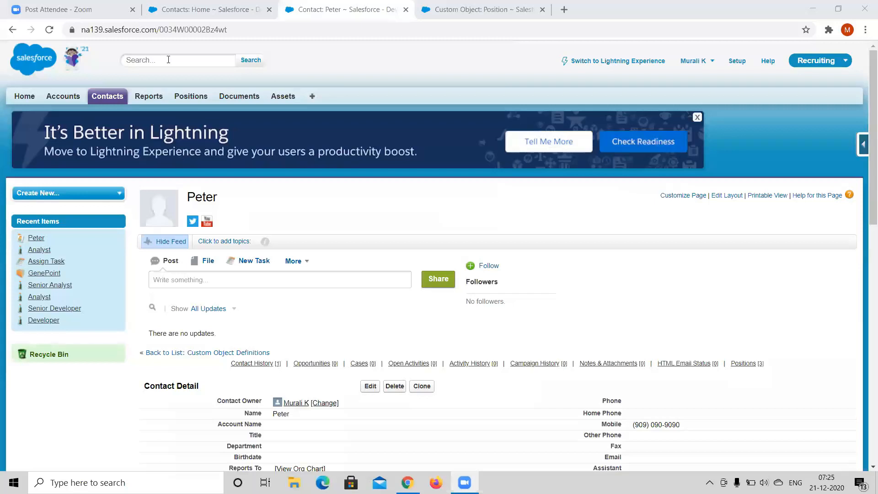
Close the two contact browser tabs, search Setup for "workflow" and open Workflow Rules
click(270, 10)
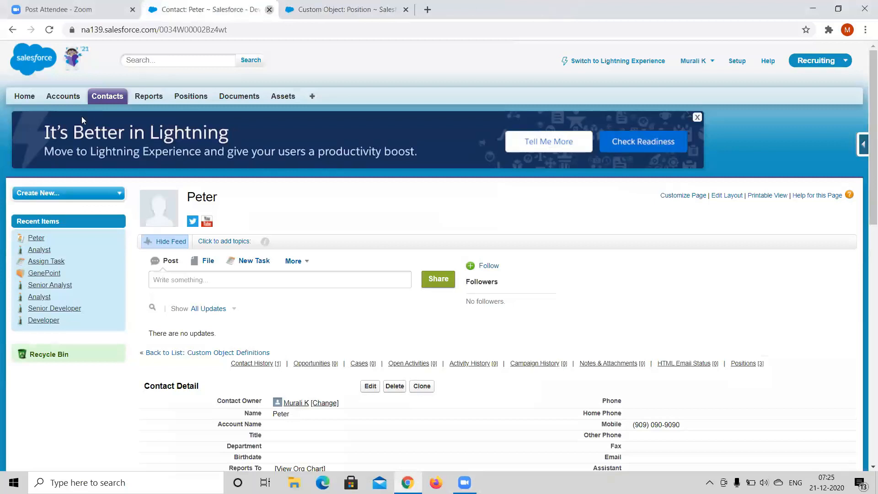
click(270, 9)
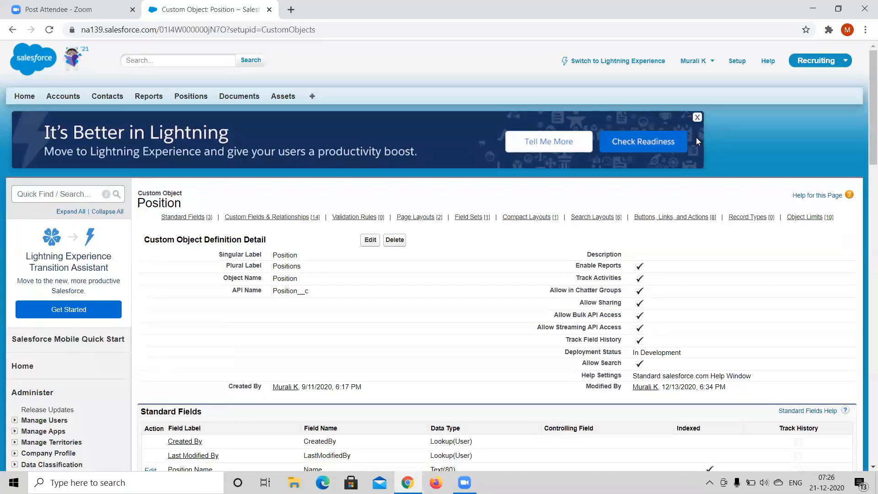
click(740, 64)
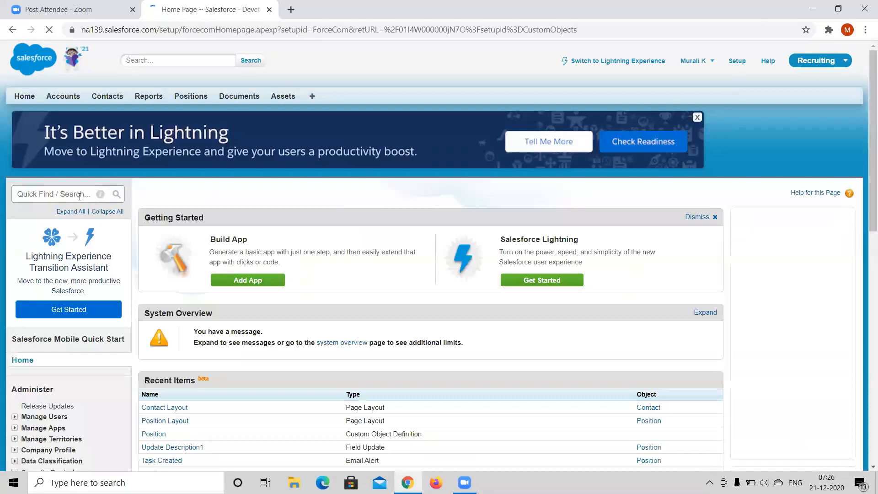
text(workflow)
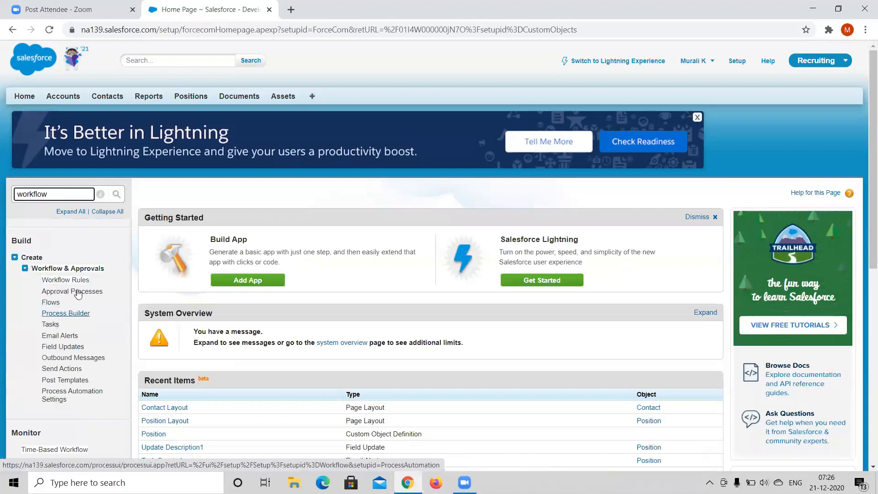
click(67, 280)
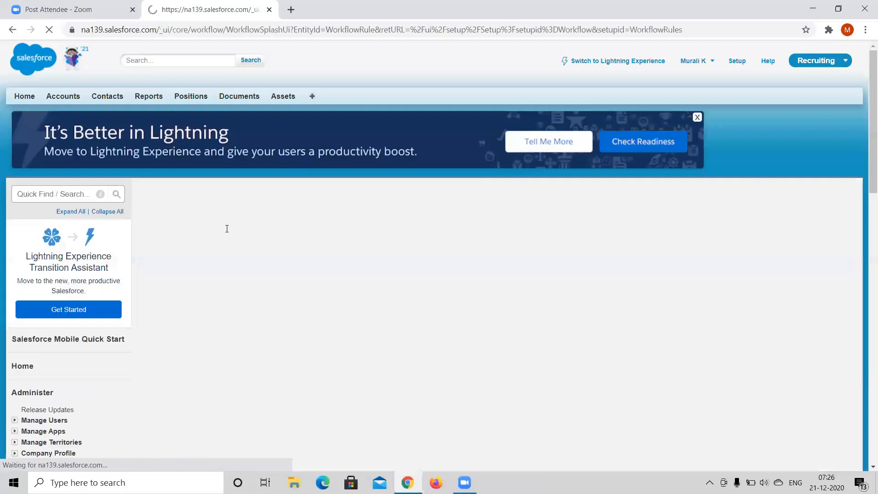
Read through the Understanding Workflow introduction and continue to the list of all workflow rules
scroll(203, 187, down, 2)
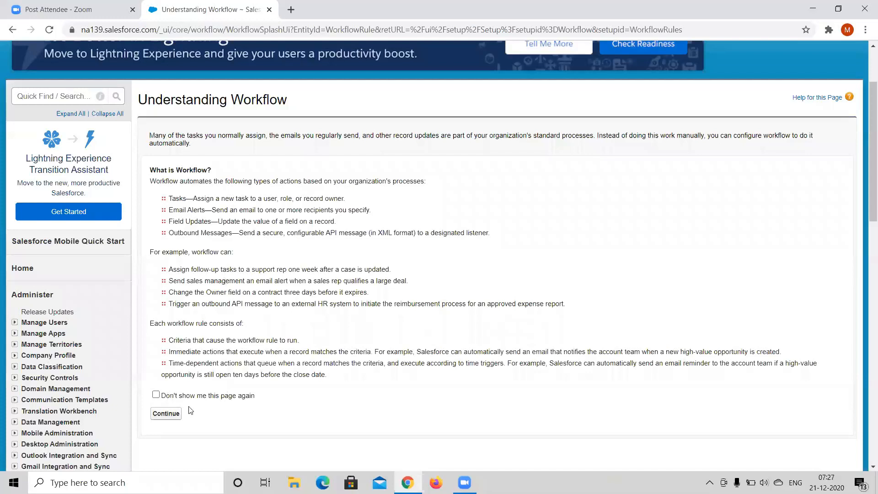
drag(151, 182, 356, 318)
click(356, 318)
click(166, 414)
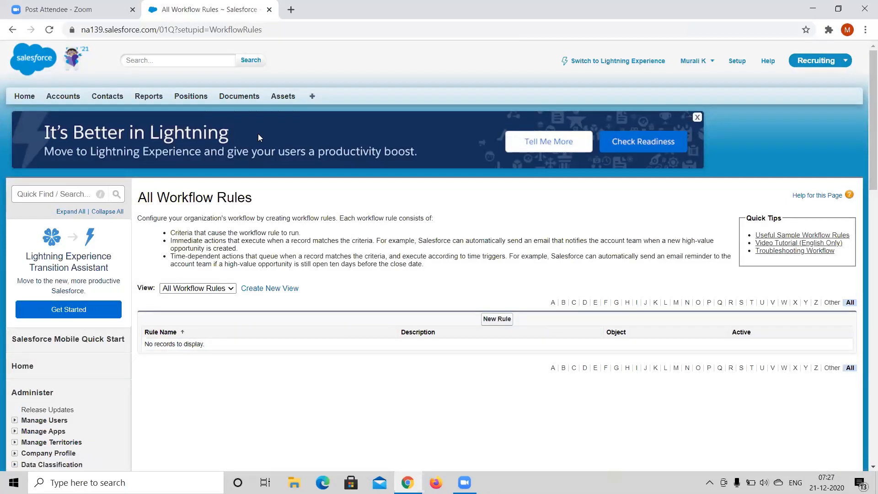
Open Positions in a separate browser tab and show the first Analyst record among the recent positions
right_click(193, 100)
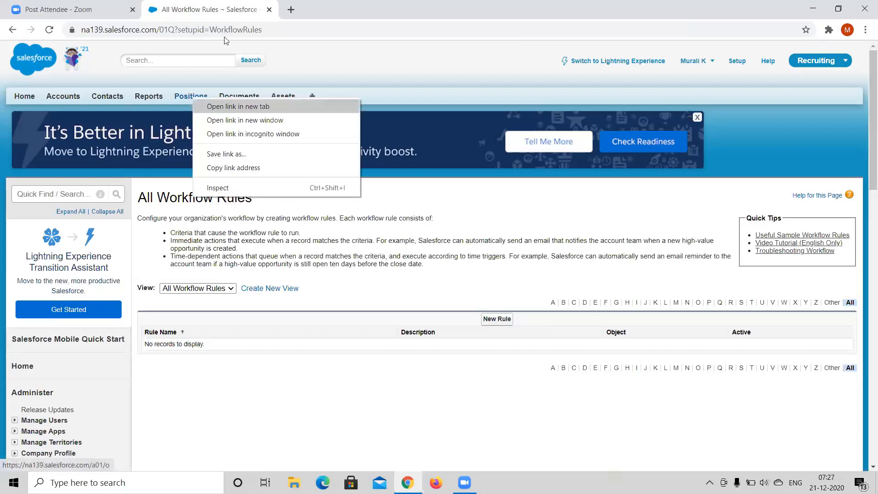
click(225, 106)
click(344, 9)
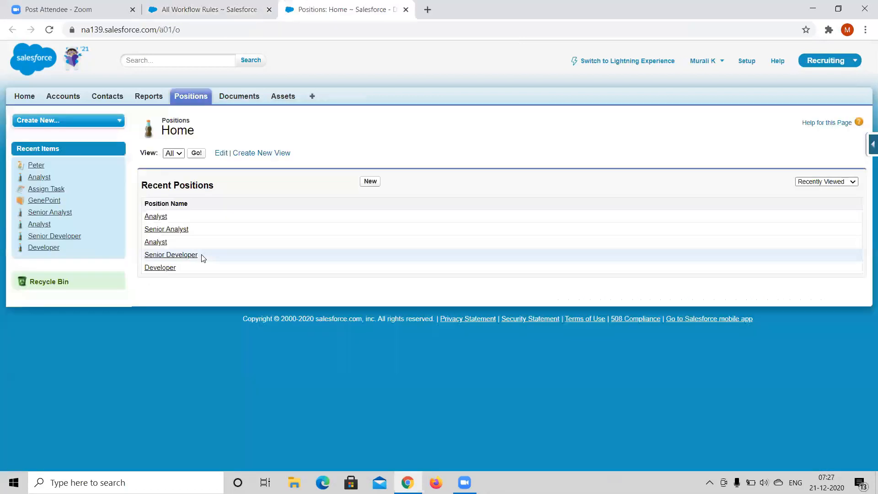
click(156, 220)
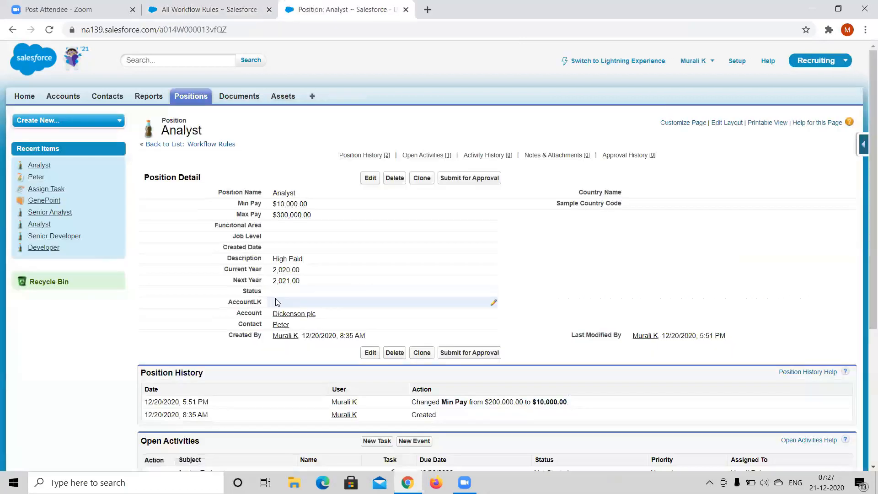
Clear the Description of the Analyst position and save the record
click(308, 259)
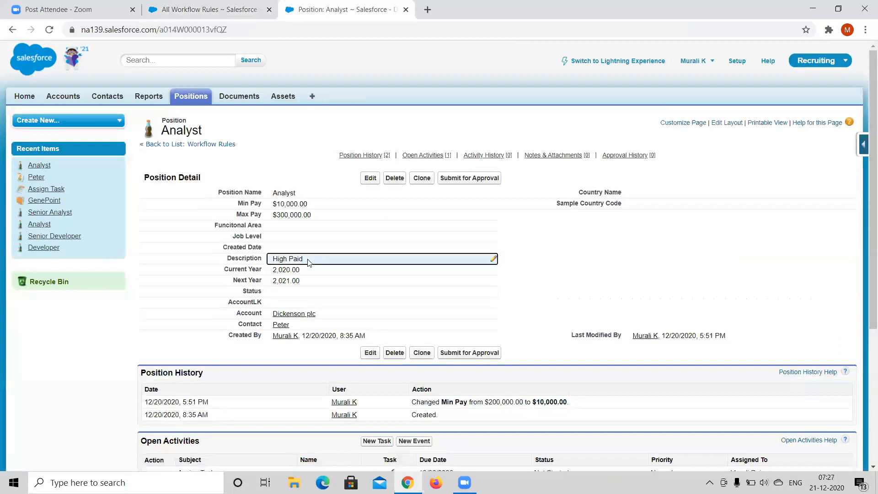
double_click(308, 260)
key(BackSpace)
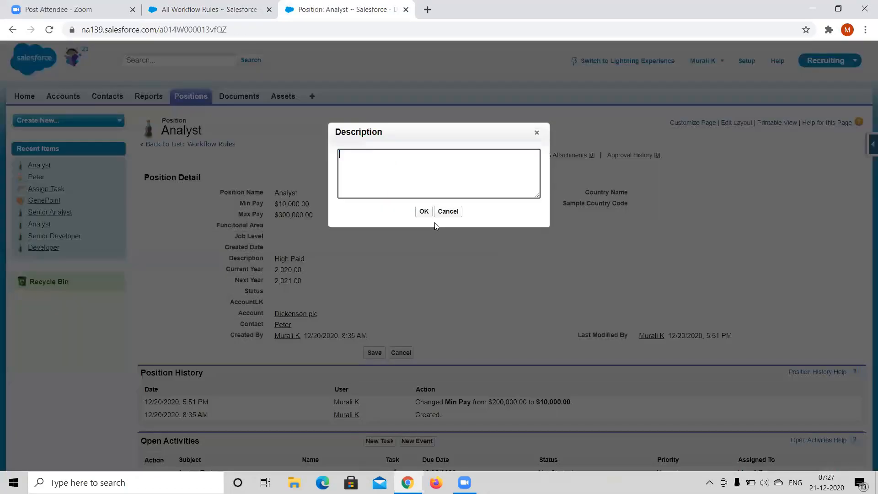
click(424, 212)
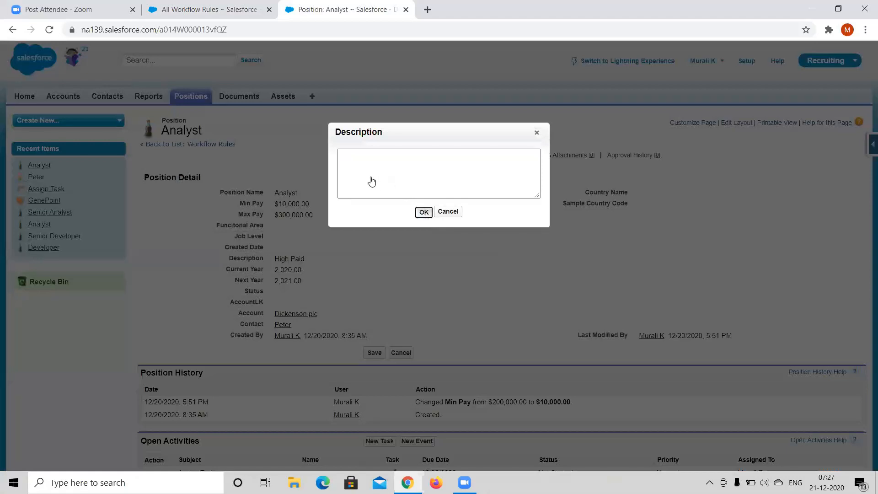
click(372, 179)
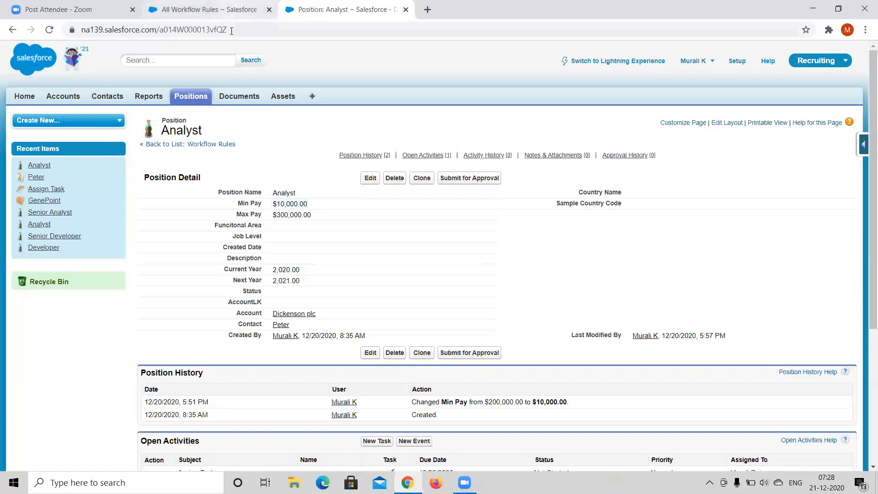
Return to the workflow rules, start a new rule and choose Position as its object
click(210, 10)
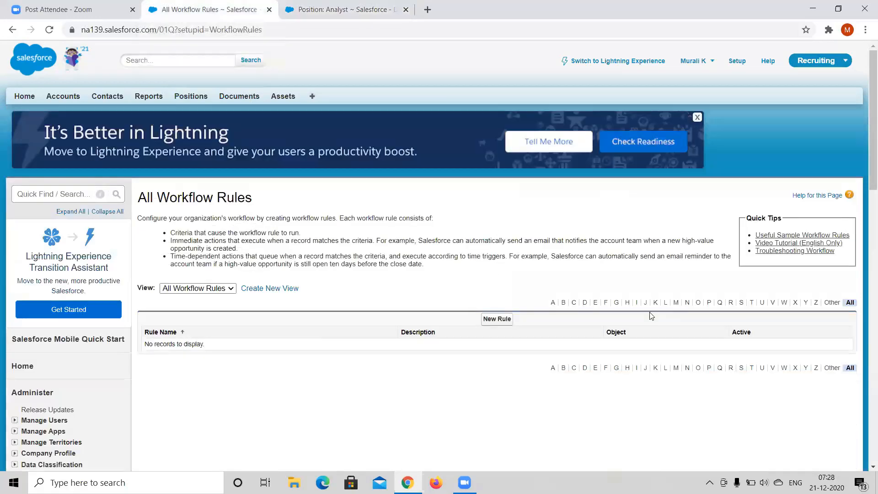
click(498, 320)
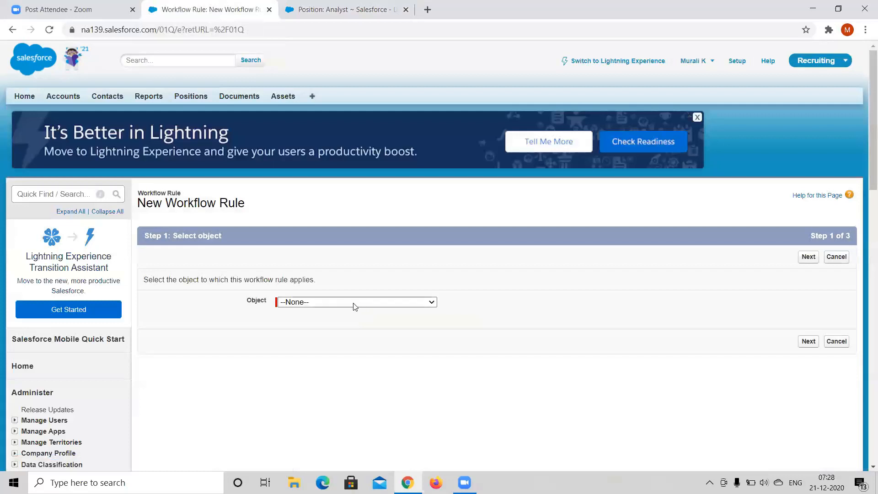
click(356, 306)
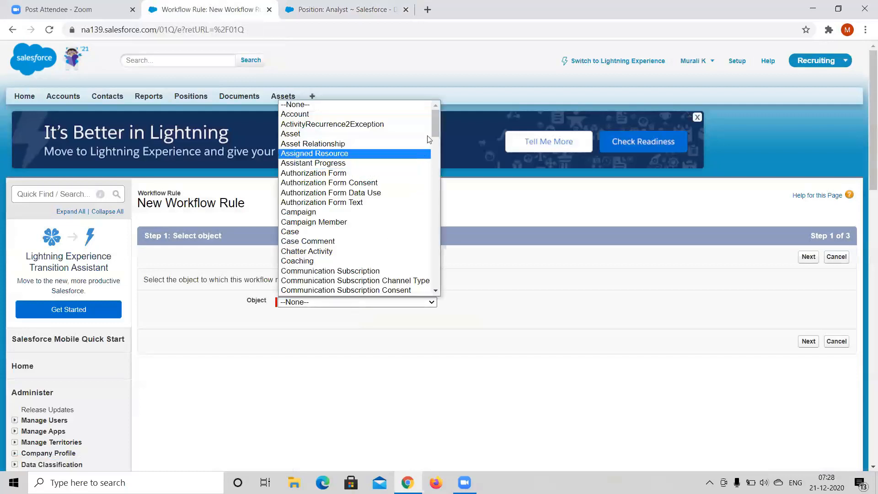
drag(434, 132, 434, 222)
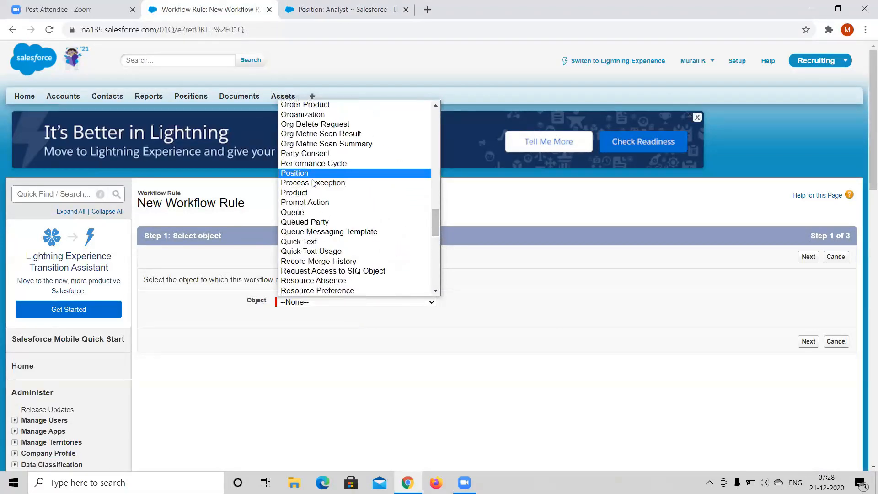
click(297, 173)
click(808, 343)
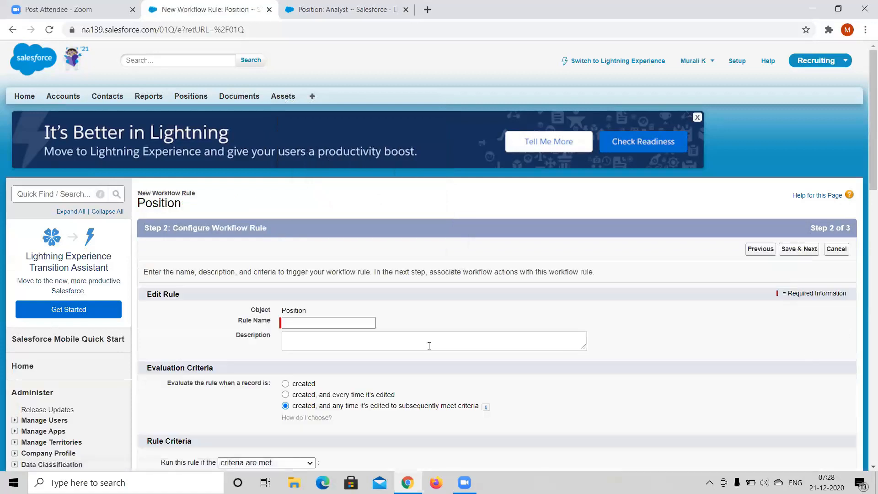
Name the new workflow rule "Position WFRule"
click(365, 323)
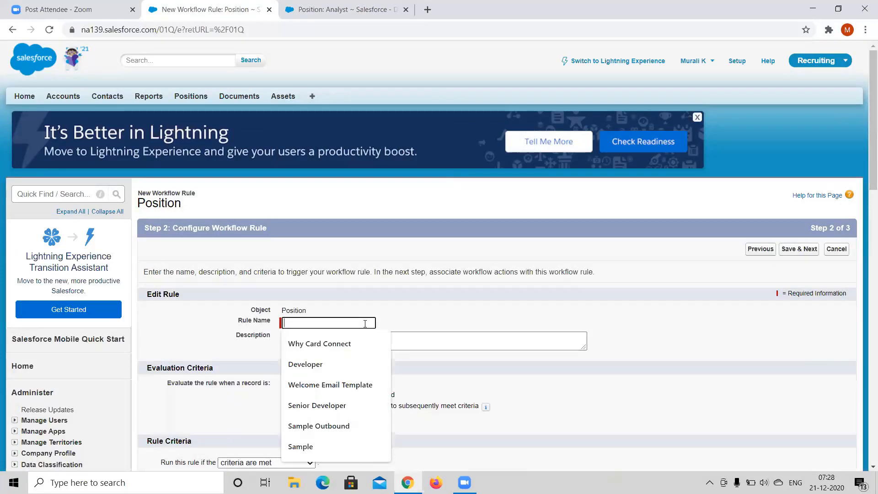
text(Pos)
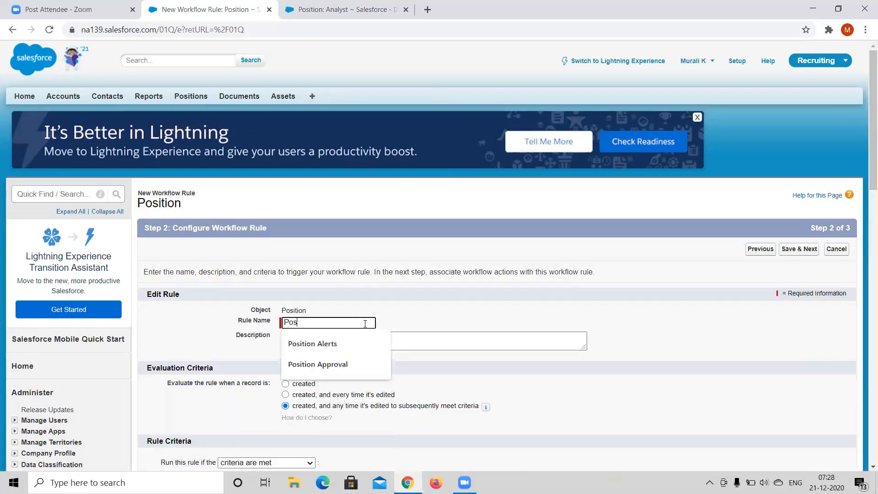
text(ition WFRule)
key(Tab)
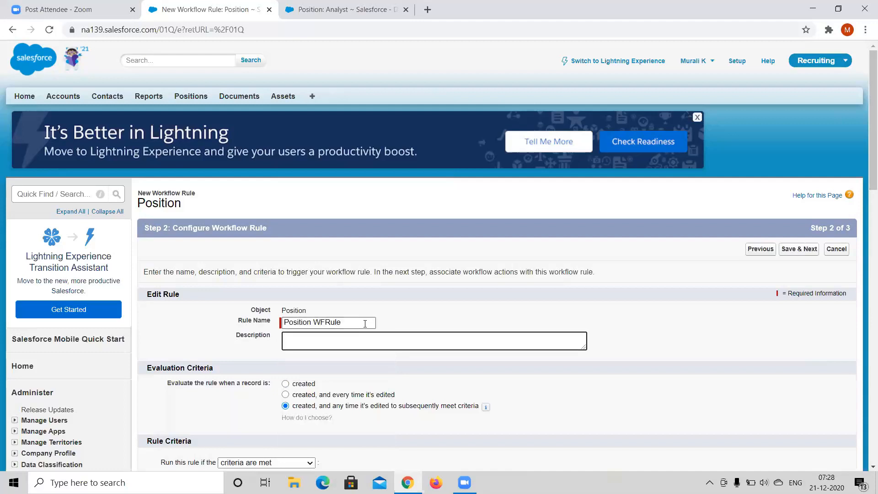
Review the evaluation criteria and set the rule to evaluate when a record is "created, and every time it's edited"
scroll(334, 375, down, 2)
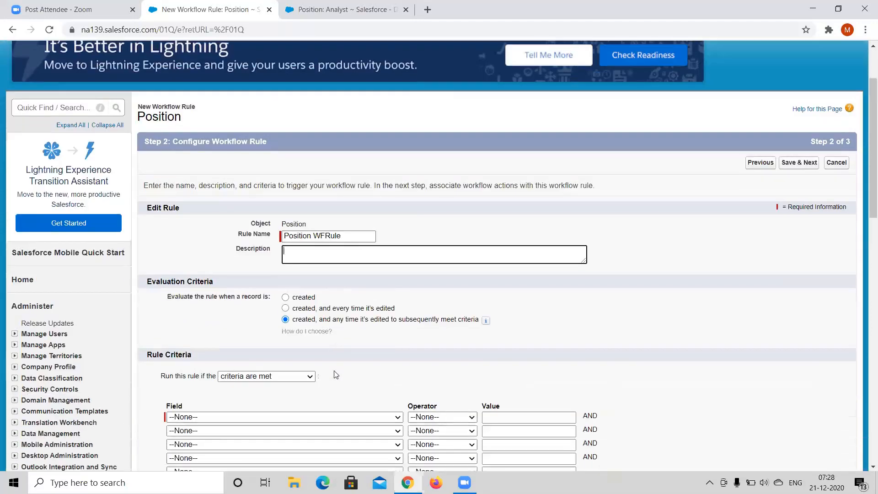
scroll(323, 333, down, 2)
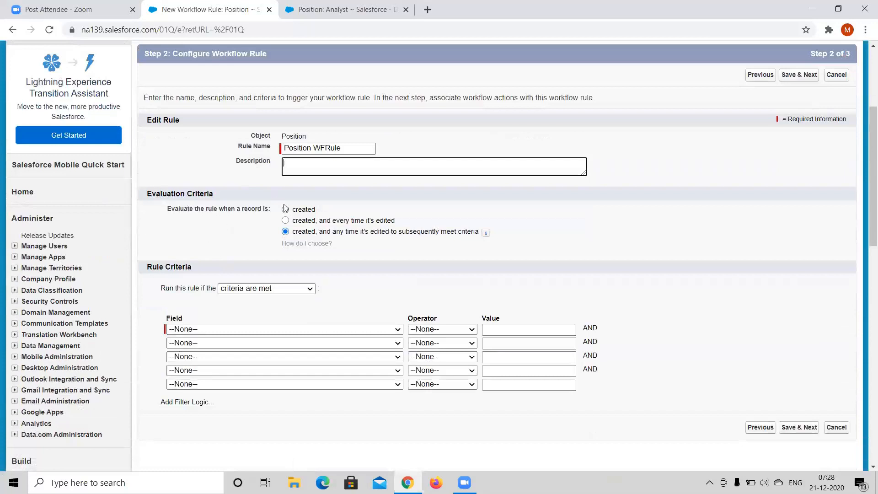
drag(490, 230, 292, 209)
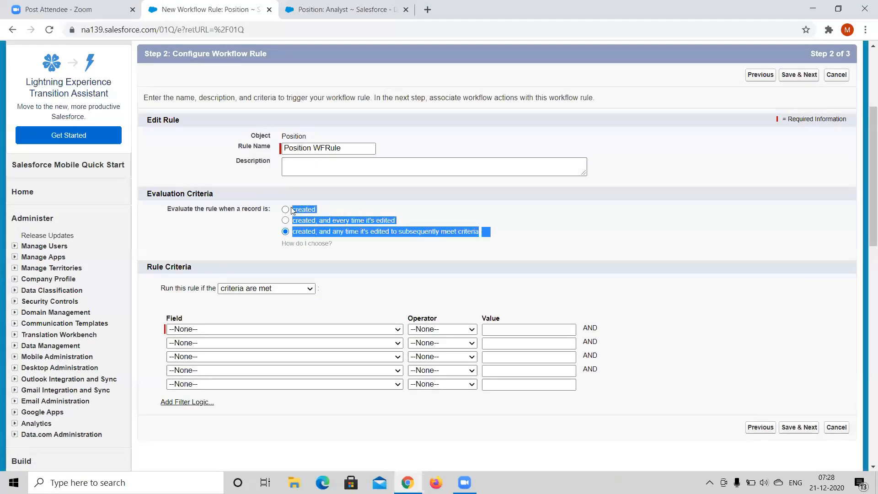
click(495, 210)
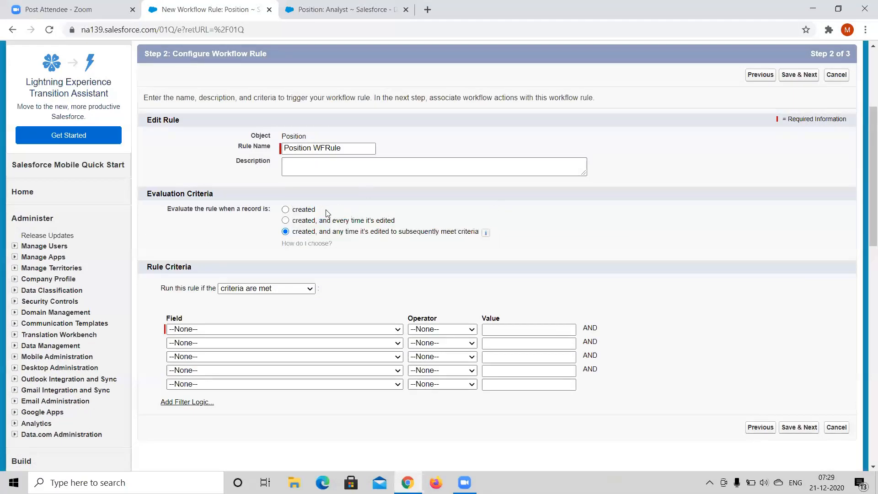
click(285, 209)
drag(147, 193, 407, 221)
click(406, 221)
click(286, 221)
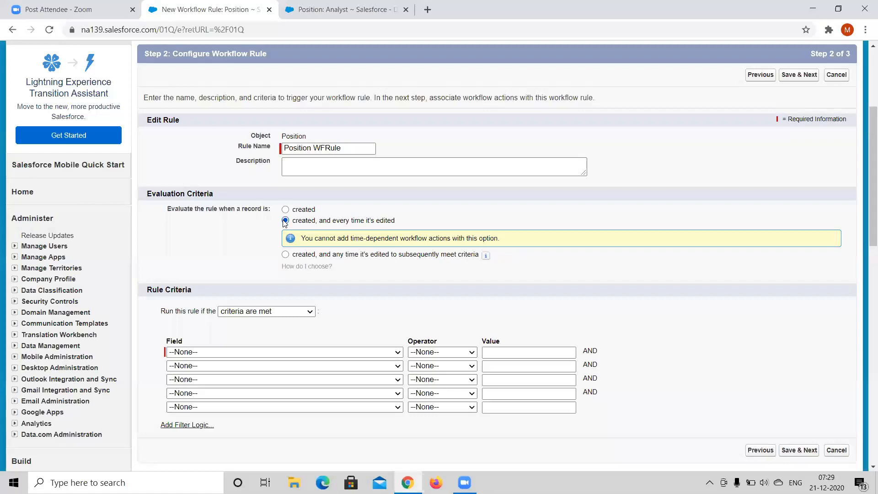
Compare the evaluation options against the Analyst position record, trying the other two before reselecting "created, and every time it's edited"
click(307, 9)
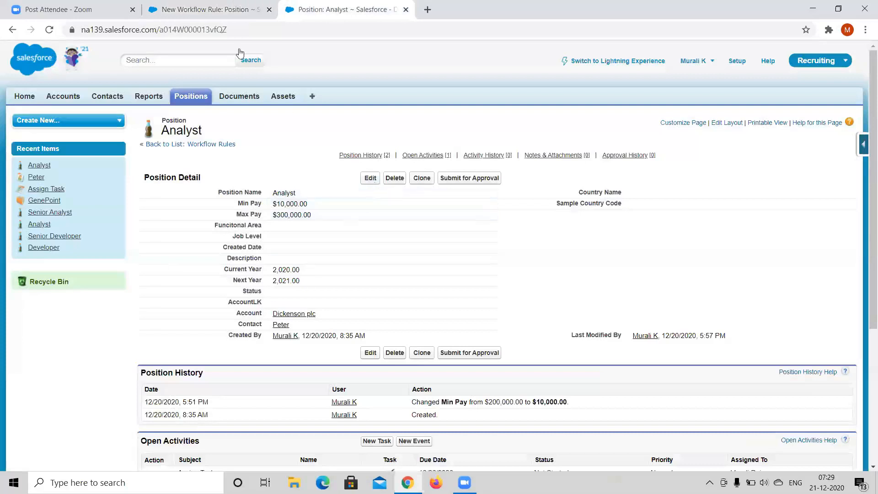
click(210, 10)
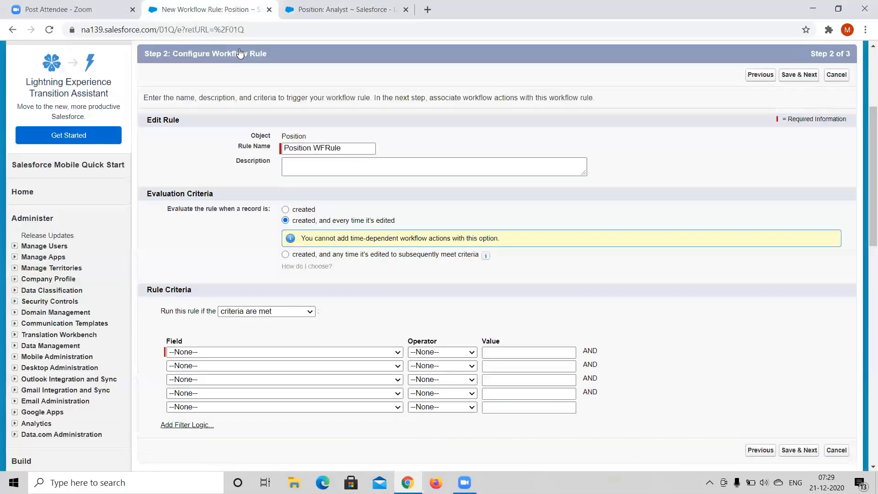
click(346, 10)
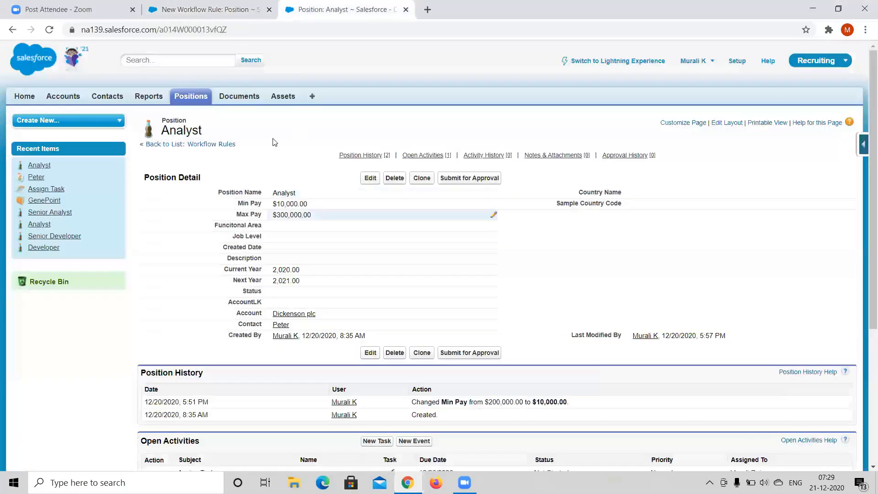
click(215, 16)
click(286, 210)
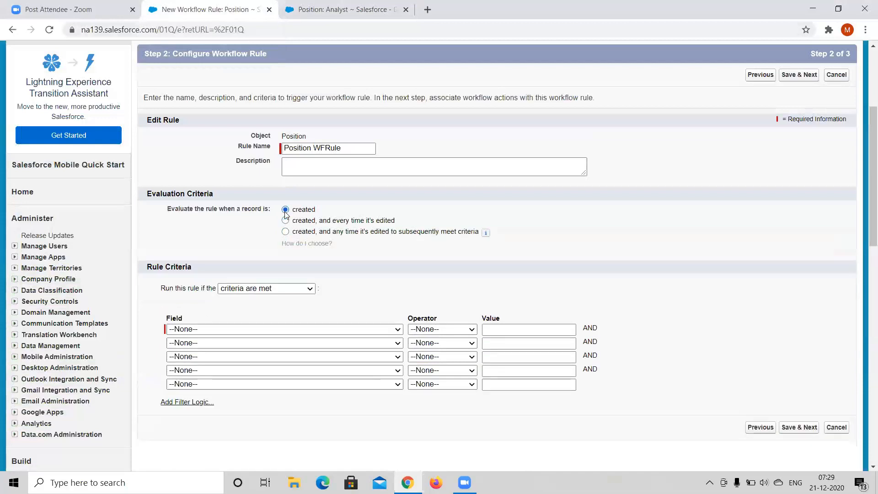
click(338, 10)
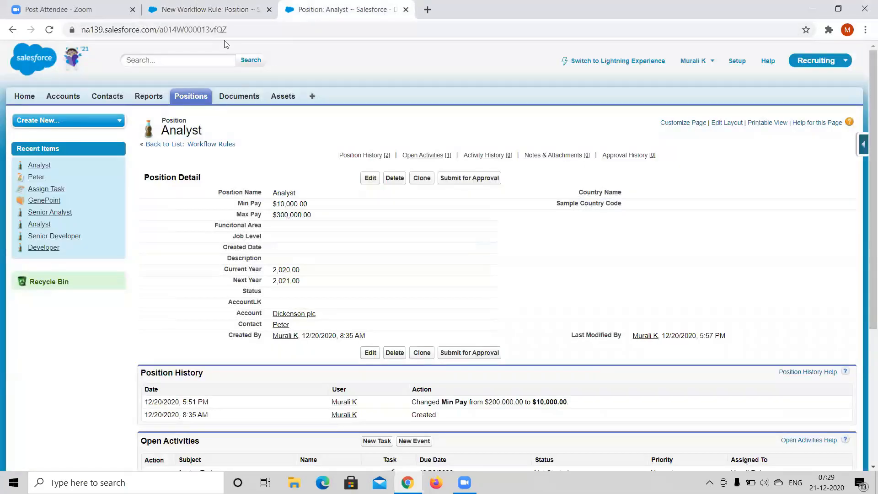
click(211, 18)
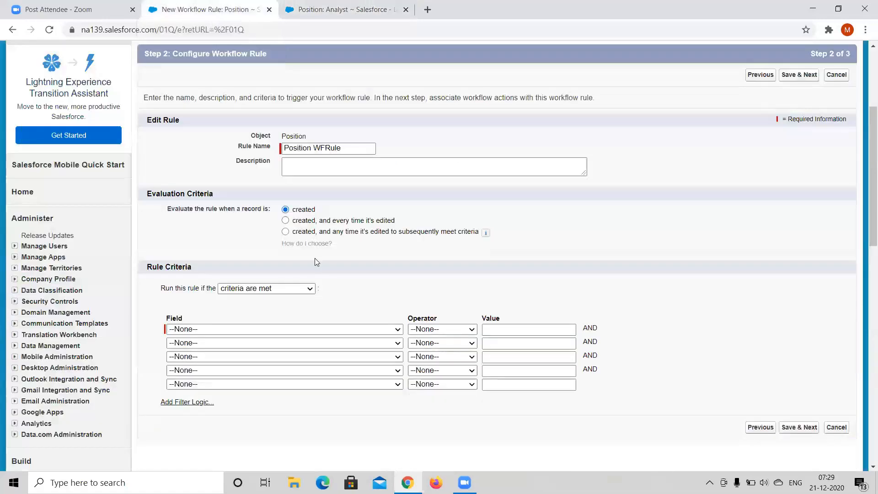
click(285, 232)
click(285, 222)
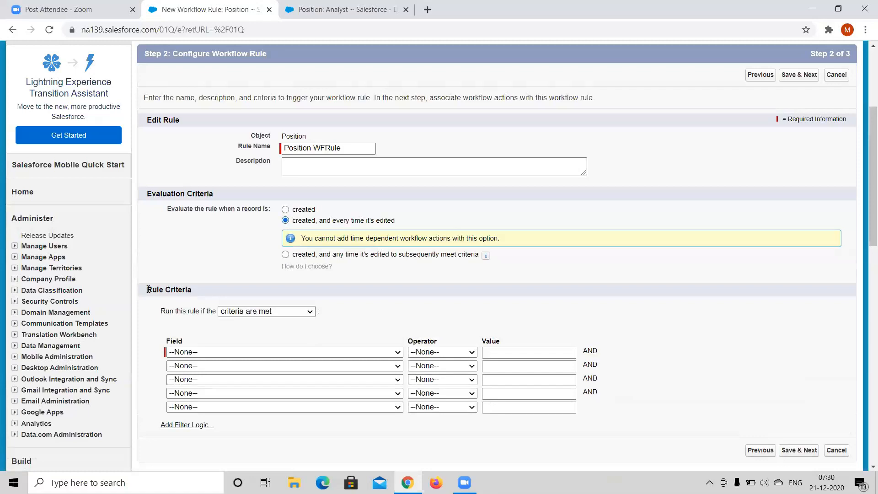
Review the Rule Criteria section and check the fields of the Analyst position record
drag(147, 290, 204, 291)
click(214, 290)
click(303, 11)
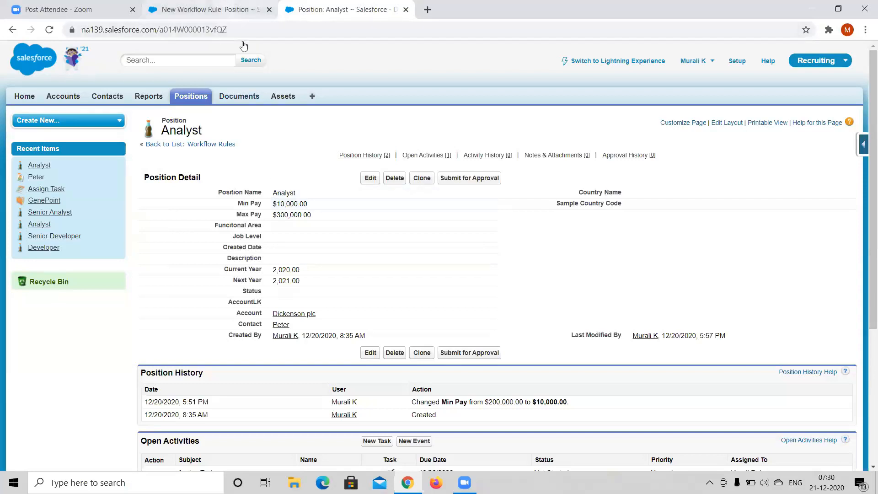
Set the rule criteria to Position: Min Pay greater than 100000 and save the rule to continue to its workflow actions
click(205, 9)
scroll(245, 304, down, 3)
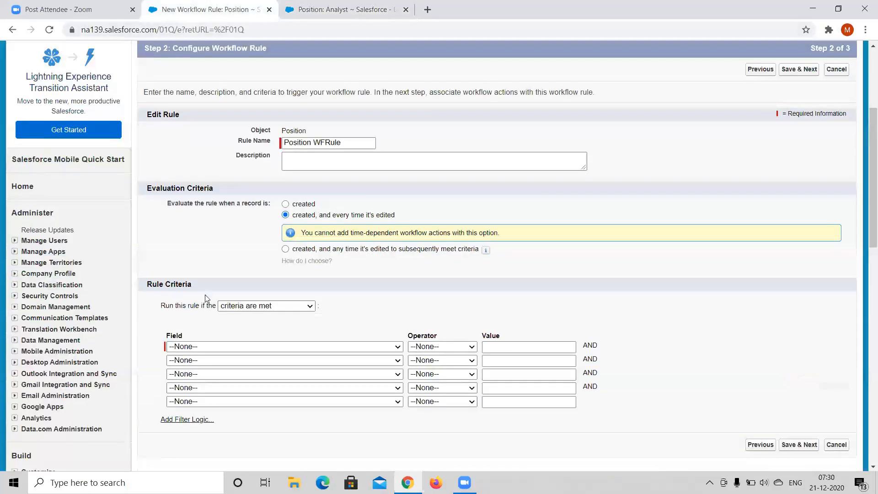
click(388, 225)
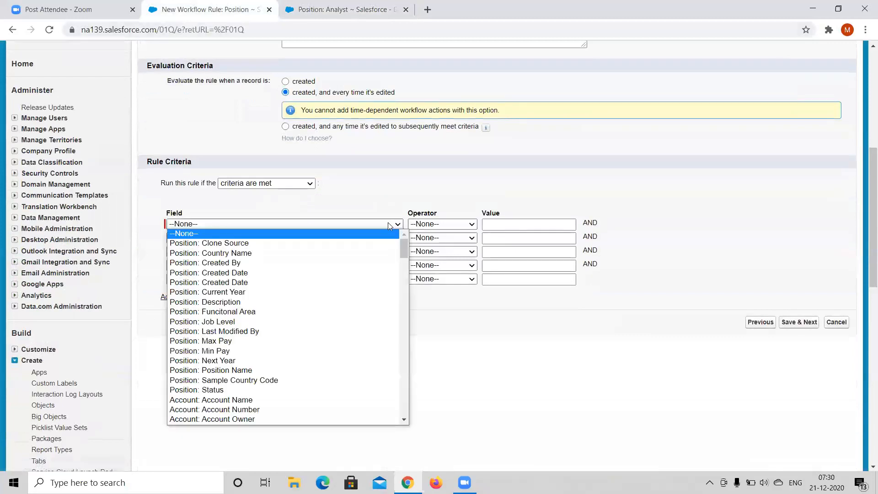
click(237, 351)
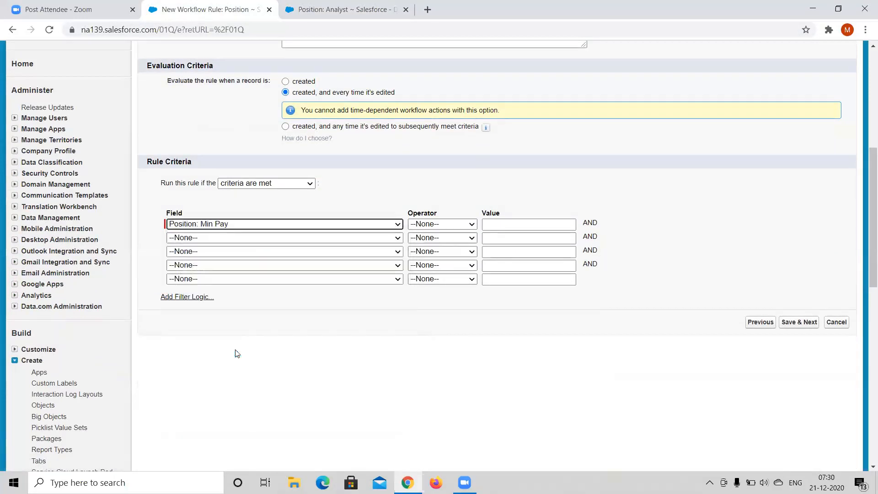
click(438, 225)
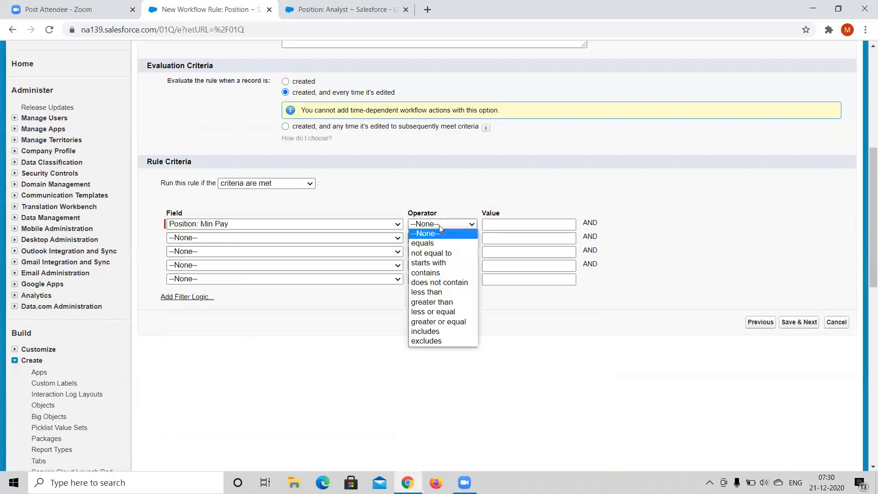
click(441, 303)
click(510, 222)
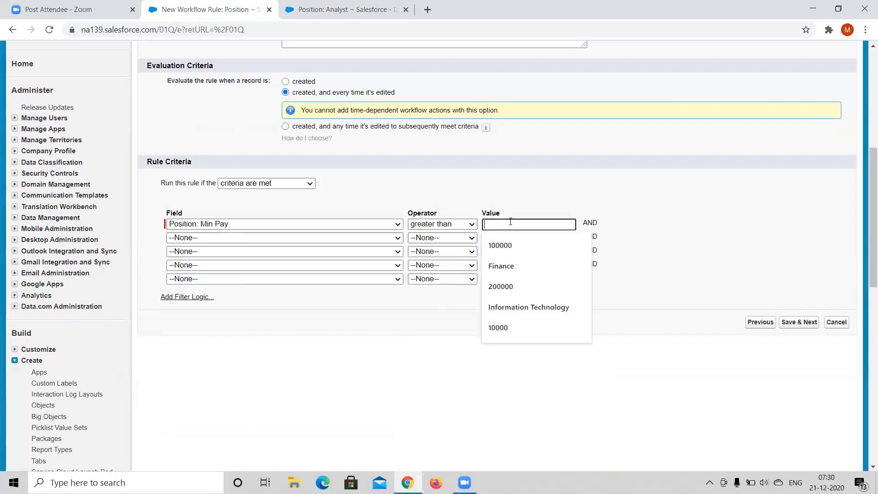
text(100000)
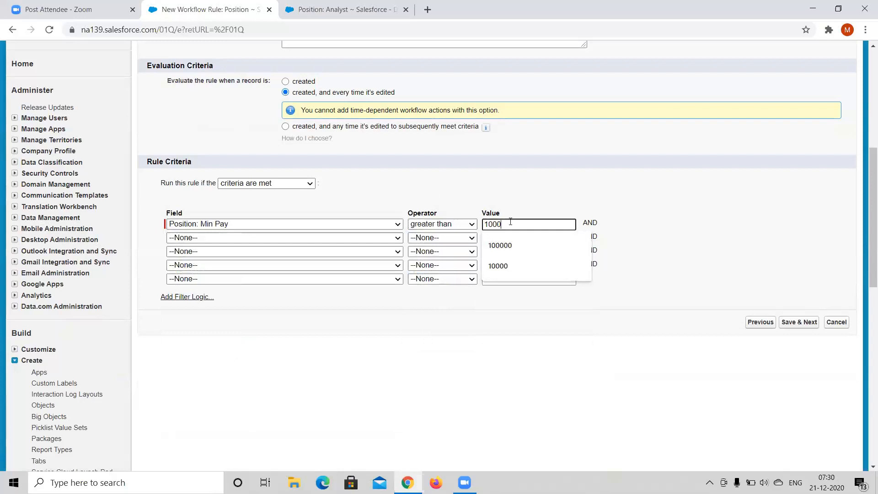
click(800, 326)
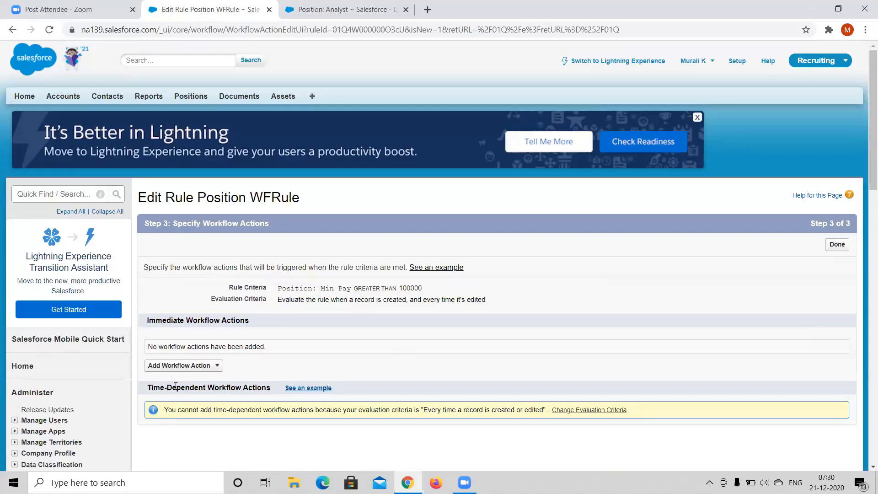
Review the rule's evaluation criteria and start a new field update as an immediate workflow action
drag(278, 299, 488, 302)
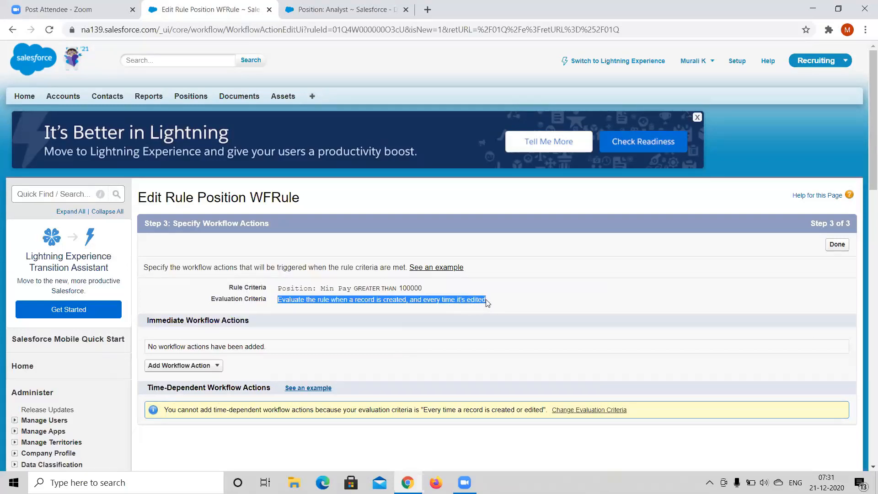
click(488, 303)
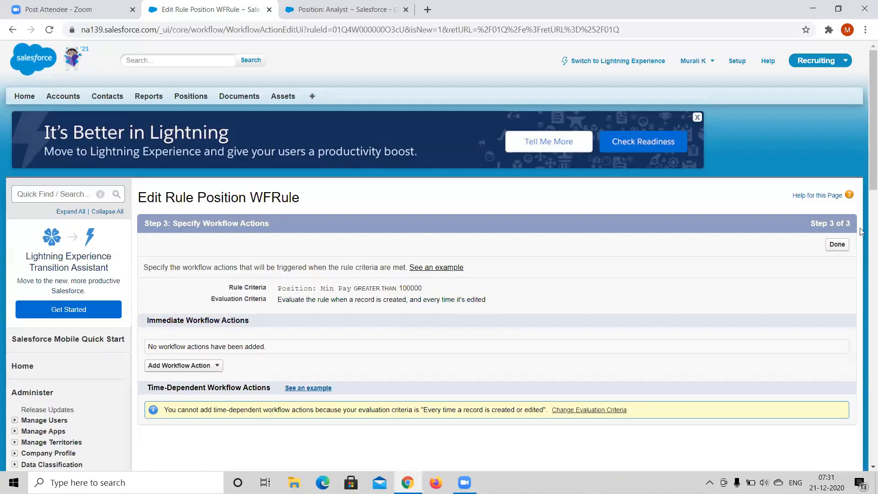
scroll(472, 300, down, 1)
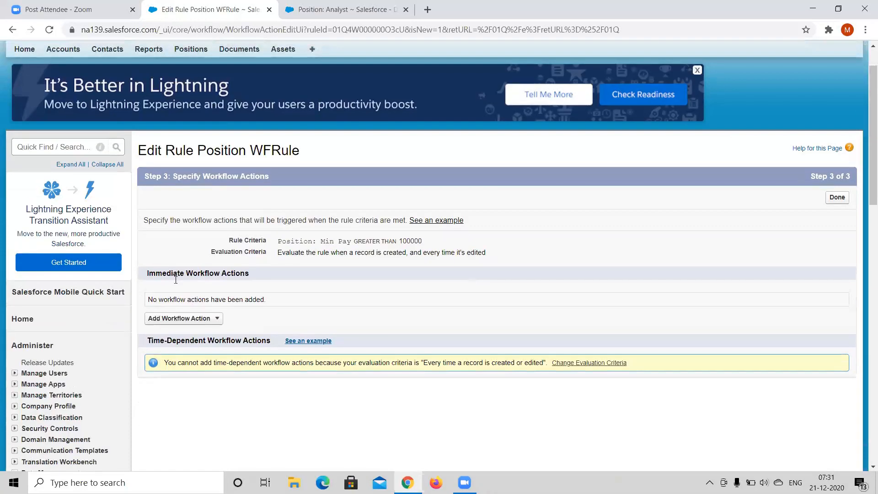
click(143, 321)
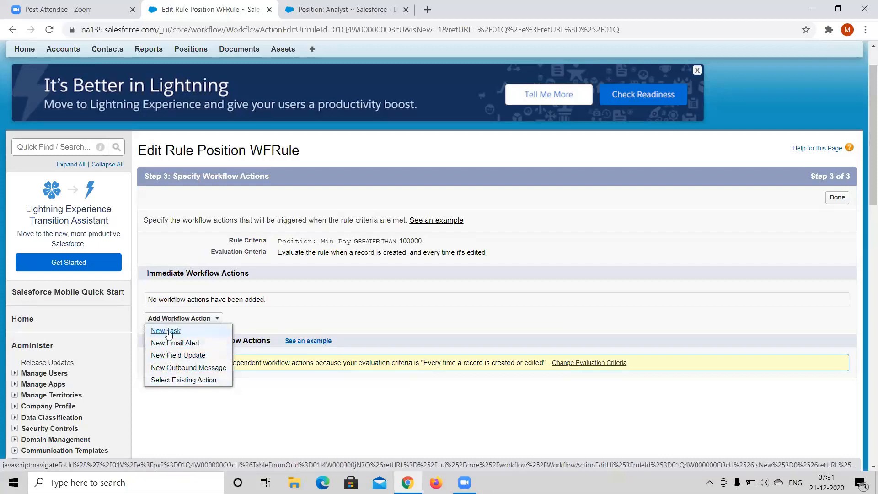
click(179, 356)
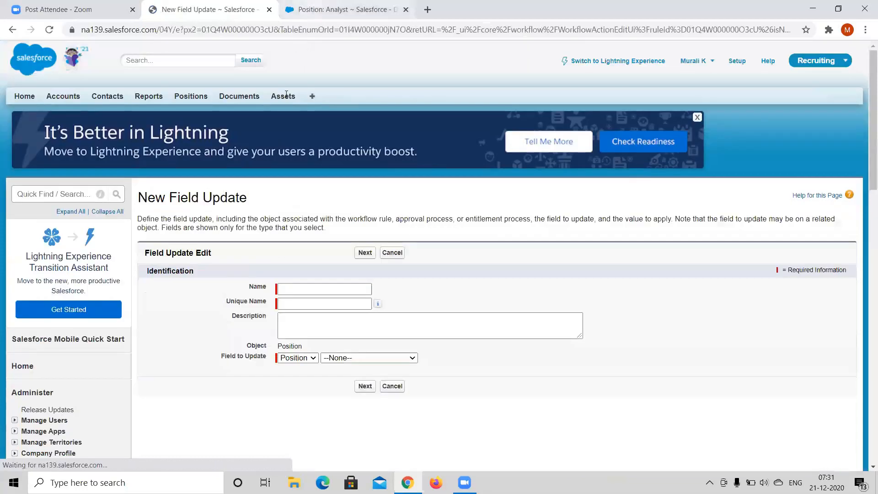
Name the field update "Update Description" with the unique name Update_Description
click(341, 9)
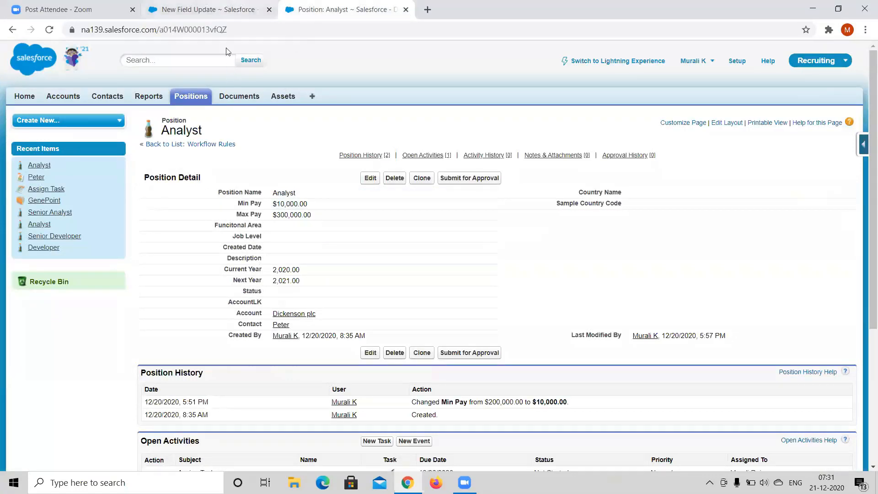
click(235, 9)
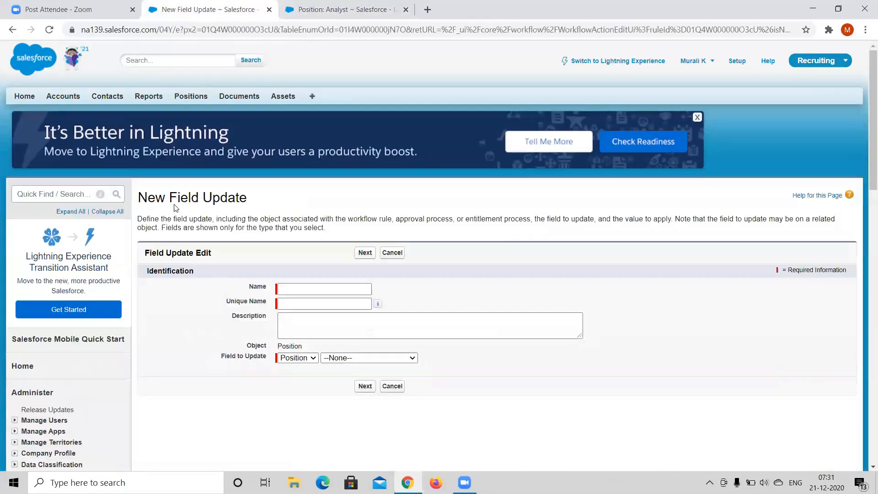
click(354, 289)
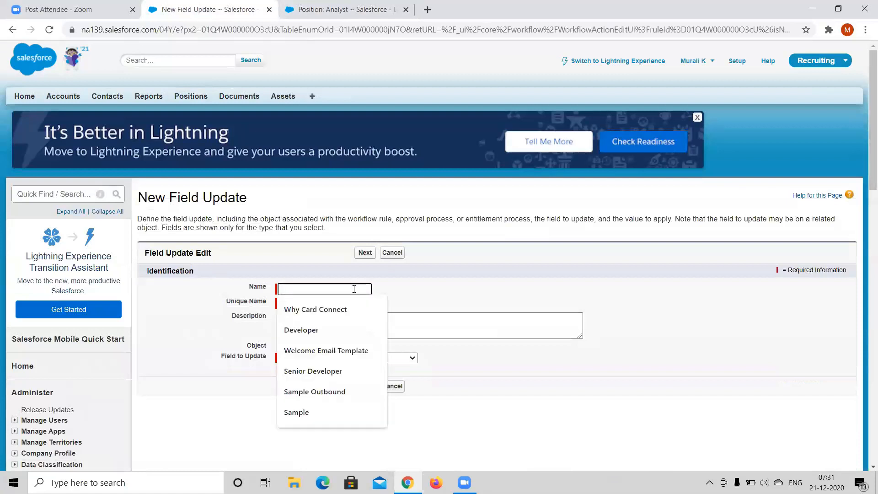
text(Update De)
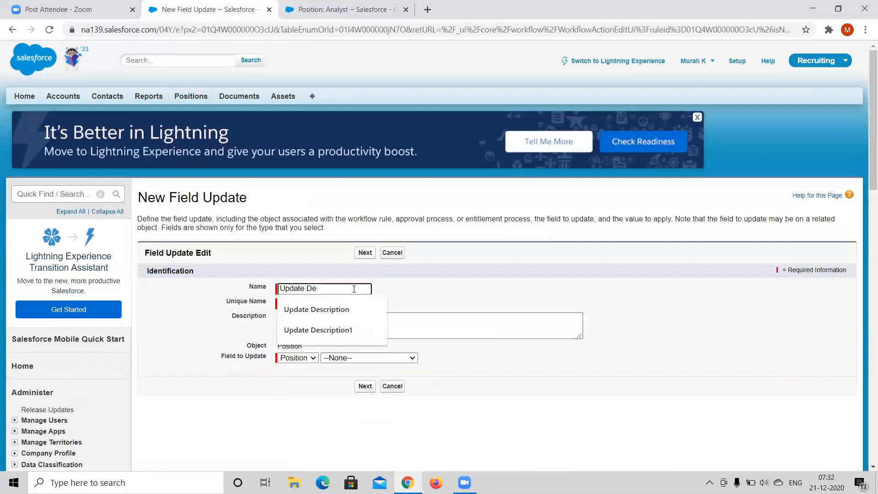
key(Down)
key(Tab)
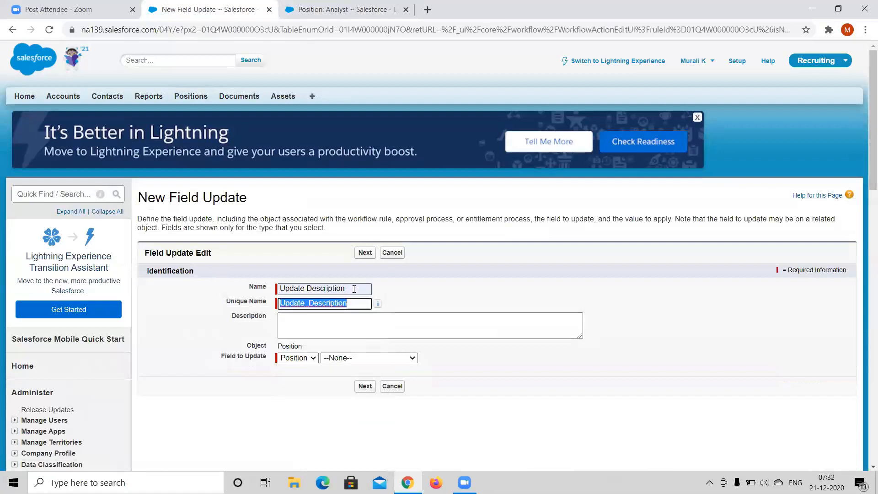
click(358, 326)
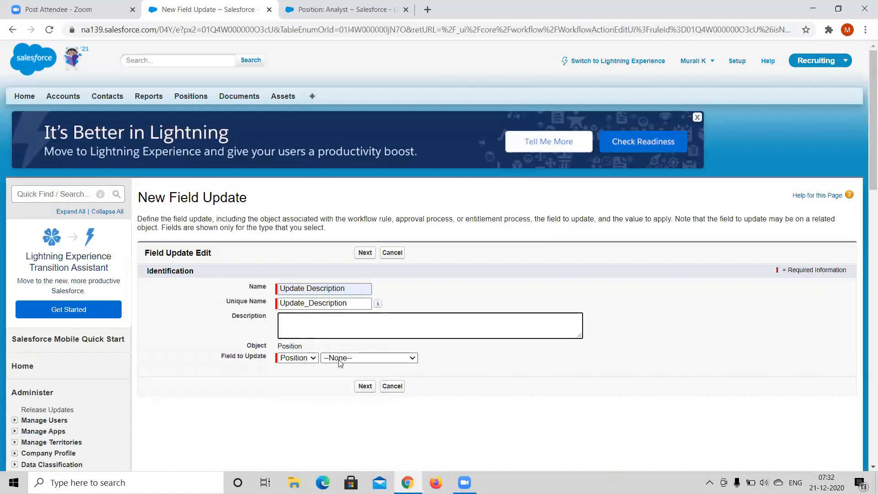
Compare the objects offered for the field update with the Analyst record and the Position object's custom fields
click(314, 360)
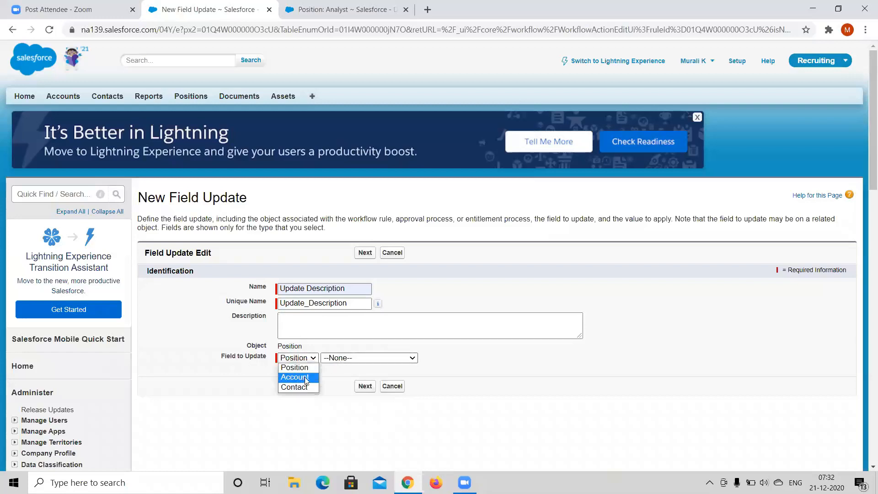
click(324, 10)
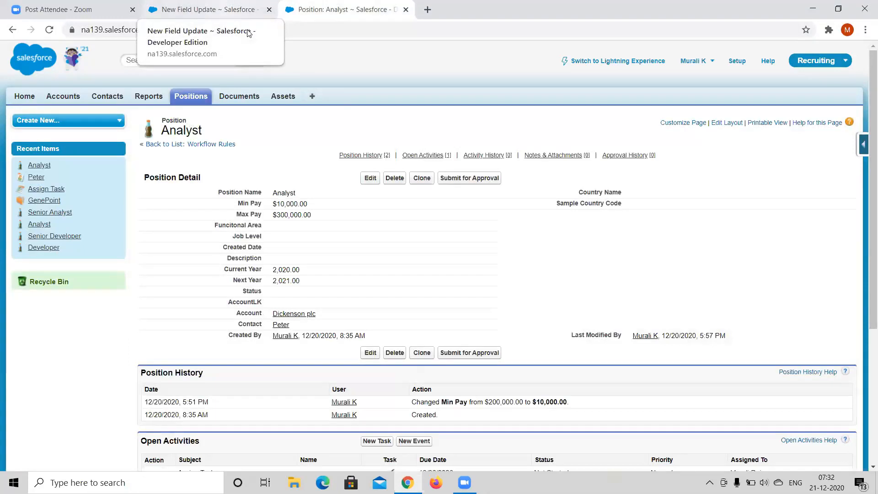
mouse_move(863, 145)
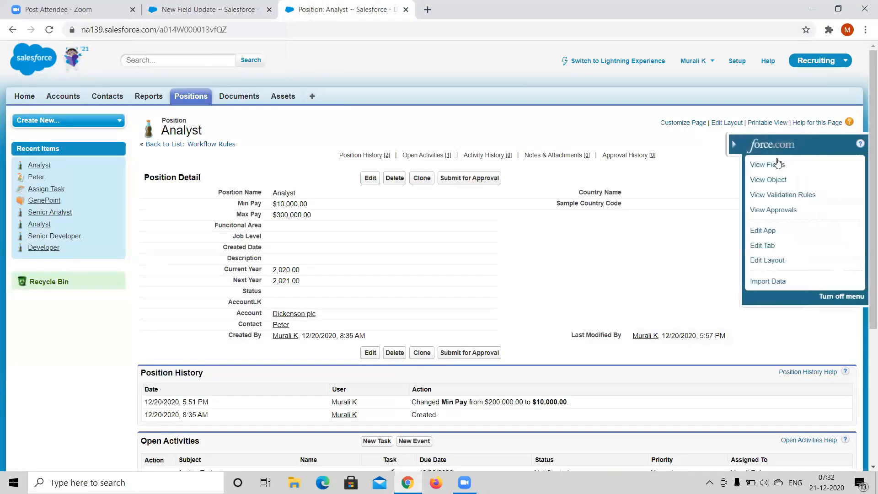
click(774, 169)
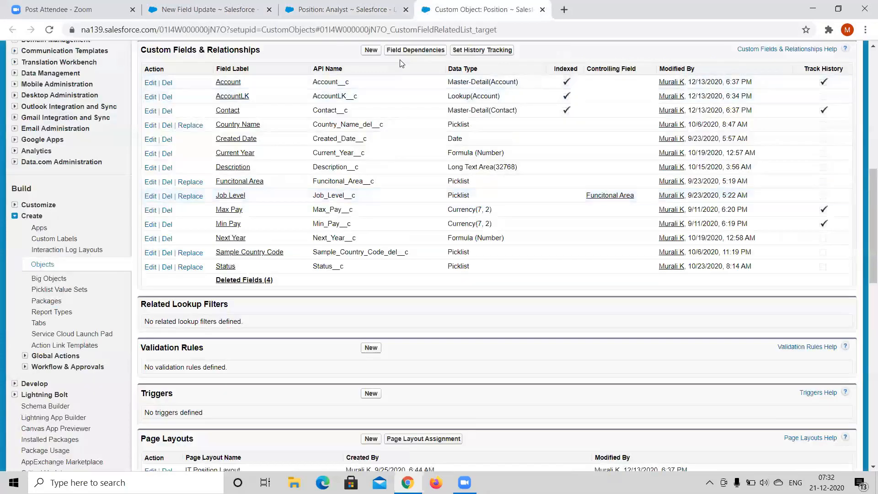
click(315, 19)
click(256, 13)
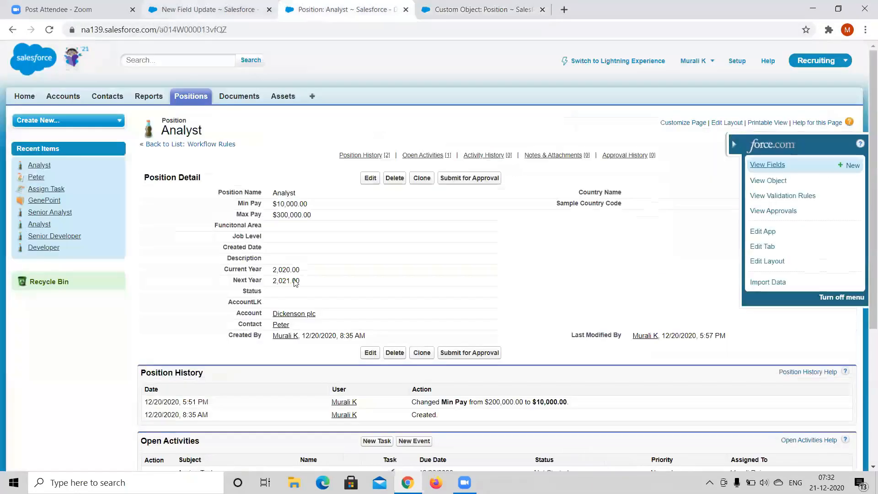
Set the field to update to Description on the Position object
click(298, 358)
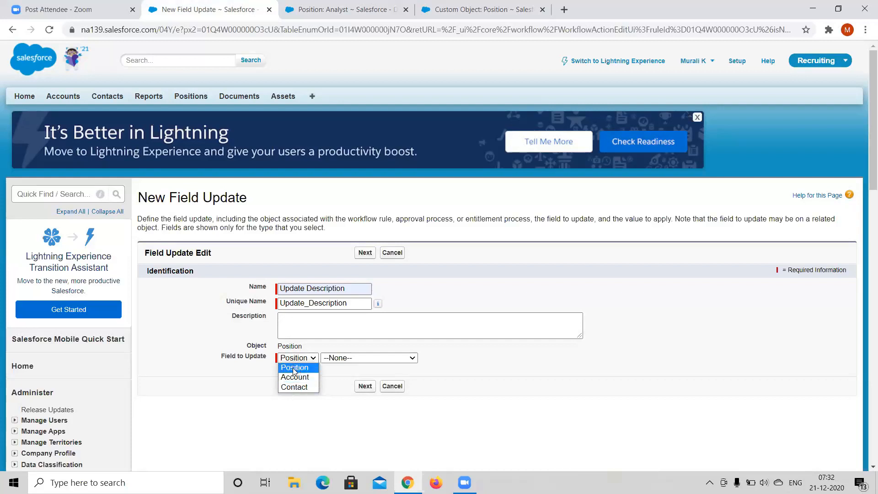
click(296, 368)
click(378, 361)
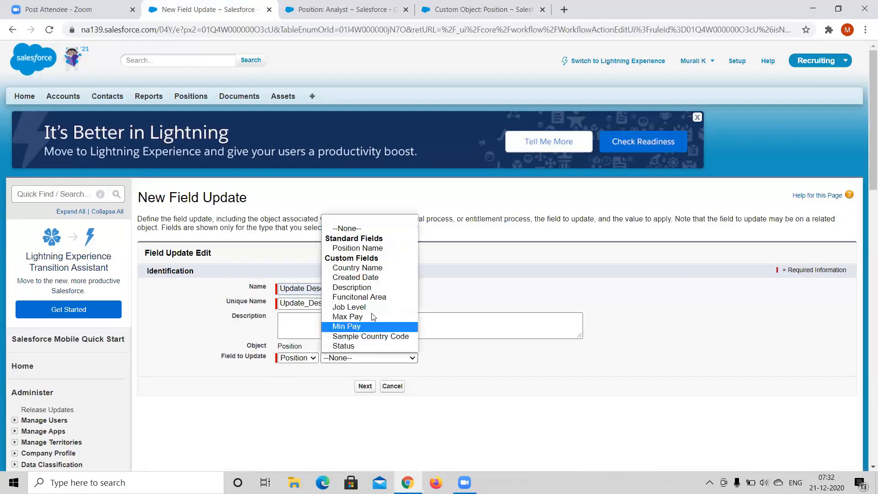
click(370, 288)
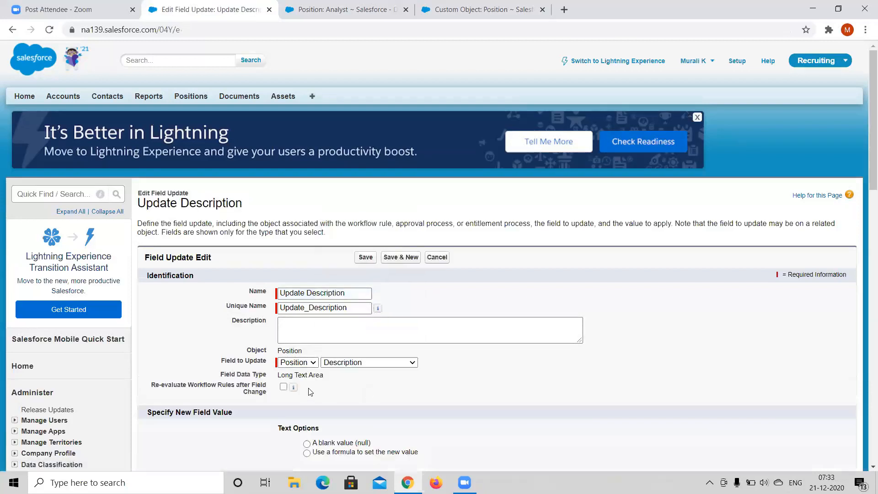
Try the option to re-evaluate workflow rules after the field change, checking it against the Analyst record, and clear it again
scroll(306, 392, down, 3)
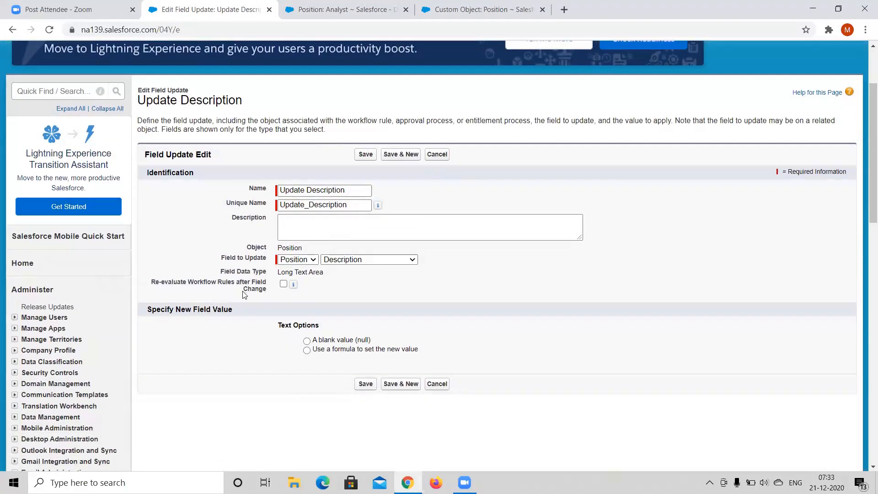
click(283, 285)
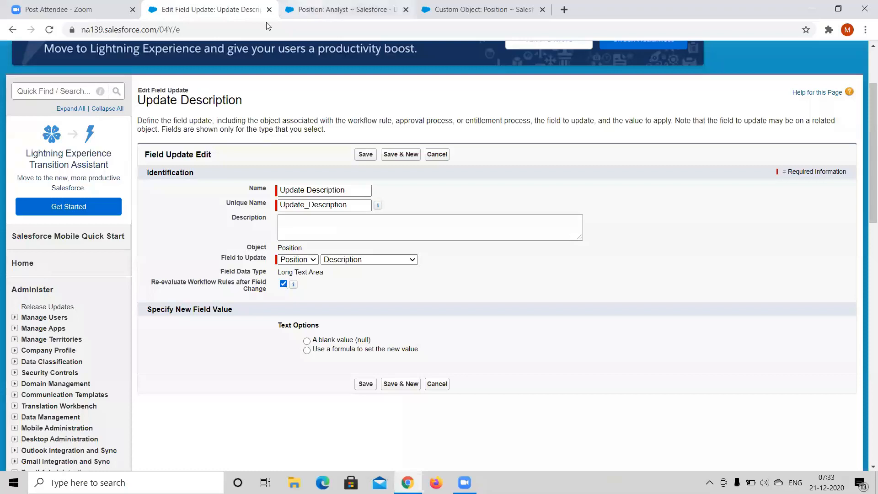
click(343, 9)
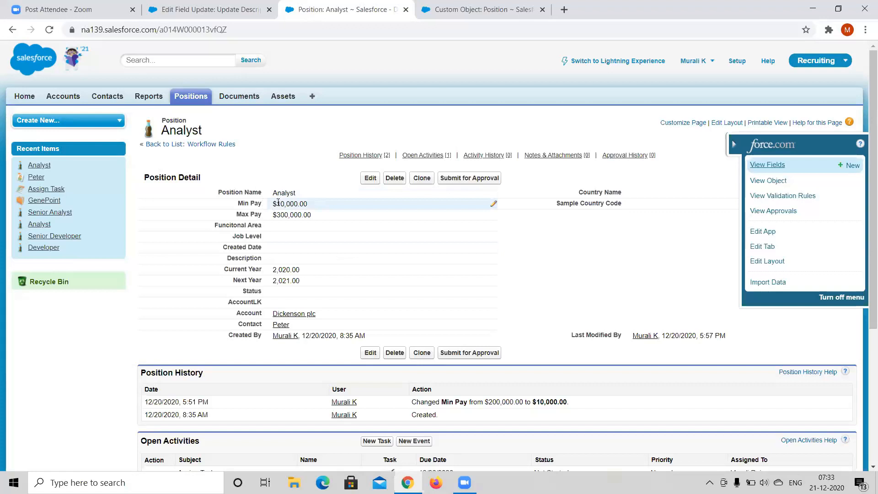
click(206, 18)
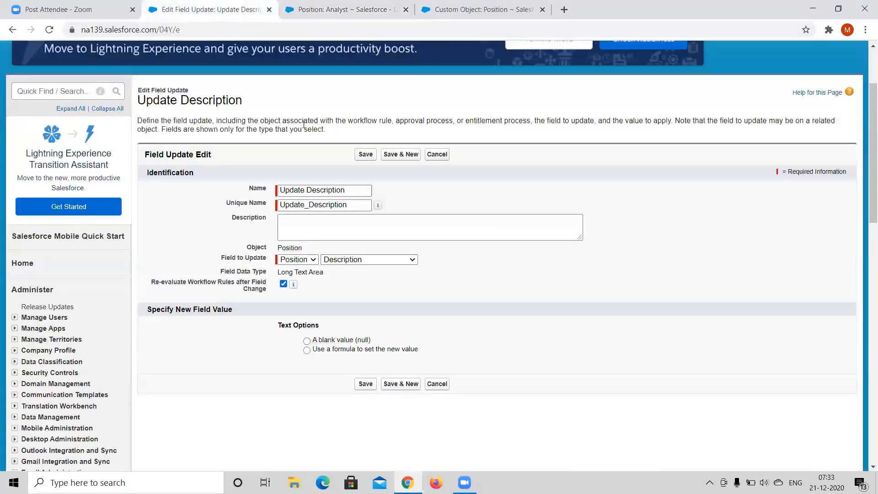
click(336, 10)
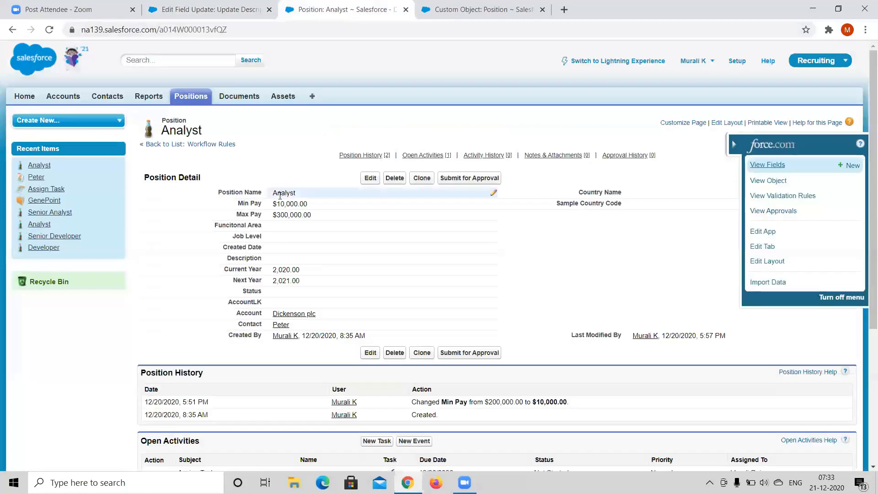
click(208, 9)
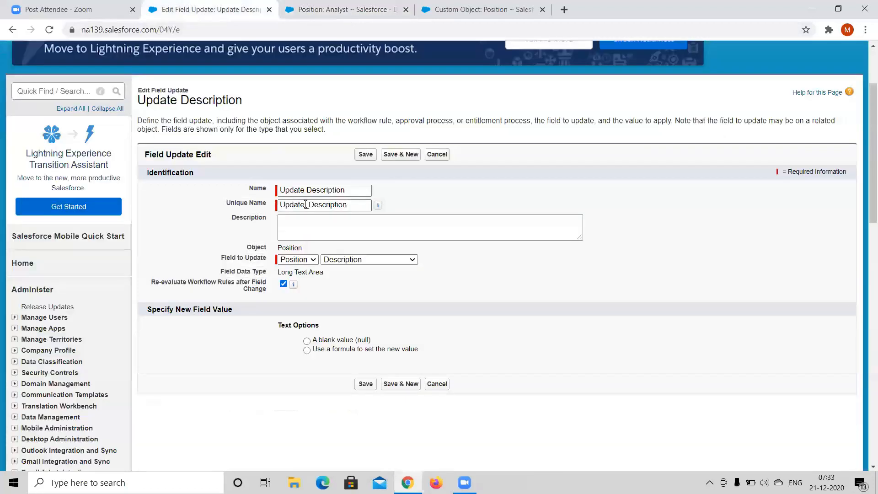
click(283, 284)
mouse_move(293, 285)
Choose a formula for the new Description value, enter High Paid in the formula editor, and try to save the field update
click(382, 265)
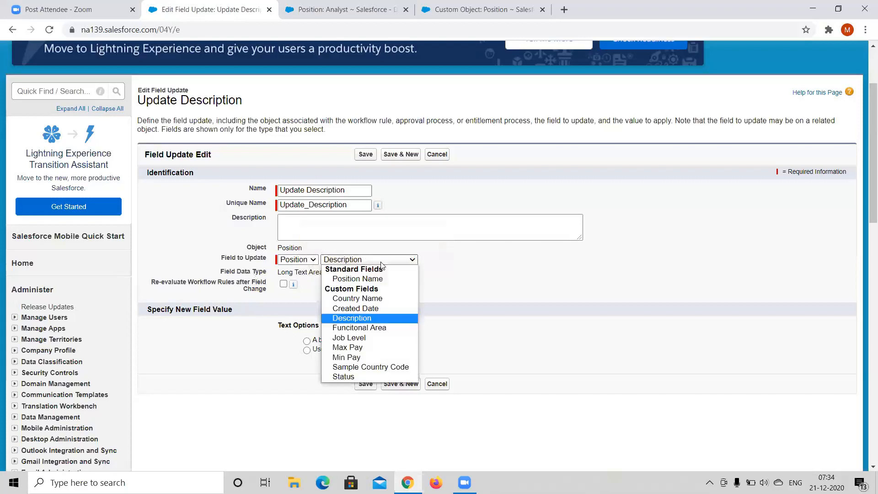
click(467, 278)
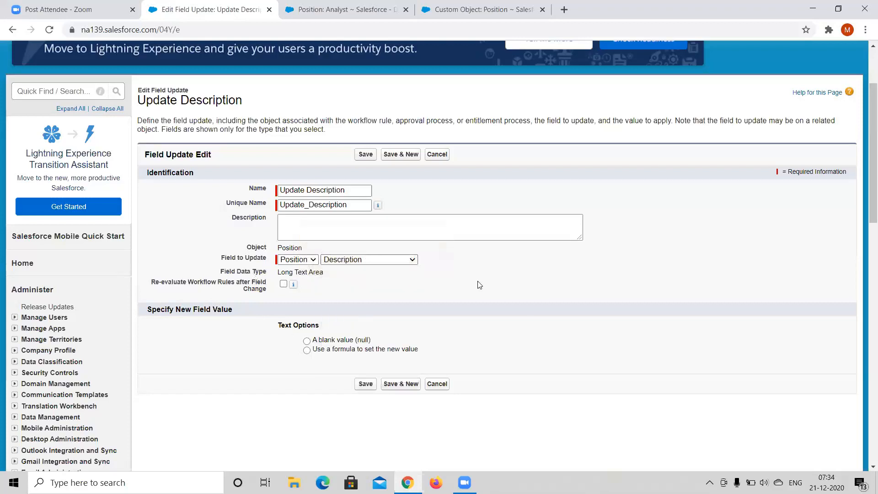
click(307, 351)
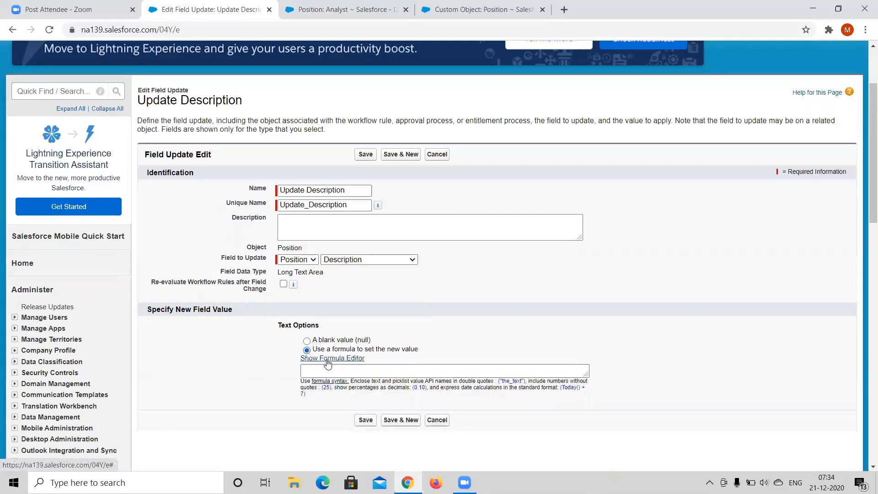
click(328, 359)
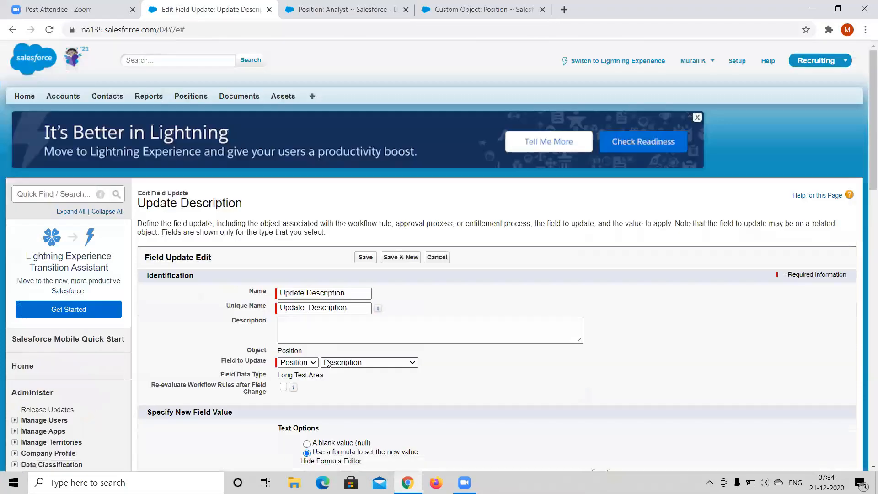
scroll(339, 343, down, 2)
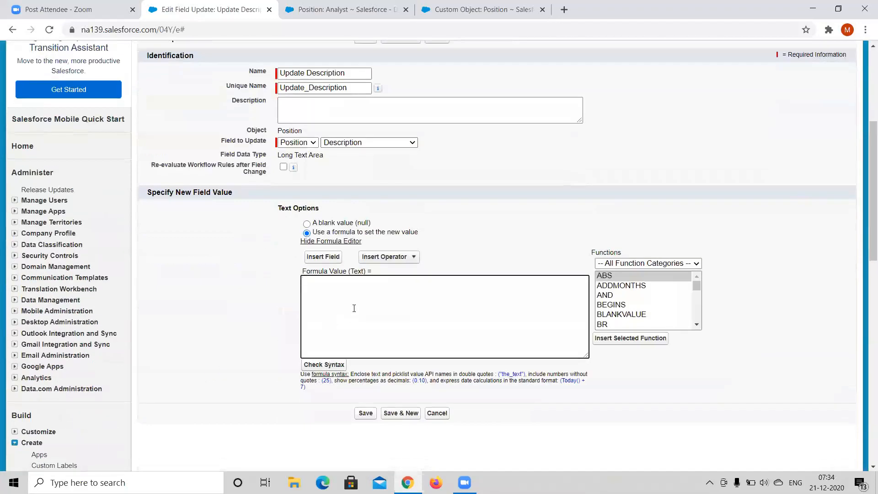
text(HI)
key(BackSpace)
text(igh Paid)
click(366, 413)
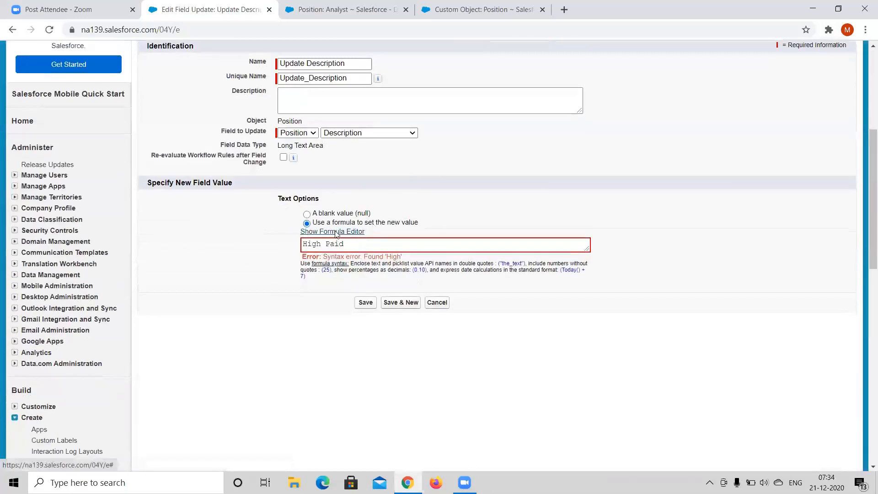
Enclose the formula text in single quotes as 'High Paid' and check the formula's syntax
click(336, 231)
scroll(316, 412, down, 5)
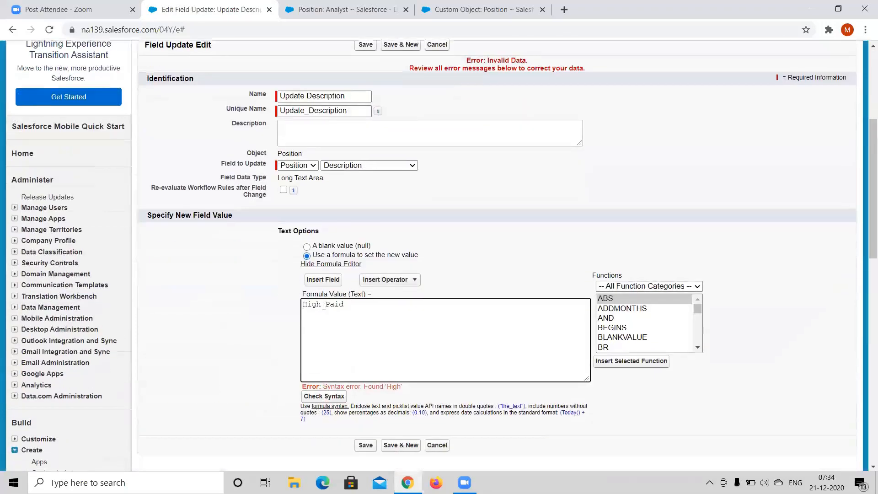
text(')
text(')
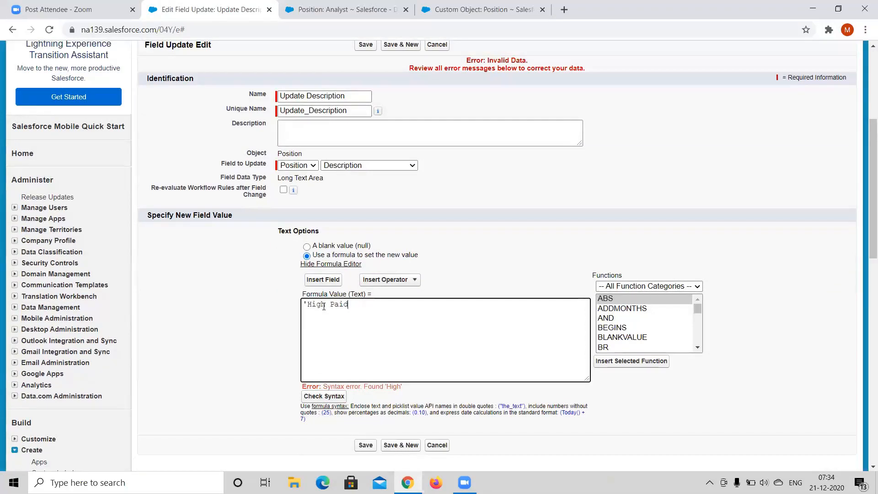
click(326, 397)
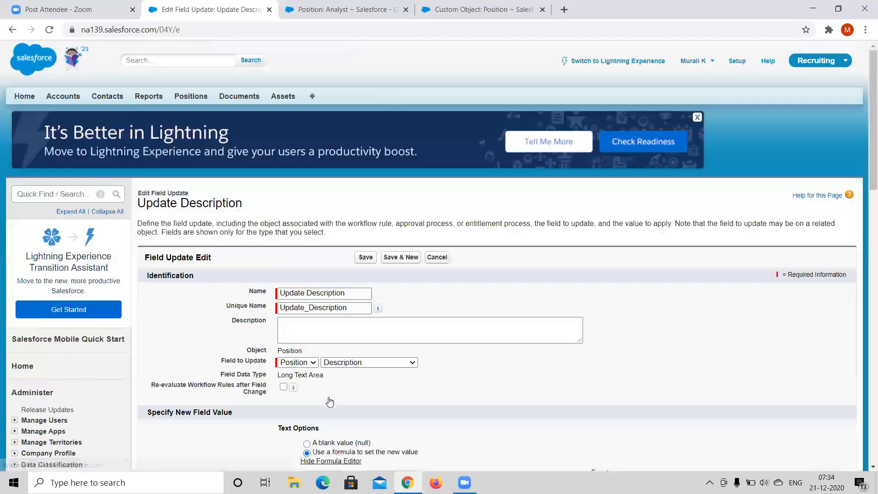
scroll(329, 402, down, 7)
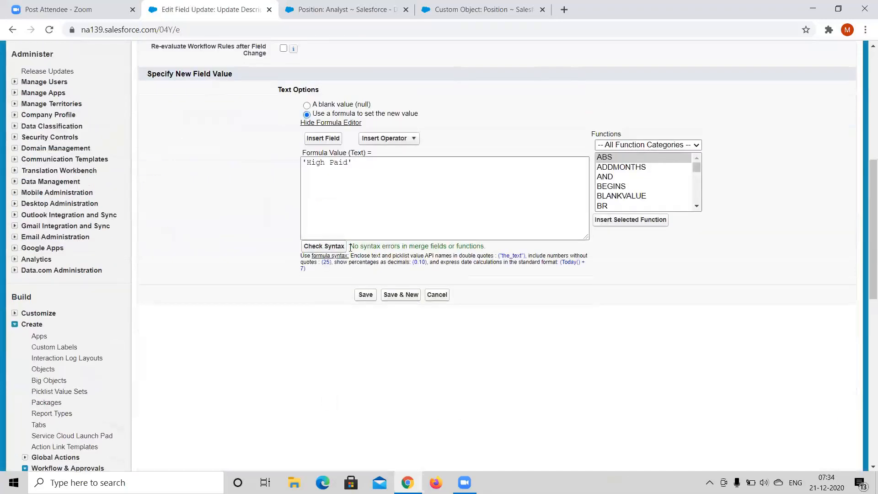
triple_click(485, 245)
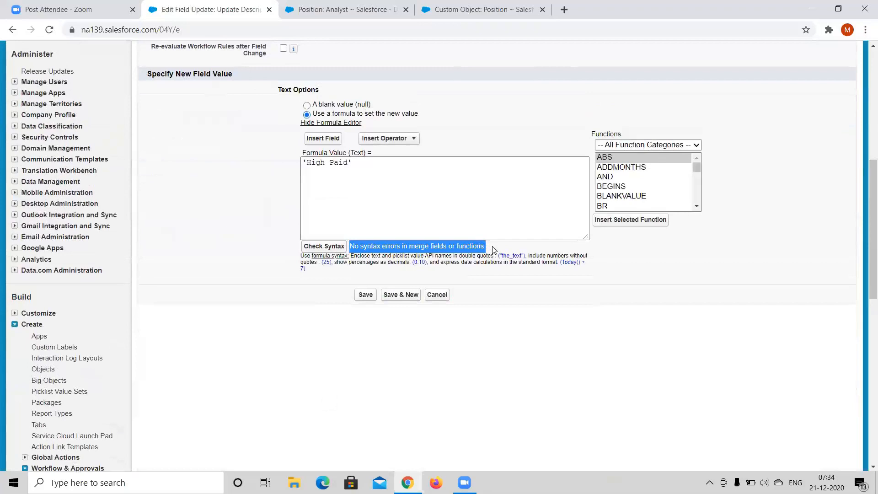
click(494, 311)
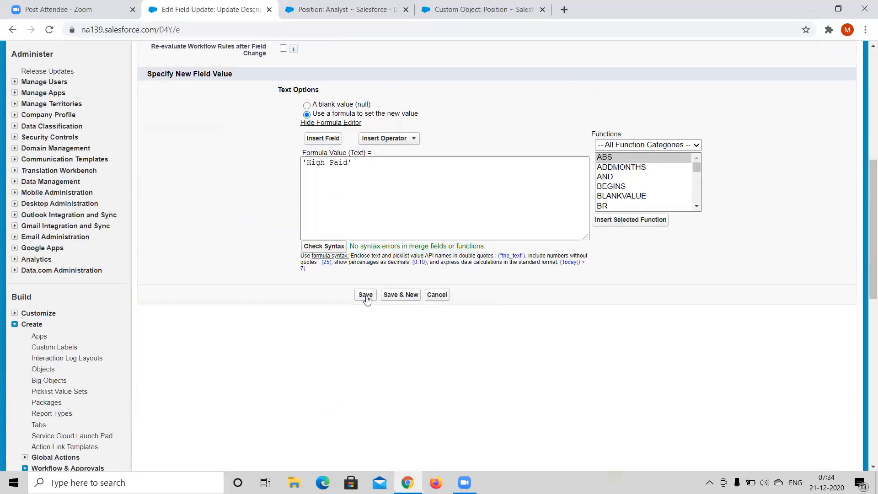
Rename the field update as Update Description2 with the unique name Update_Description2, save it, and finish the rule's workflow actions
click(366, 295)
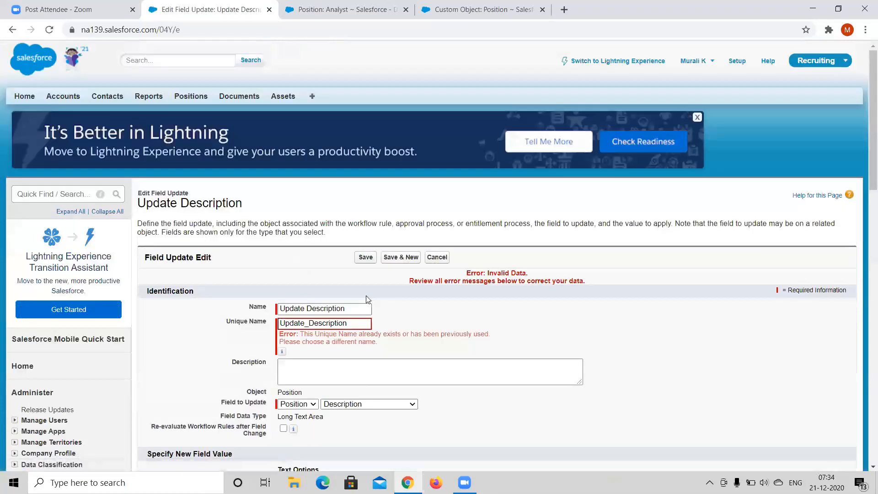
click(357, 307)
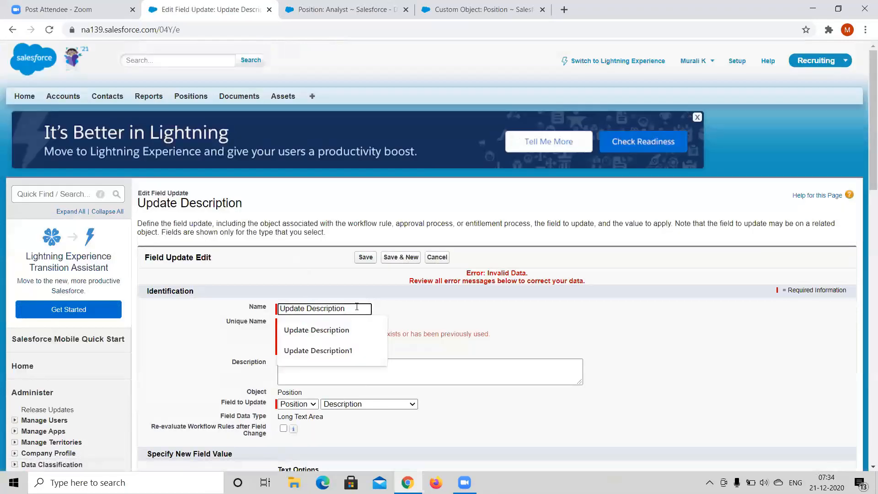
text(2)
click(362, 324)
text(2)
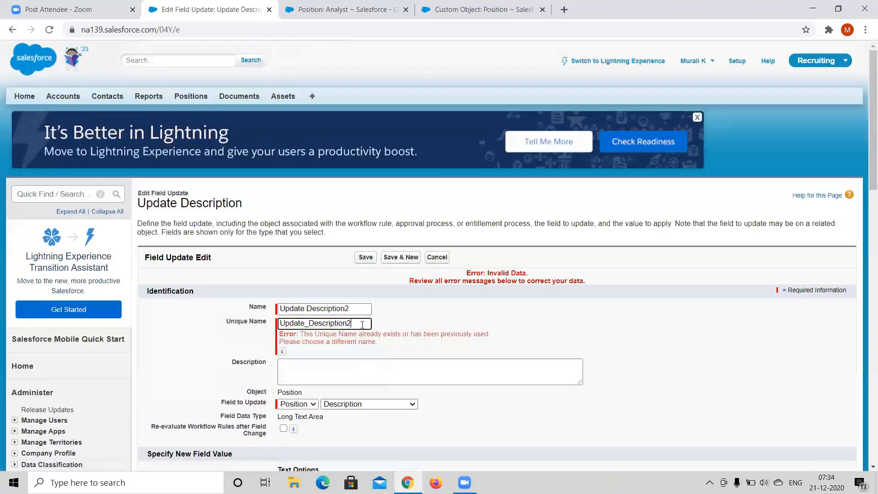
scroll(506, 318, down, 4)
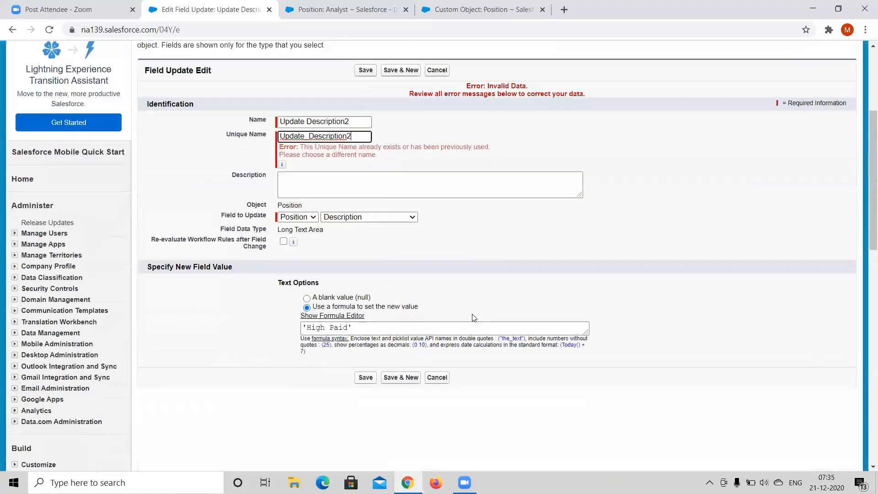
scroll(473, 318, down, 1)
click(366, 319)
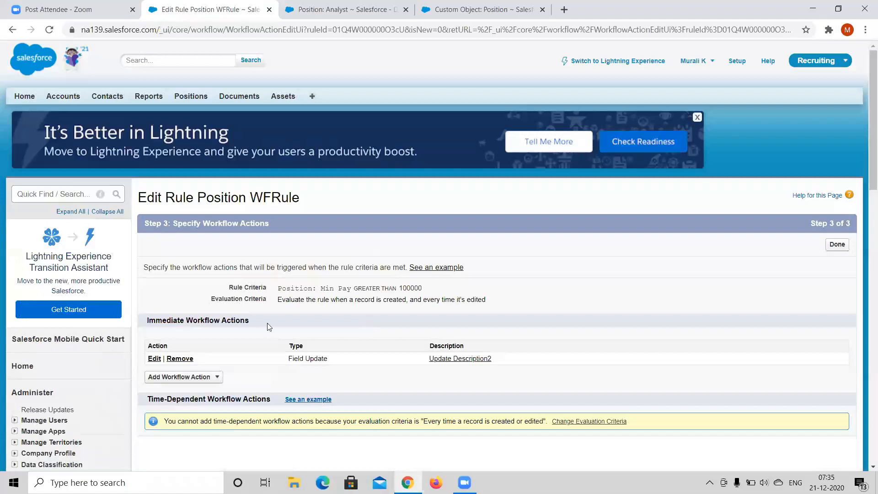
click(838, 245)
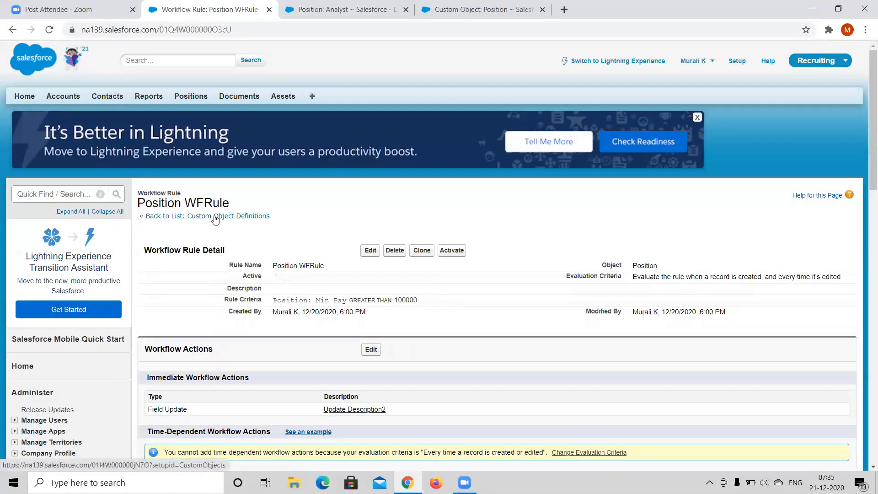
Review the name, evaluation criteria and rule criteria in the details of Position WFRule
scroll(210, 277, down, 4)
scroll(211, 278, up, 3)
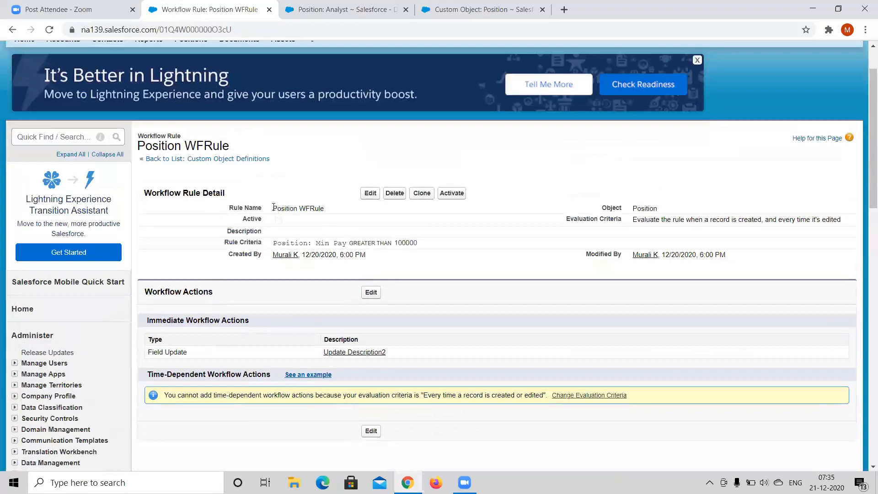
drag(274, 207, 340, 213)
click(332, 170)
drag(632, 222, 842, 225)
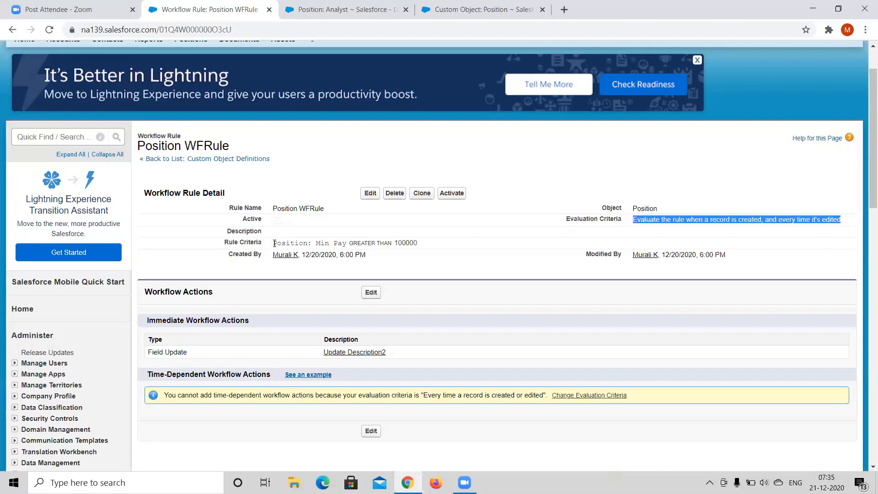
click(274, 243)
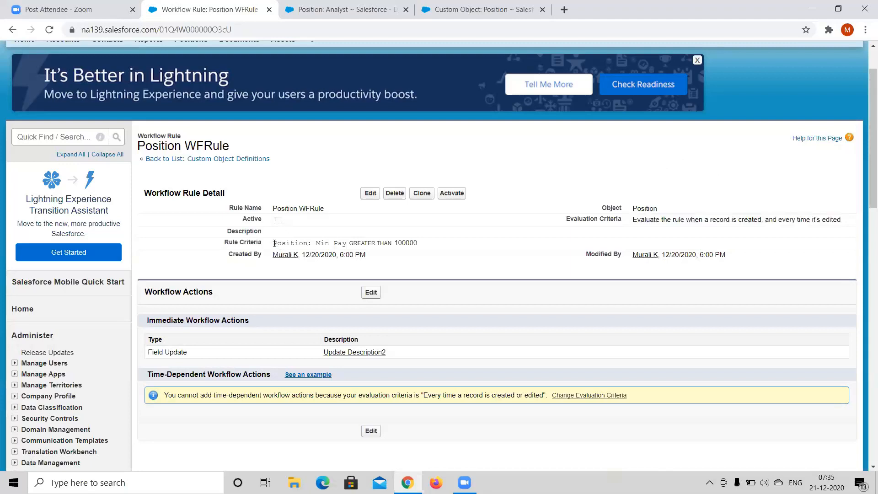
drag(274, 244, 422, 247)
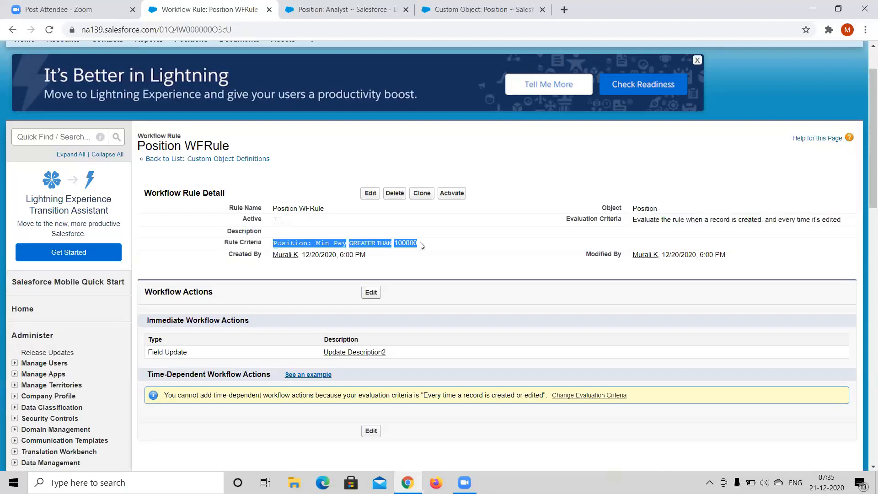
click(432, 253)
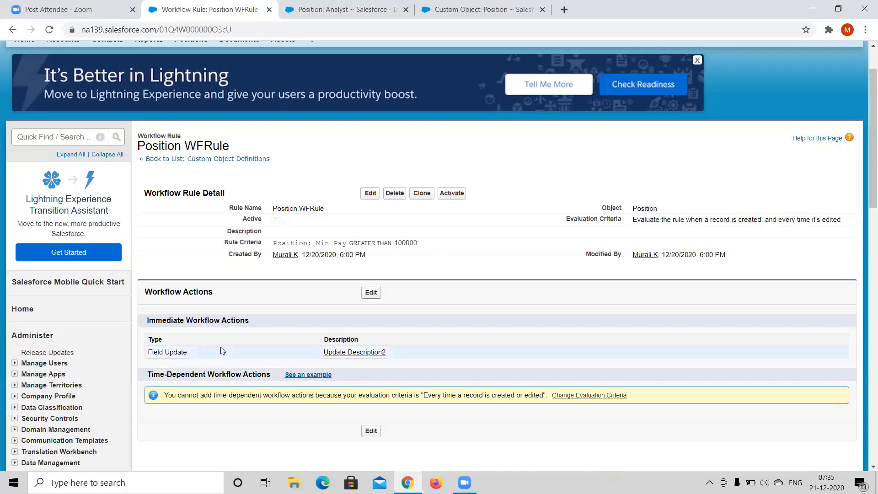
Inspect the details of the rule's Update Description2 field update and the rules using it
scroll(219, 350, down, 1)
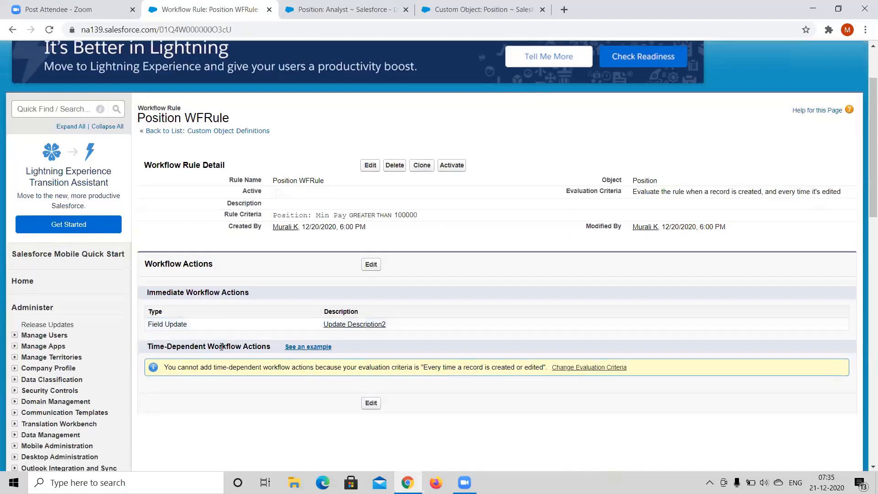
click(350, 326)
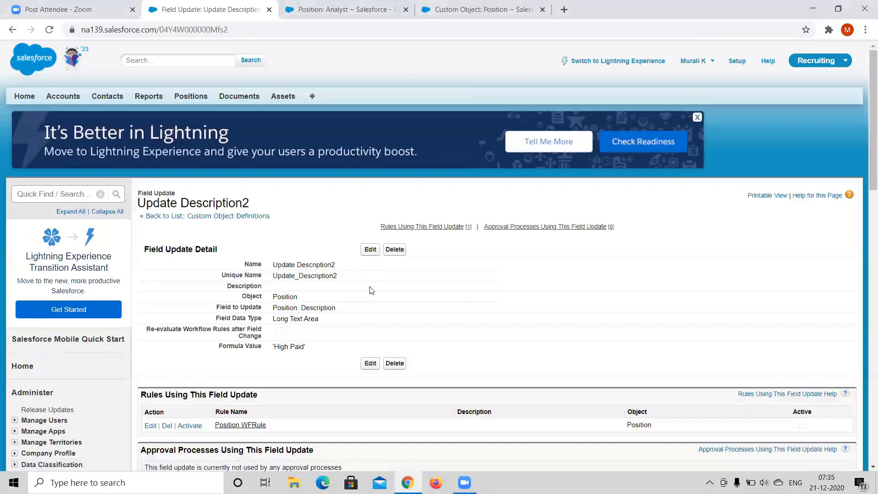
scroll(227, 311, down, 2)
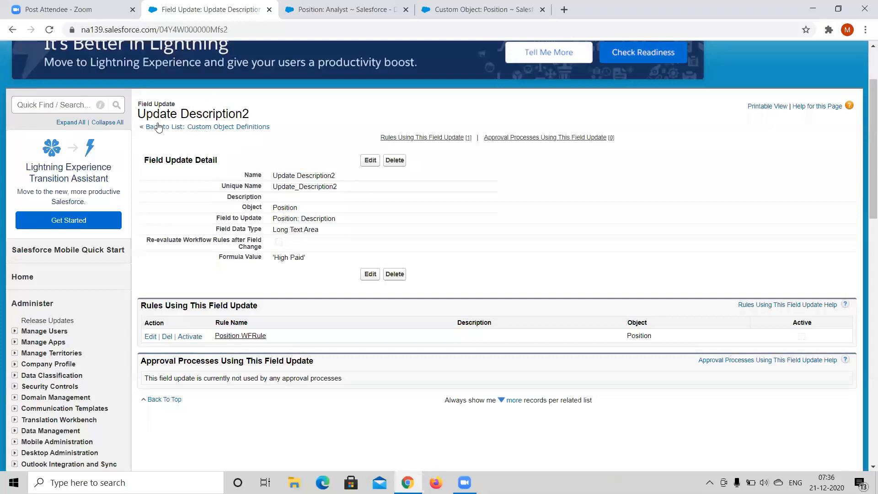
scroll(72, 207, up, 3)
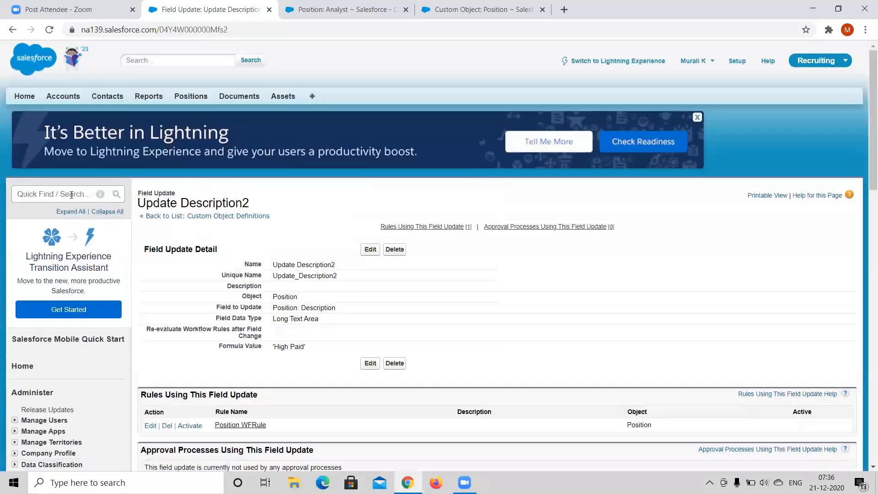
Find the workflow rules in the setup area, open Position WFRule from the list of all rules, and activate it
click(196, 217)
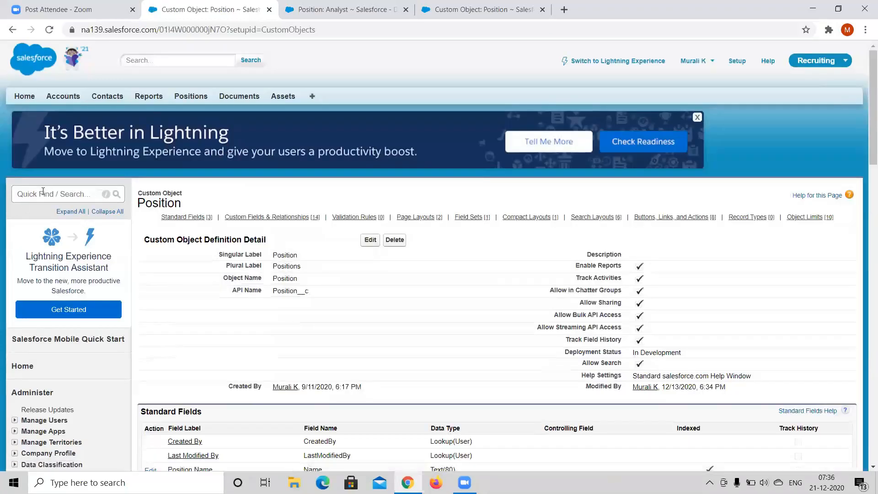
click(43, 193)
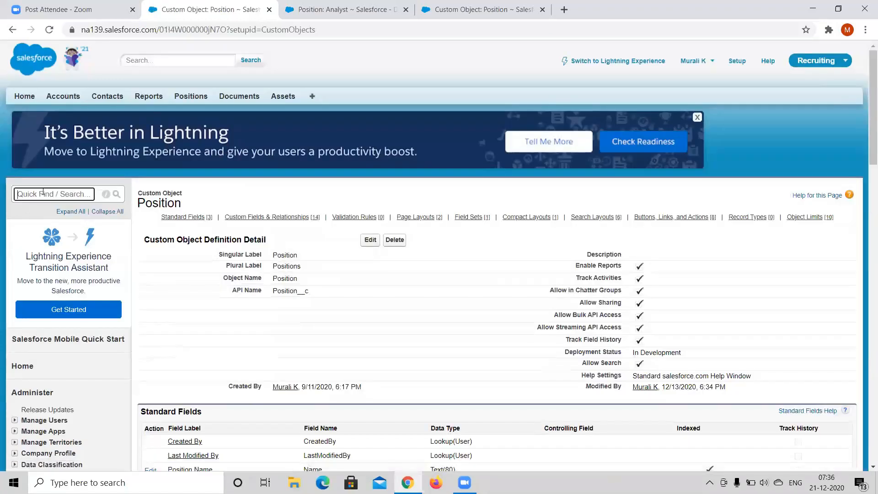
text(workfl)
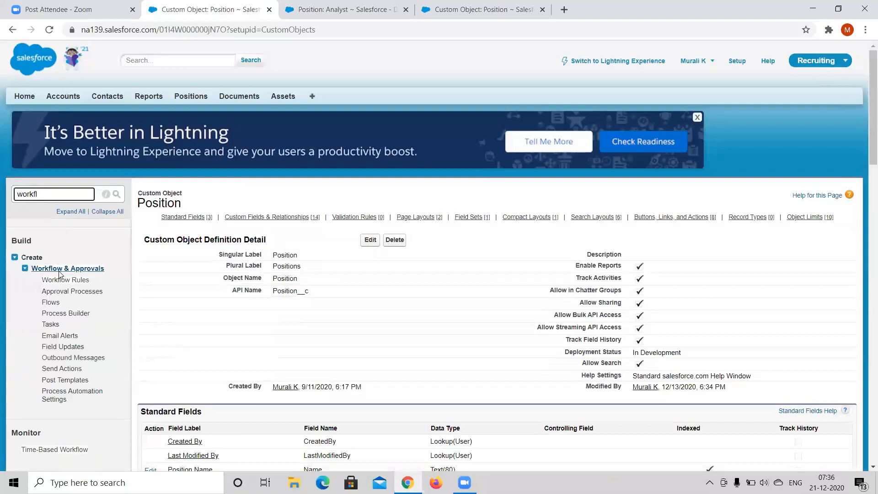
click(61, 280)
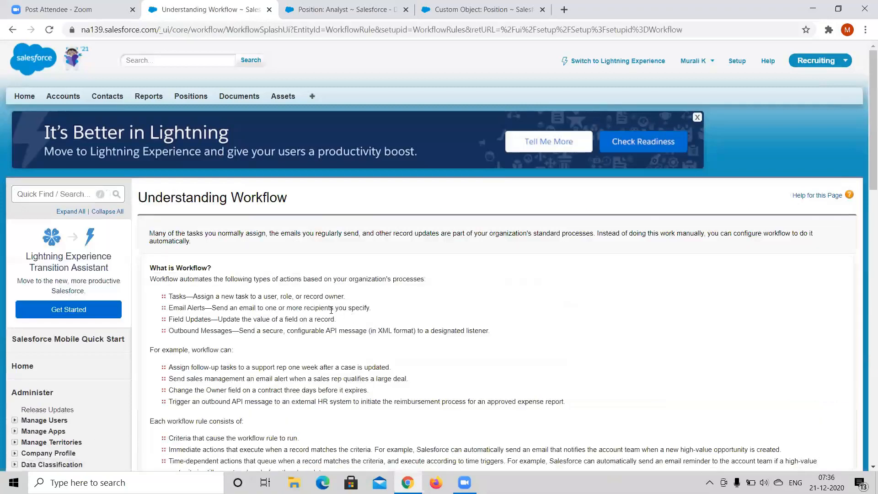
scroll(331, 310, down, 8)
click(168, 160)
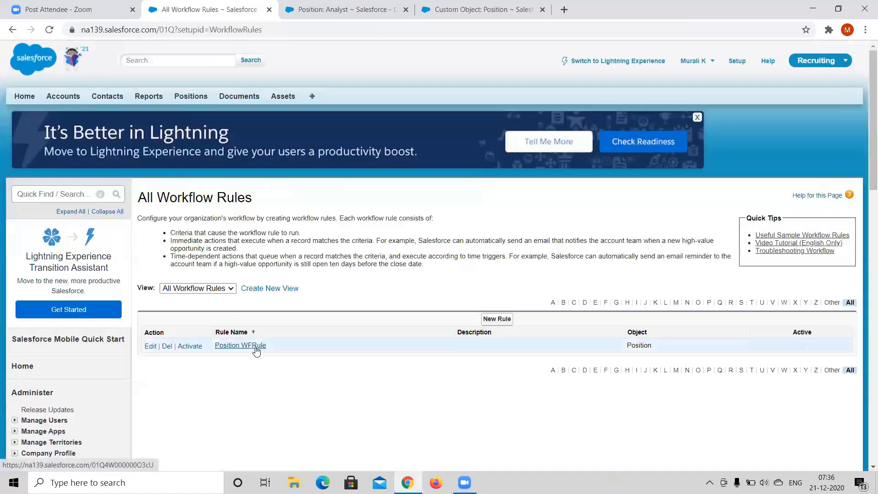
click(255, 348)
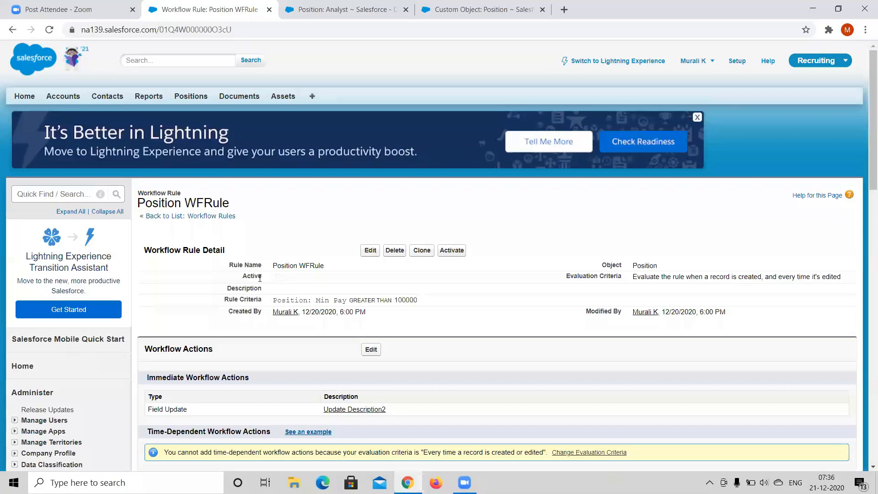
click(451, 252)
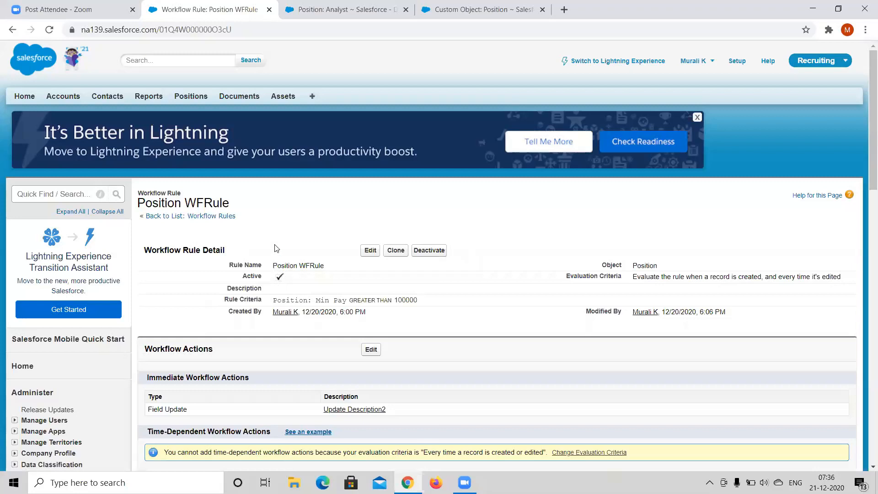
Switch to the Analyst position record and reload it
click(308, 18)
click(289, 30)
key(Return)
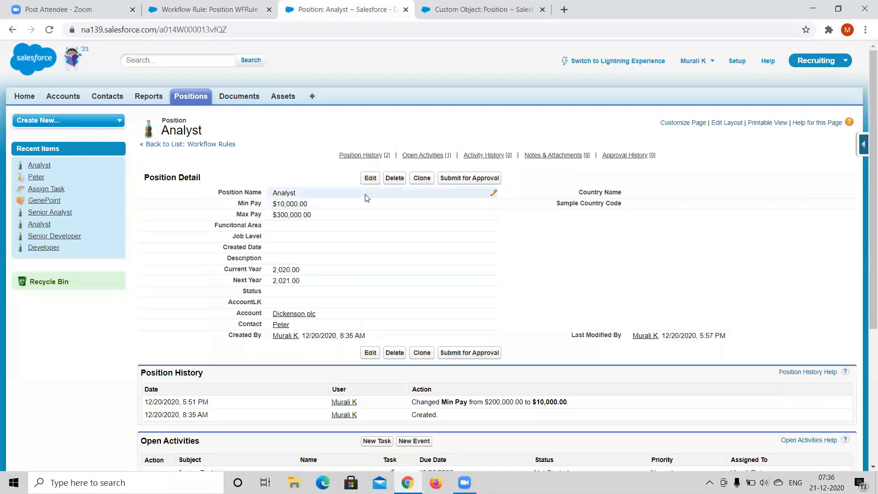
Set the Analyst position's Min Pay to 200000, save the record, and check its details and related lists
double_click(361, 205)
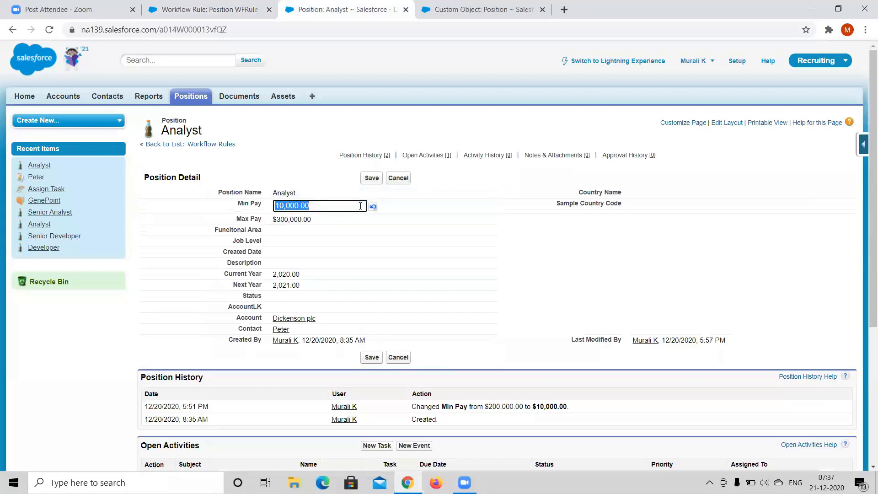
text(200000)
key(Tab)
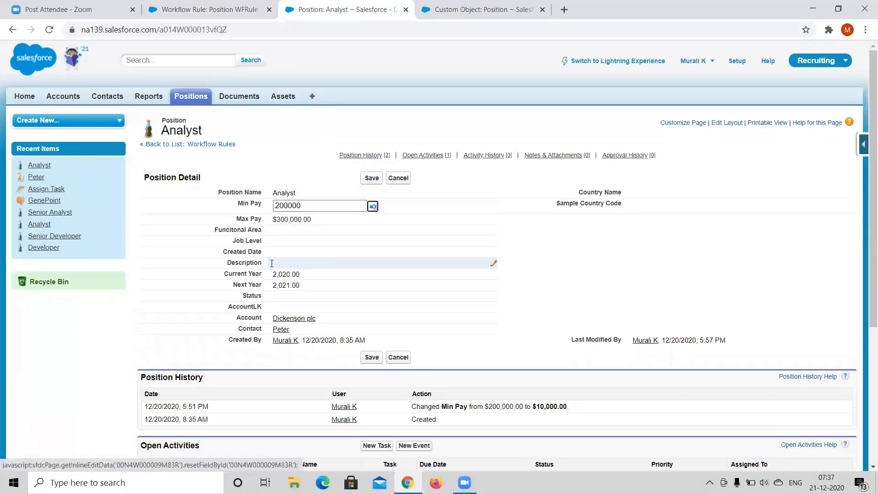
click(372, 179)
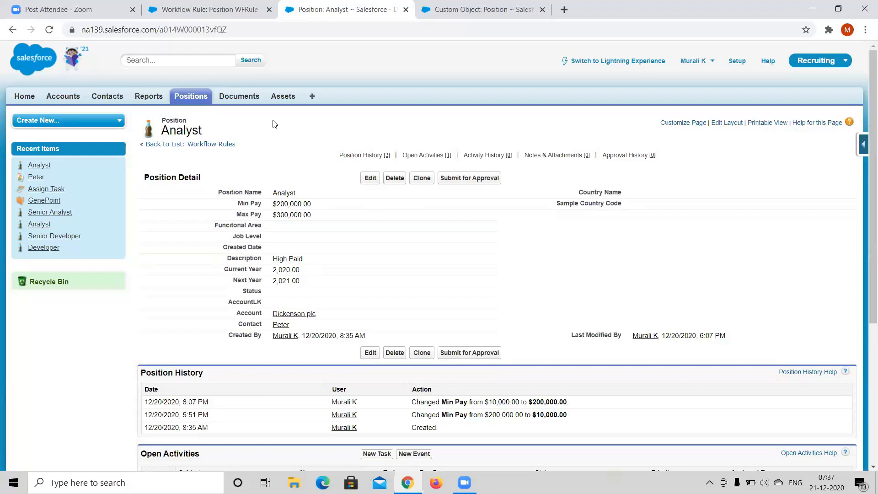
scroll(288, 158, down, 1)
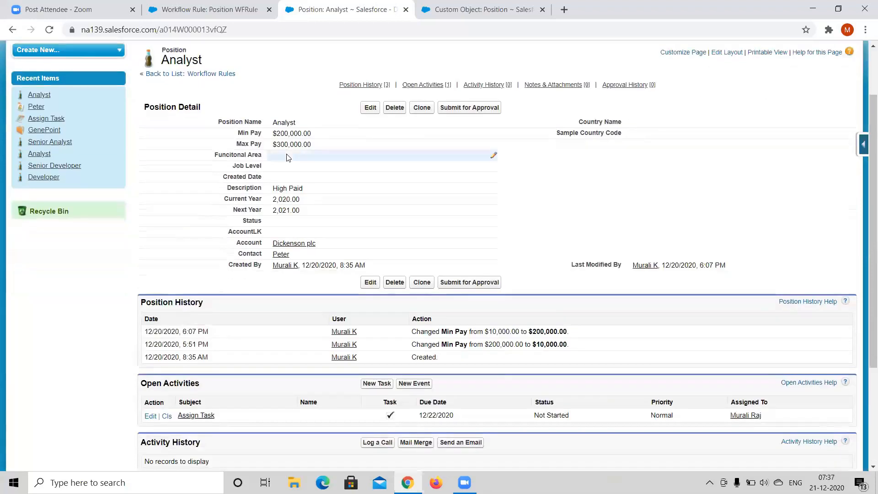
scroll(287, 158, down, 1)
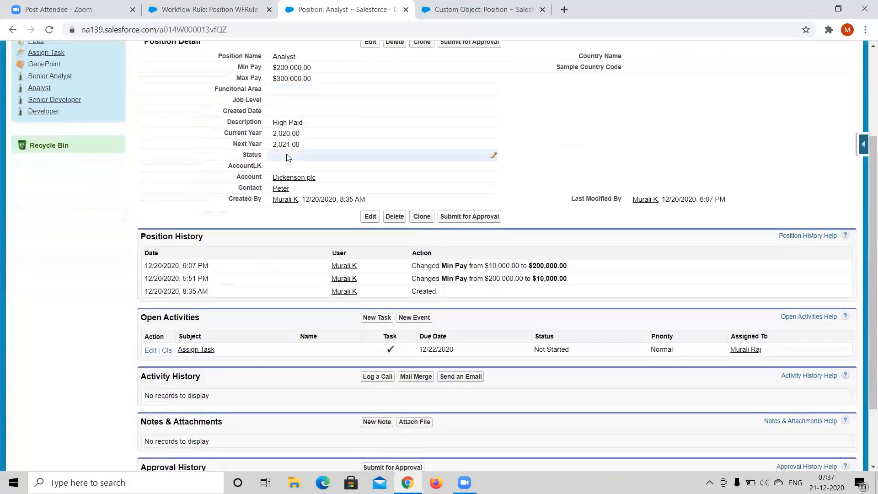
scroll(288, 158, down, 1)
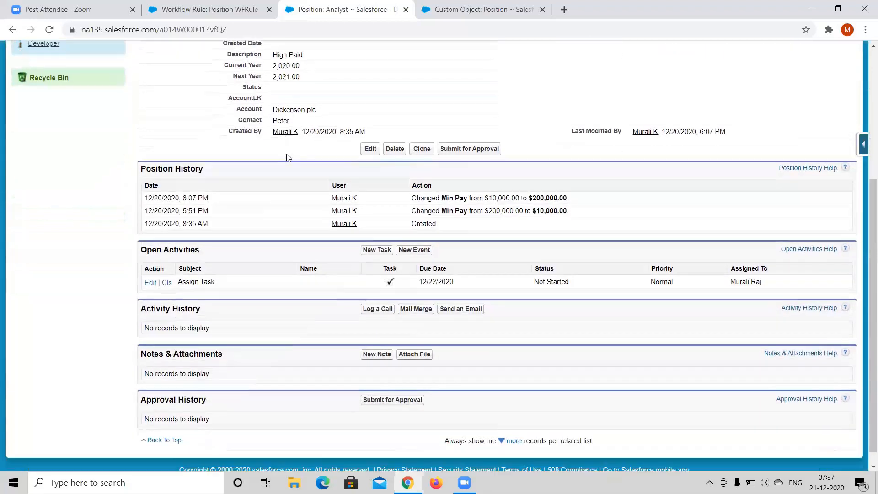
scroll(288, 157, up, 3)
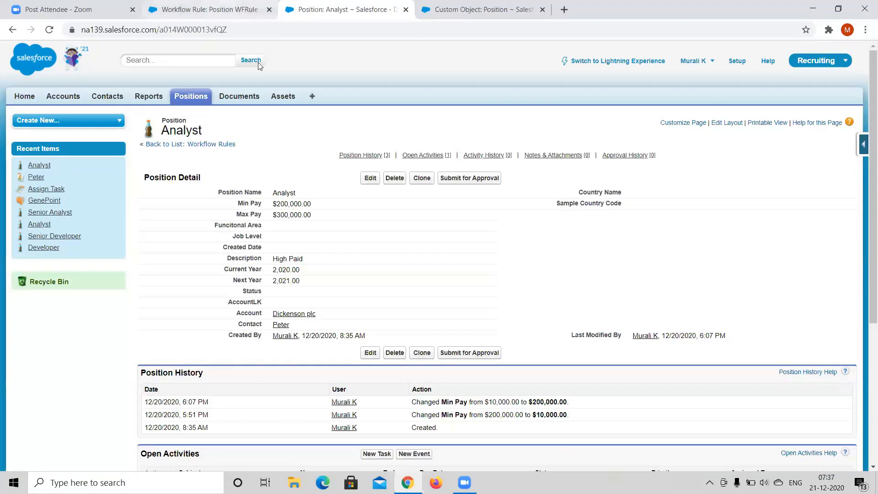
Inspect the Update Description2 field update of Position WFRule, including its formula in the formula editor, and leave it without changes
click(210, 10)
scroll(320, 220, down, 2)
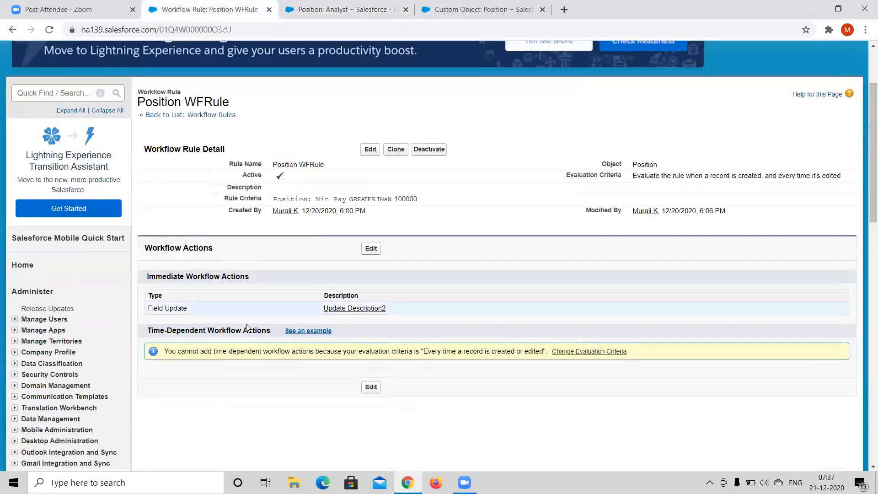
click(373, 311)
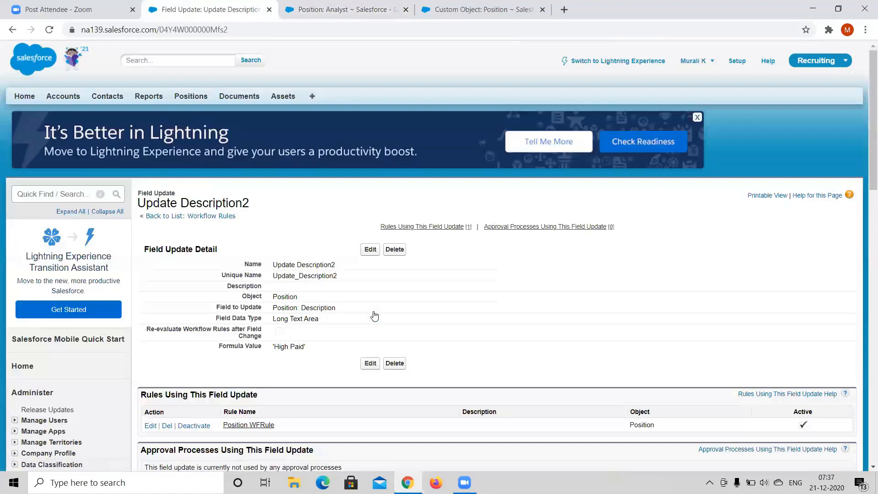
click(369, 251)
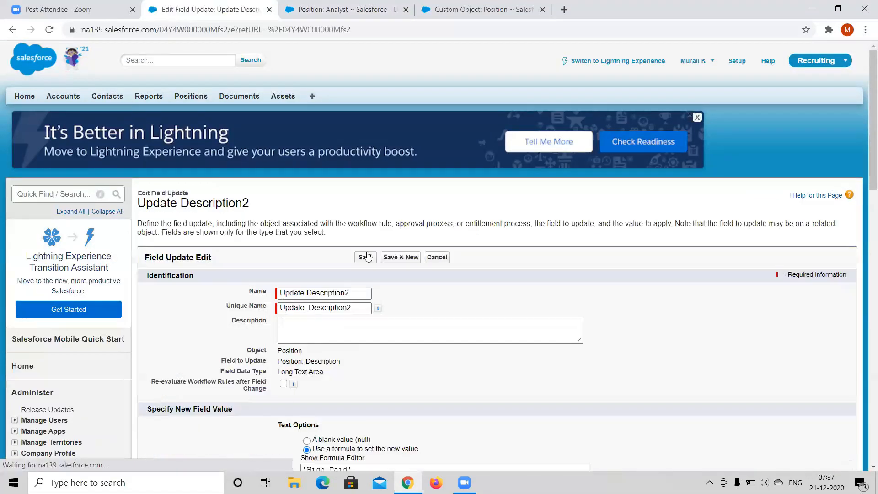
scroll(439, 295, down, 3)
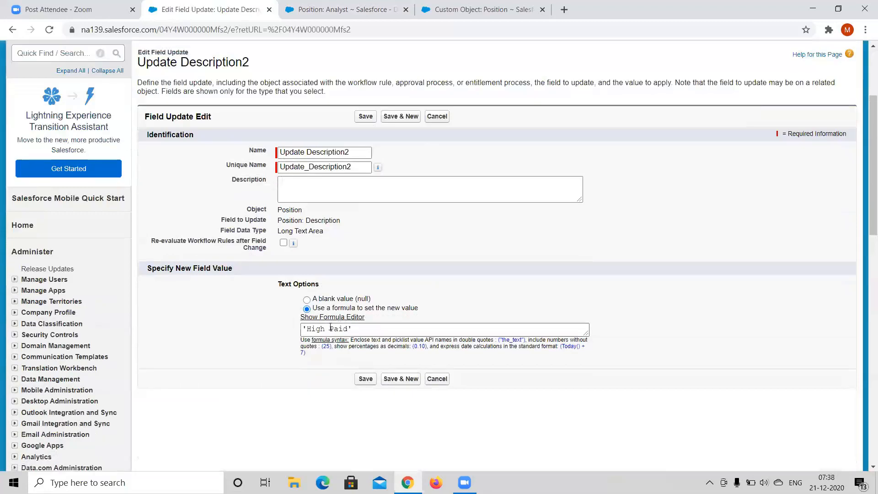
click(331, 318)
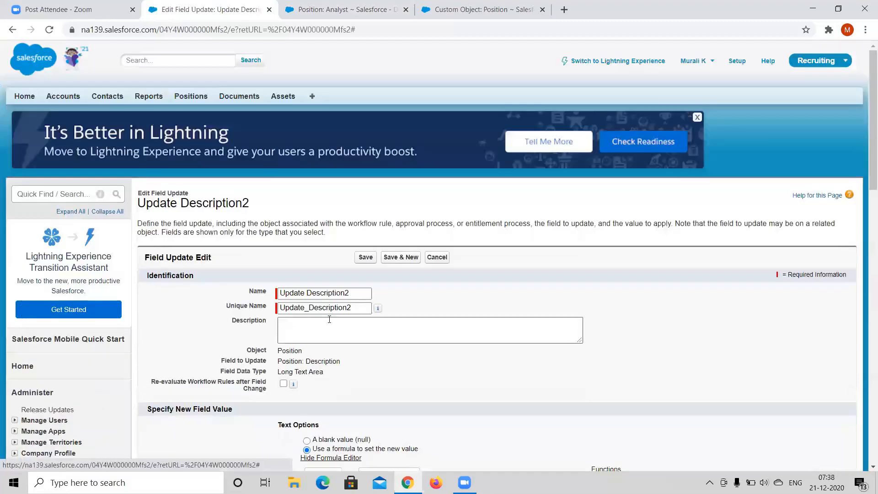
scroll(392, 355, down, 4)
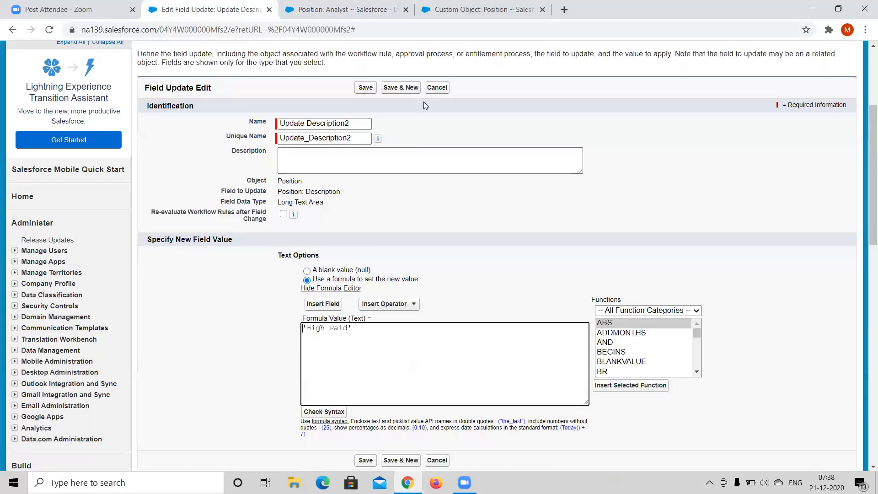
click(433, 90)
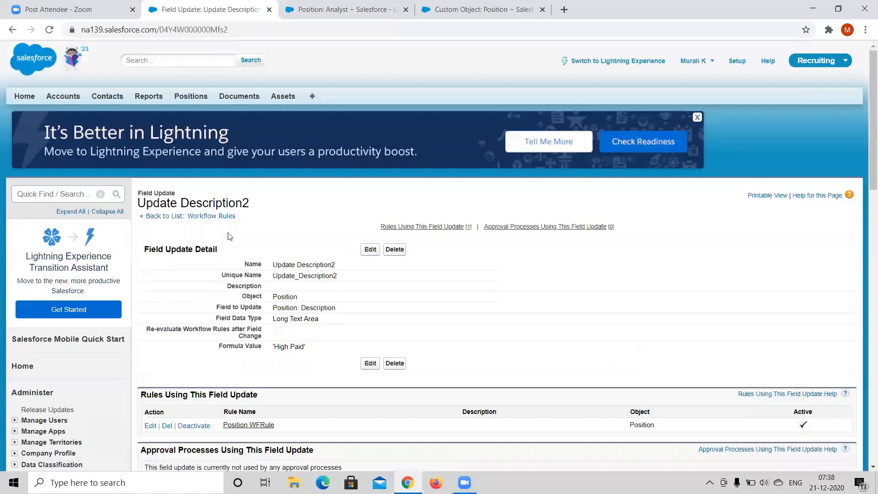
Return to the workflow rules list and open Position WFRule for editing at its rule criteria
click(210, 221)
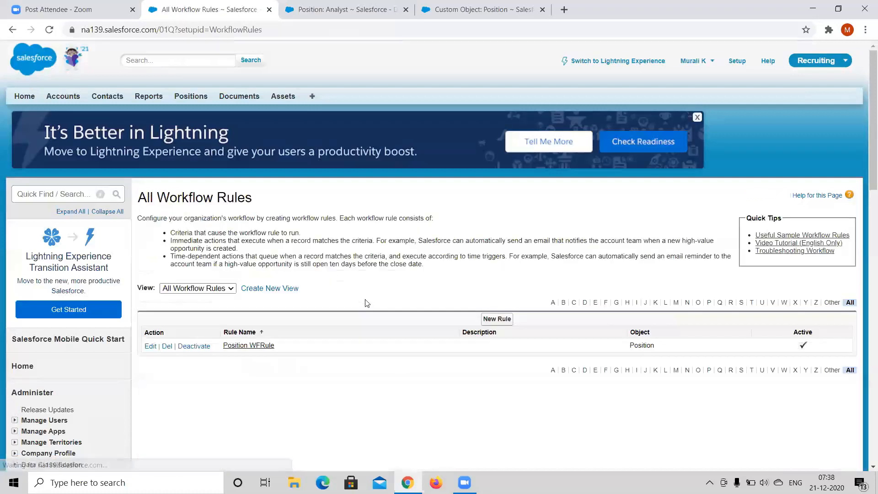
click(249, 346)
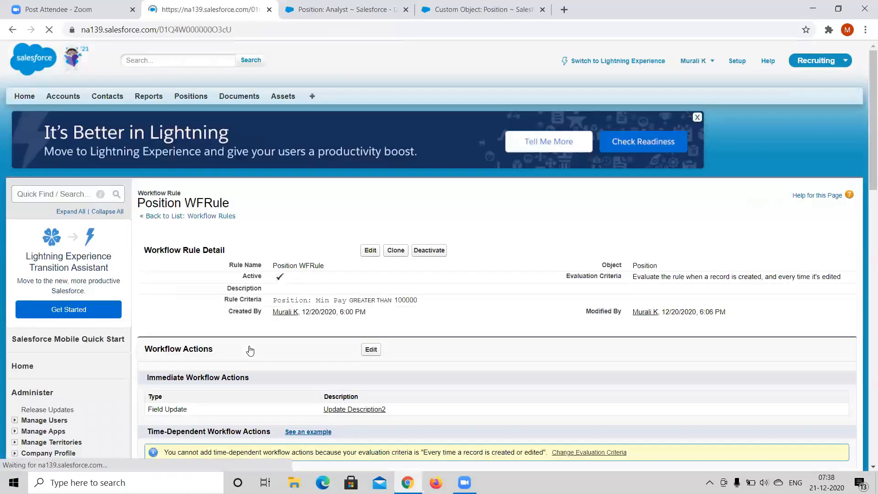
scroll(358, 176, down, 2)
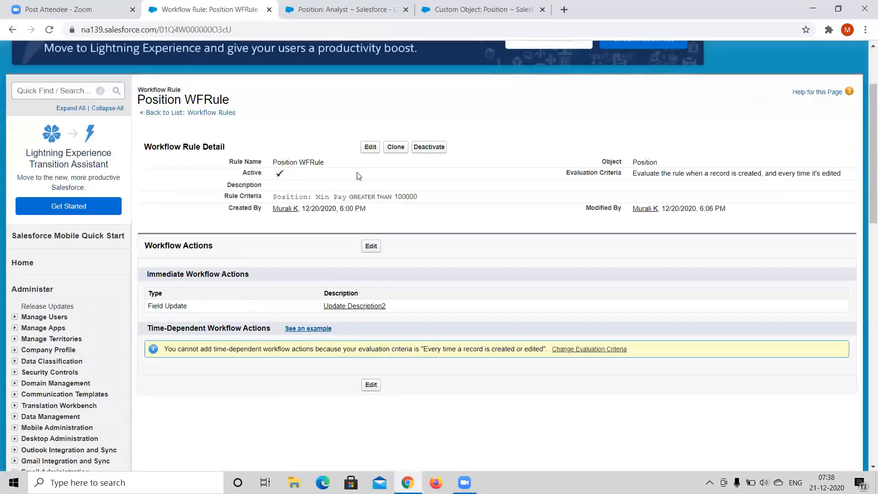
click(371, 148)
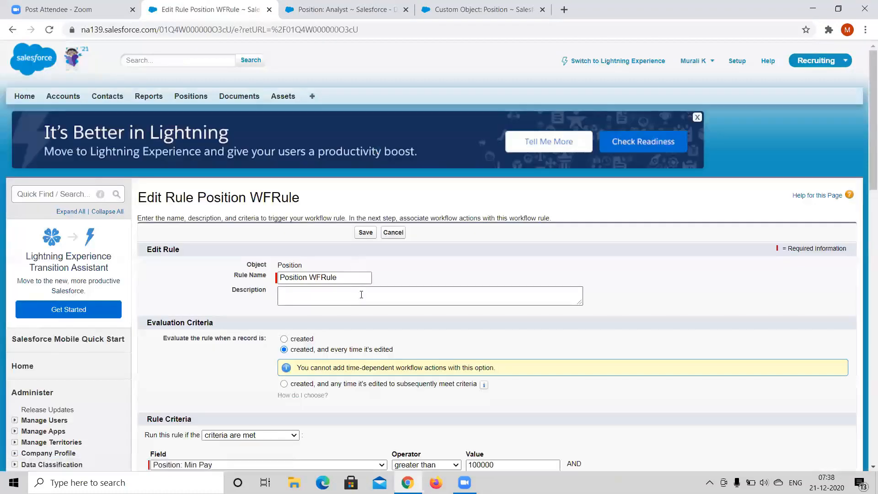
scroll(275, 326, down, 3)
scroll(274, 327, down, 2)
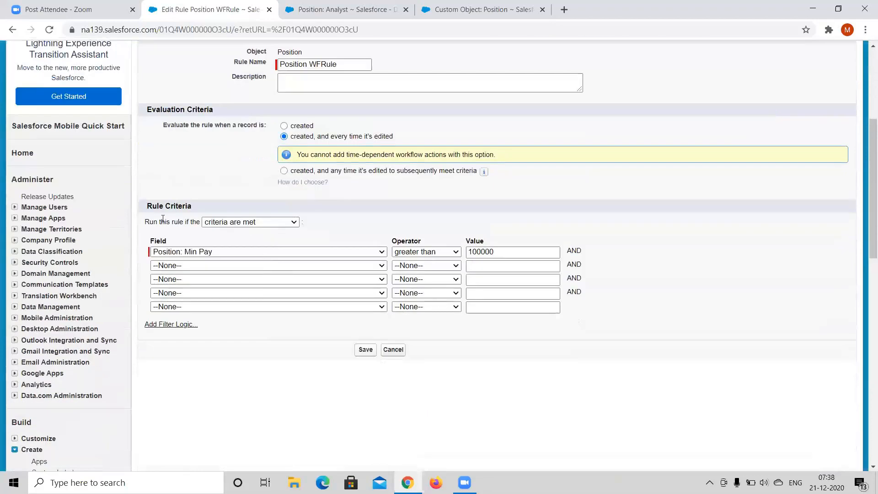
Examine the available run conditions, fields and operators in the rule criteria of Position WFRule
click(227, 223)
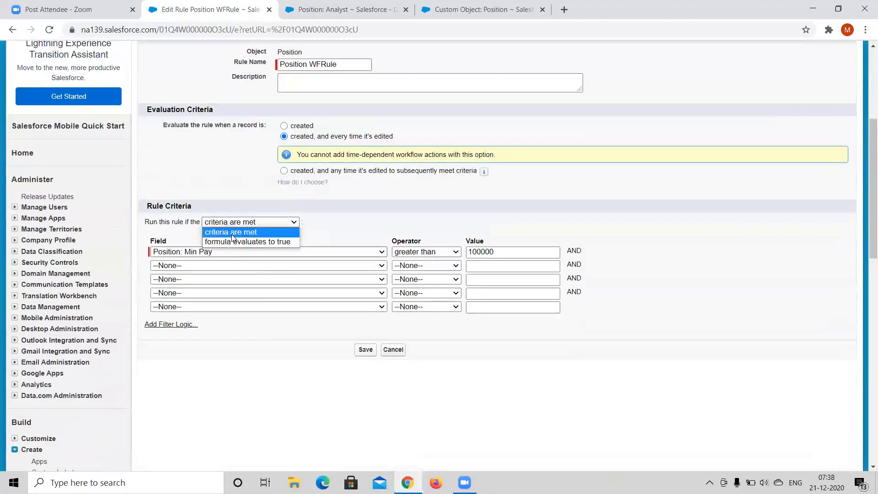
click(366, 218)
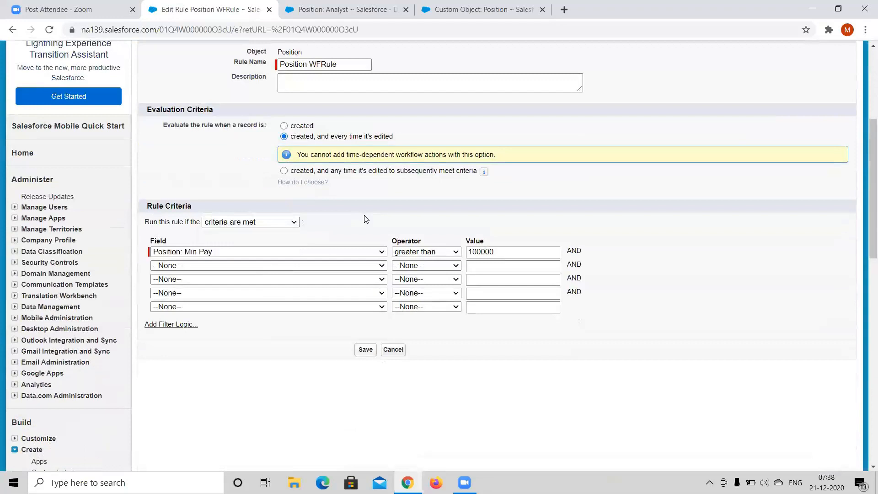
click(199, 254)
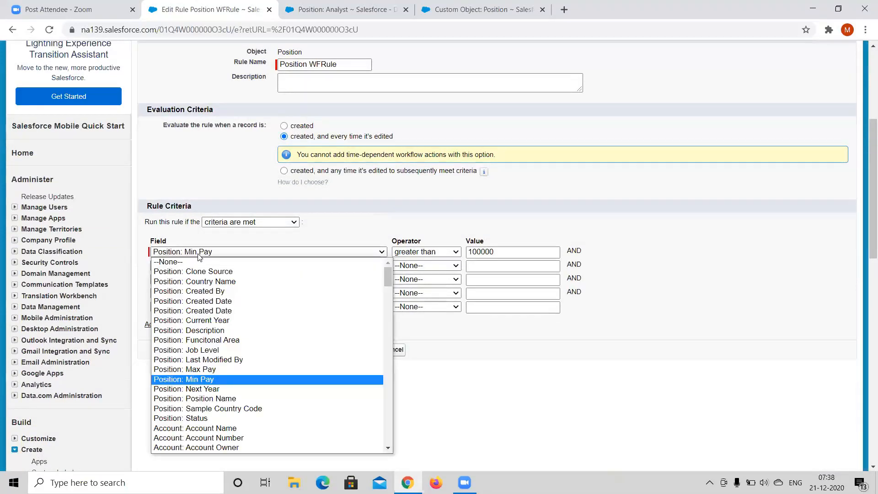
click(330, 240)
click(436, 255)
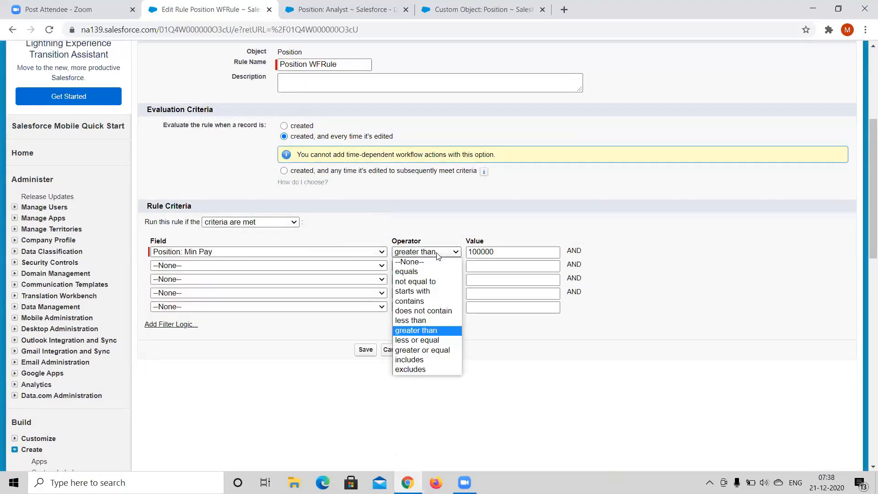
click(458, 221)
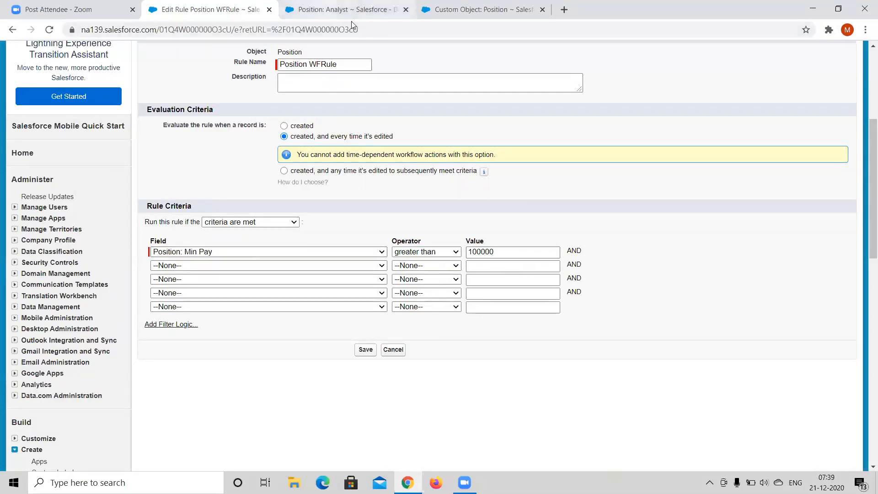
Switch to the Analyst position record, clear its Description, and save
click(348, 9)
double_click(310, 261)
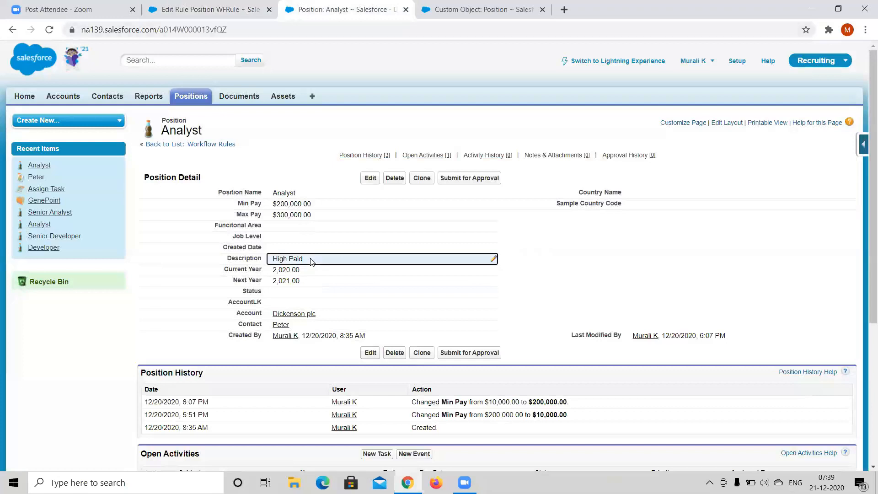
key(BackSpace)
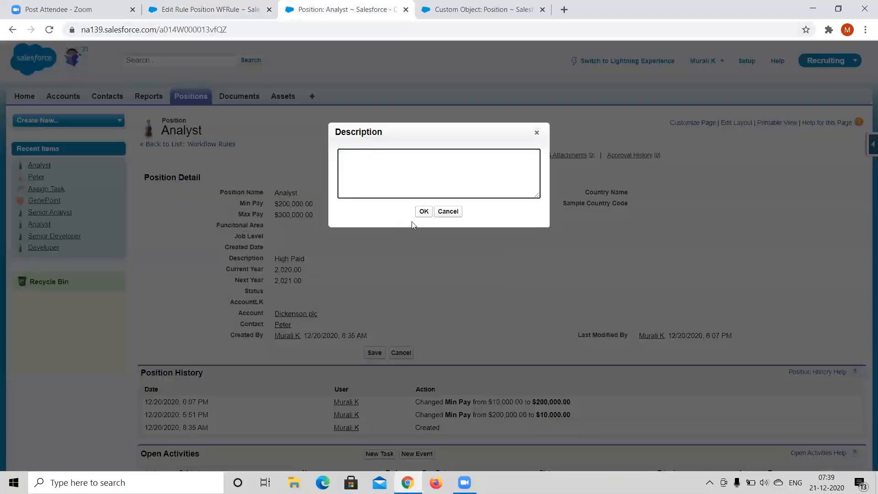
click(424, 212)
click(373, 179)
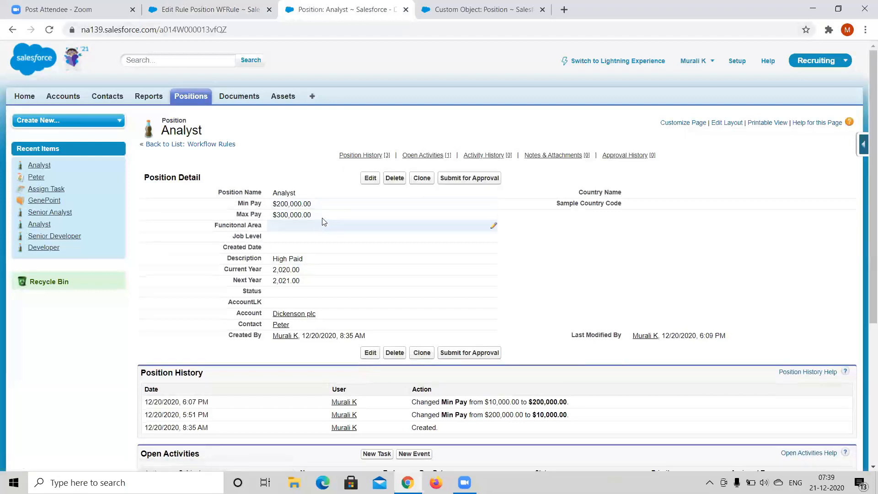
Set the Analyst position's Min Pay to 100000 and save the record
drag(320, 196, 321, 201)
click(322, 204)
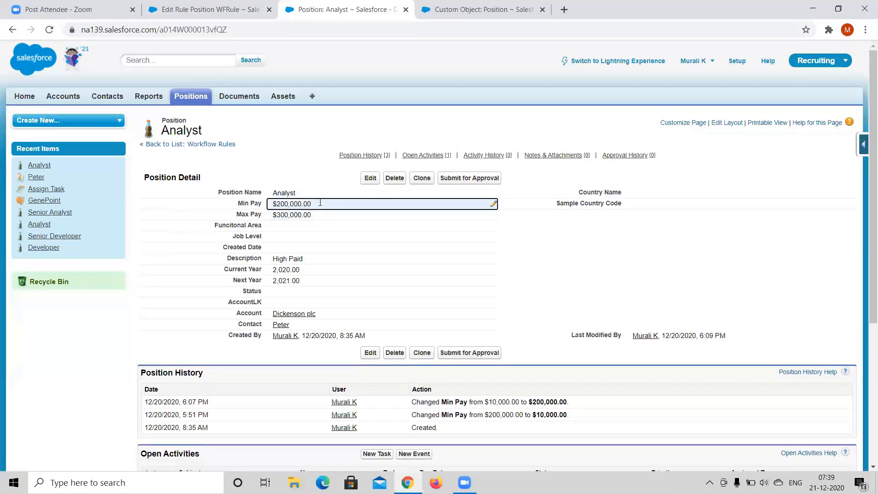
double_click(322, 204)
text(100000)
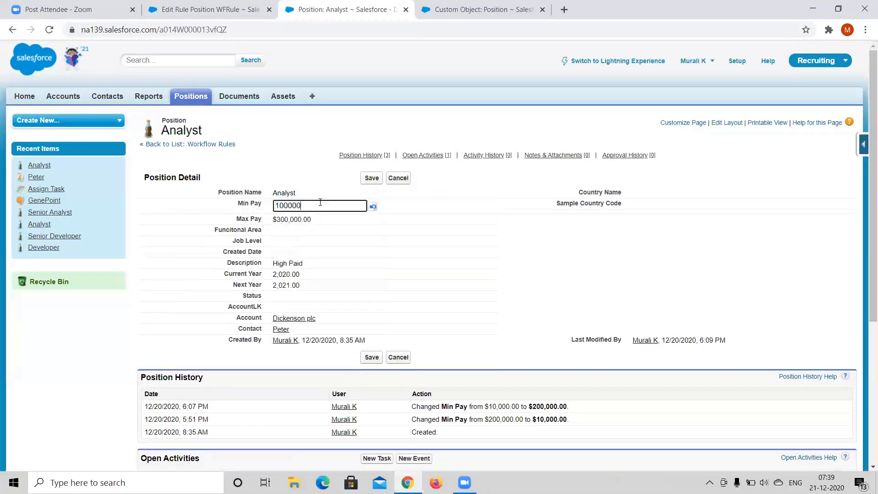
click(371, 177)
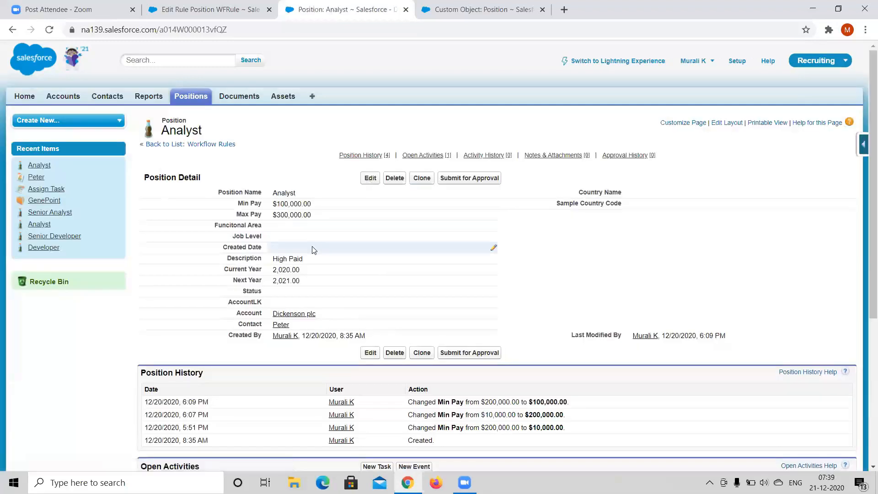
Clear the Analyst position's Description, set its Min Pay to 23, and save the record
double_click(320, 209)
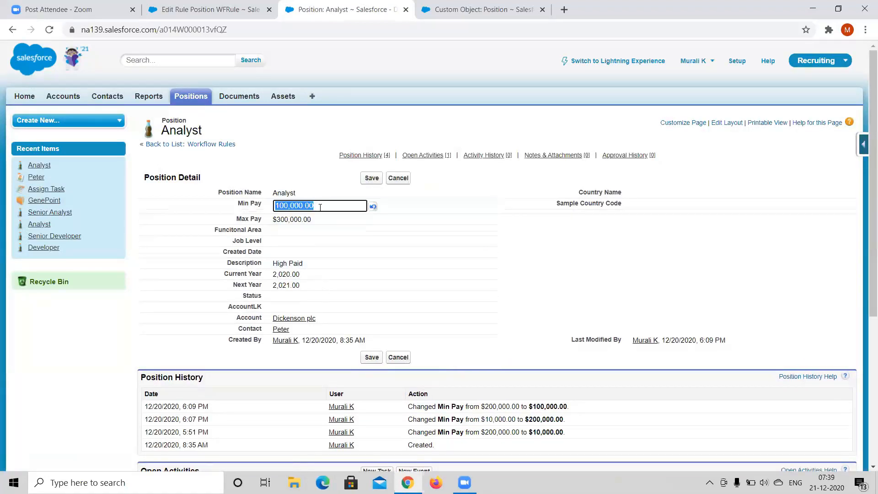
click(311, 265)
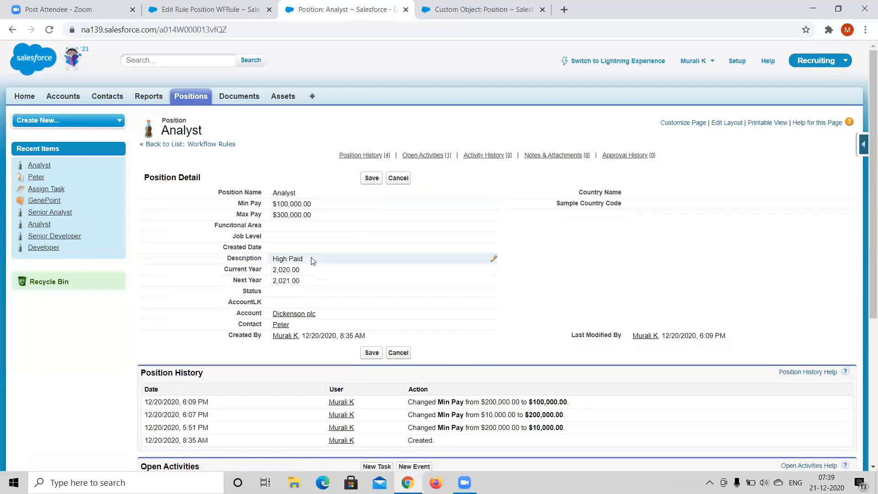
double_click(311, 259)
key(BackSpace)
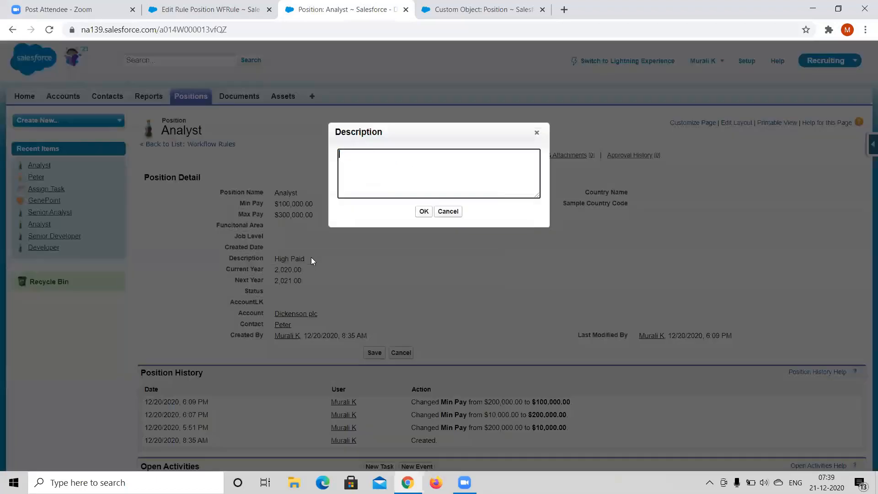
click(424, 212)
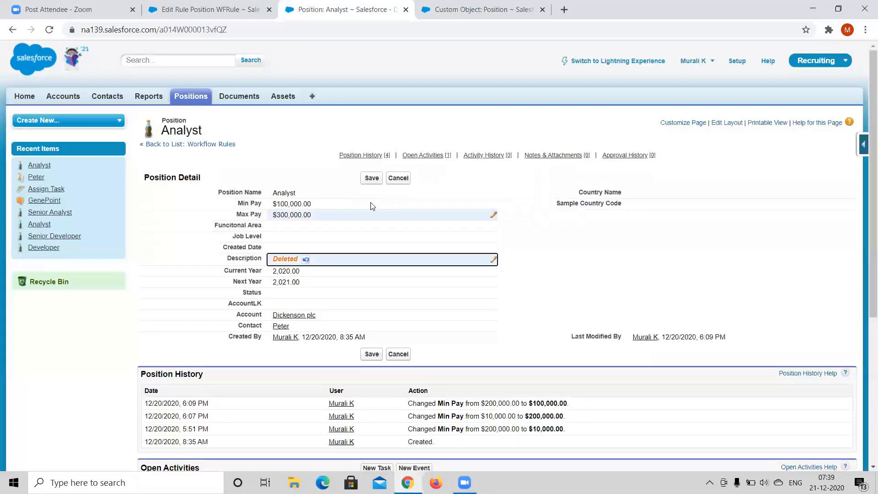
double_click(347, 204)
key(BackSpace)
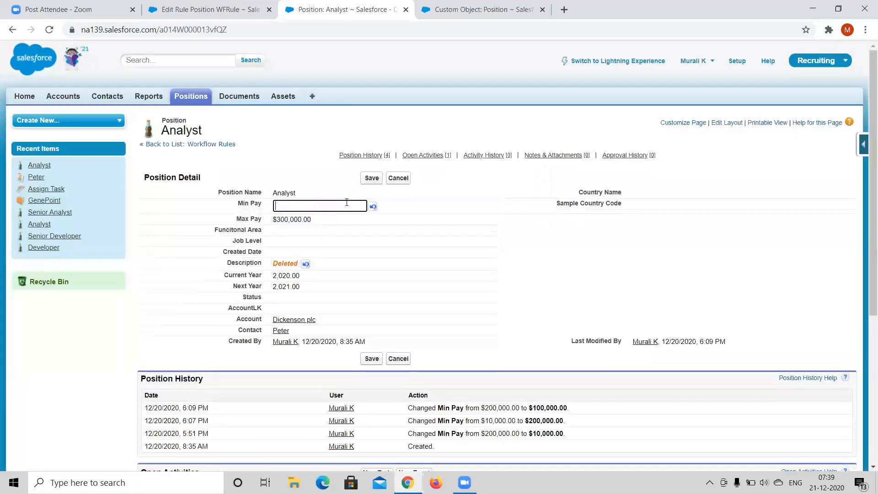
text(23)
click(378, 181)
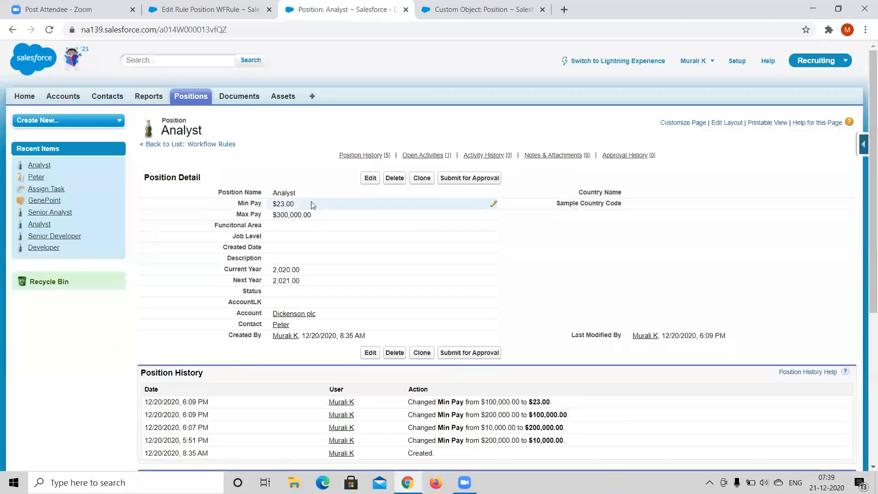
Raise the Analyst position's Min Pay to exactly the rule's 100000 threshold and save the record
double_click(313, 205)
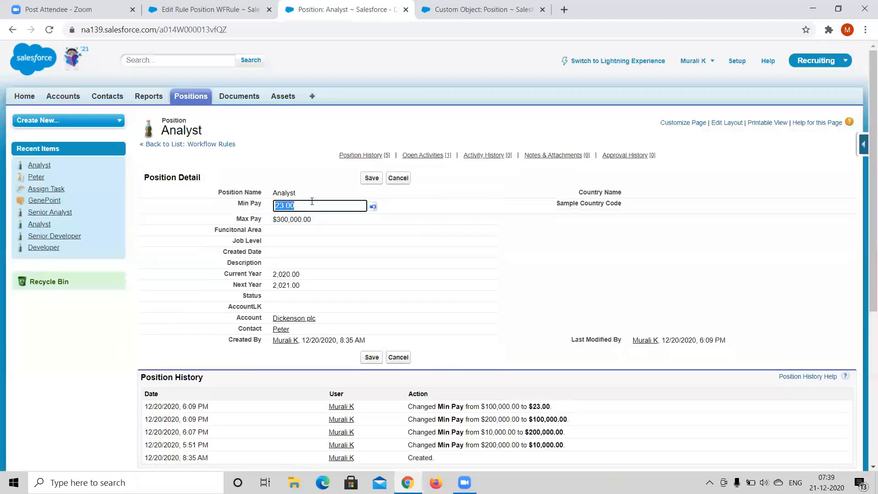
key(BackSpace)
text(100000)
click(372, 178)
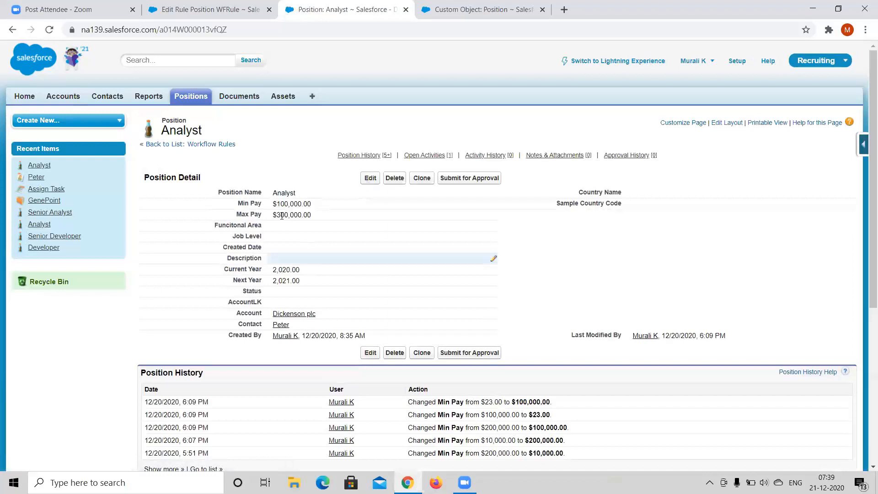
Set the Analyst position's Min Pay to 100001, just above the rule's threshold, and save the record
double_click(305, 205)
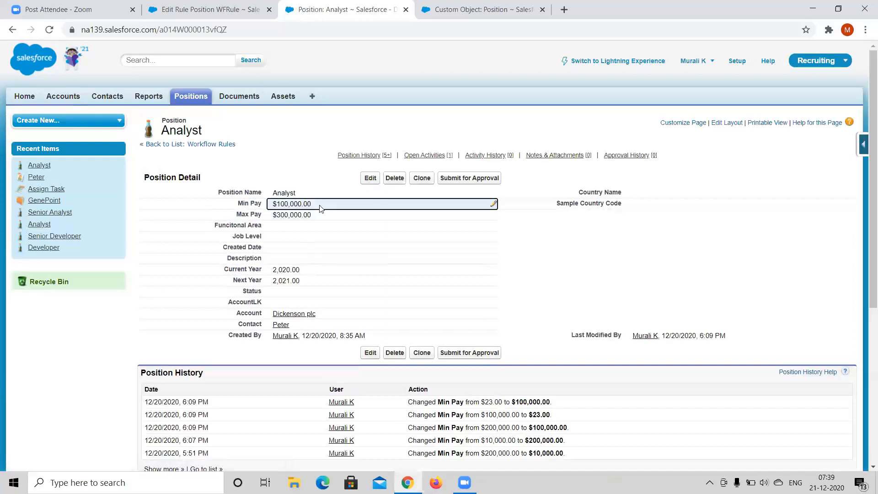
text(100000)
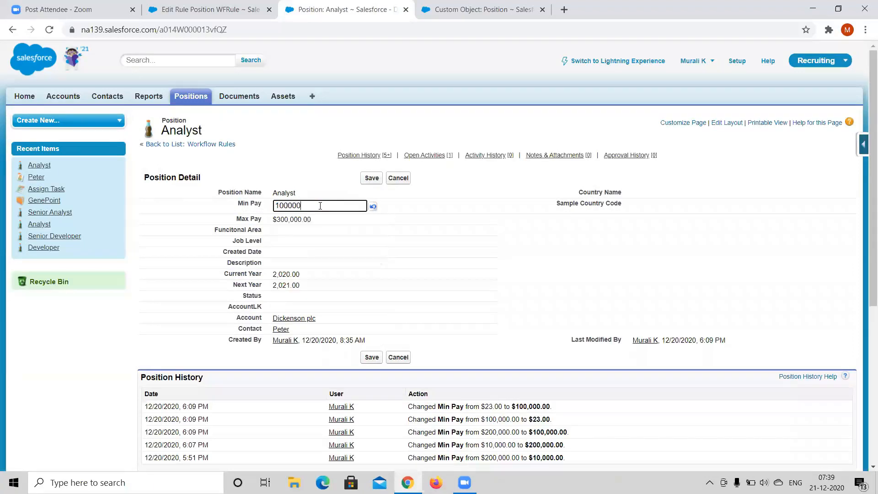
key(BackSpace)
text(1)
click(372, 179)
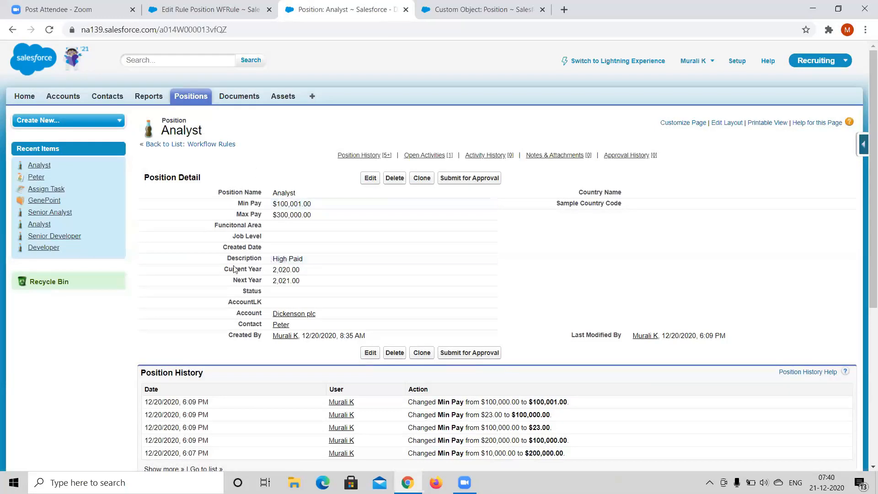
Lower the Analyst position's Min Pay to 90000 and save, keeping the Description as it is
double_click(313, 204)
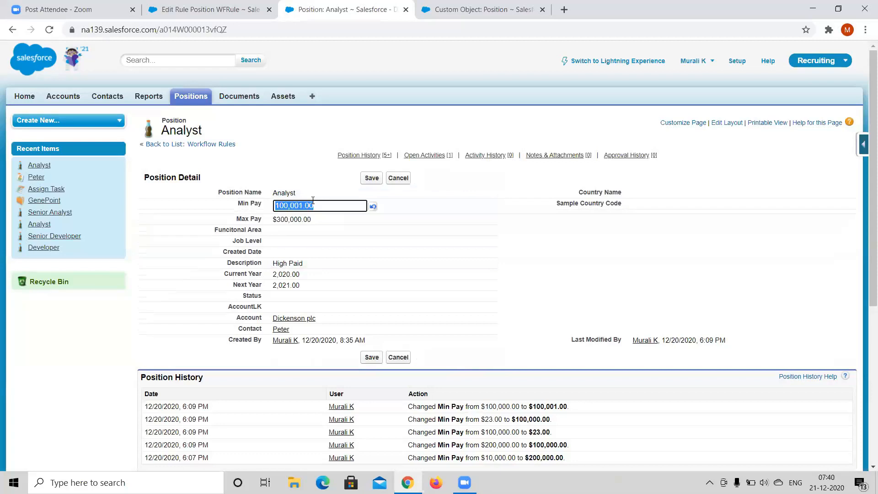
text(90000)
click(307, 173)
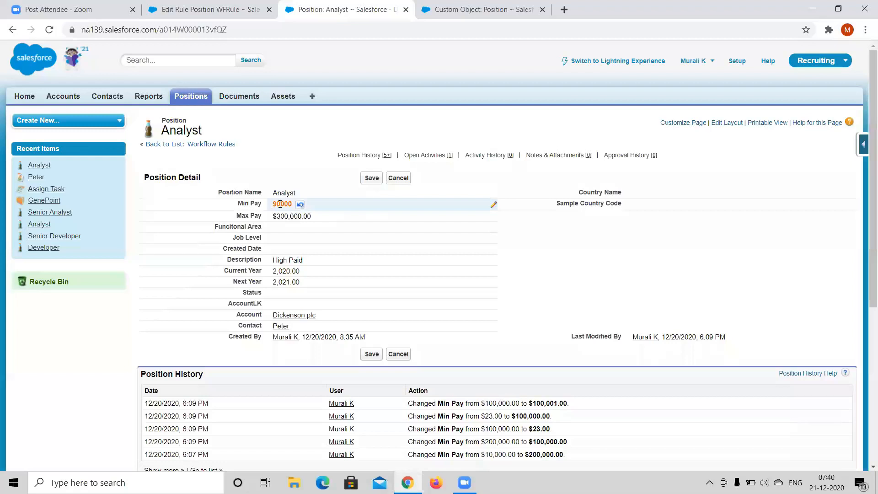
click(370, 183)
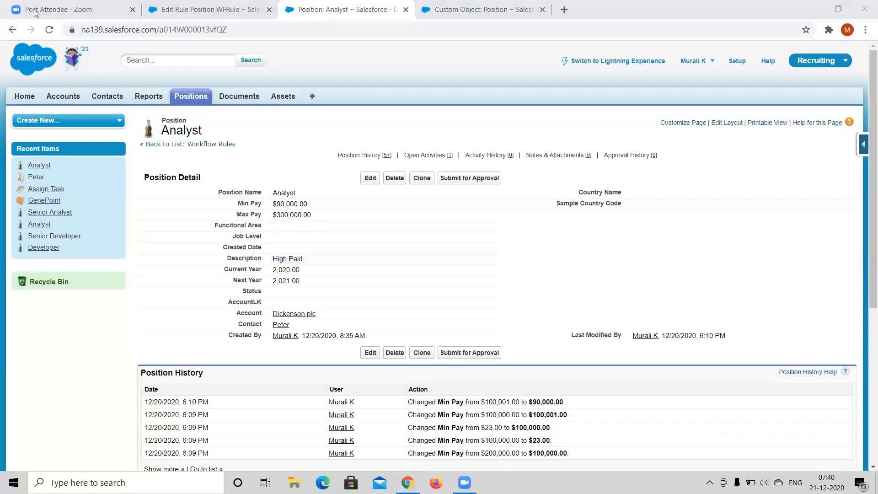
Go back to the Position WFRule edit form, cancel the edit, and review the rule's details and workflow actions
click(152, 12)
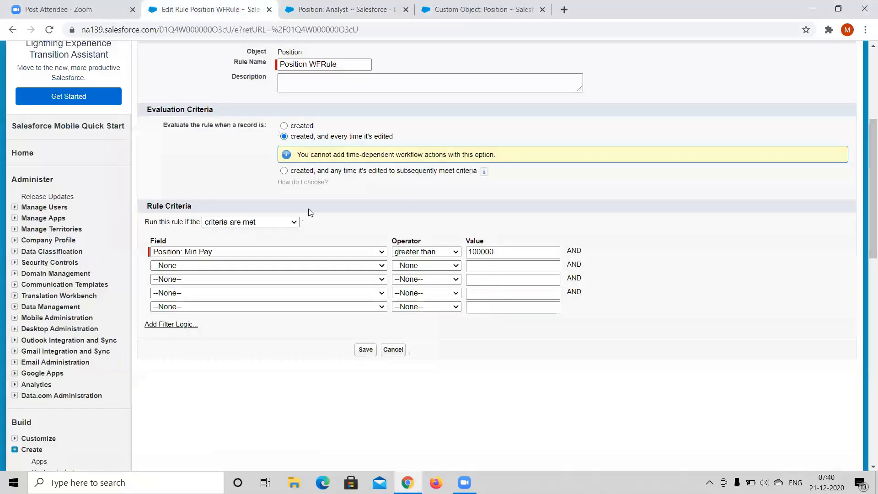
scroll(311, 216, up, 3)
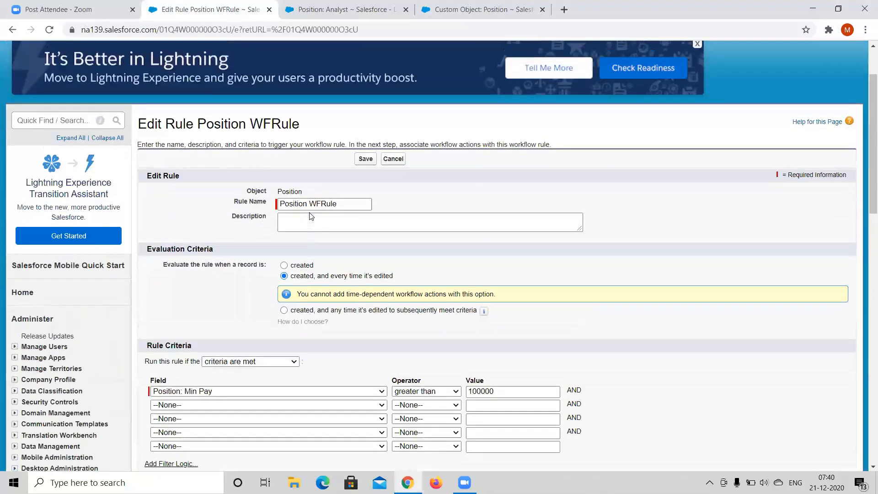
click(393, 159)
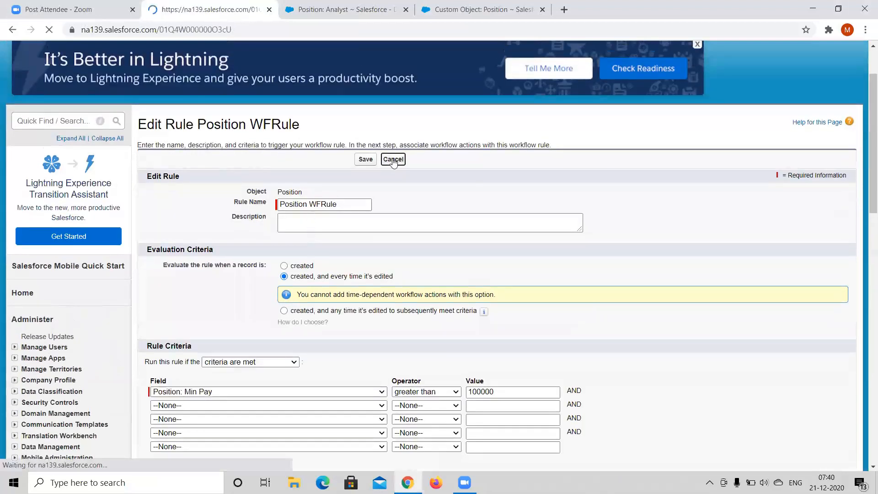
scroll(205, 141, down, 2)
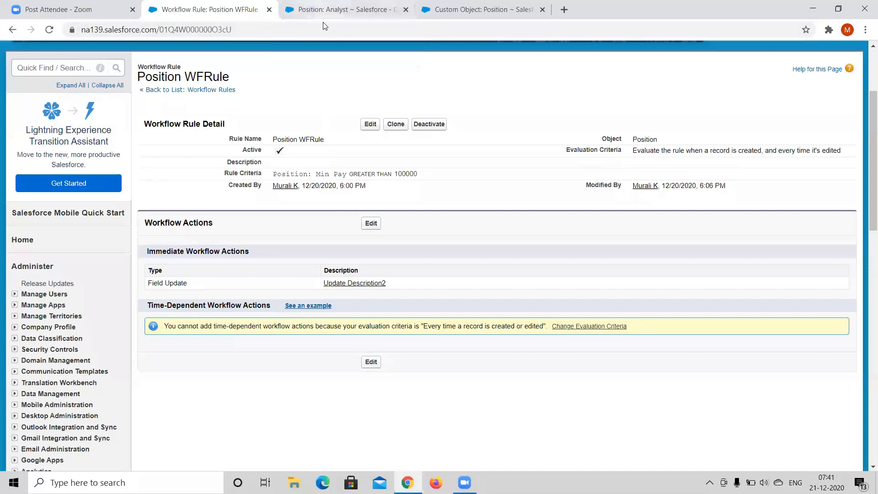
Deactivate the Position WFRule workflow rule and delete it, confirming the deletion
click(396, 124)
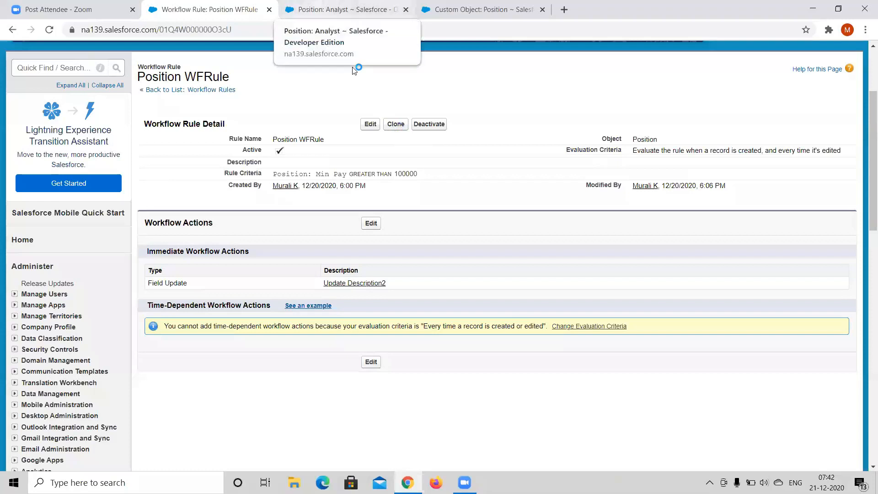
key(ctrl+Tab)
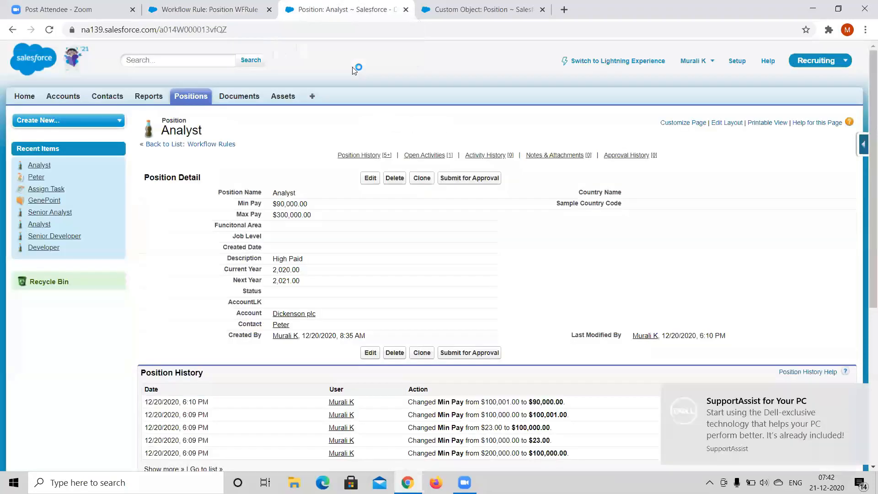
key(ctrl+shift+Tab)
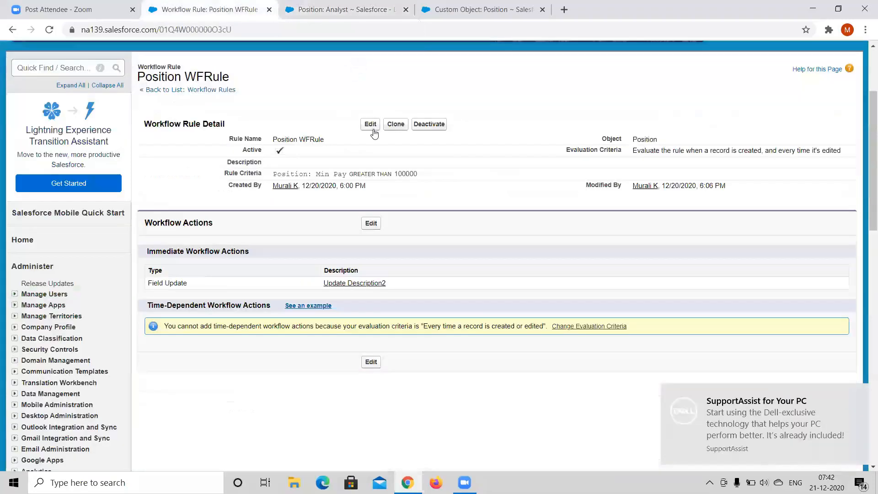
click(432, 132)
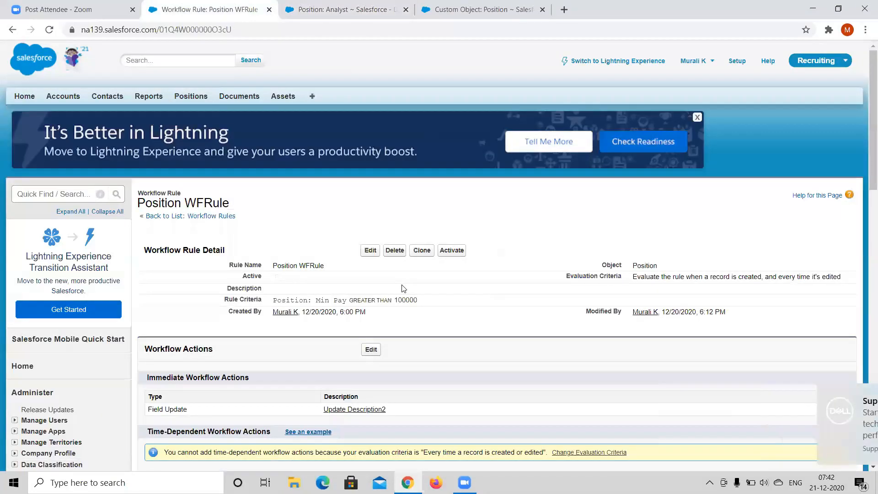
click(394, 251)
click(494, 95)
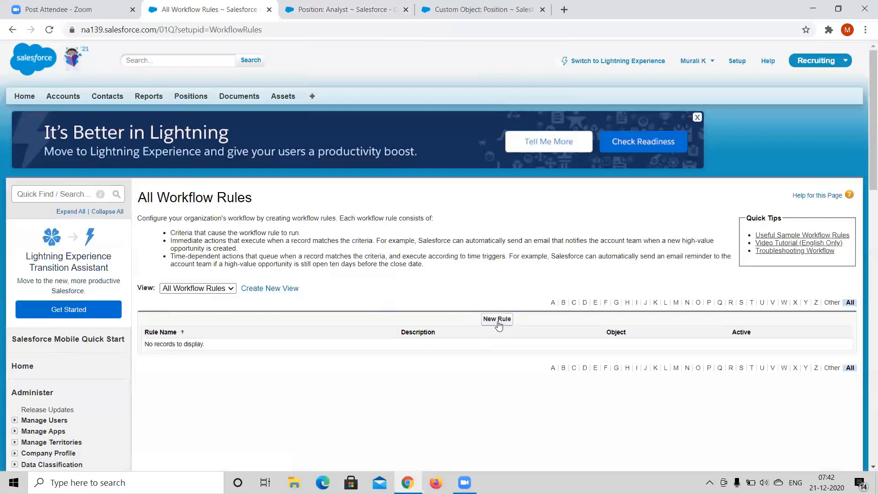
View the Analyst record and the Positions home page, and return to the All Workflow Rules list
click(344, 9)
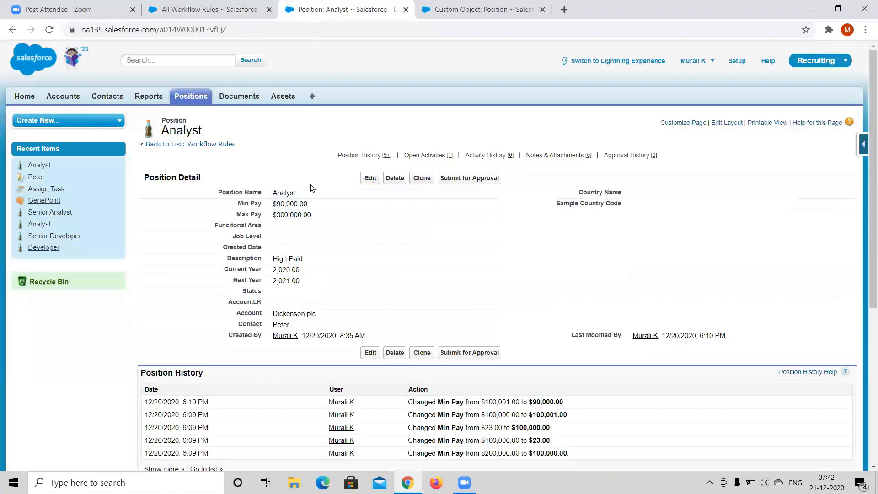
click(192, 98)
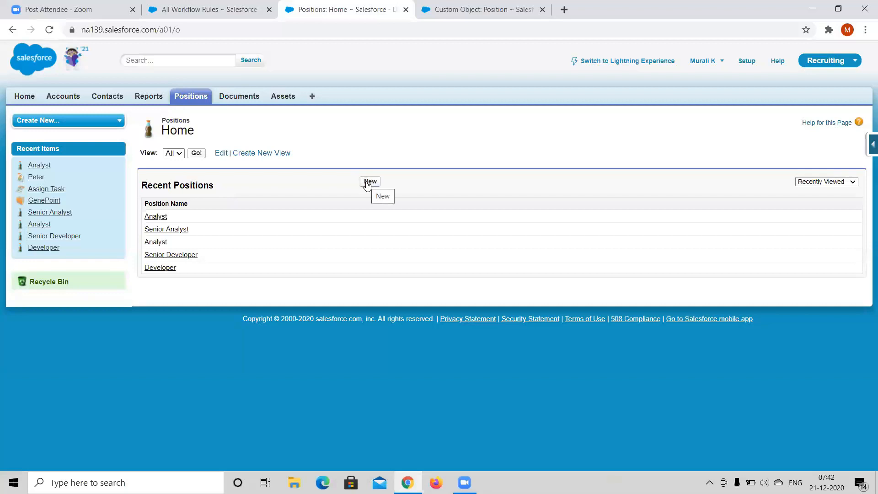
click(234, 10)
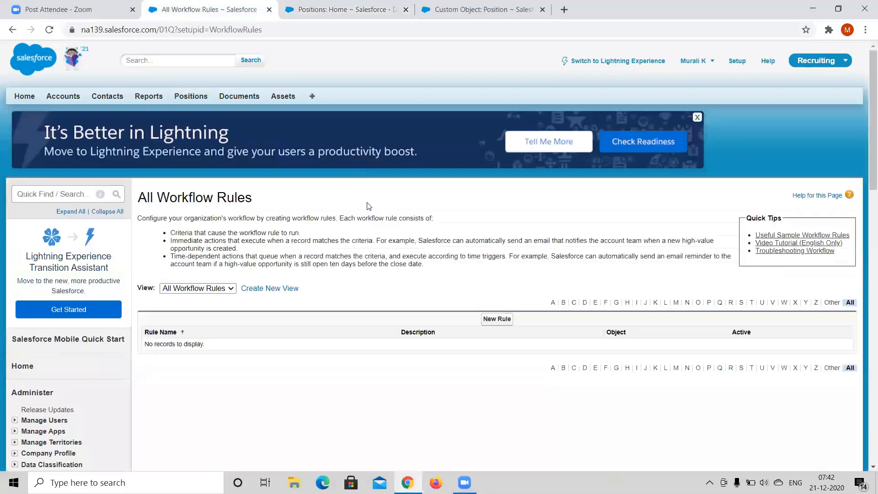
Start a new workflow rule, select Position as its object, and proceed to the rule configuration
click(497, 319)
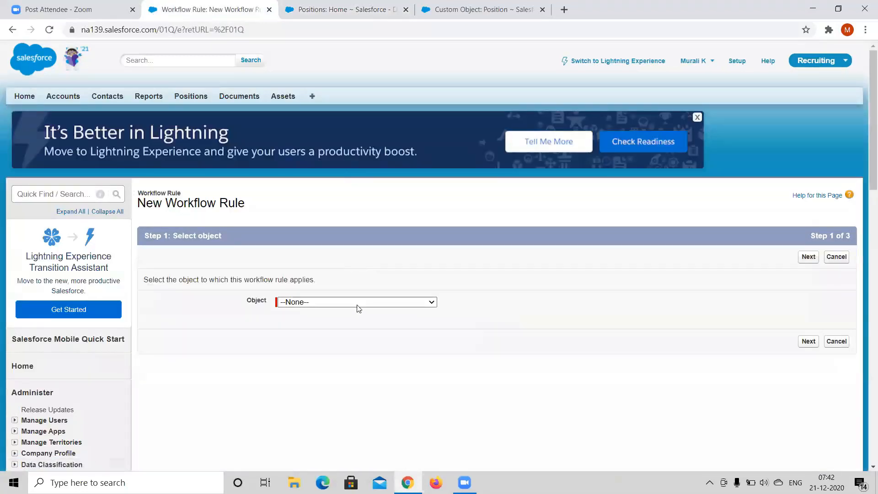
click(358, 304)
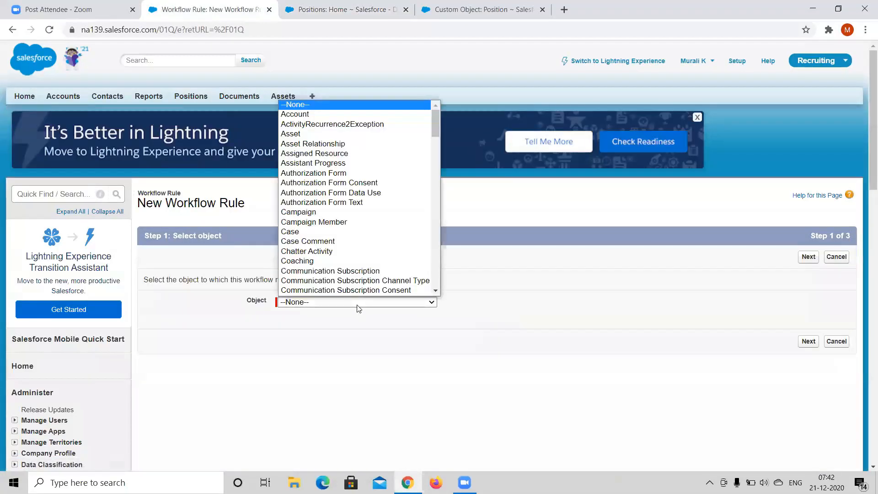
drag(438, 122, 434, 218)
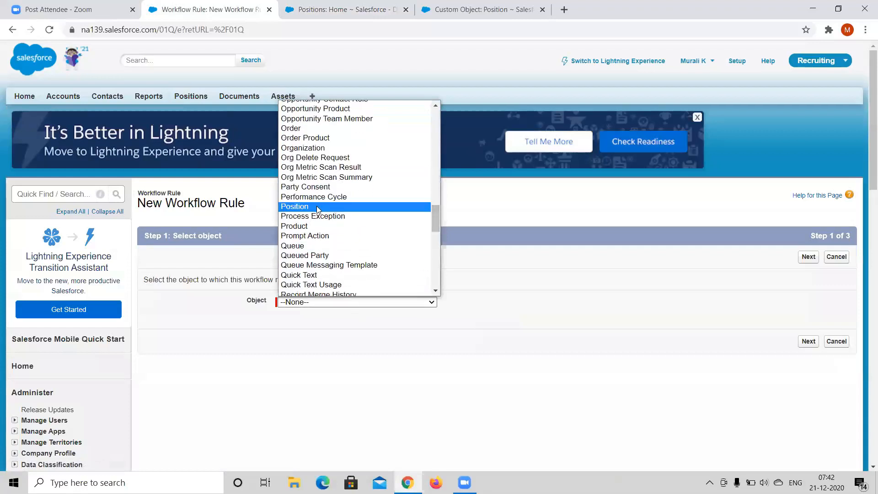
click(319, 208)
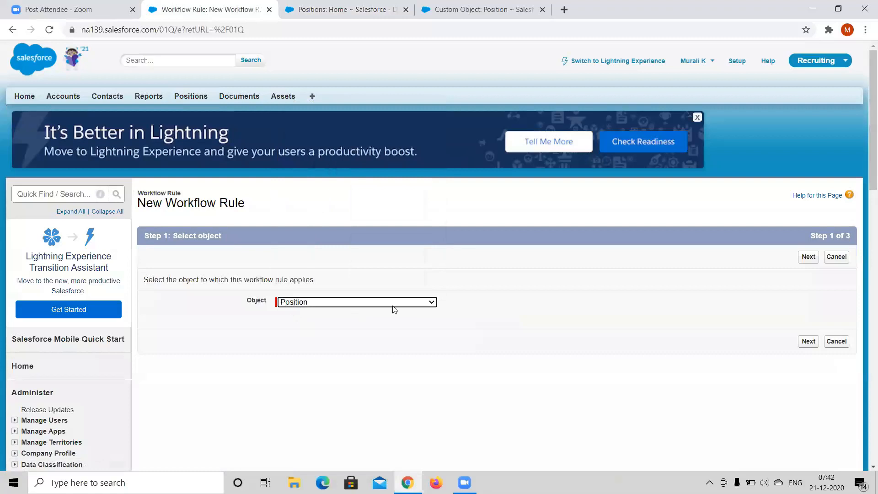
click(809, 257)
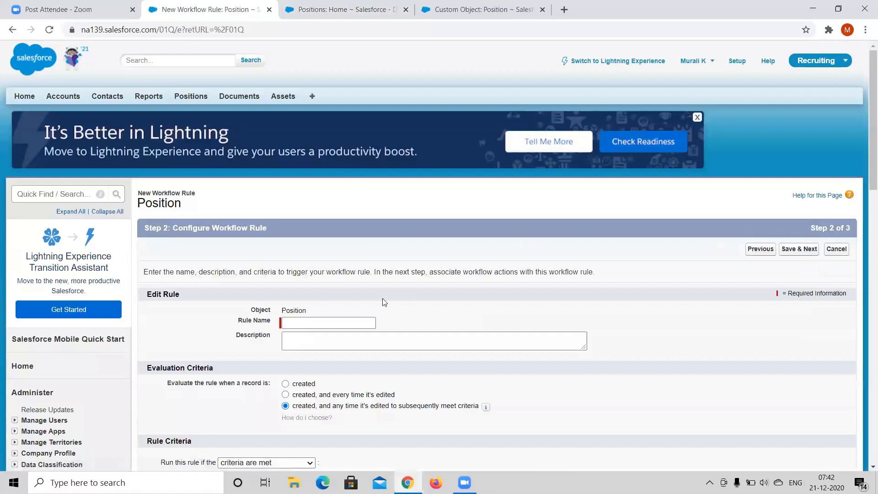
Name the rule Position WFRule1 and set it to be evaluated only when a record is created
click(356, 322)
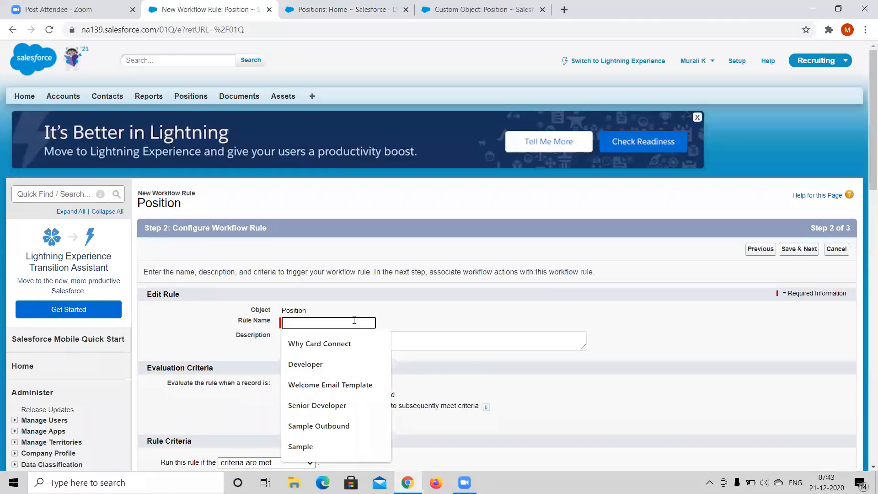
text(Posi)
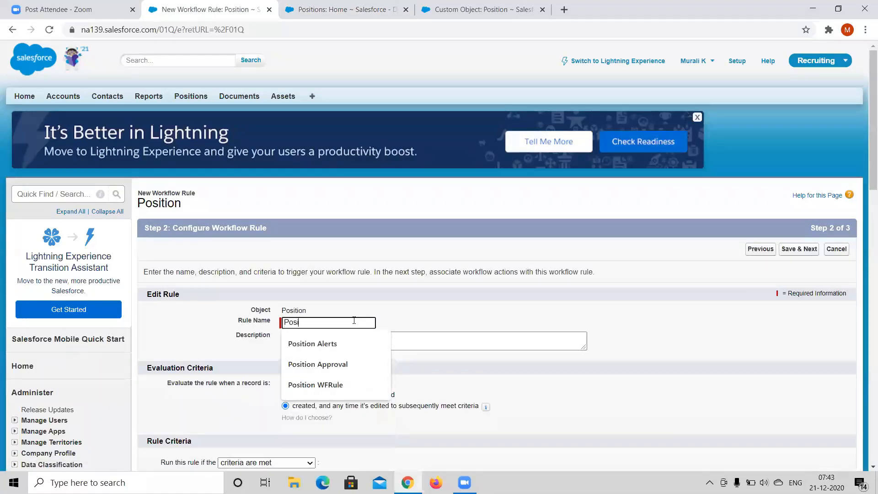
text(tion W)
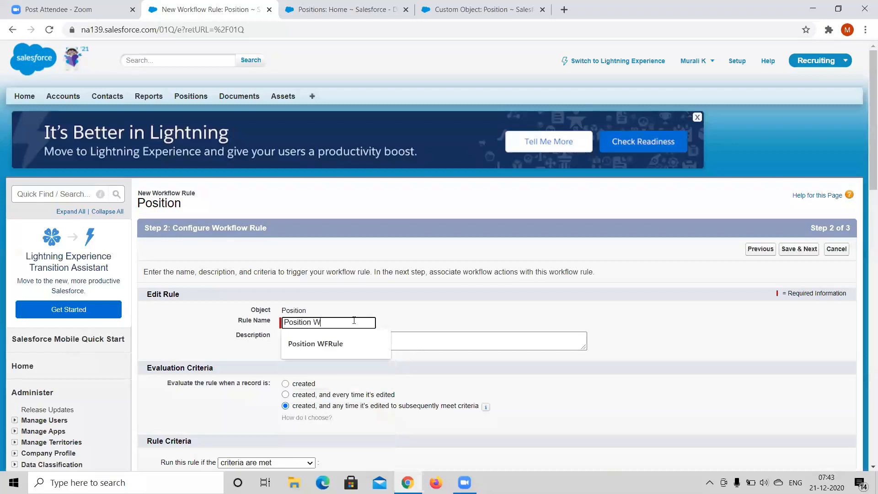
key(Down)
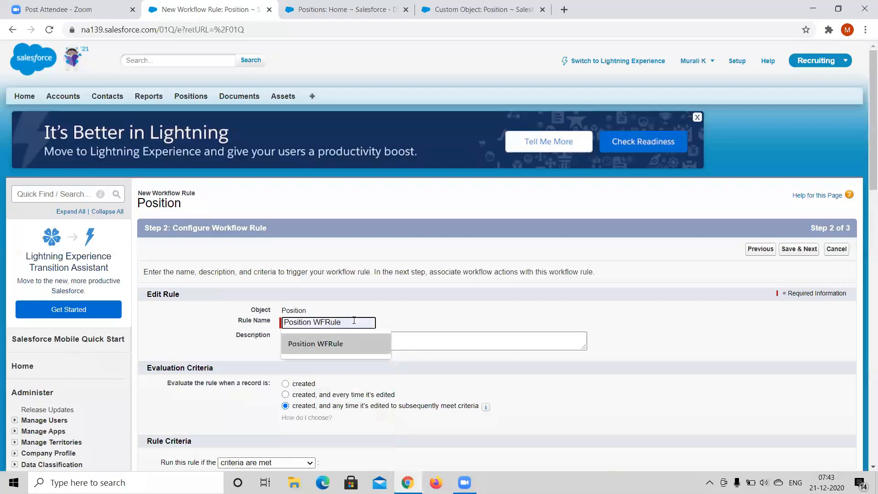
text(1)
key(BackSpace)
text(F)
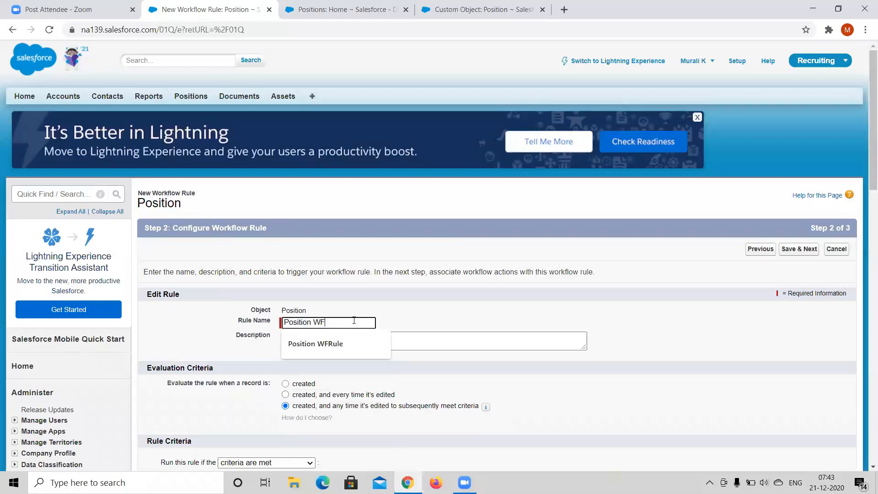
text(Rule1)
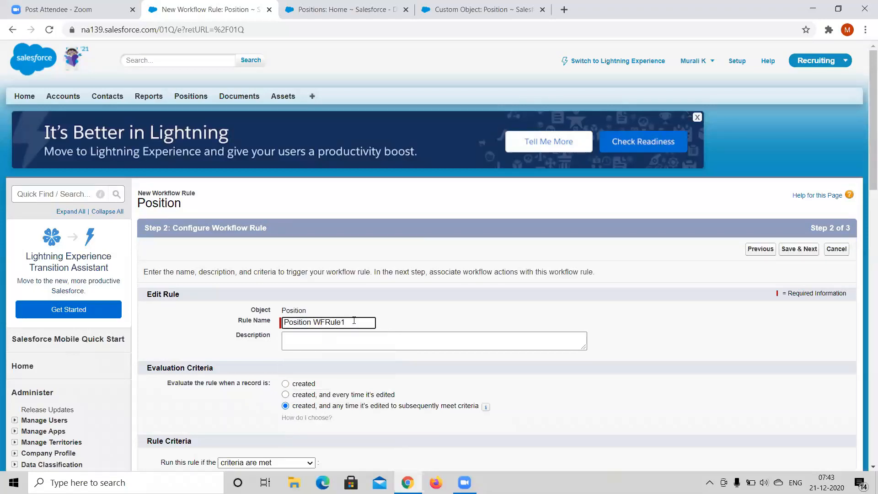
click(286, 385)
Look through the available criteria fields and check the Min Pay value on the most recently viewed Analyst position record
scroll(379, 347, down, 2)
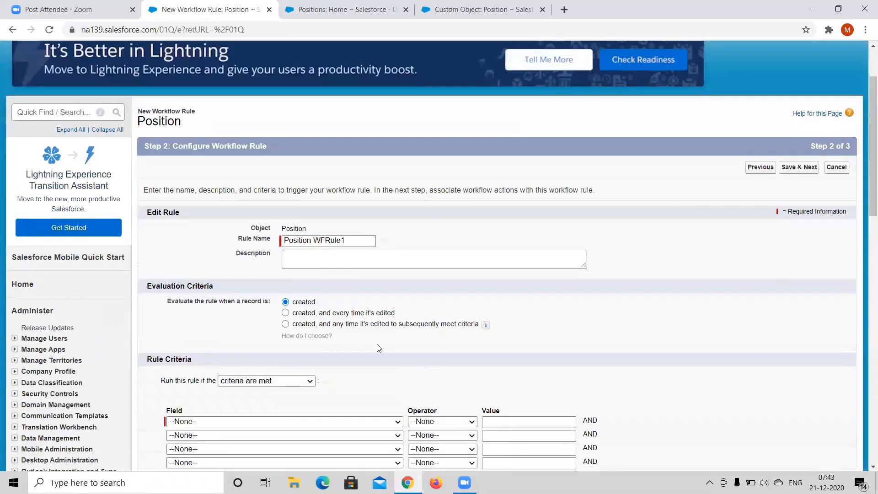
scroll(333, 347, down, 2)
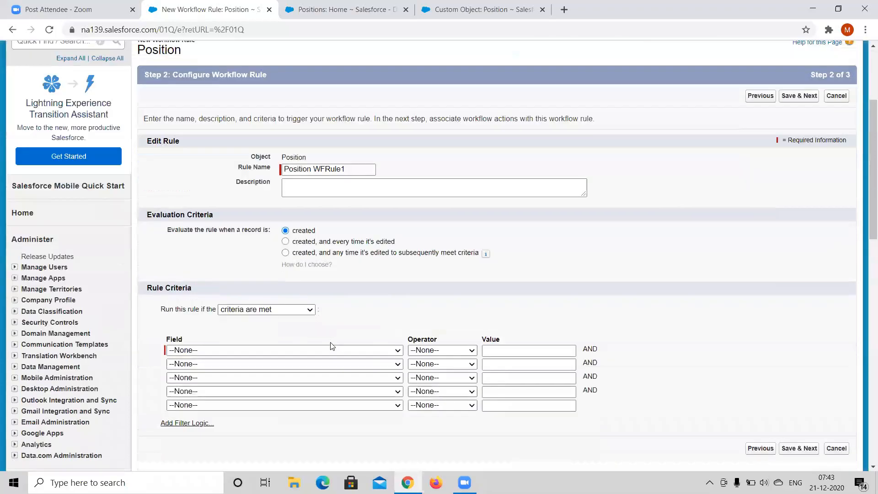
scroll(332, 346, down, 1)
click(291, 293)
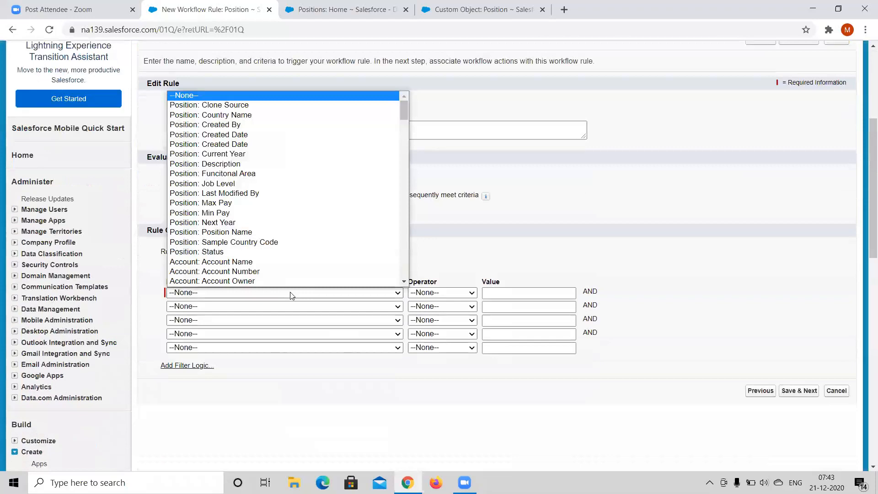
click(371, 47)
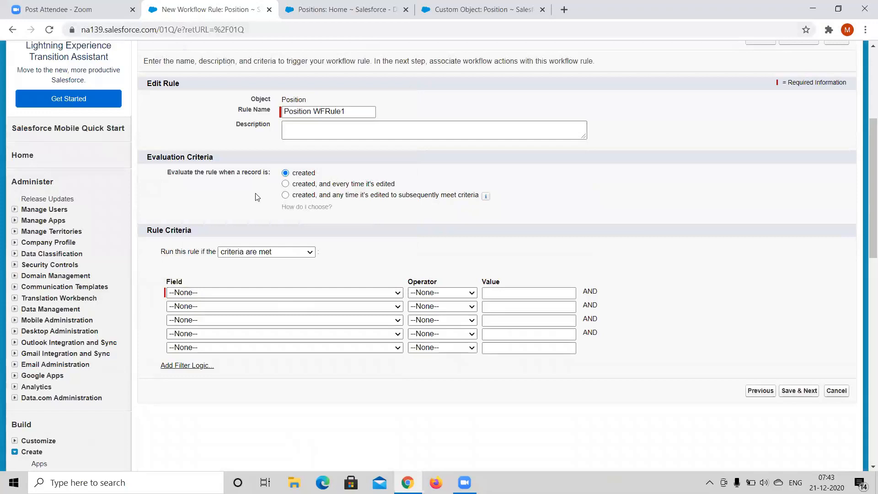
key(ctrl+Tab)
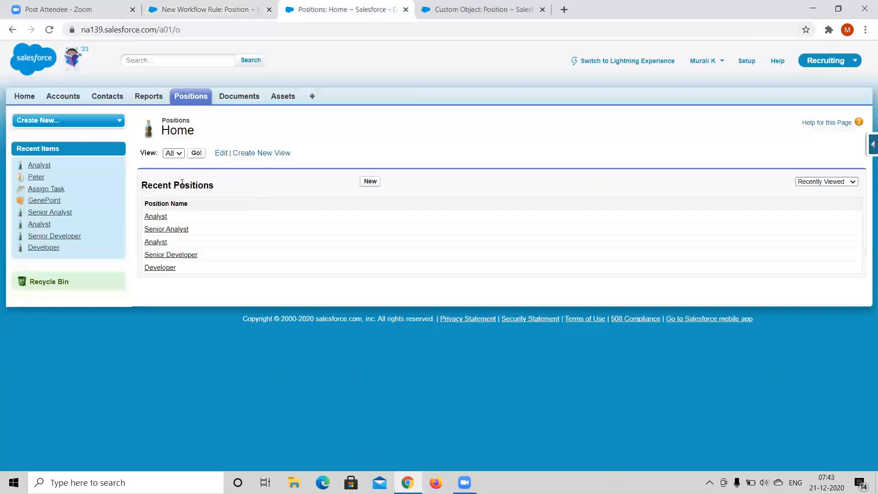
click(157, 218)
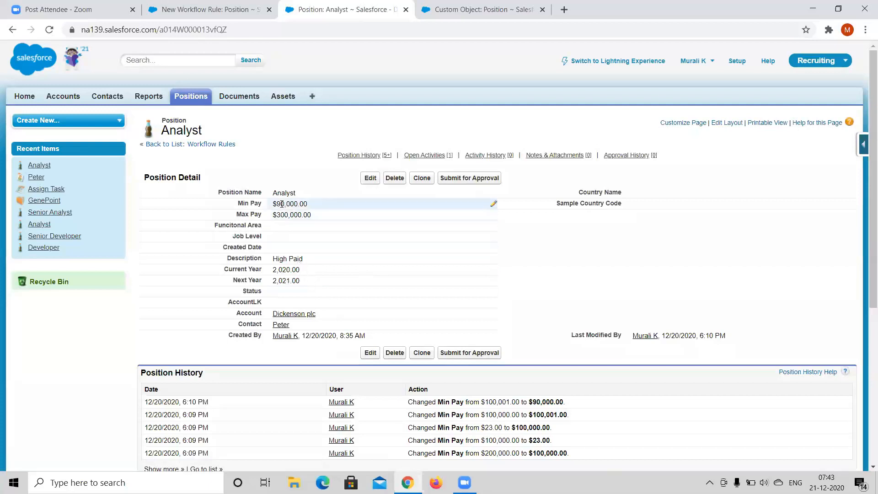
click(188, 8)
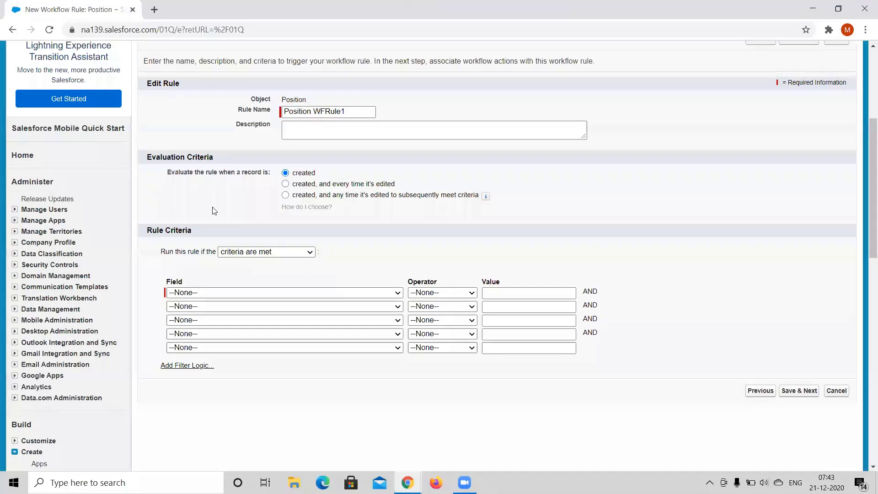
Set the first rule criterion to Position: Min Pay greater or equal 100000
click(230, 295)
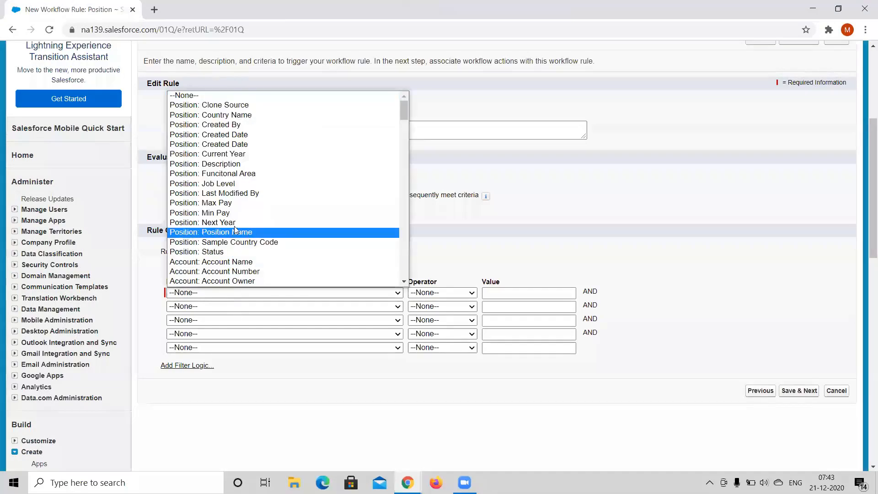
click(231, 212)
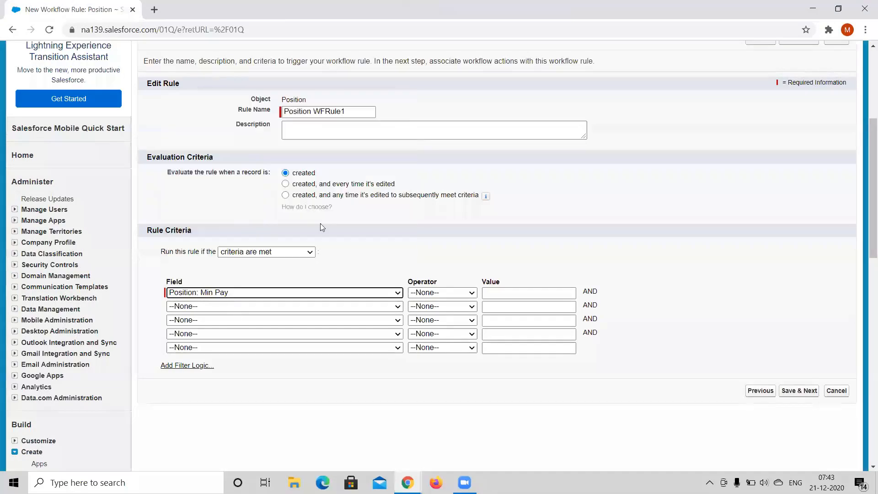
click(448, 297)
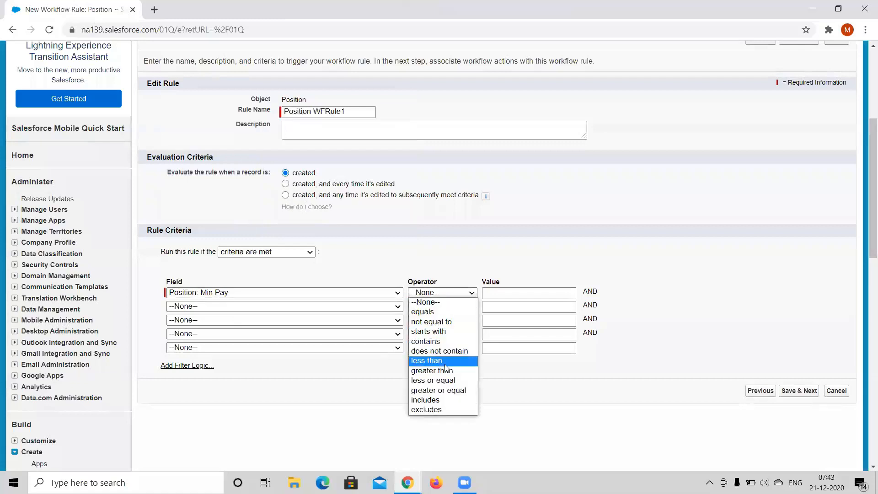
click(453, 394)
click(515, 293)
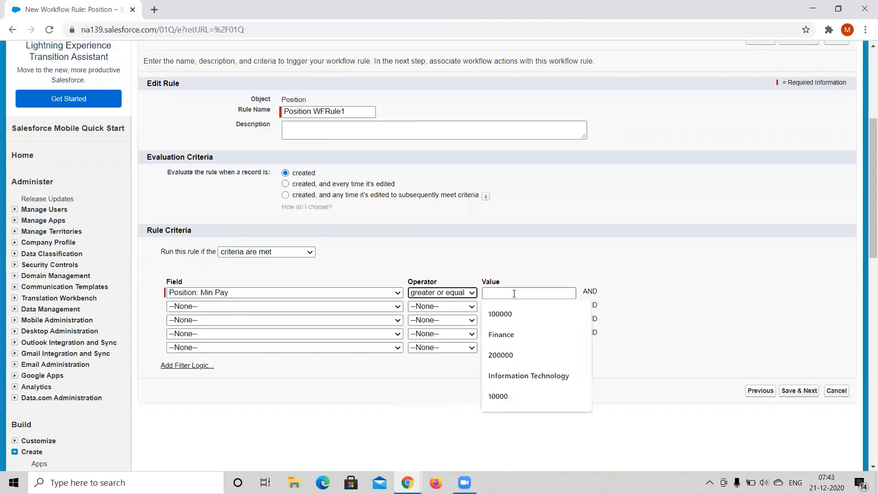
text(100000)
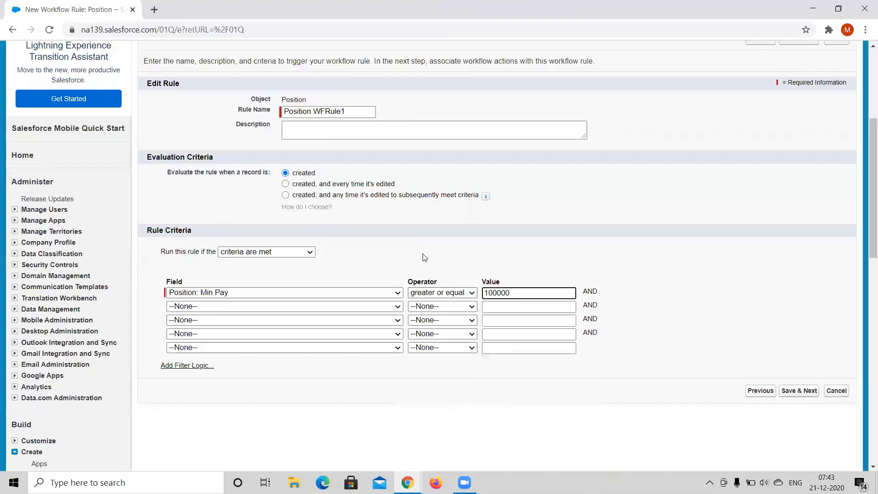
drag(421, 254, 419, 292)
click(386, 269)
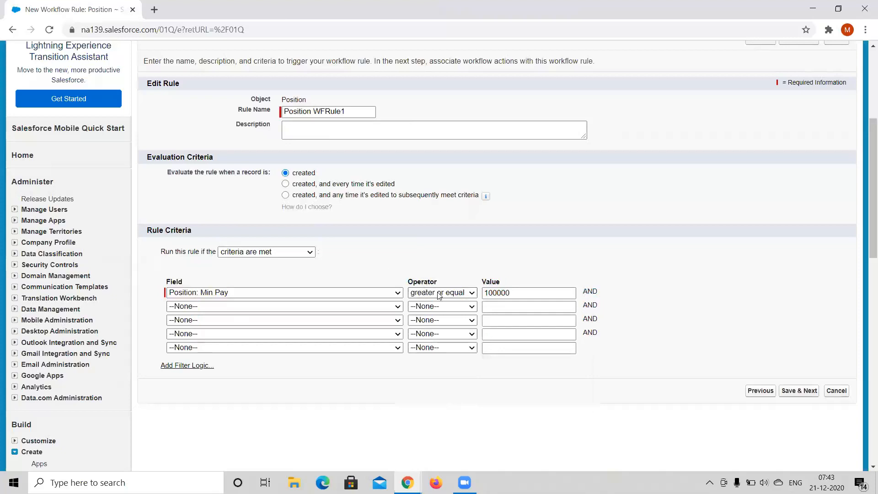
click(438, 293)
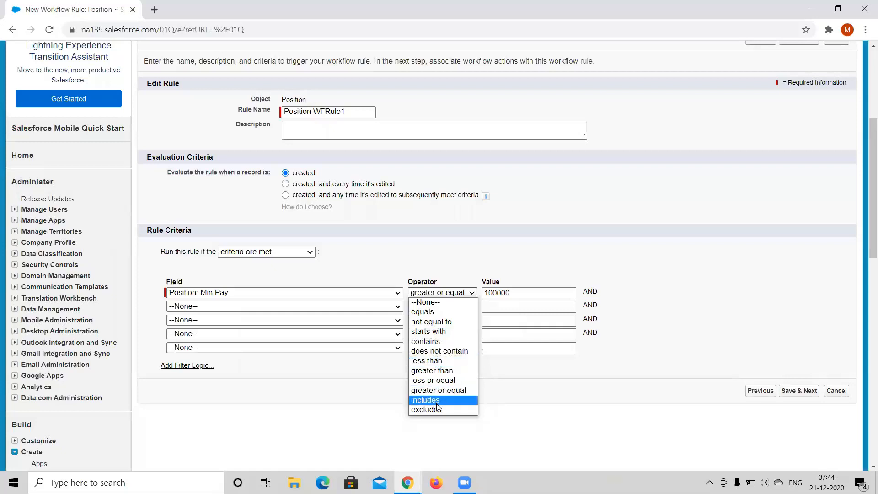
click(486, 433)
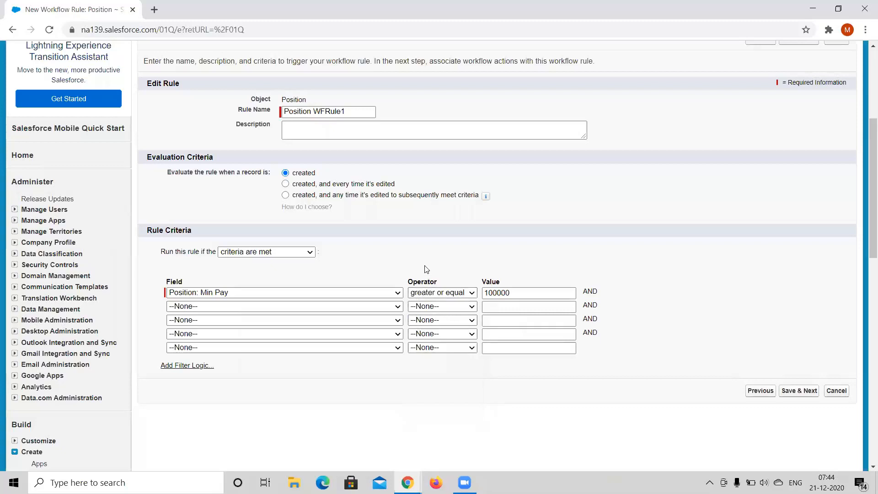
Save the rule configuration and start a new task as an immediate workflow action
click(811, 392)
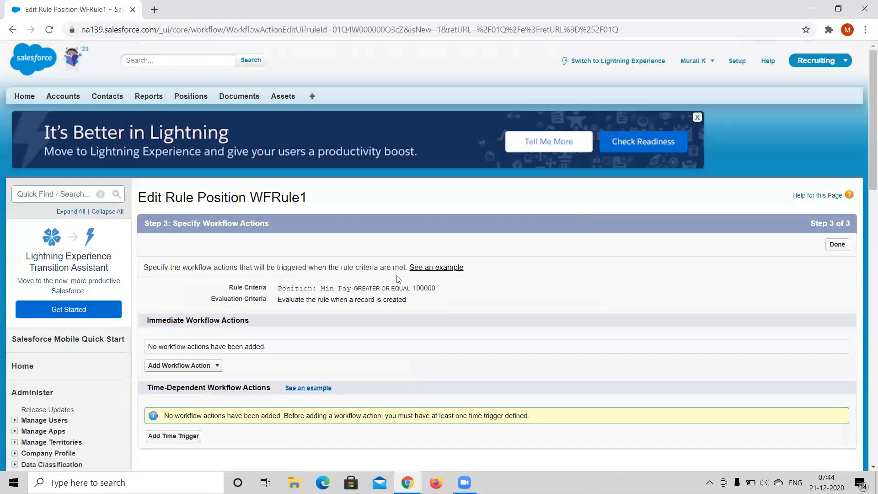
scroll(231, 324, down, 2)
click(186, 299)
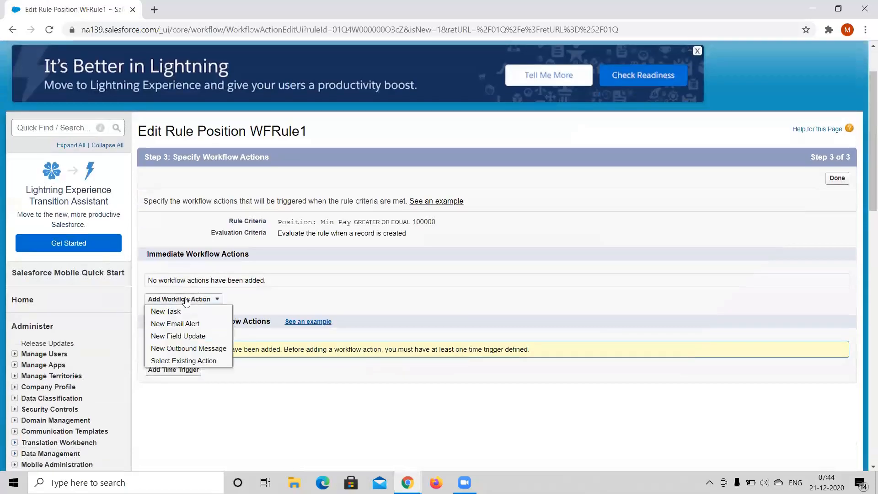
click(172, 311)
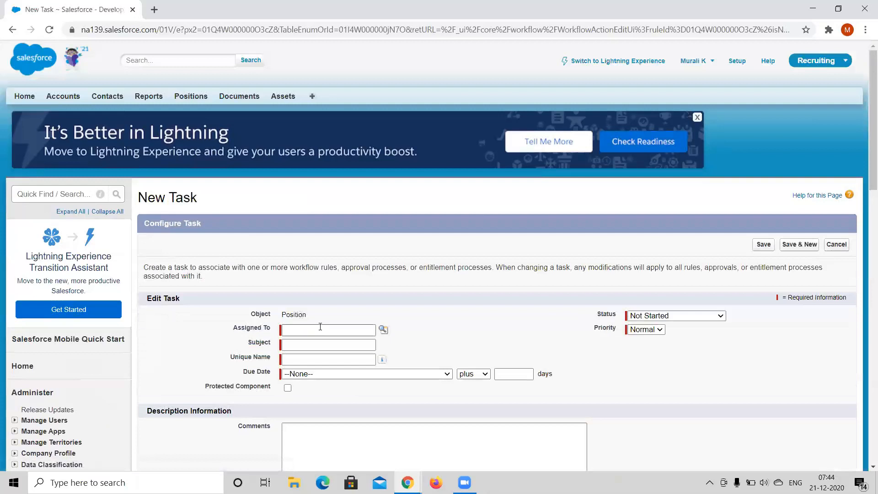
Look up users for the task's assignee and assign it to the second recently viewed user
click(345, 331)
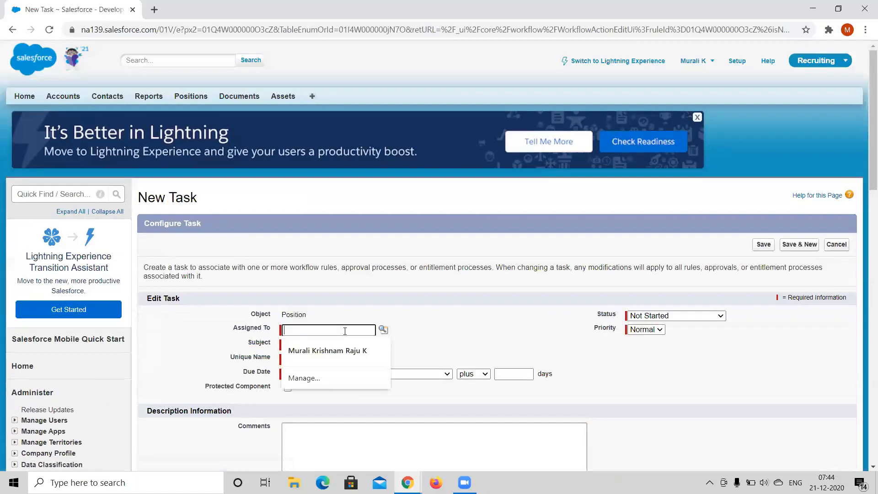
click(384, 331)
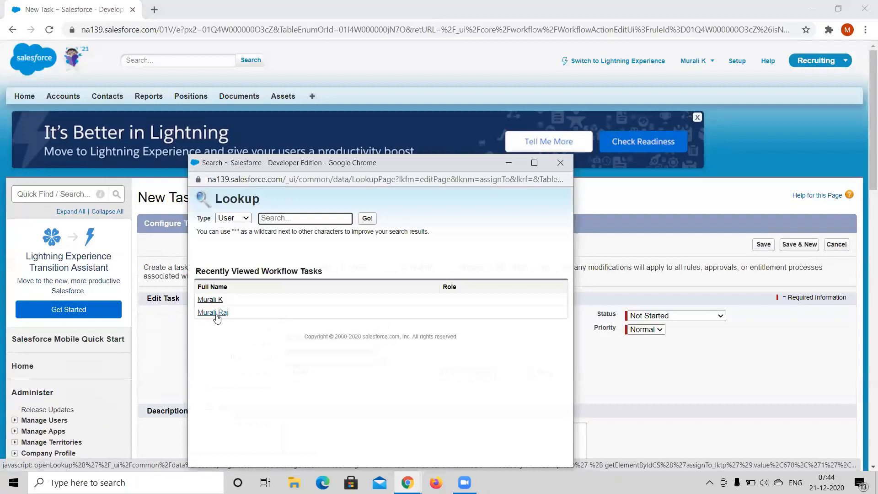
click(212, 312)
click(417, 330)
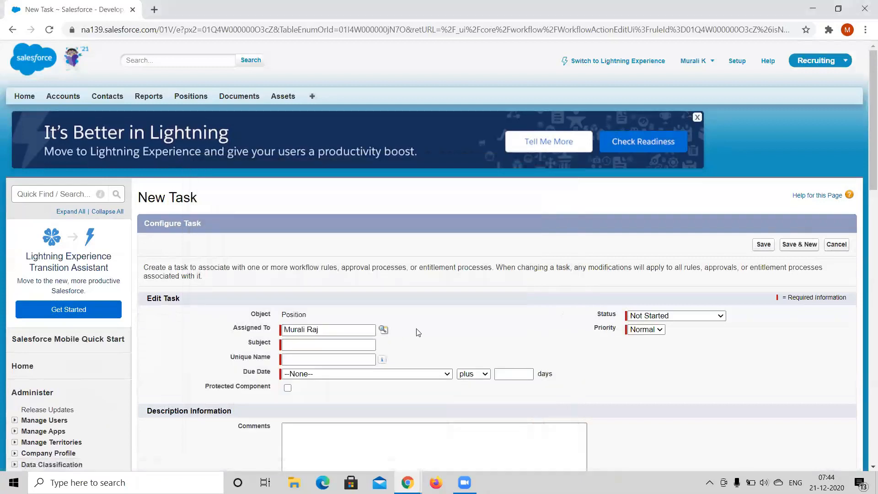
Enter Position Created as the task's subject and let the unique name fill in from it
click(357, 343)
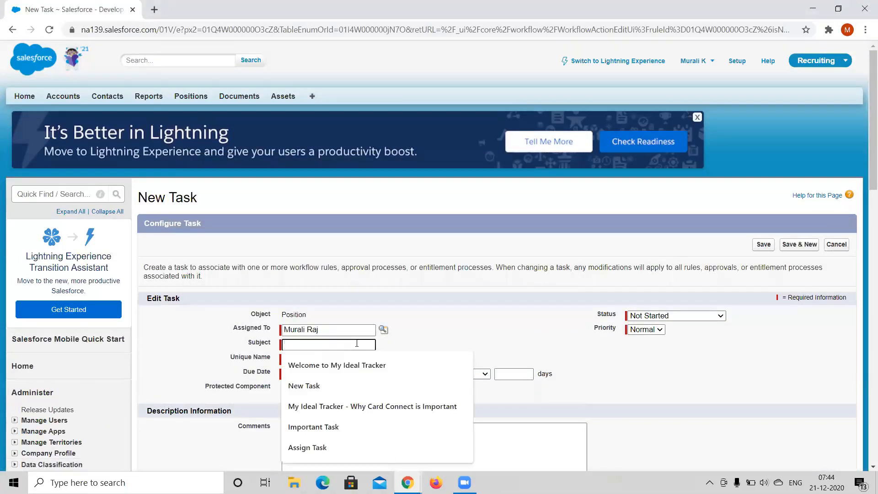
text(Po)
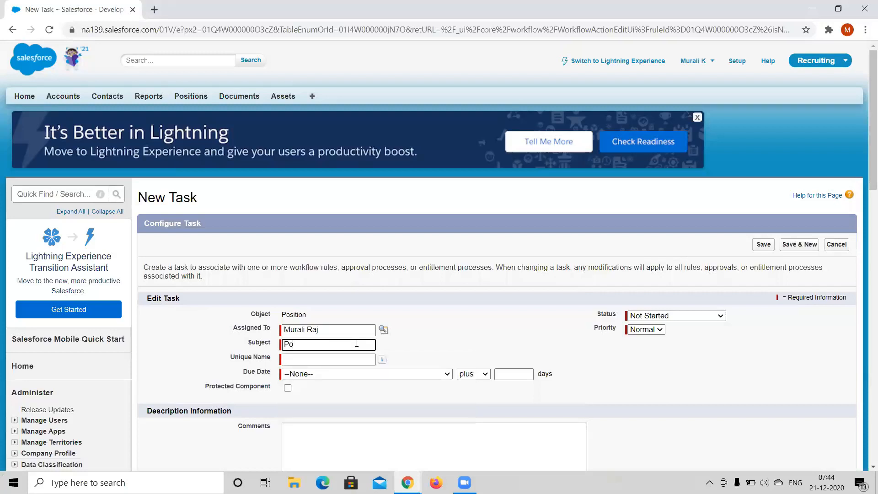
text(sition Created)
key(Tab)
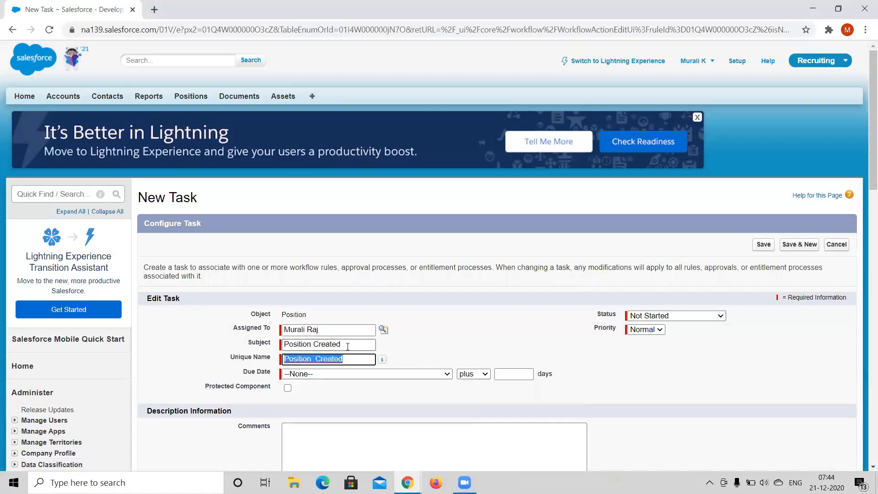
Set the task's due date to Position: Created Date plus 2 days
click(358, 379)
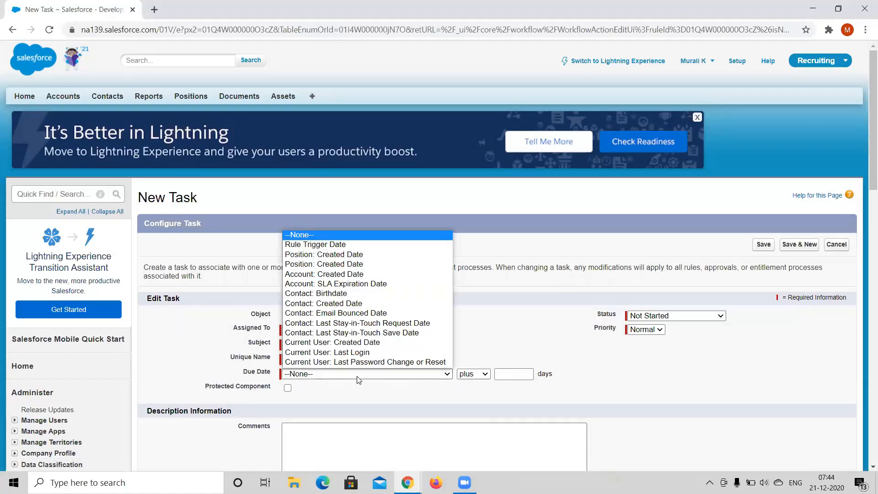
click(352, 255)
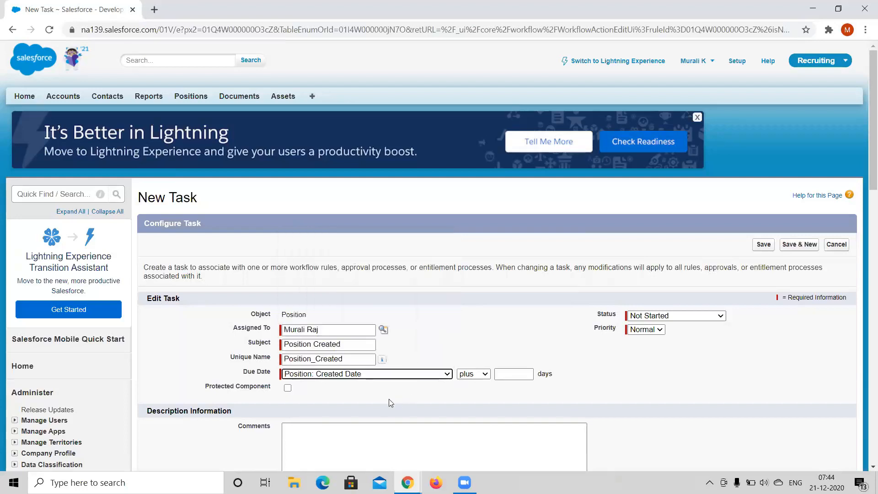
click(506, 373)
text(2)
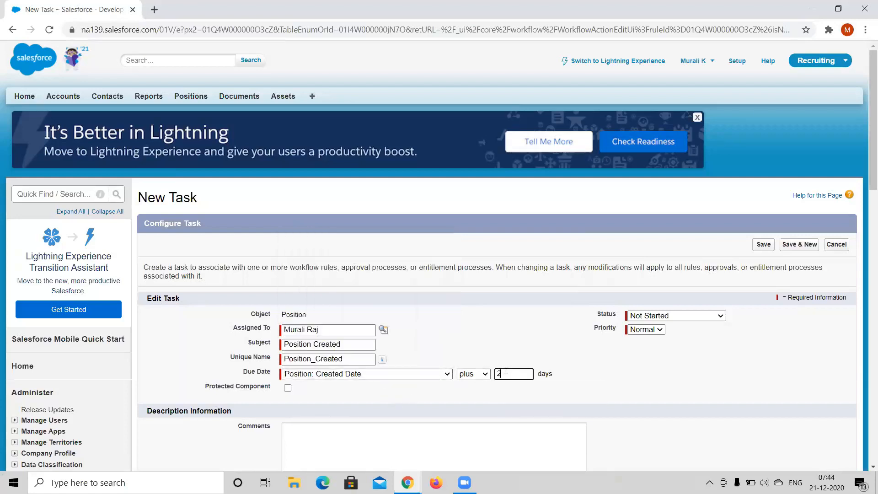
click(518, 351)
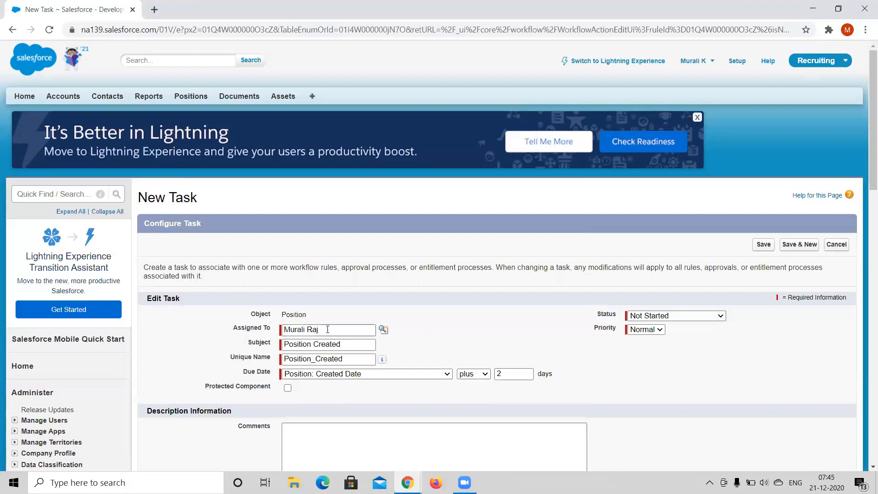
click(312, 330)
drag(313, 330, 277, 330)
click(448, 340)
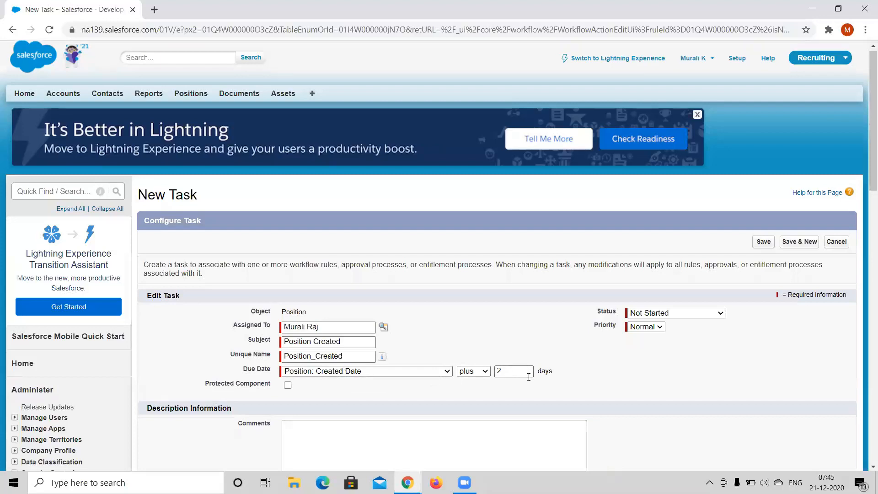
Save the Position Created task action and activate the Position WFRule1 workflow rule
scroll(529, 377, down, 5)
scroll(789, 258, up, 5)
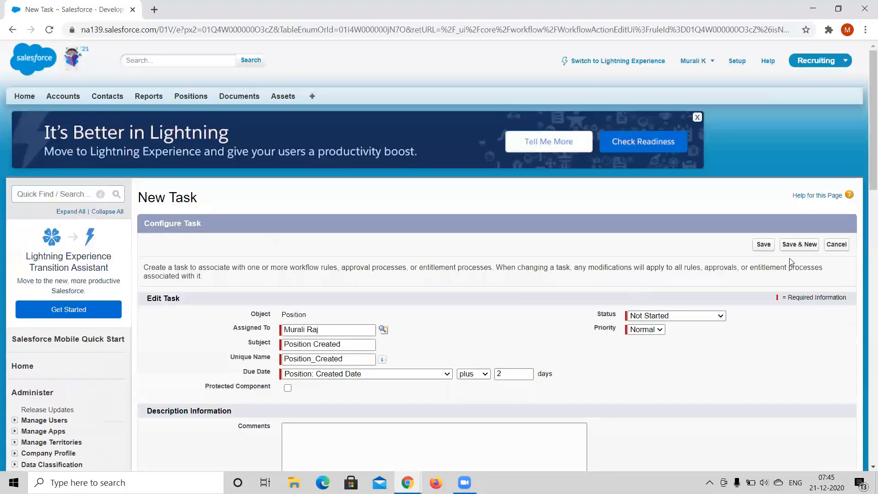
click(764, 244)
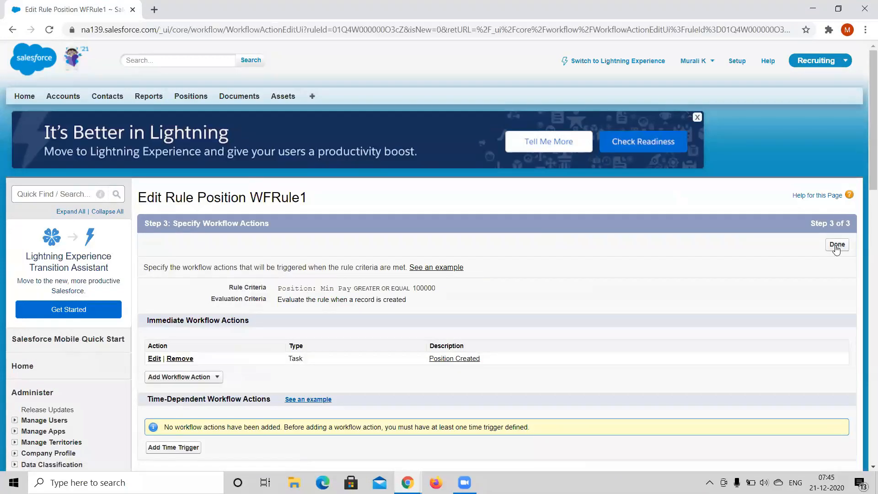
click(836, 246)
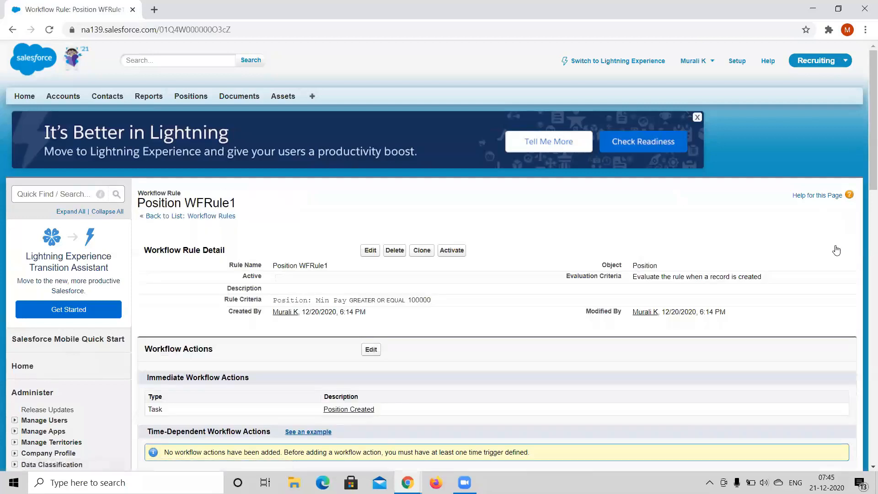
click(460, 255)
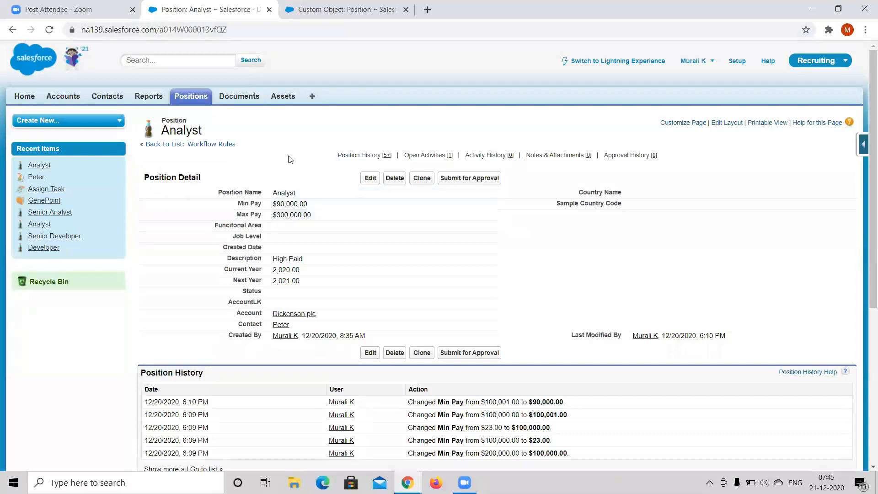
Review the Analyst position's details, history and open activities, showing more records per related list
scroll(290, 160, down, 5)
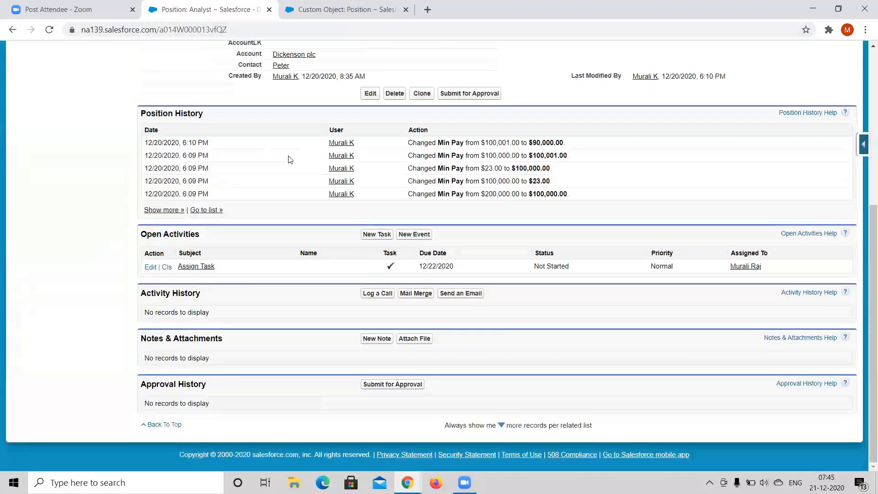
scroll(290, 160, up, 4)
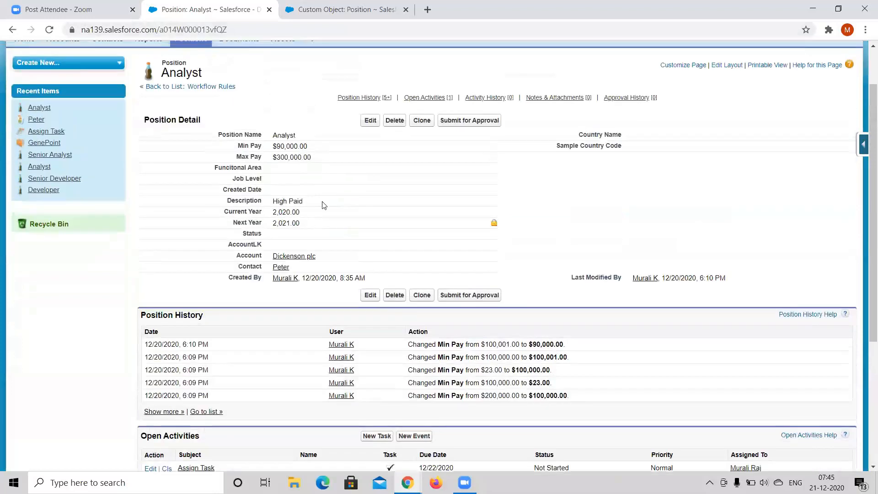
scroll(439, 237, down, 5)
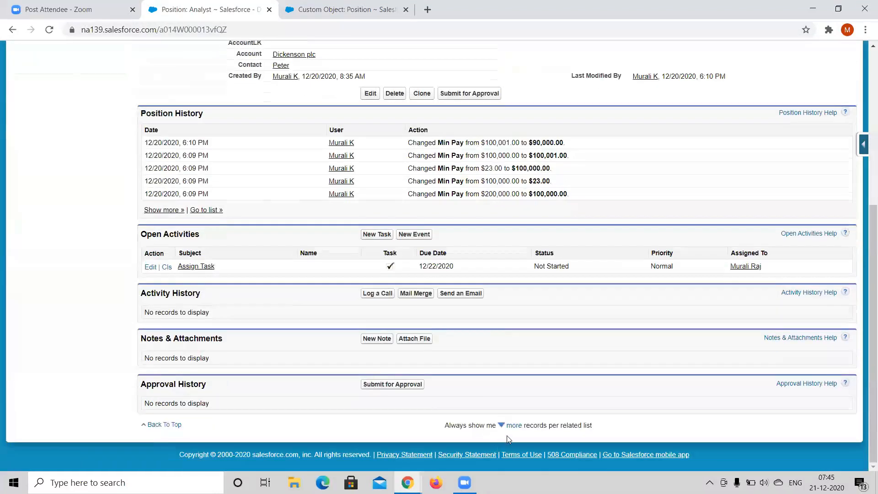
click(513, 425)
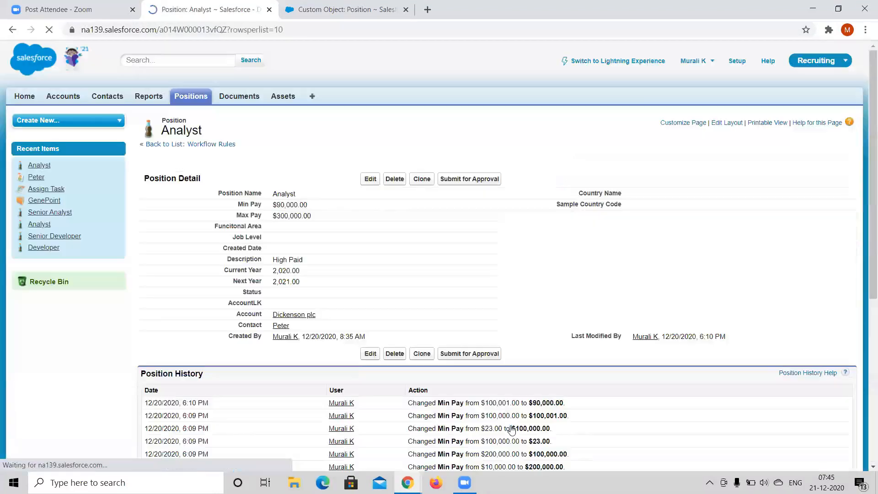
scroll(511, 429, down, 6)
scroll(512, 429, up, 6)
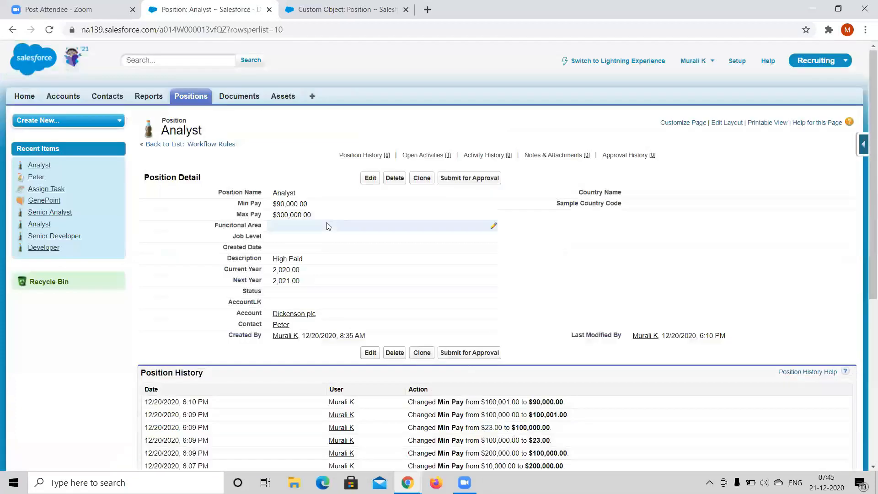
Go to the Positions home page and start a new position record
click(197, 98)
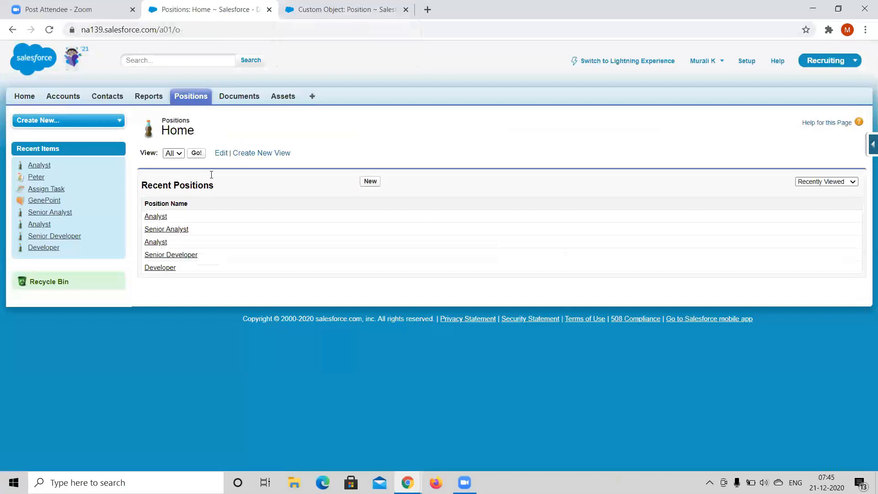
key(ctrl+Tab)
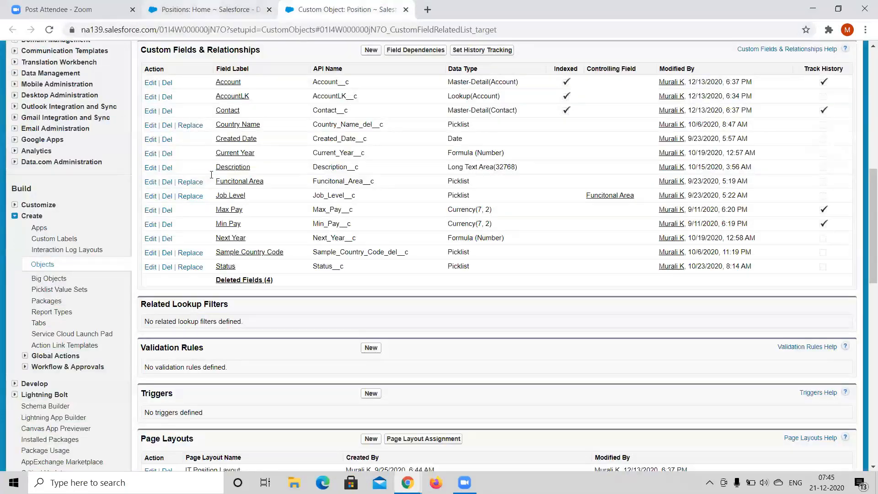
key(ctrl+shift+Tab)
key(alt+Tab)
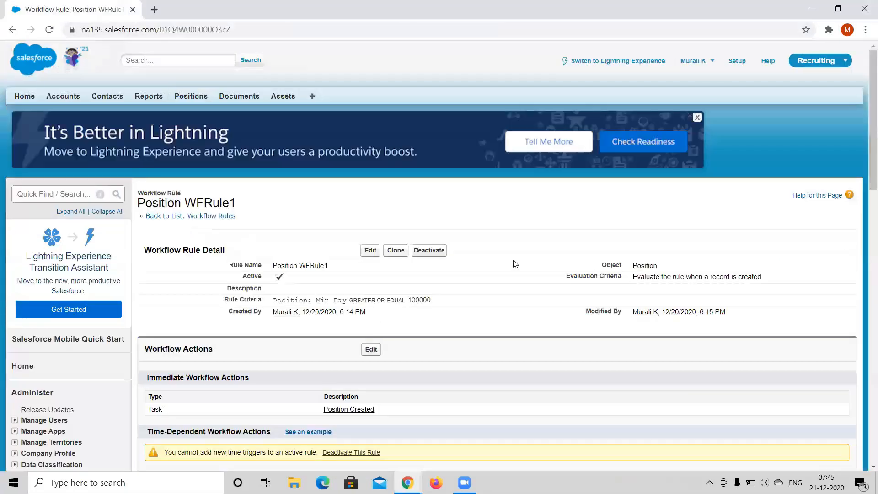
key(alt+Tab)
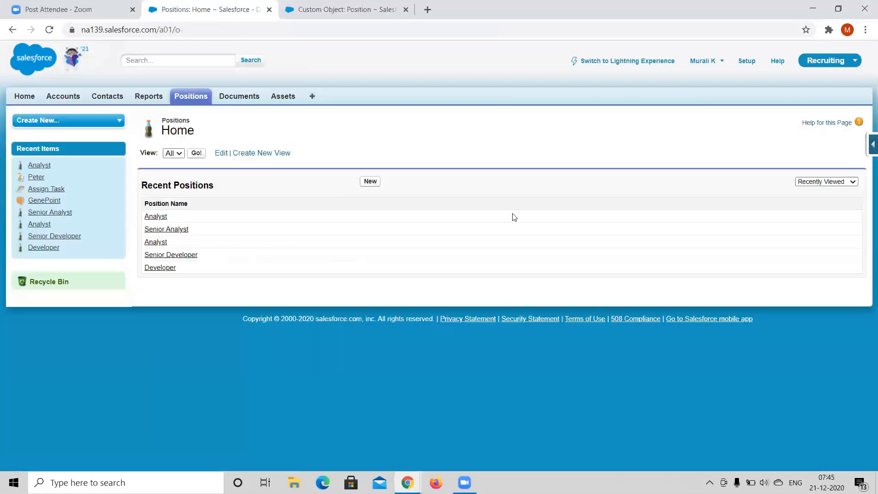
click(371, 182)
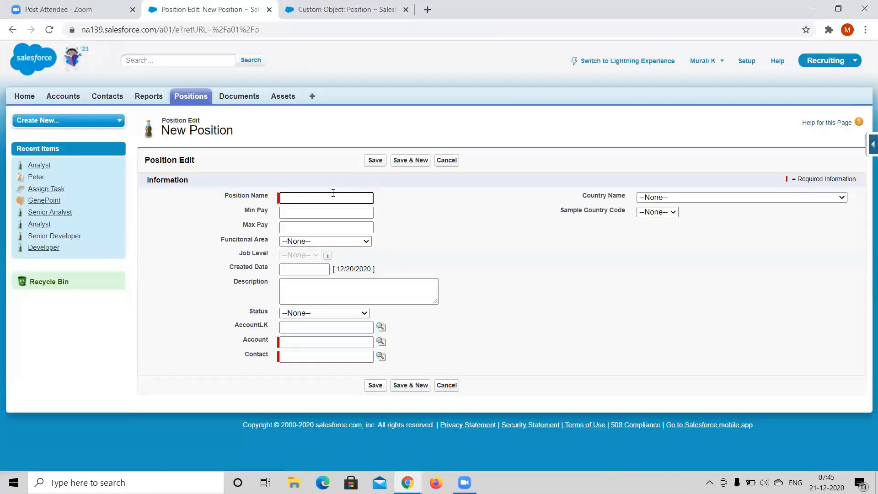
Name the new position Senior Analyst and set its Min Pay to 100000
text(Sen)
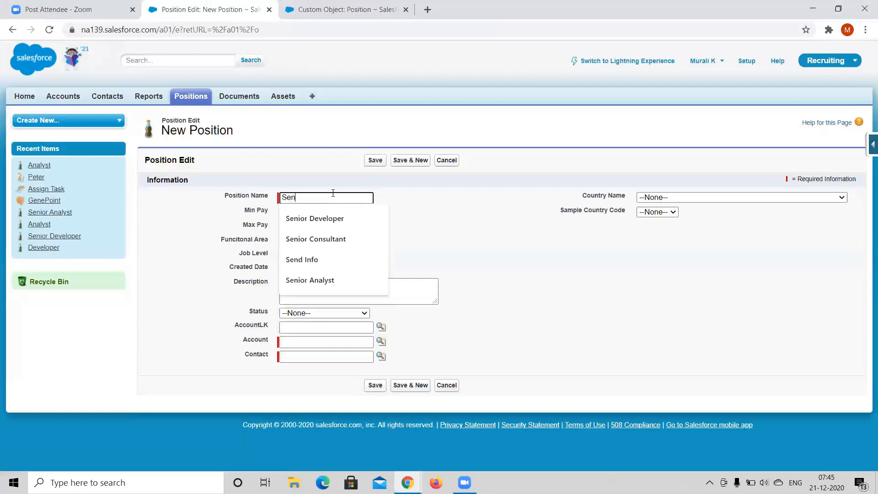
text(ior Ana)
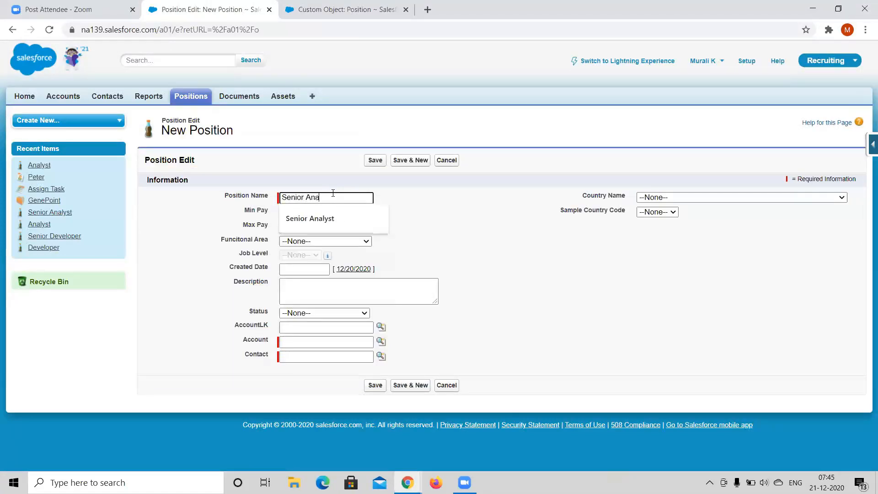
text(lyst)
key(Tab)
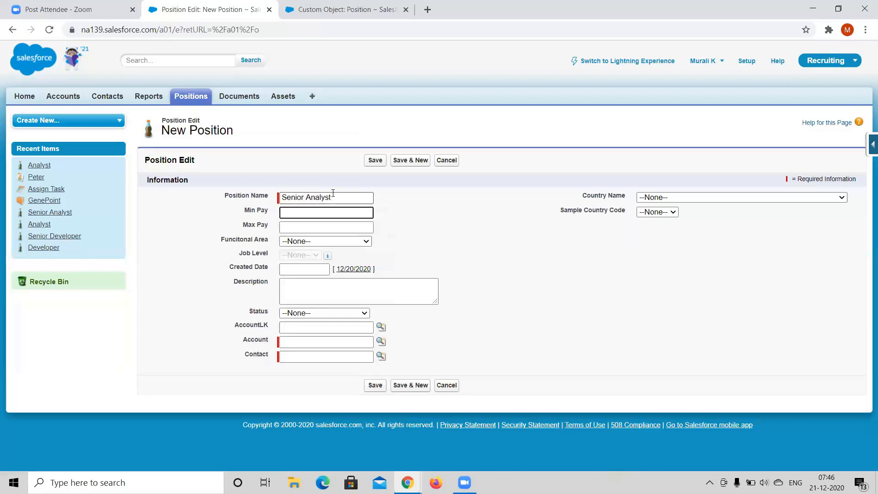
text(100)
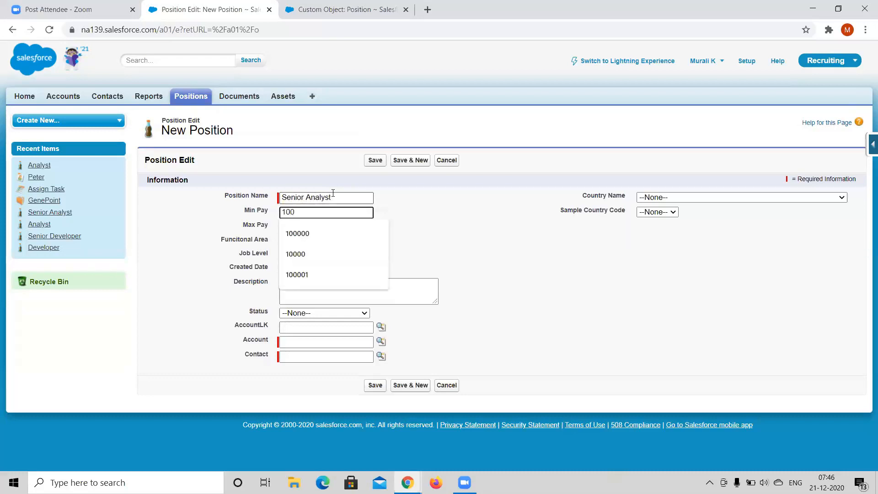
text(000)
key(Tab)
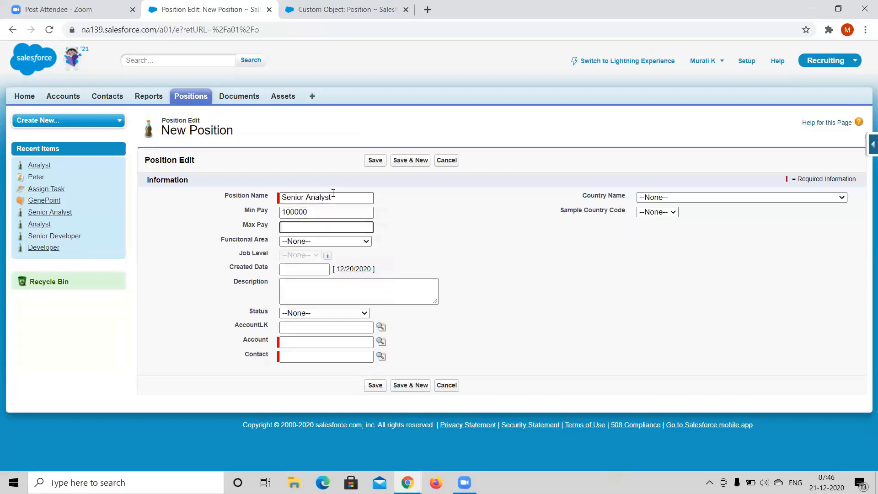
Look up GenePoint as the account and the third recently viewed contact as the contact, and save the position
click(381, 341)
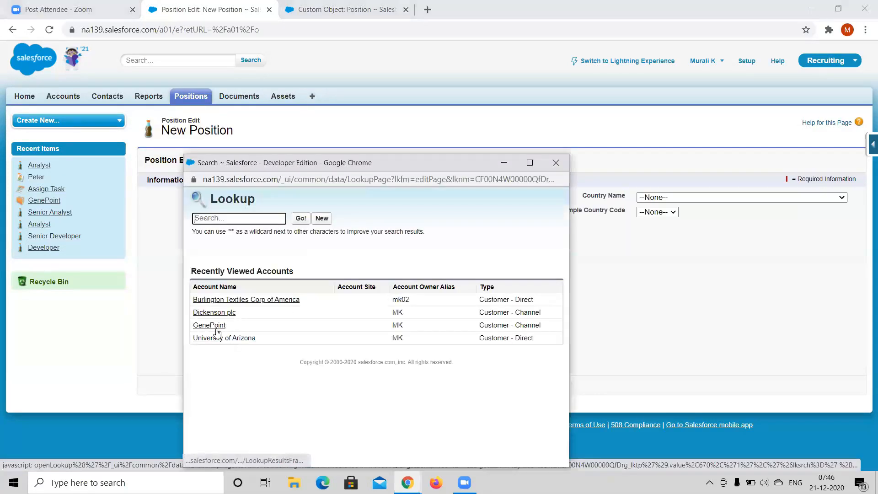
click(213, 320)
click(380, 359)
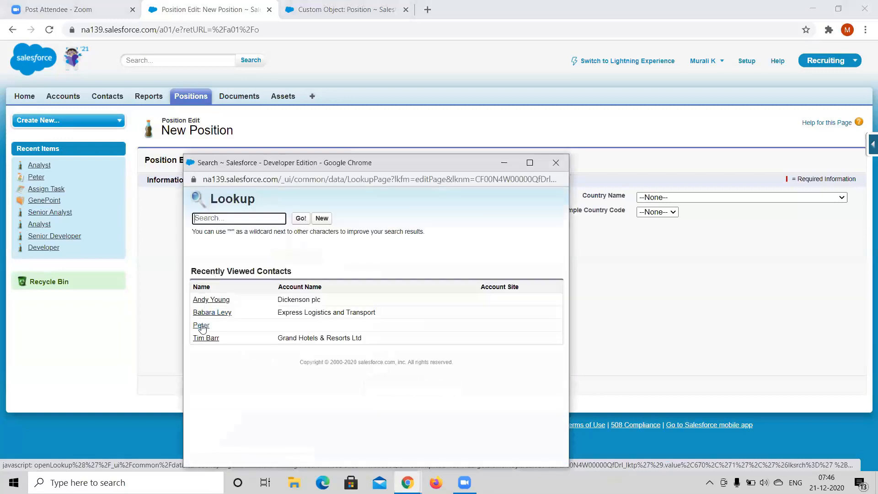
click(202, 325)
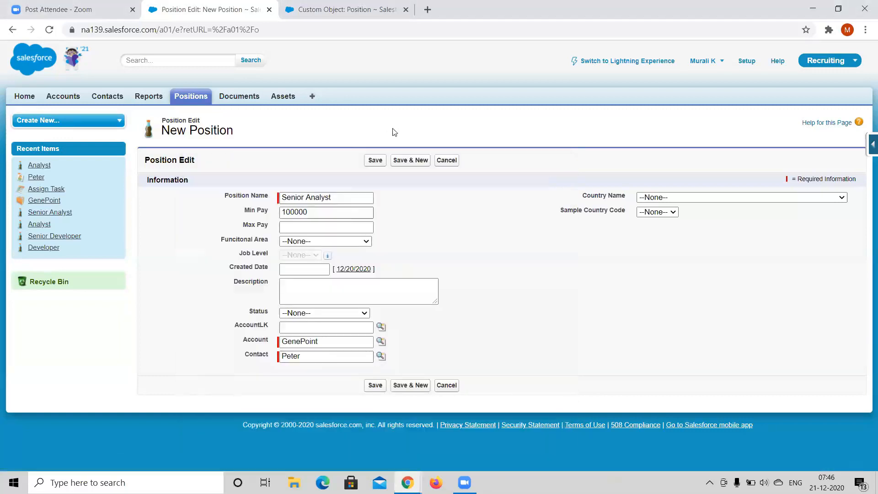
click(376, 161)
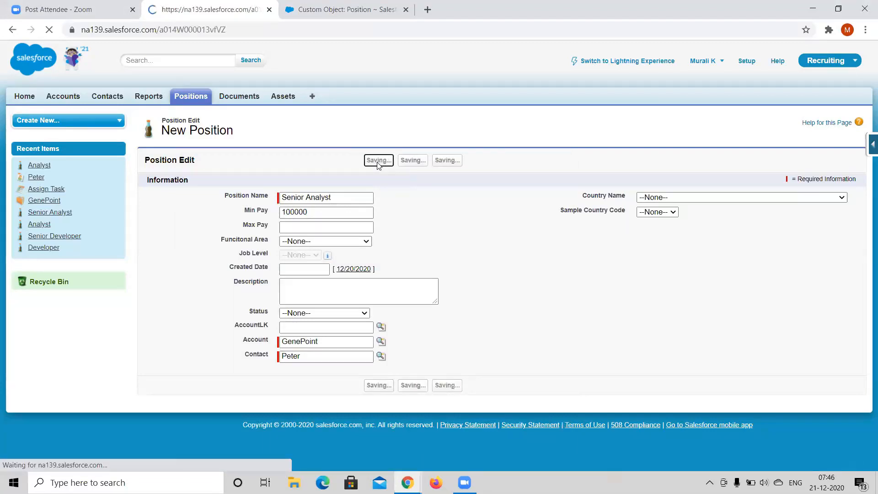
Check the subject, due date and assignee of the open activity on the new Senior Analyst position
scroll(423, 304, down, 3)
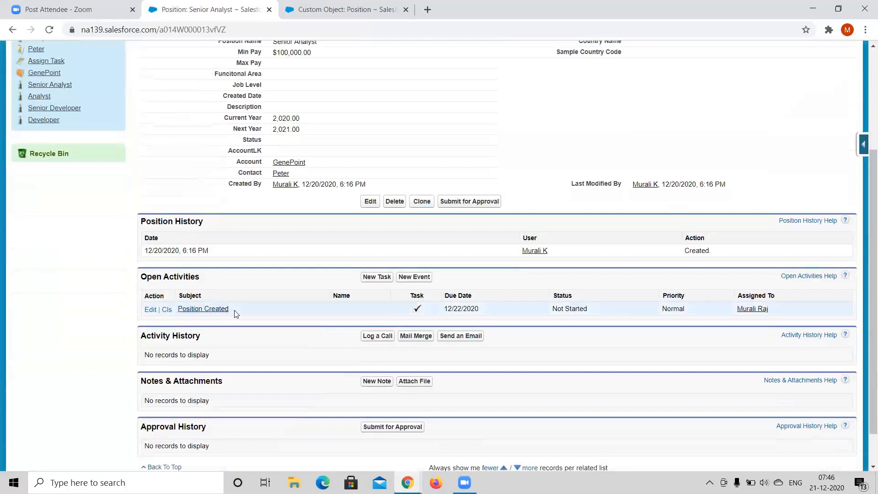
drag(235, 310, 179, 310)
drag(488, 314, 445, 312)
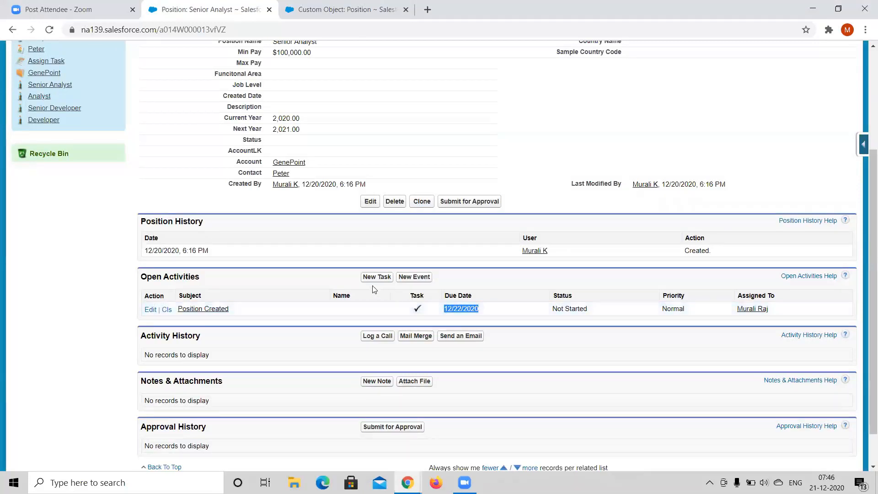
scroll(374, 291, up, 1)
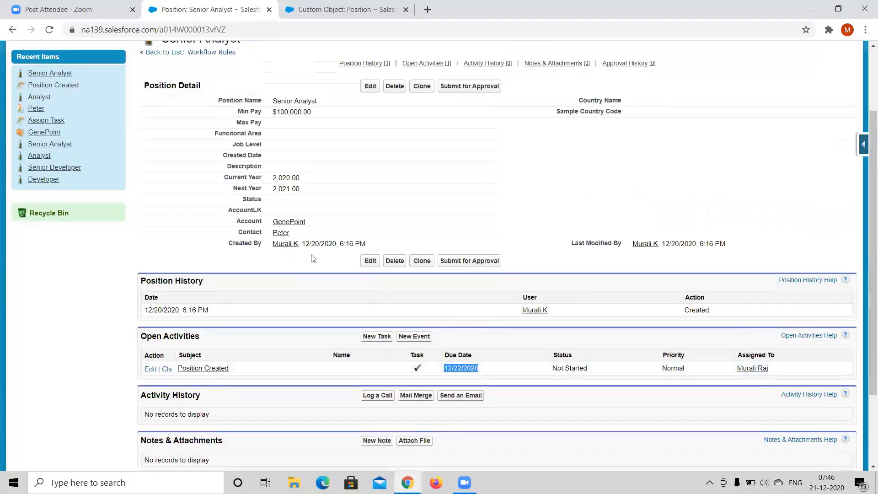
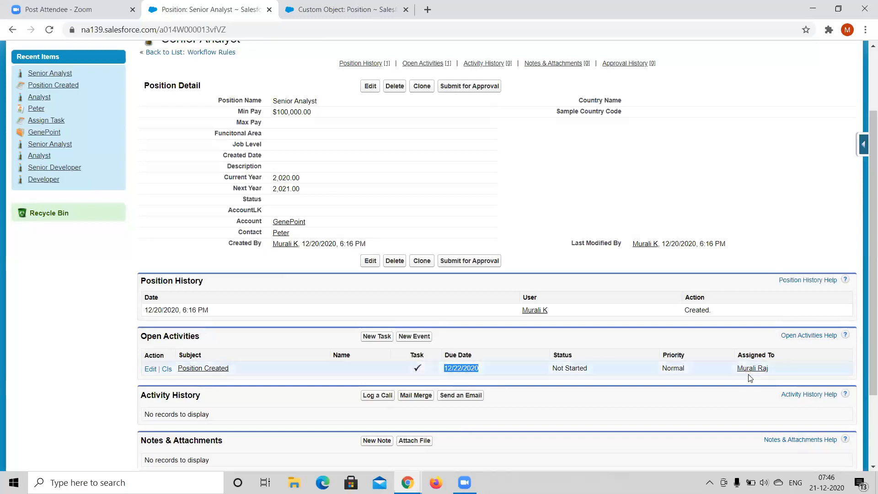
click(116, 362)
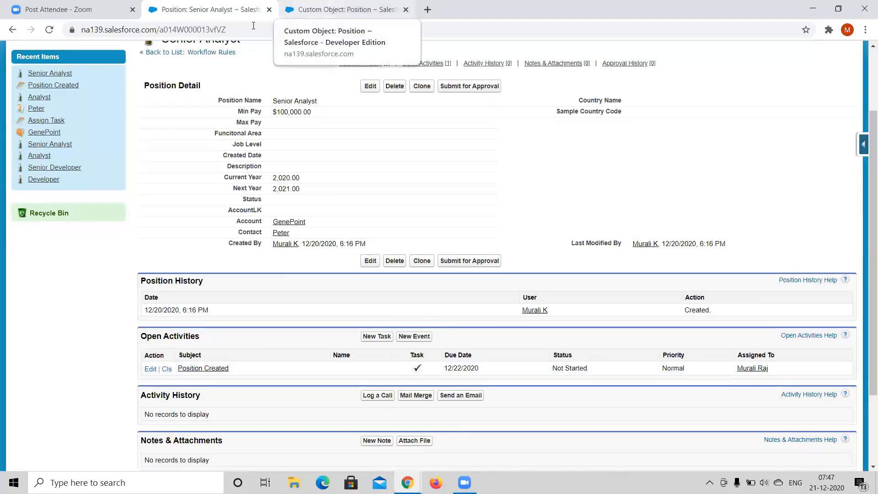
Return to the Position WFRule1 workflow rule and start a new email alert as an additional immediate workflow action
key(ctrl+Tab)
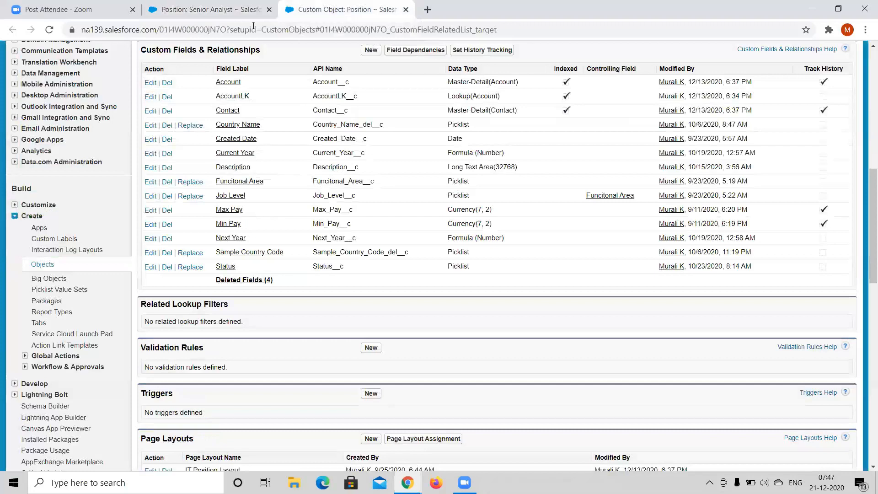
key(ctrl+shift+Tab)
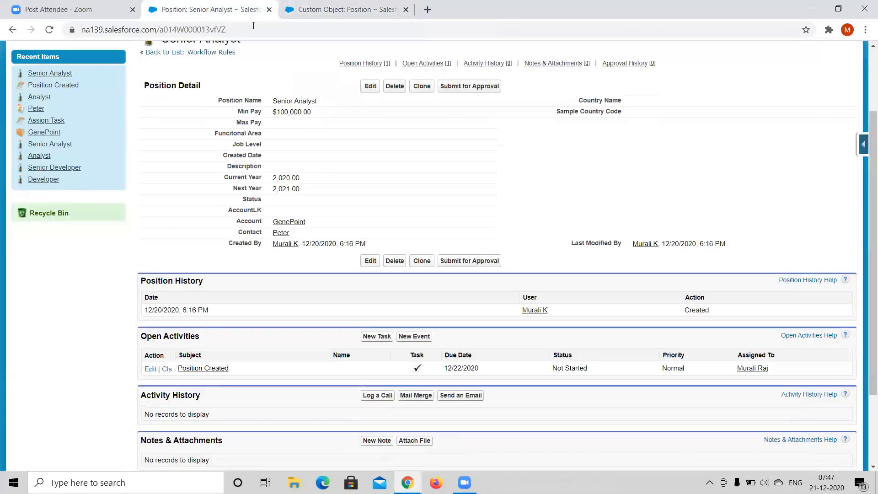
key(alt+Tab)
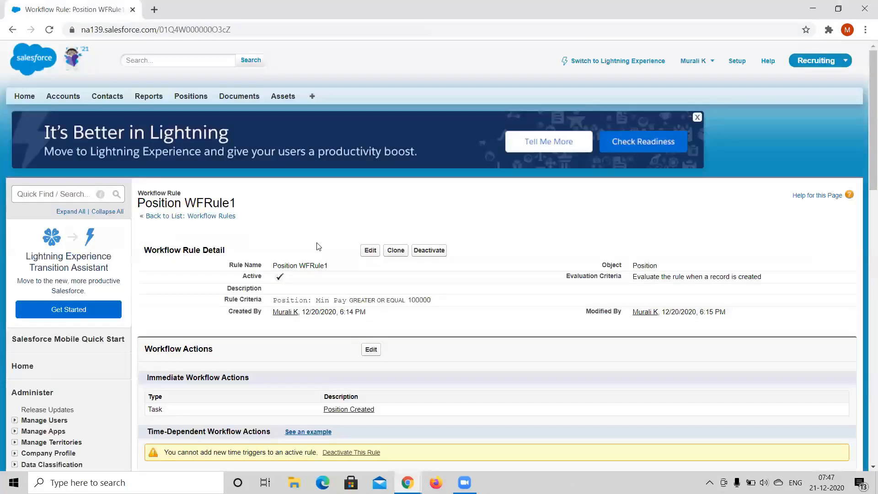
scroll(319, 247, down, 2)
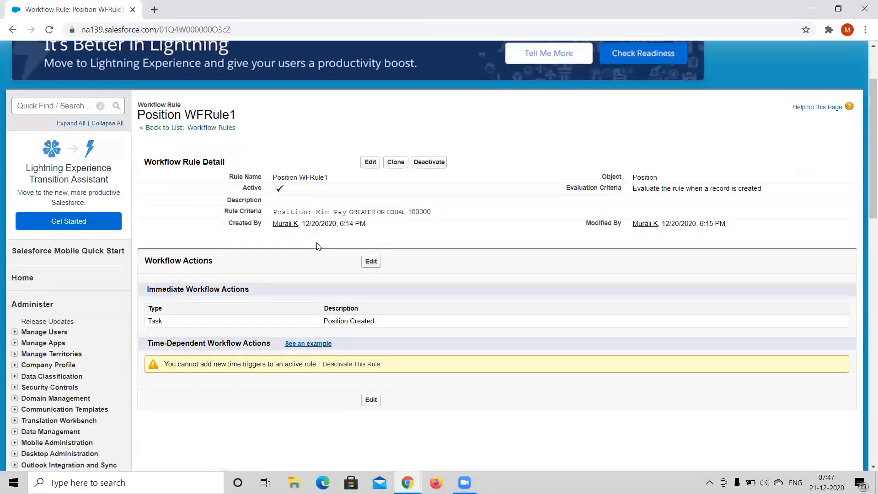
click(369, 264)
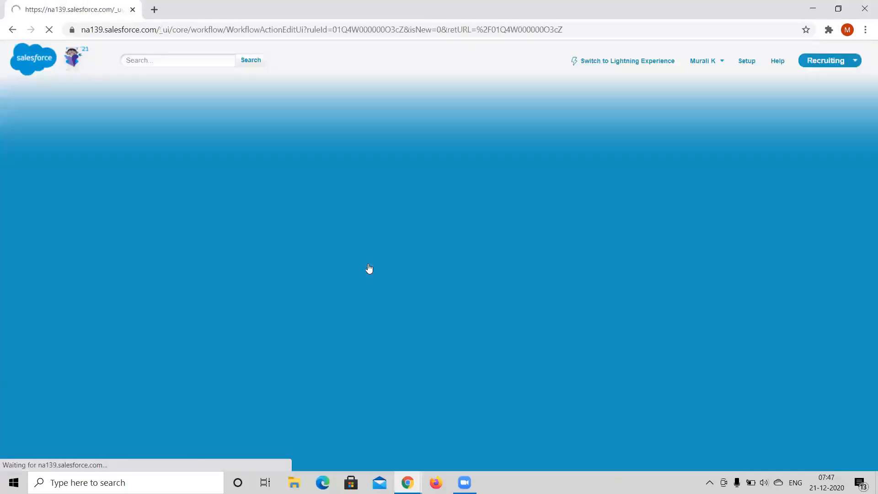
scroll(243, 353, down, 2)
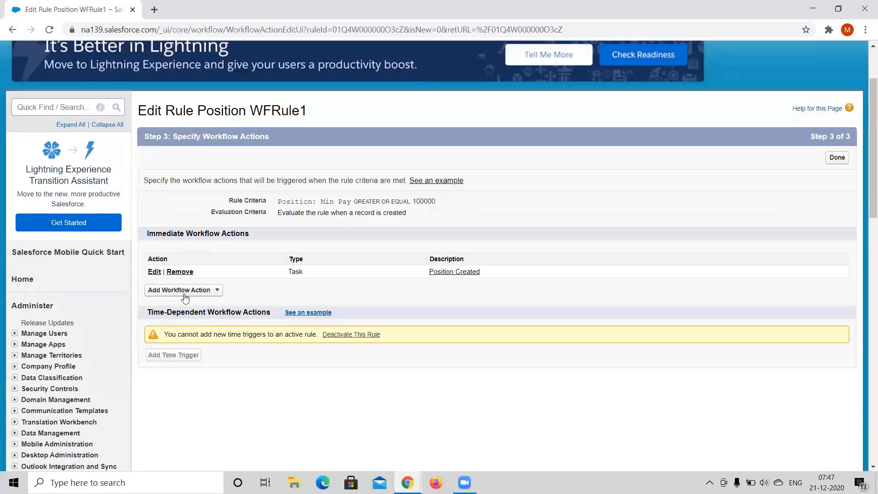
click(183, 291)
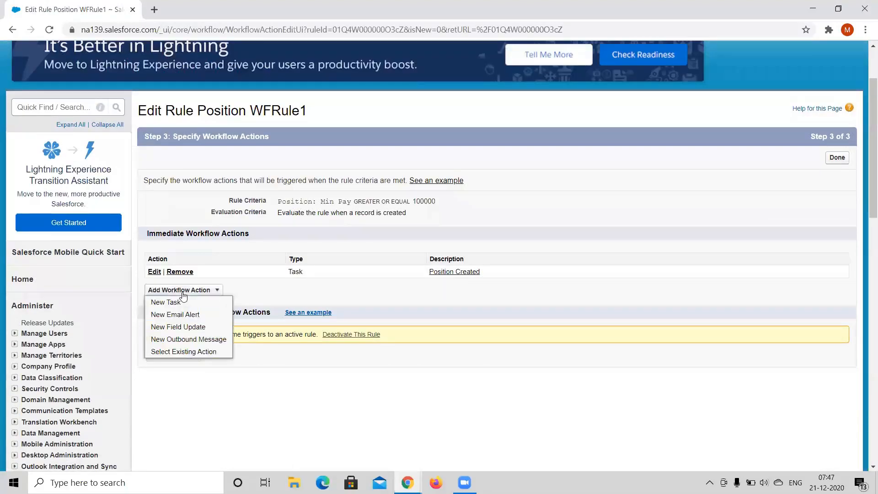
click(170, 315)
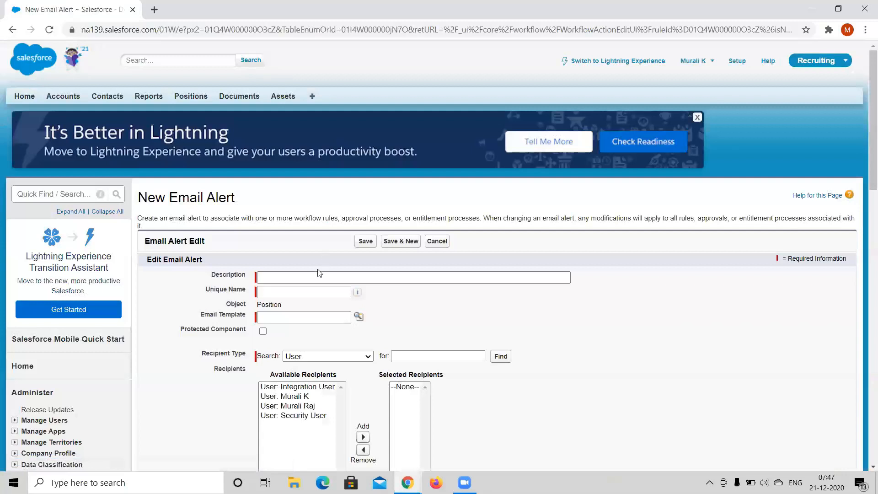
Describe the email alert as "Position Created with Min Pay GE 100000" and let its unique name fill in from the description
click(311, 283)
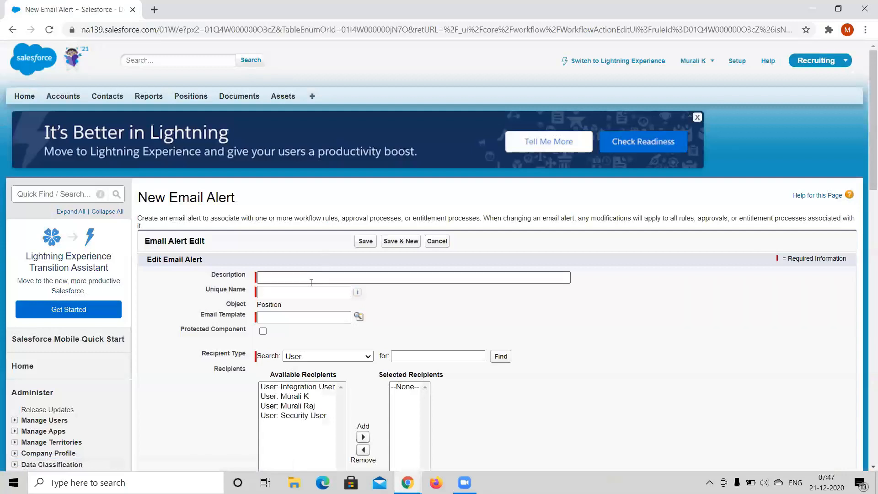
click(311, 277)
text(Pos)
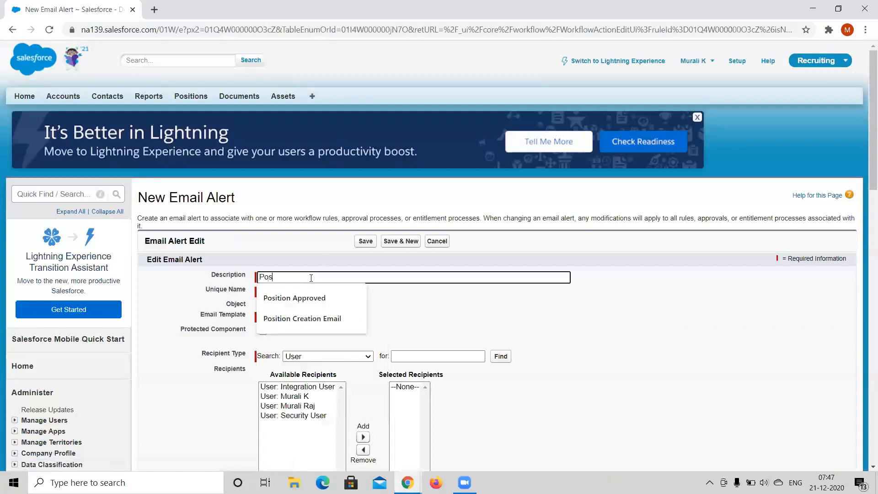
text(ition Creat)
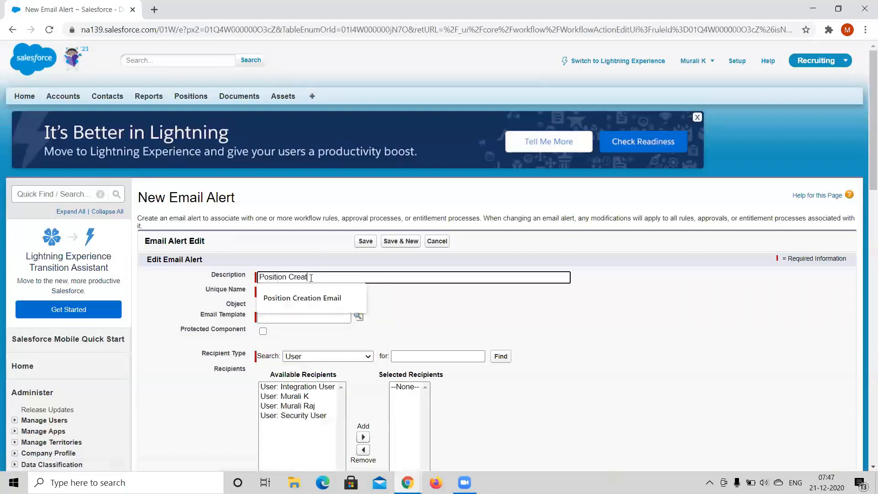
text(ed with )
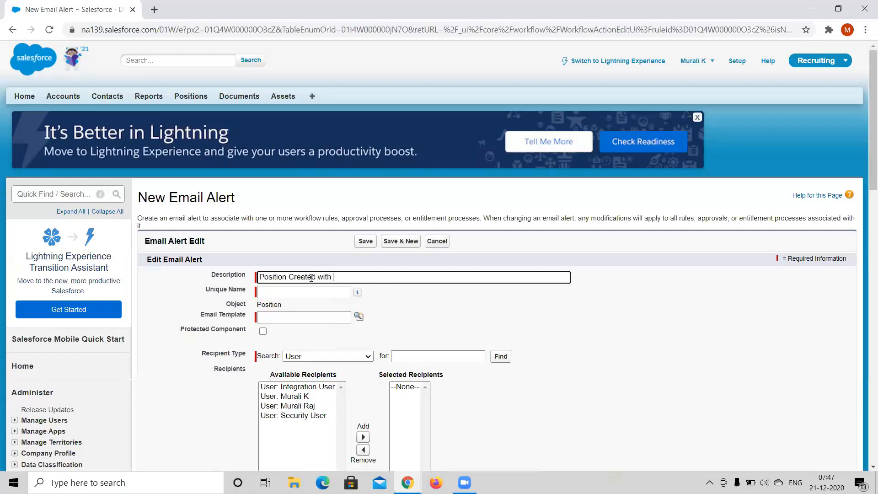
text(Min Pay GE 100000)
click(331, 292)
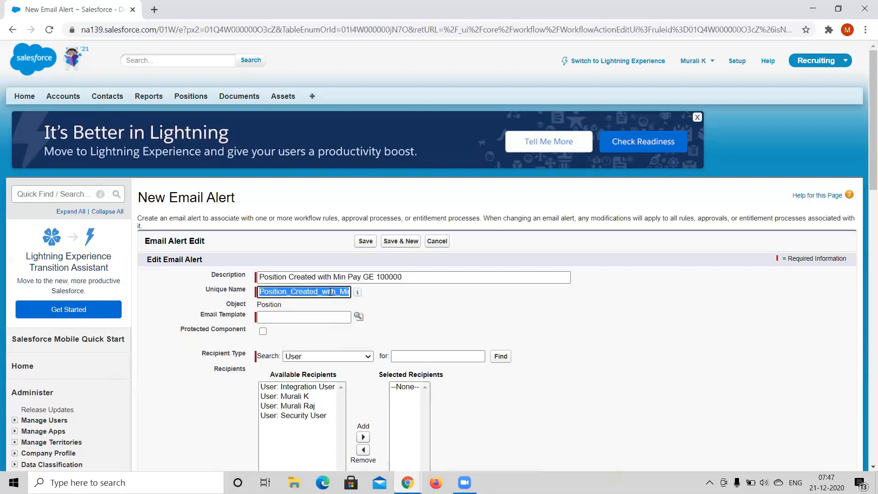
Choose the Marketing: Product Inquiry Response email template and add the third available user as the alert's recipient
click(358, 316)
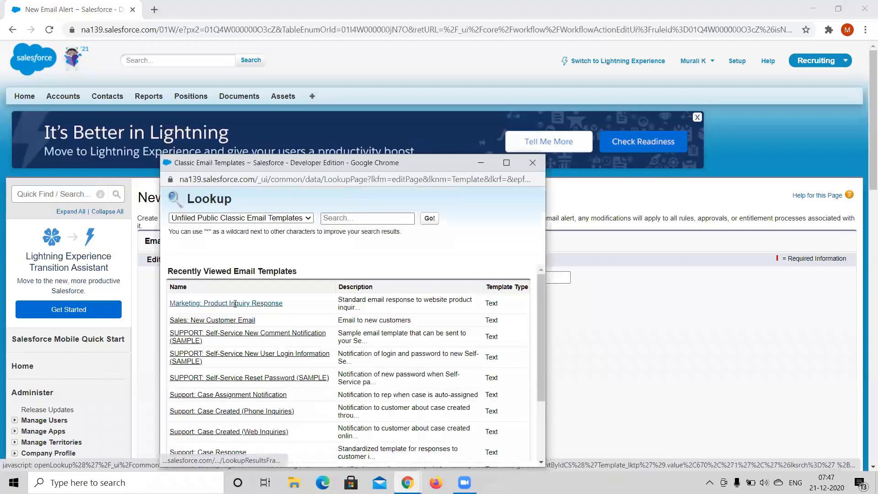
click(235, 304)
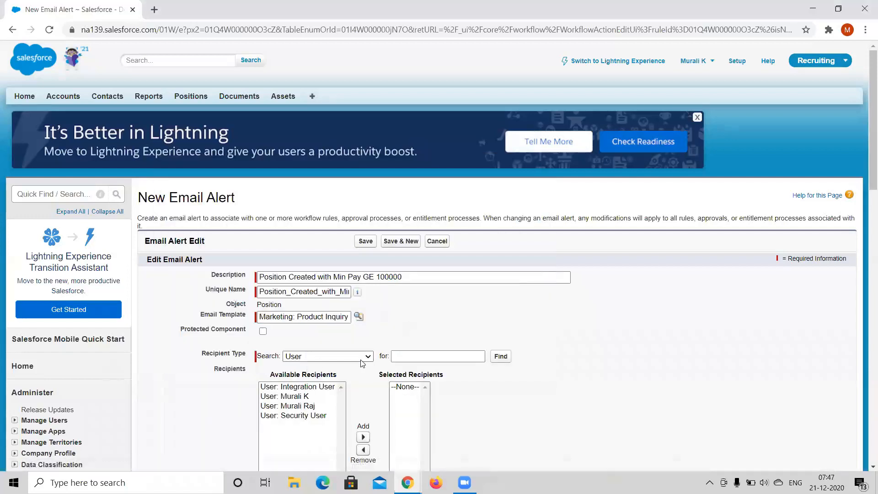
scroll(387, 322, down, 1)
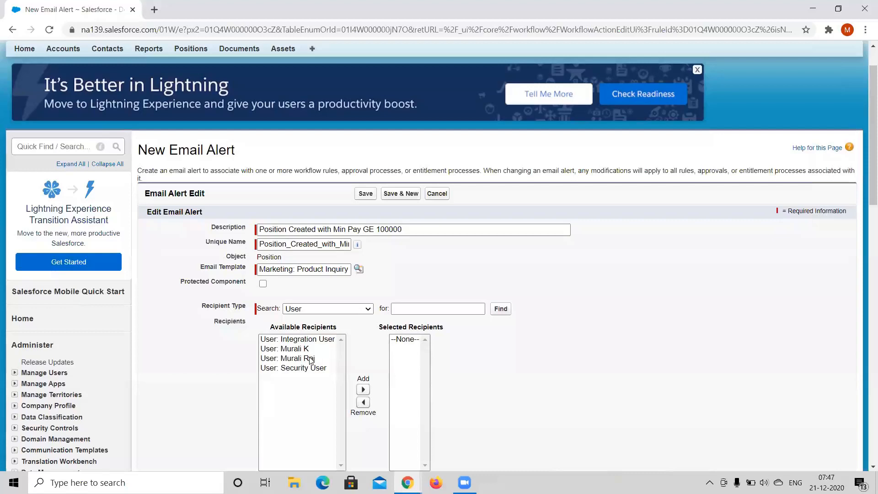
click(311, 360)
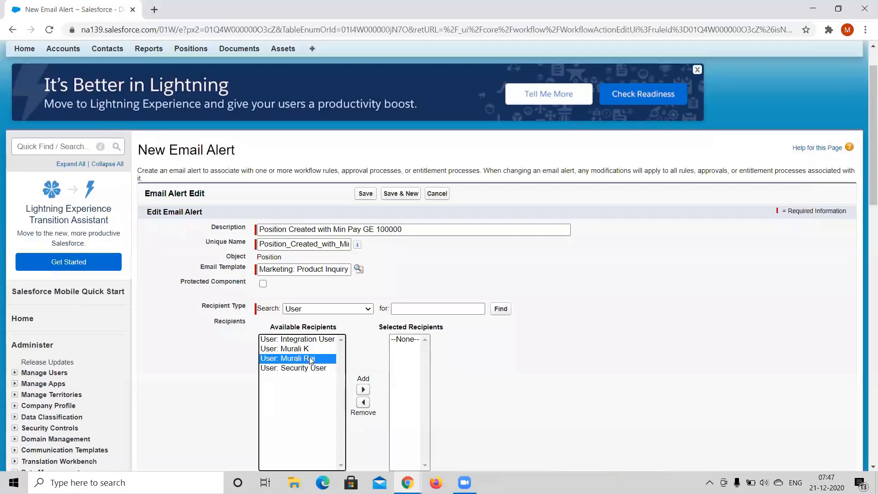
click(364, 390)
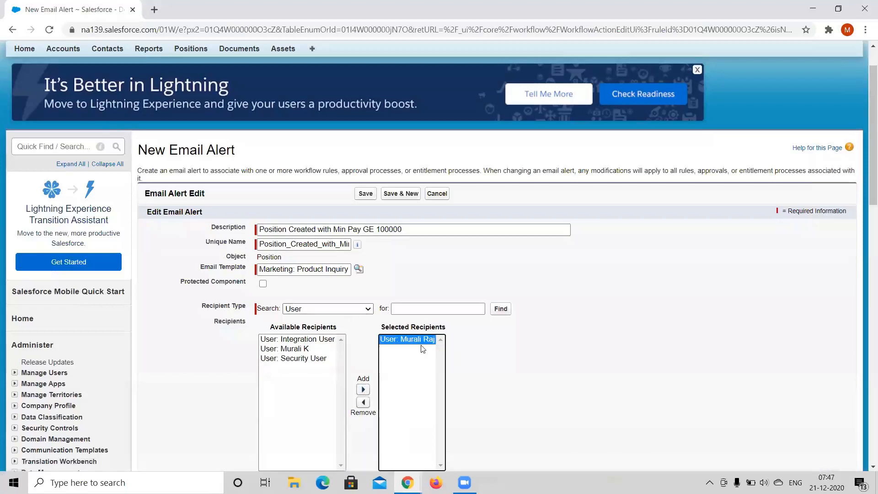
click(508, 340)
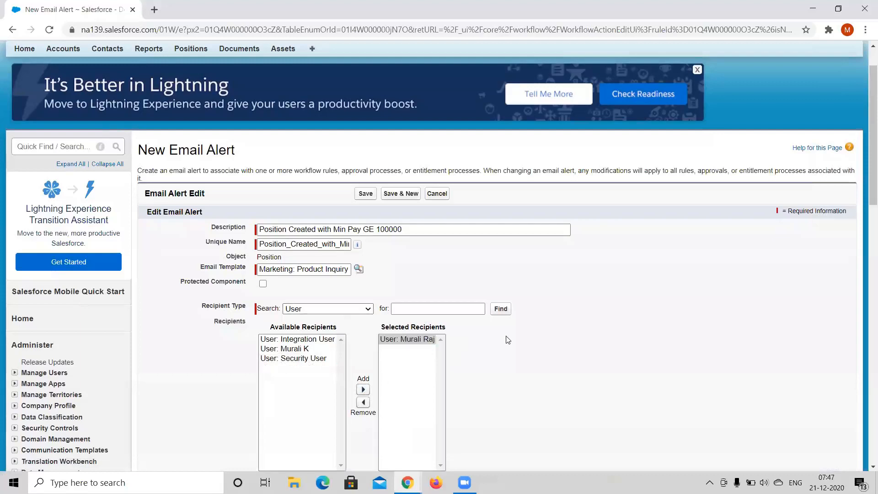
Review the email alert's recipient type options, additional emails, From address setting and chosen email template
scroll(508, 340, down, 1)
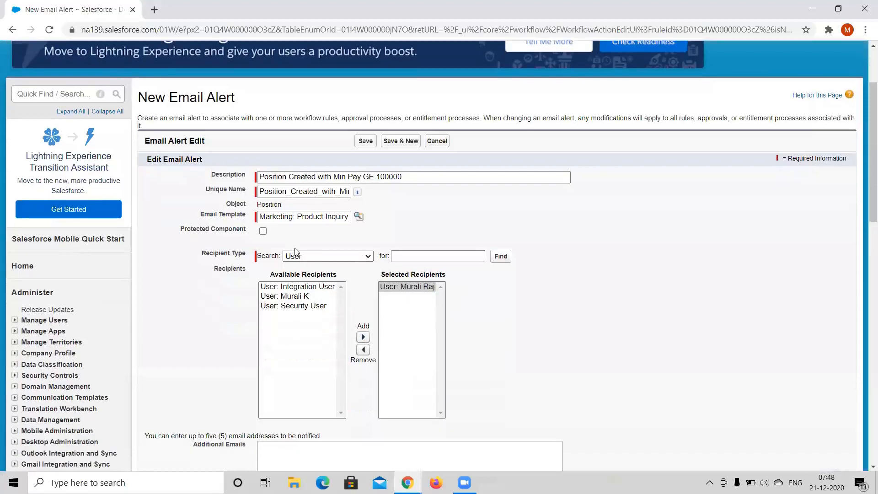
click(312, 256)
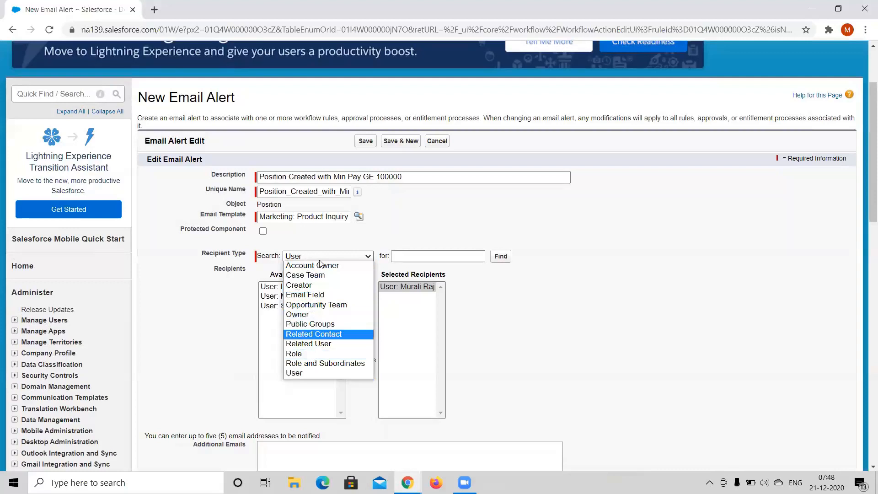
click(581, 362)
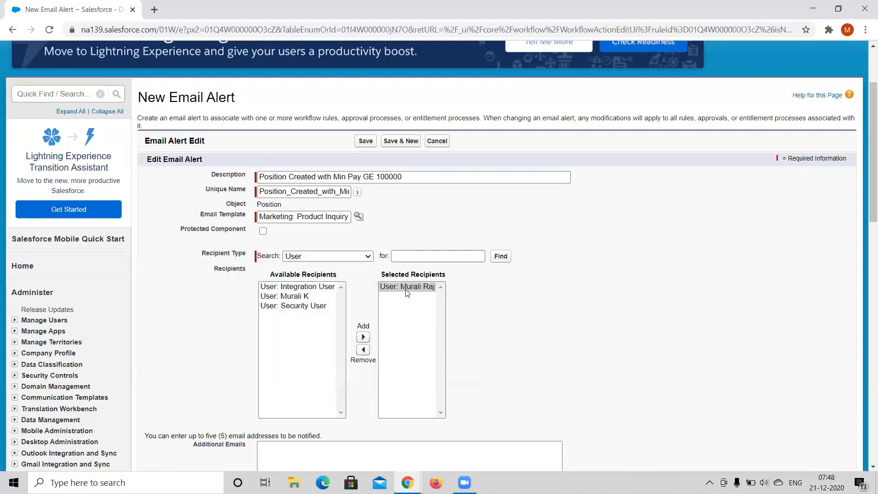
scroll(545, 307, down, 3)
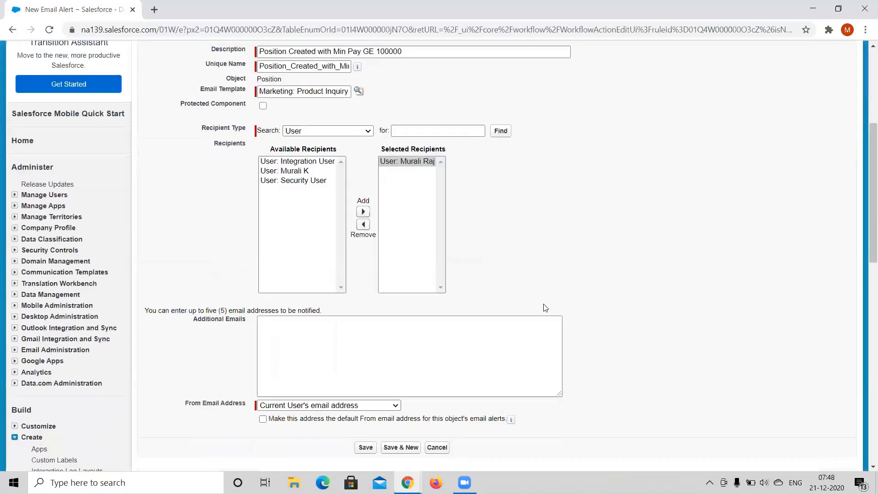
scroll(546, 308, down, 2)
scroll(545, 305, up, 6)
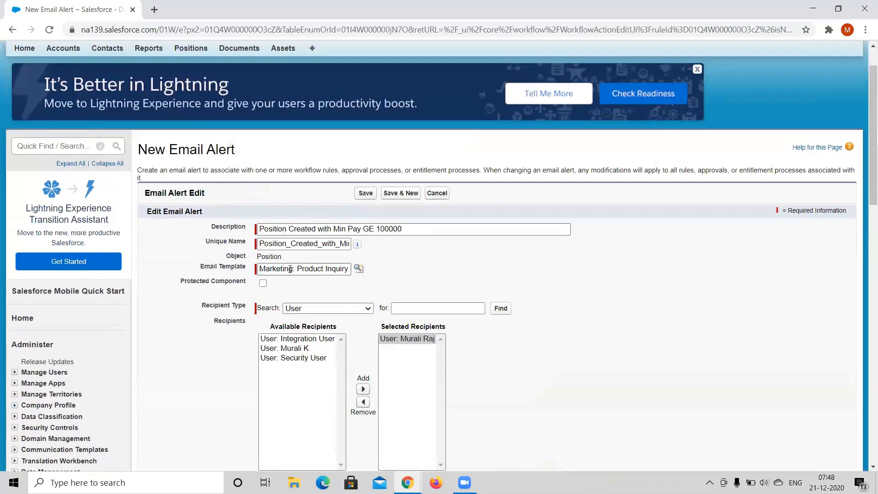
drag(260, 269, 379, 272)
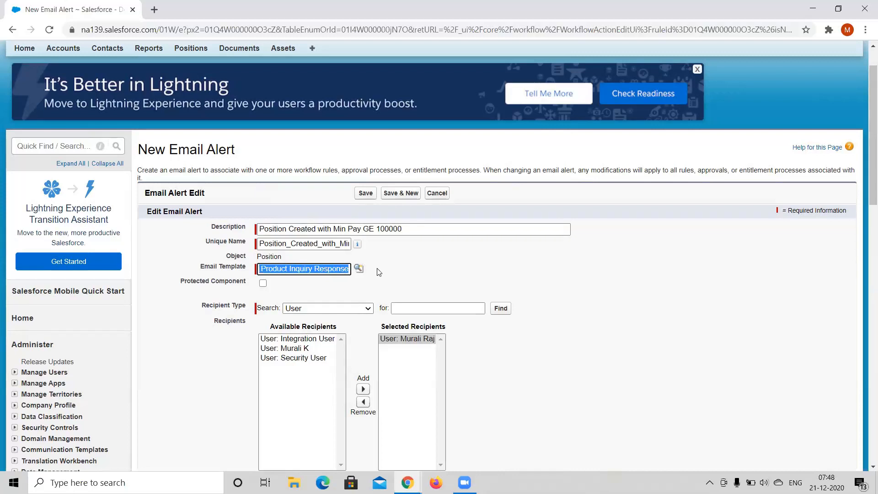
click(438, 287)
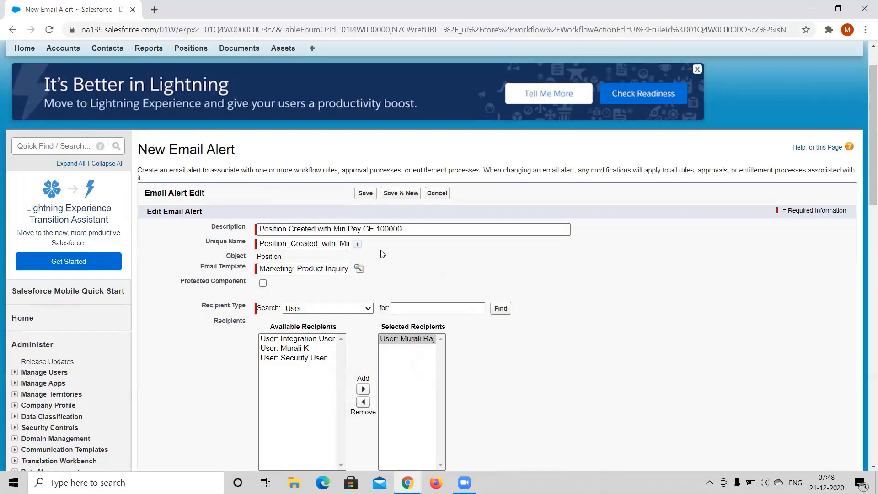
Save the email alert and finish editing the workflow actions of Position WFRule1
click(365, 194)
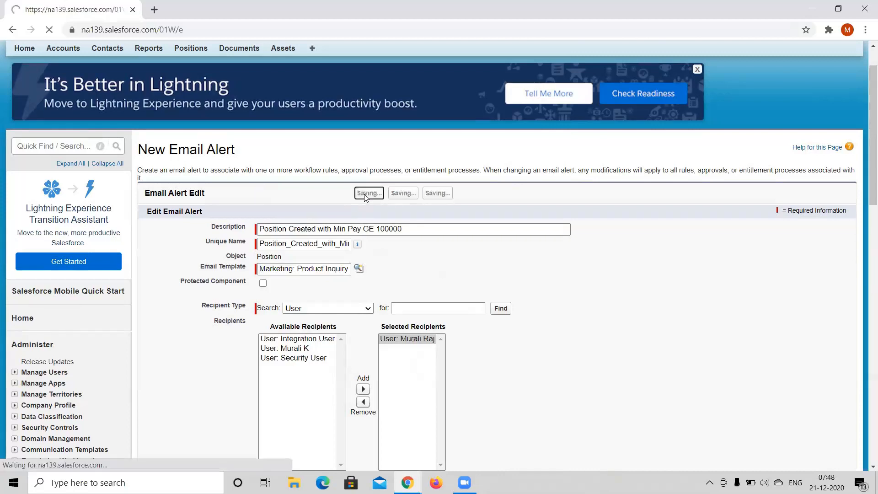
scroll(367, 358, down, 2)
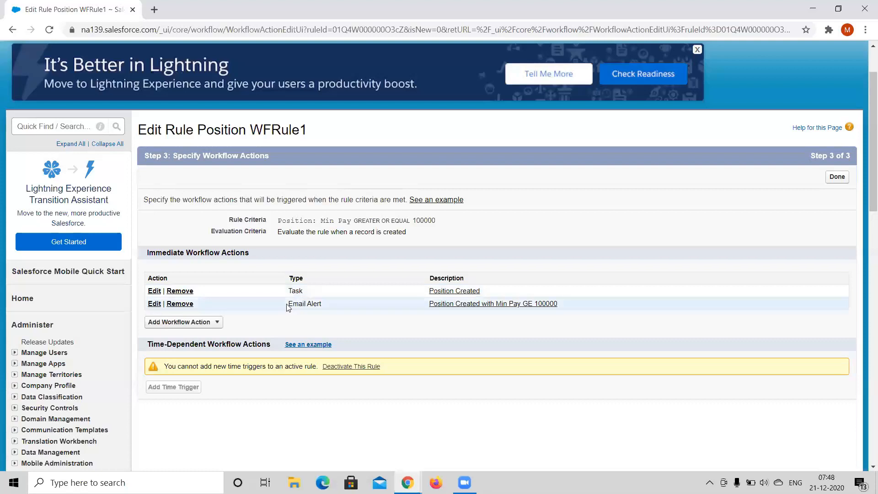
click(837, 179)
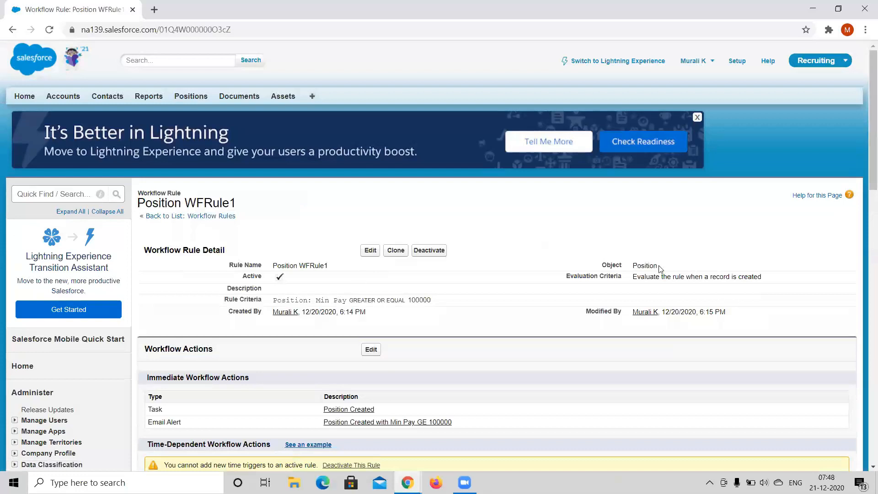
Change the evaluation criteria of Position WFRule1 to "created, and every time it's edited", save the rule and review its details
click(370, 251)
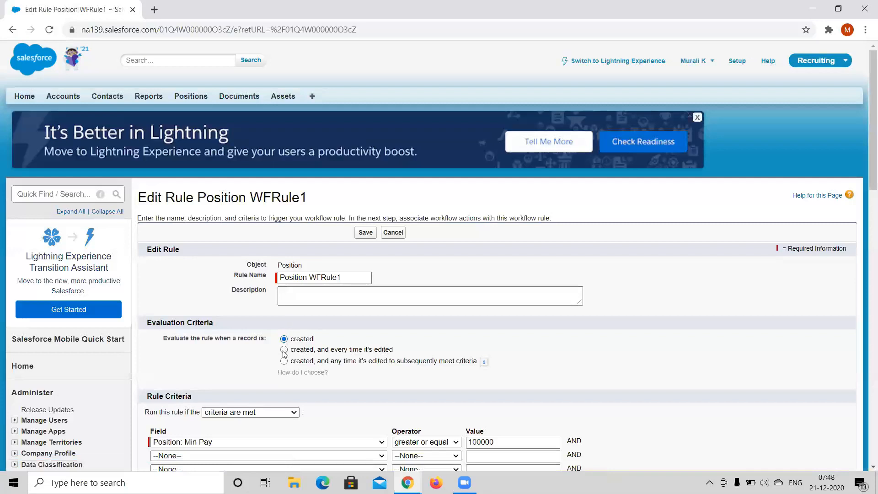
click(284, 351)
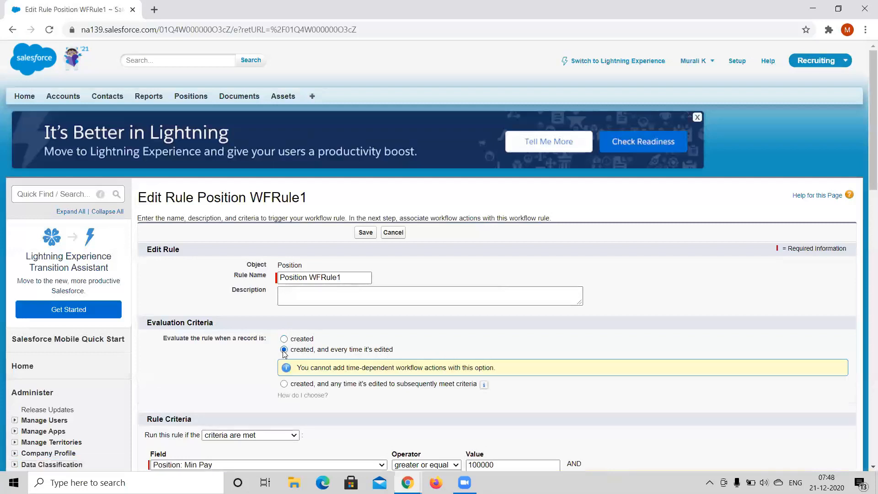
click(368, 234)
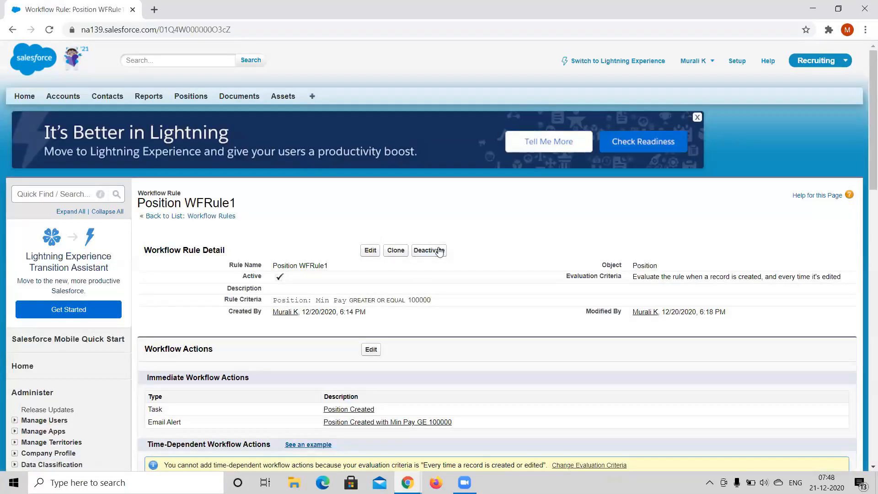
scroll(480, 249, down, 2)
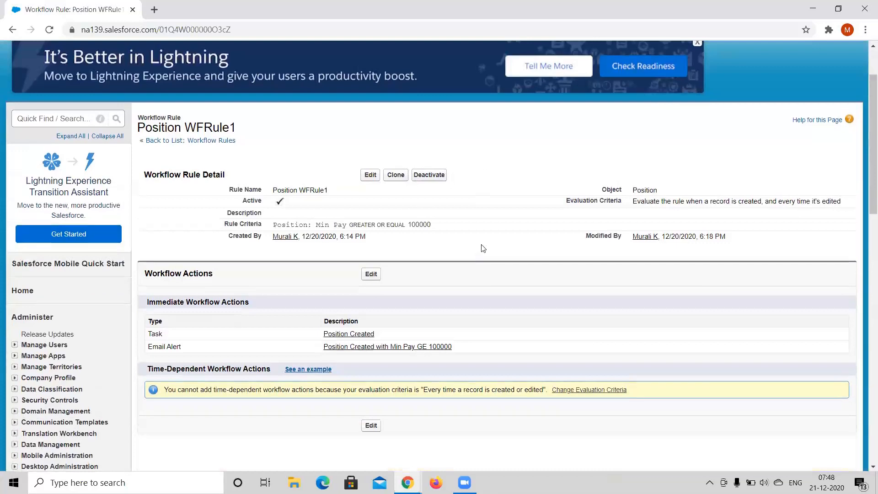
scroll(483, 249, up, 1)
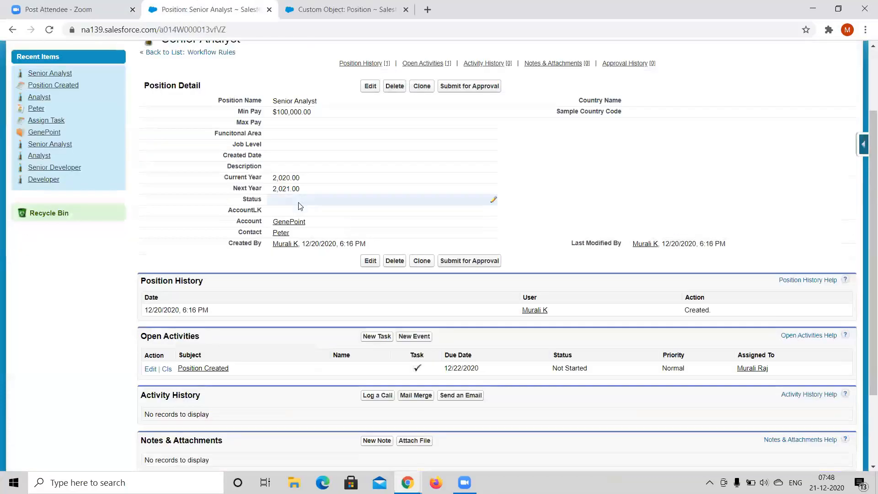
Open Gmail (gmail.com) in a new tab of the browser window that holds the workflow rule
click(253, 32)
key(Return)
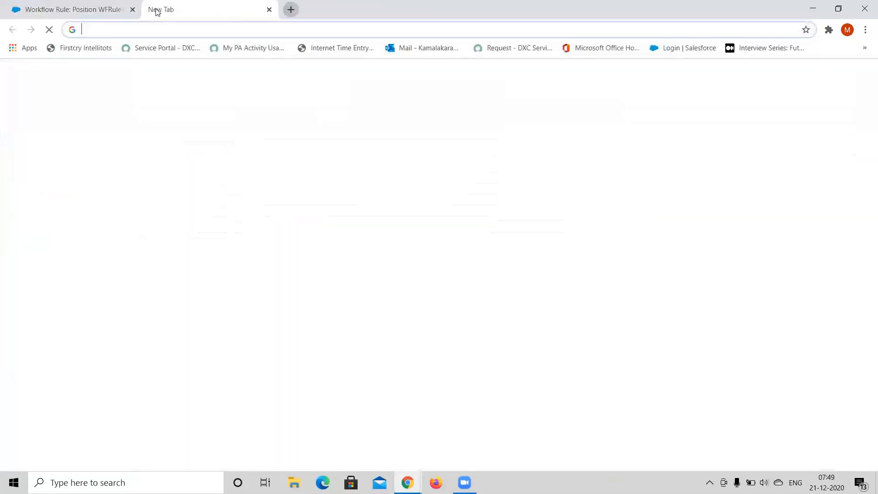
text(gmail.com)
key(Return)
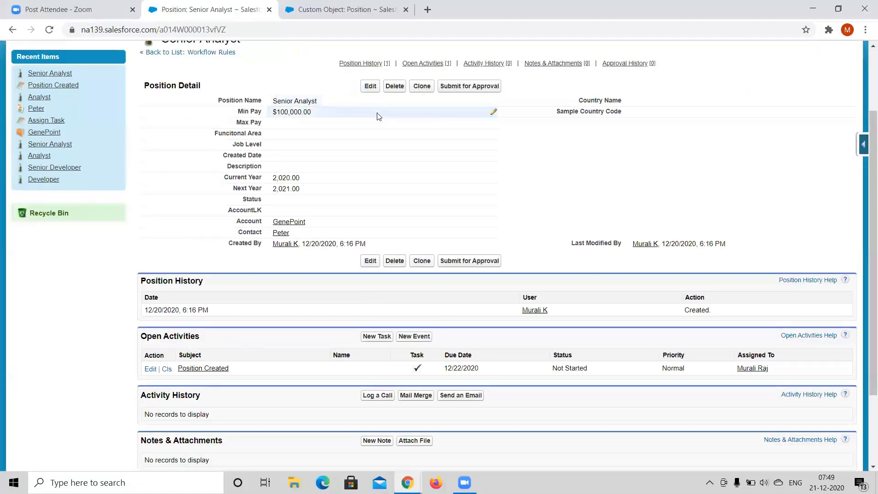
Set the Min Pay of the Senior Analyst position to 200000, save the record and check its open activities
double_click(373, 117)
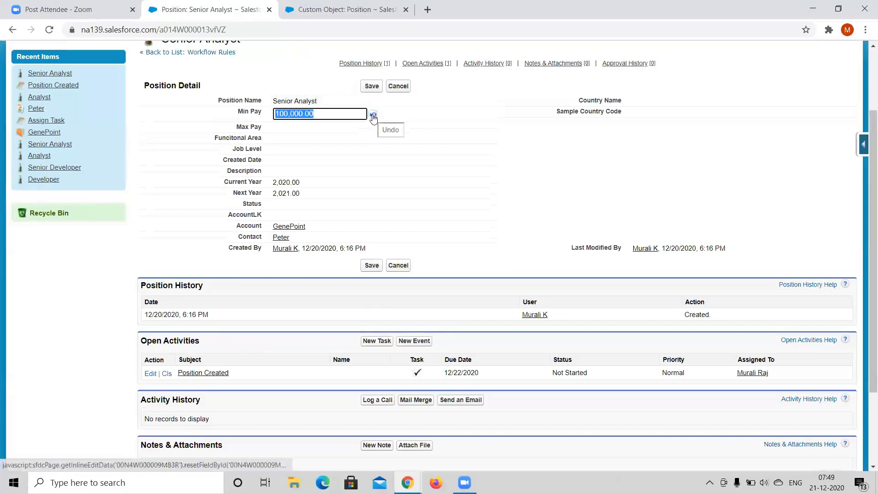
text(200000)
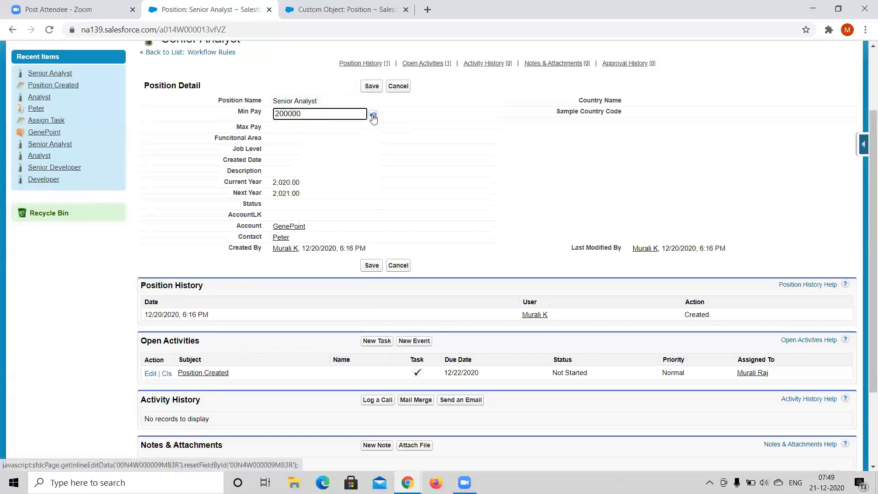
click(371, 87)
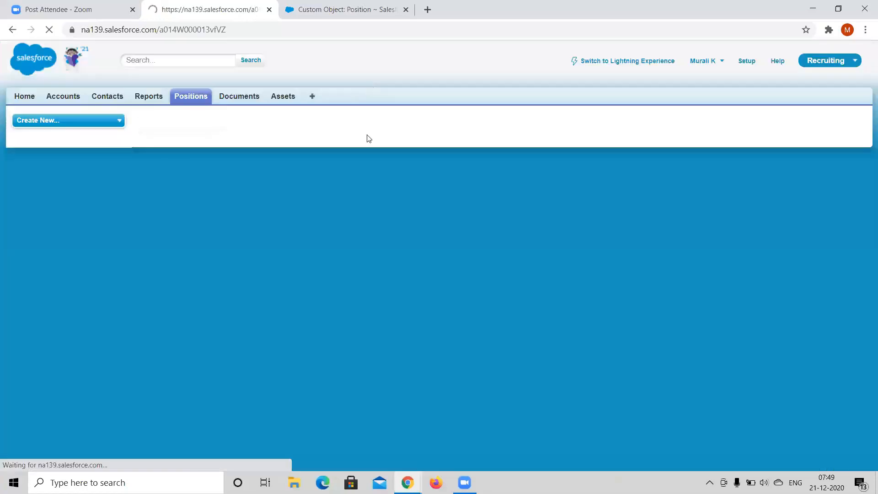
scroll(358, 366, down, 2)
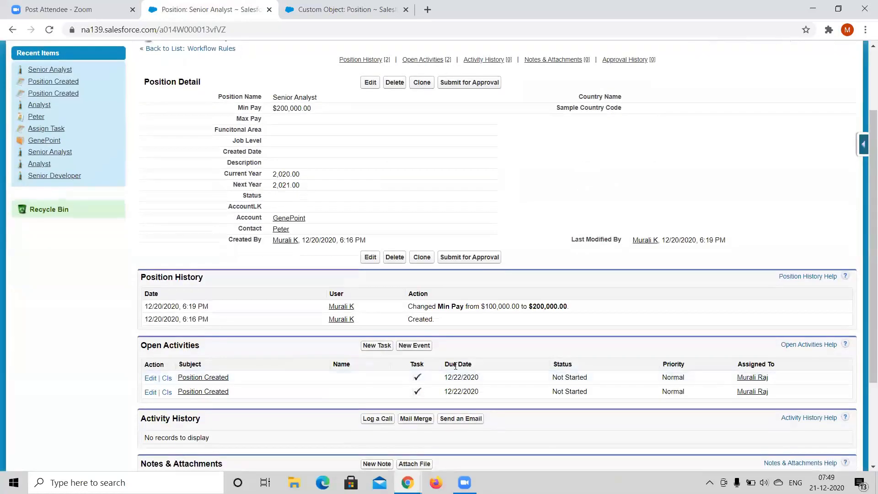
scroll(455, 366, down, 1)
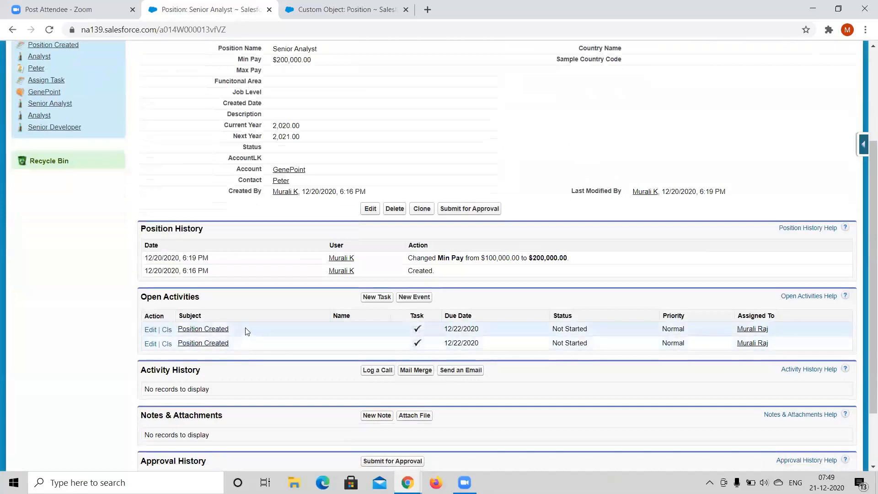
Switch to the Gmail inbox and refresh it repeatedly to look for the workflow's email alert
key(alt+Tab)
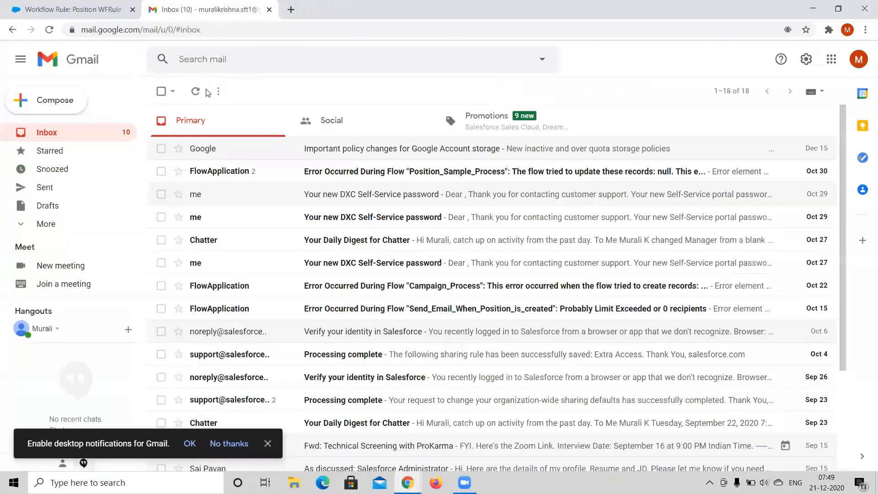
click(197, 94)
click(198, 93)
click(196, 95)
click(196, 95)
Open the profile of the user assigned to the first Position Created task in a new tab and check the contact email
key(alt+Tab)
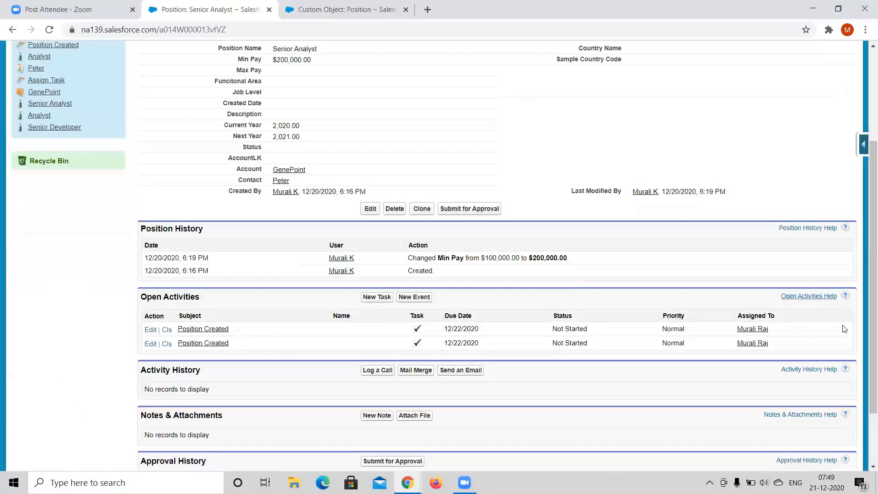
right_click(759, 331)
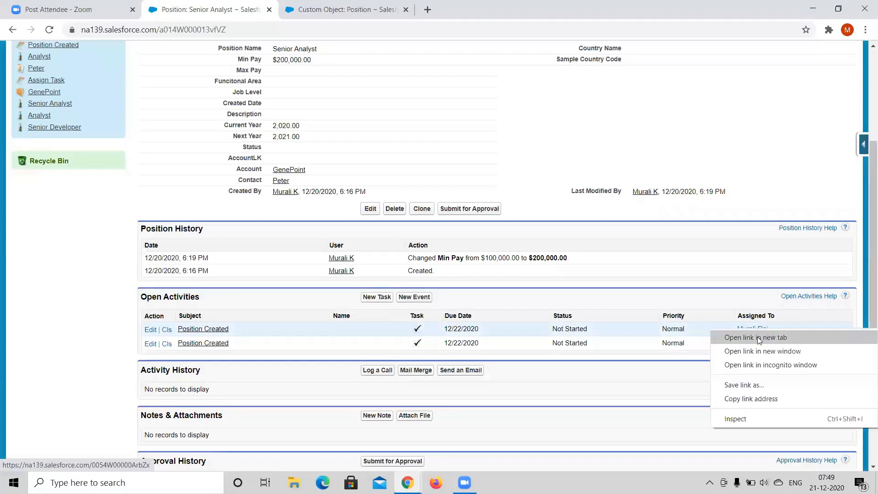
click(758, 337)
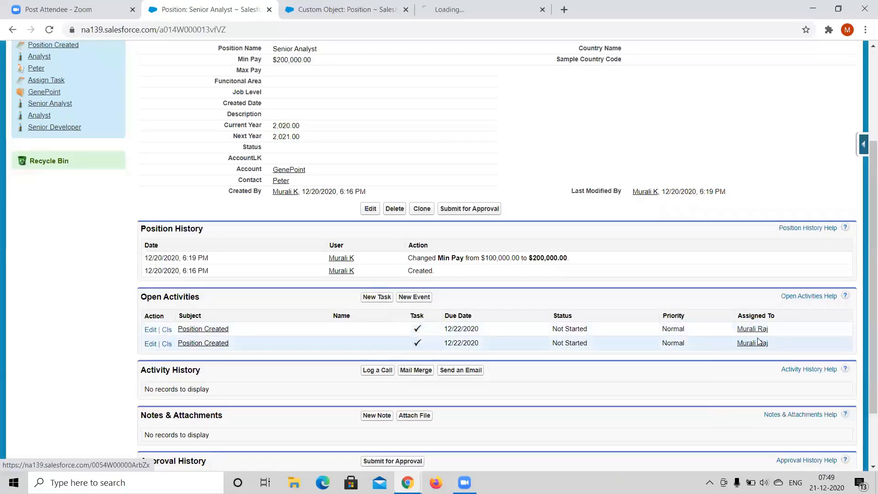
click(437, 18)
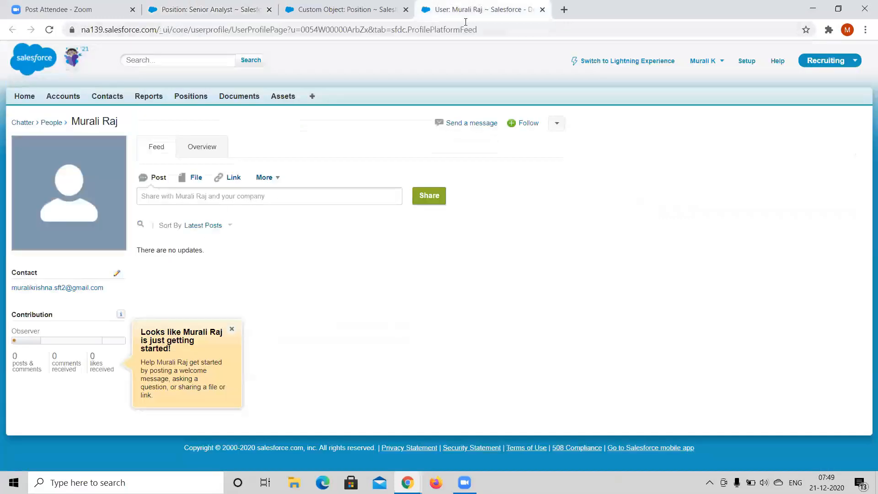
click(169, 14)
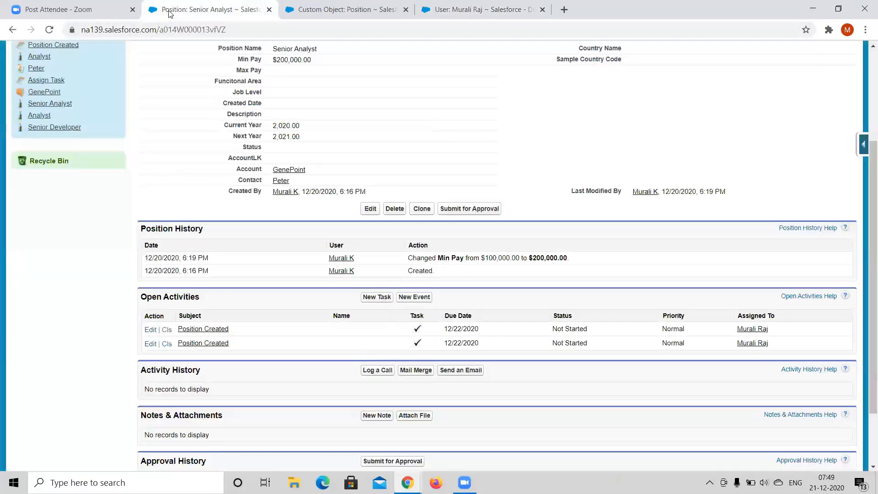
key(alt+Tab)
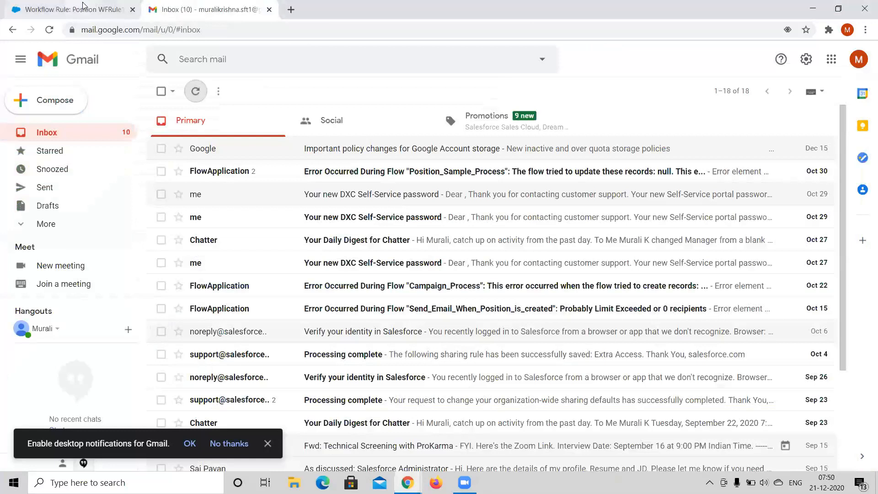
In Position WFRule1's email alert, add the logged-in user as a recipient and remove the previously selected user
click(82, 7)
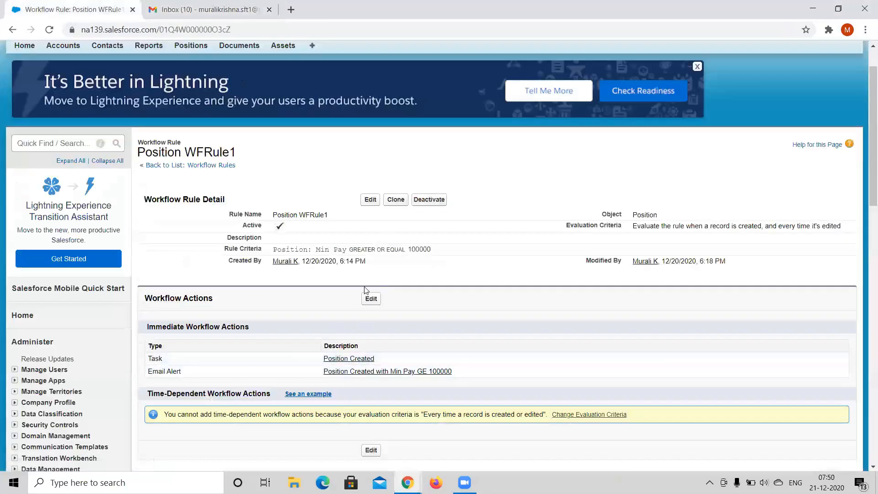
click(371, 300)
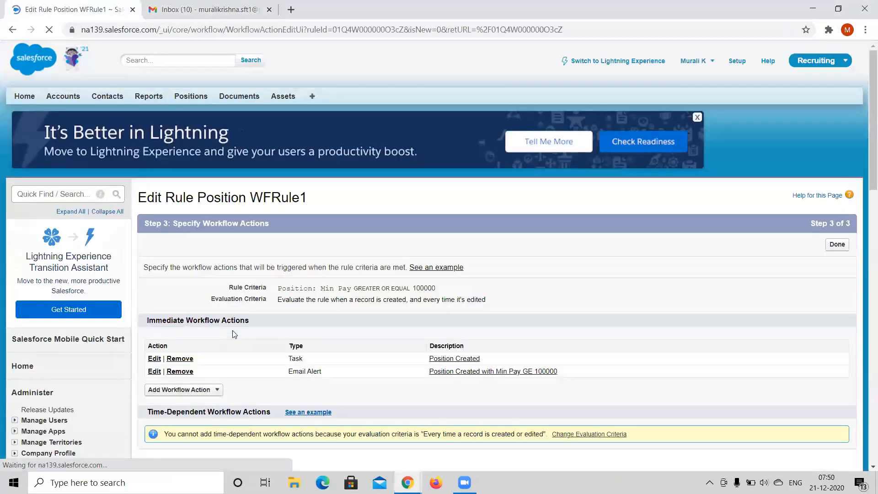
click(154, 373)
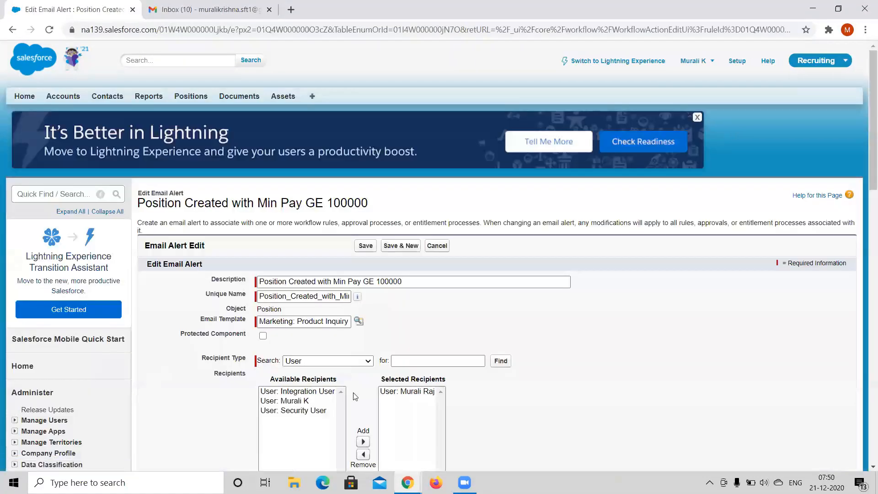
scroll(297, 407, down, 1)
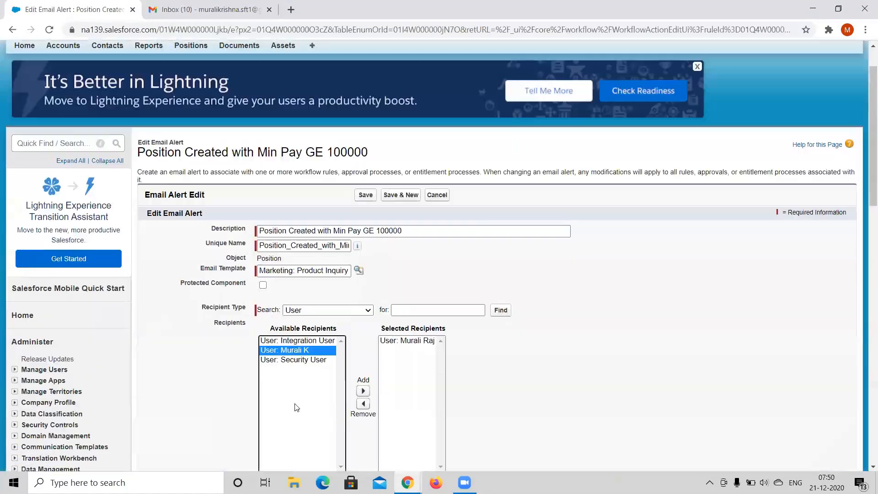
click(363, 391)
click(422, 341)
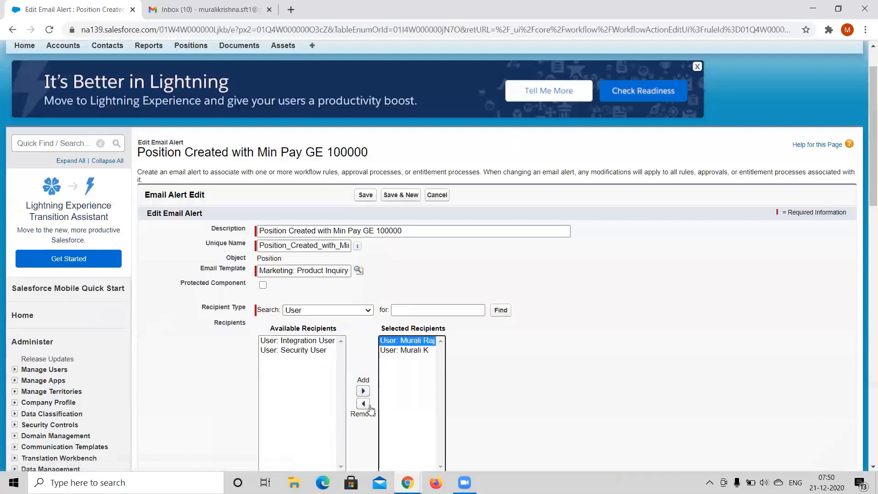
click(364, 404)
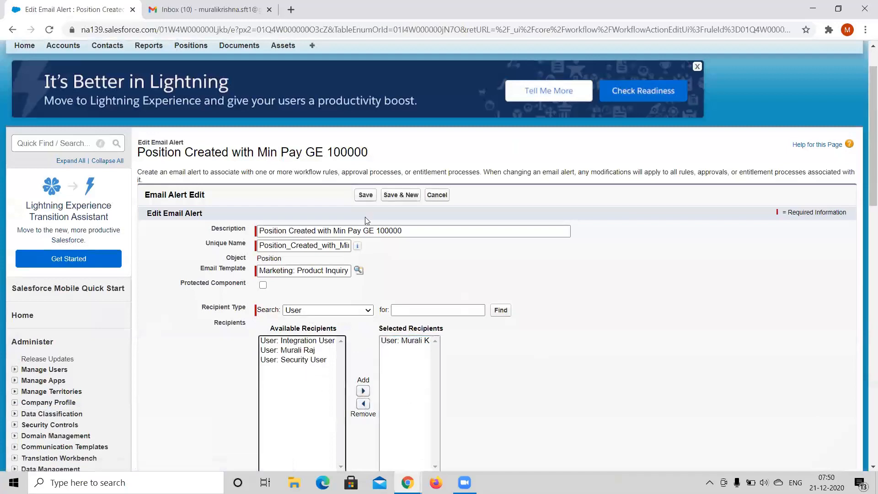
Save the email alert, finish editing the workflow actions and review the details of Position WFRule1
click(365, 197)
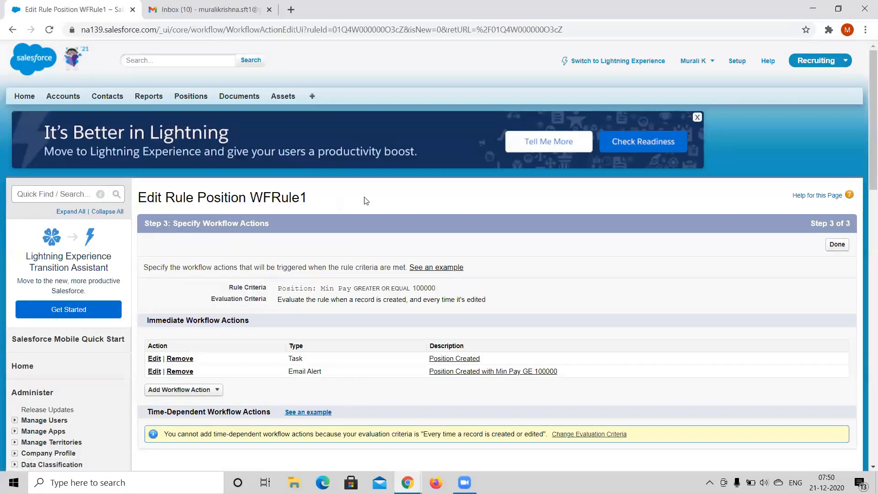
click(838, 245)
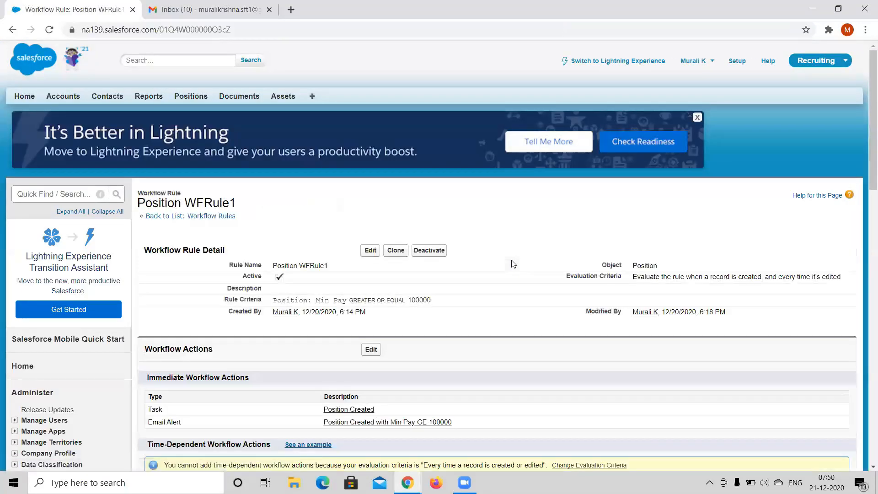
scroll(351, 263, down, 1)
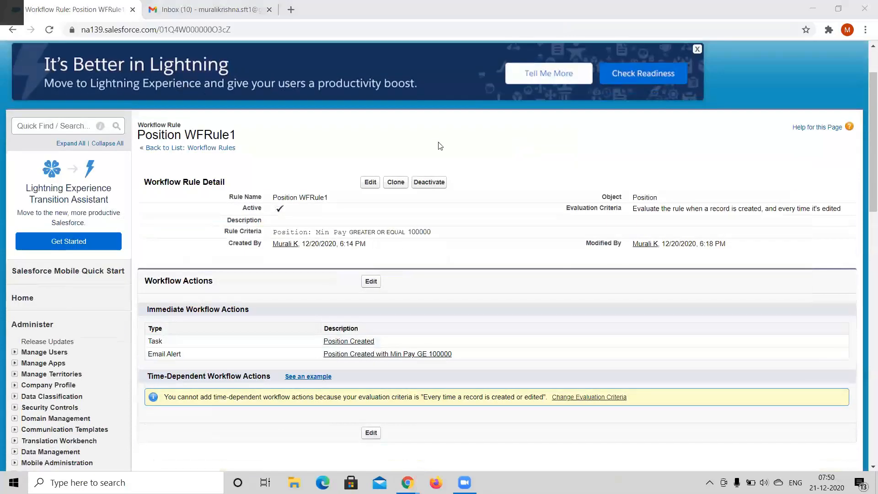
Open the Senior Analyst position's Min Pay for editing, save the record again with the same amount and check its open activities
key(alt+Tab)
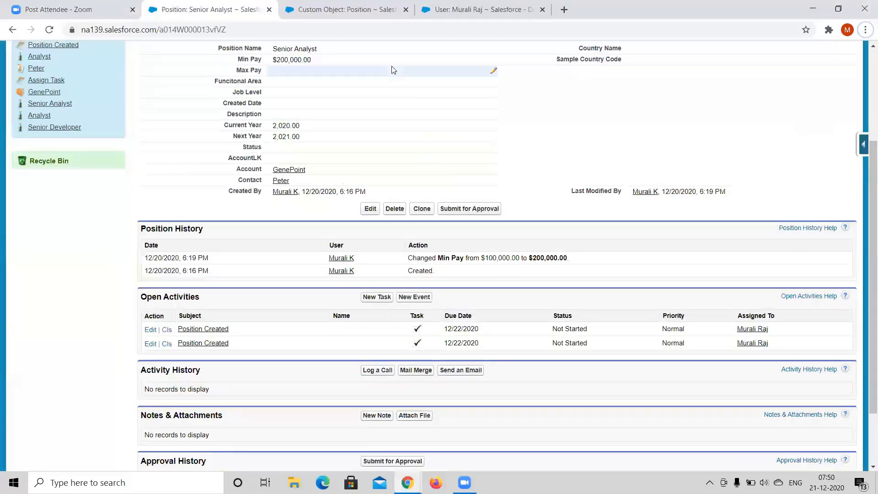
key(alt+Tab)
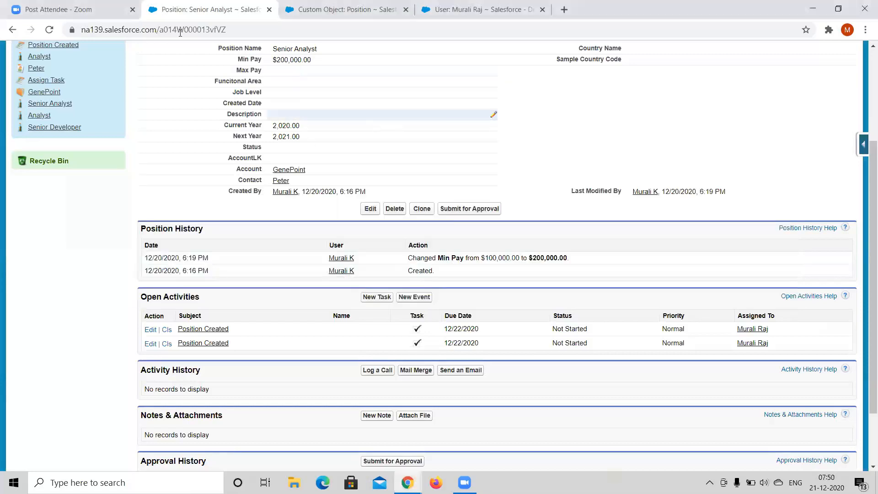
scroll(430, 154, up, 3)
double_click(345, 204)
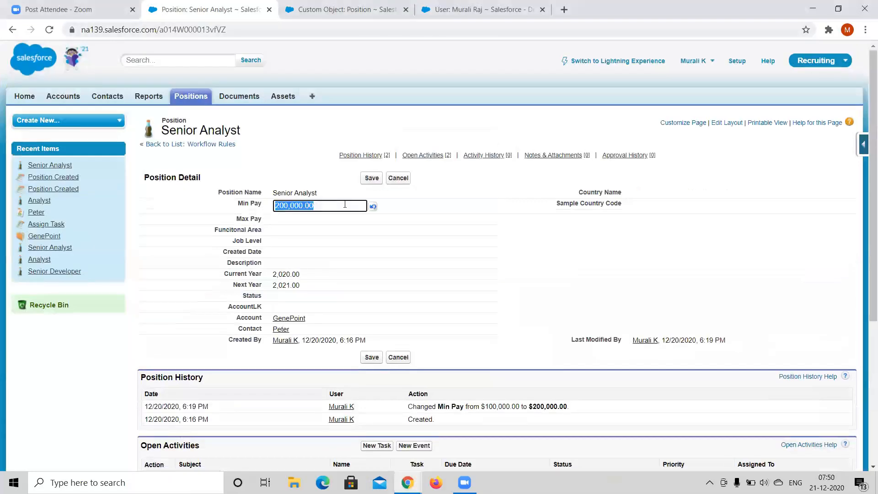
click(368, 179)
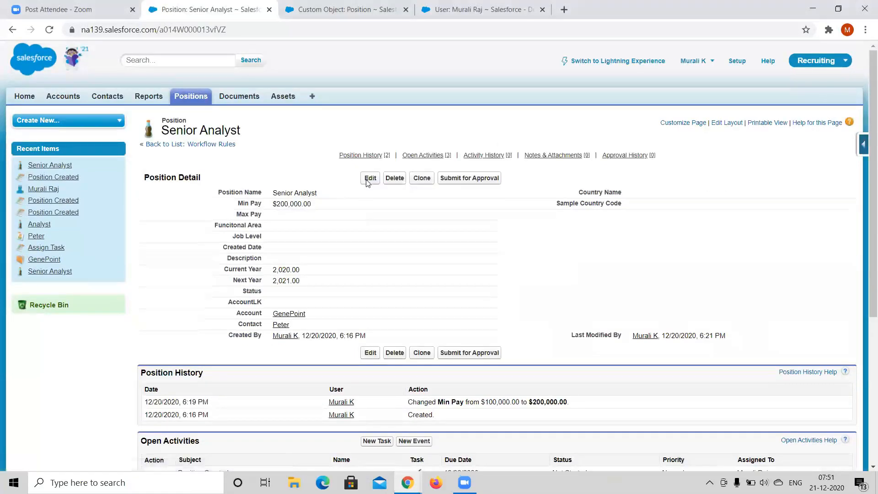
scroll(368, 183, down, 2)
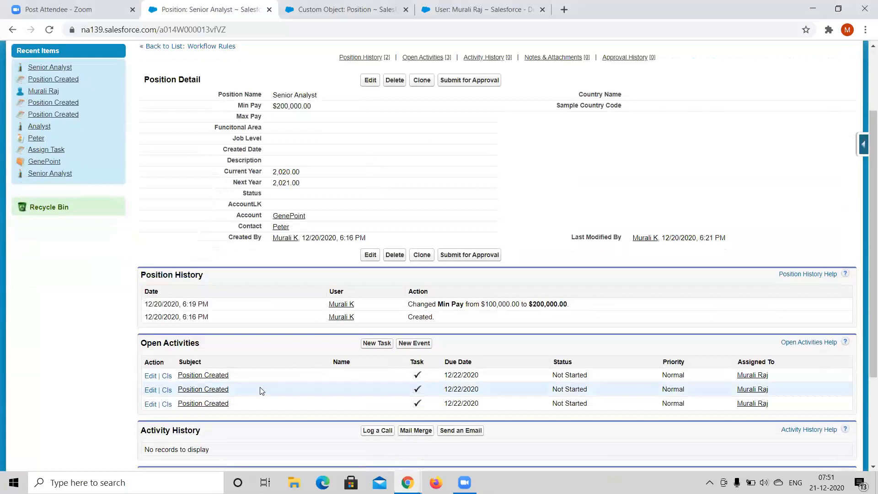
Switch to the Gmail inbox, read the "GenWatt: Thanks for your inquiry" message and return to the inbox
key(alt+Tab)
key(alt+Tab)
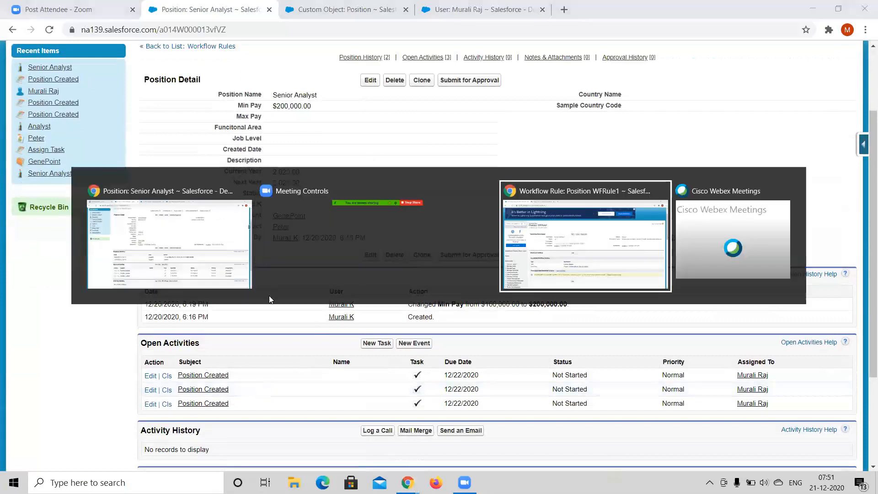
key(ctrl+Tab)
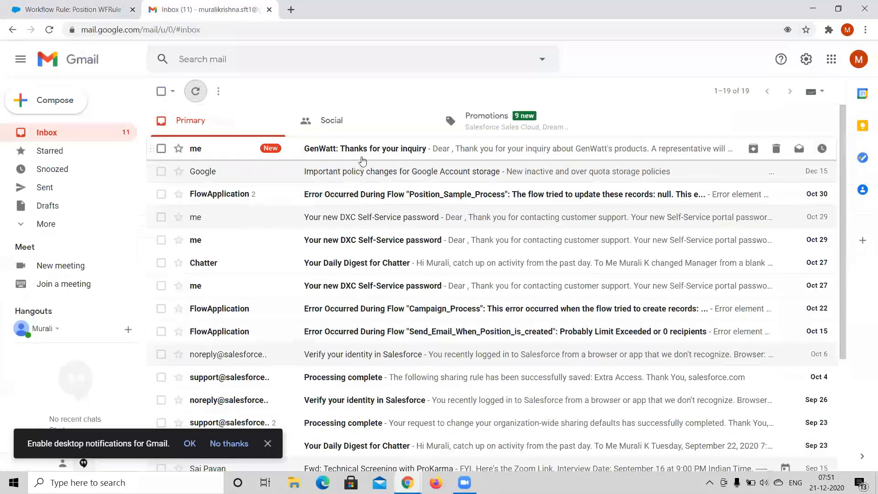
click(364, 152)
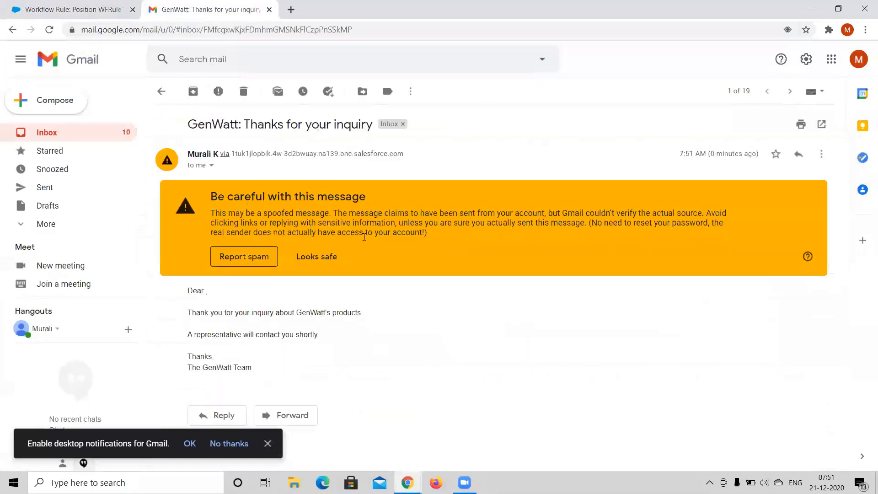
click(162, 91)
Compare the Senior Analyst record with the Gmail inbox and return to the Position WFRule1 details page
key(alt+Tab)
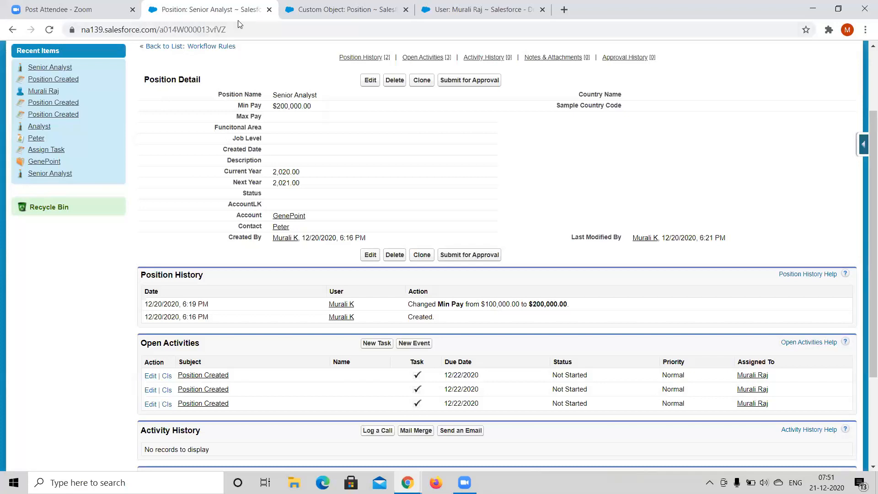
key(alt+Tab)
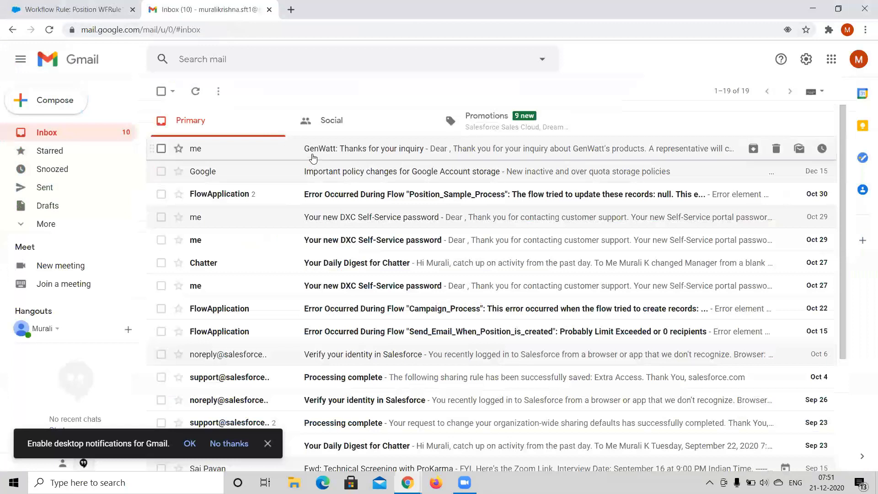
key(alt+Tab)
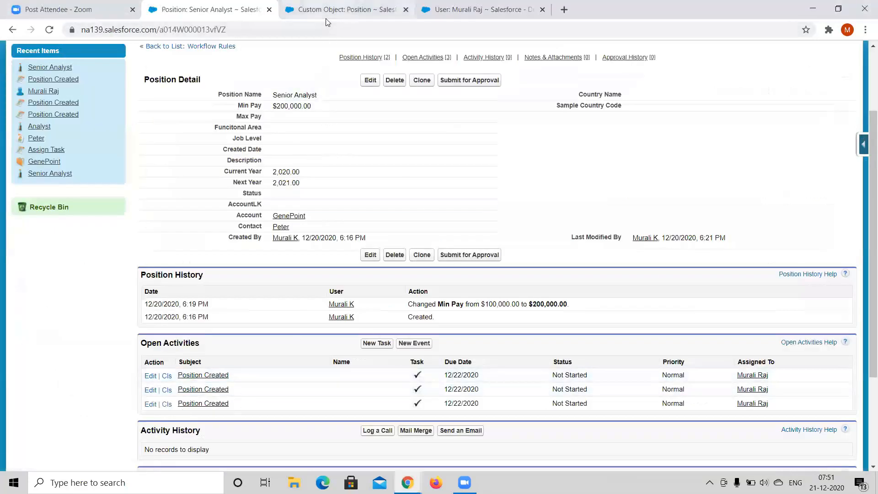
key(alt+Tab)
click(91, 6)
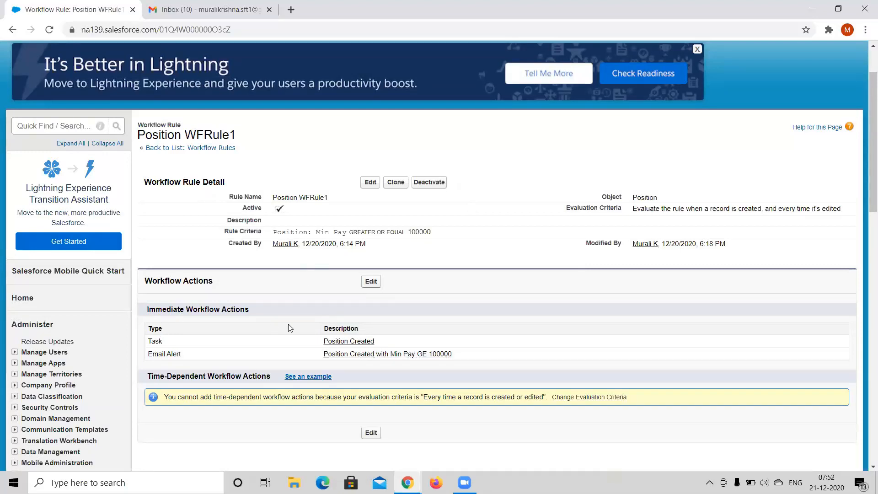
Review the immediate and time-dependent workflow action sections of Position WFRule1
scroll(289, 328, down, 2)
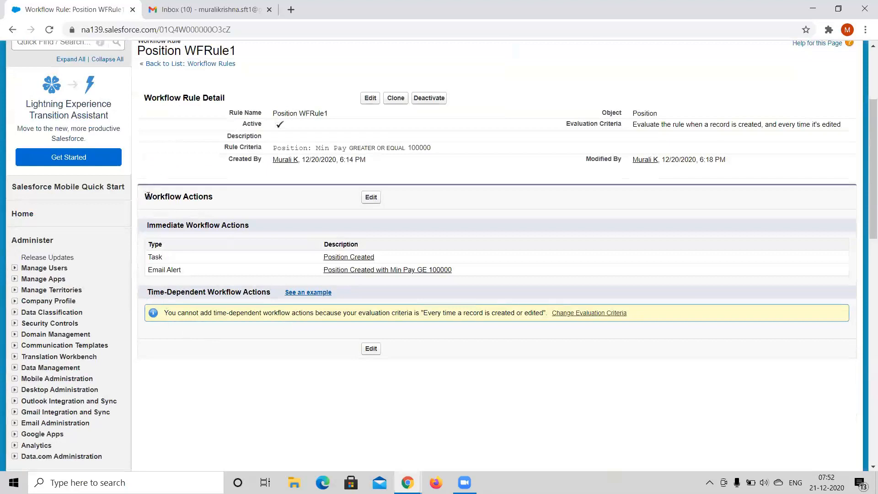
drag(144, 197, 229, 208)
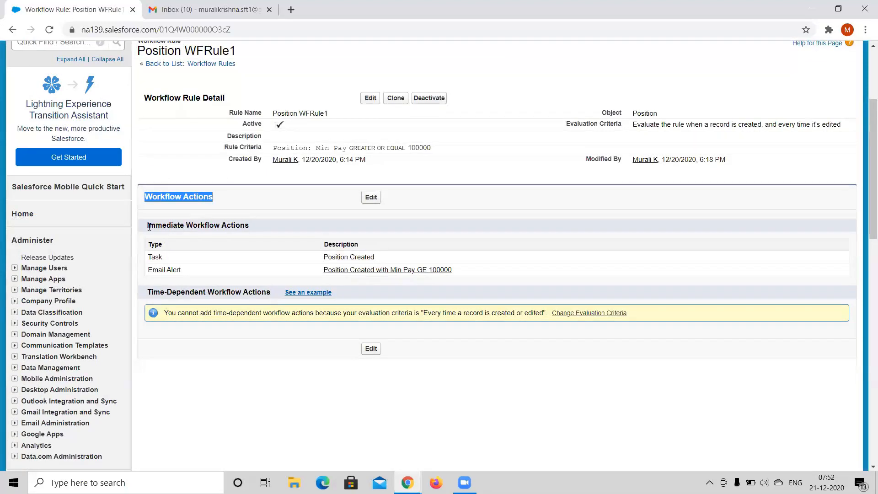
drag(147, 225, 255, 224)
click(255, 225)
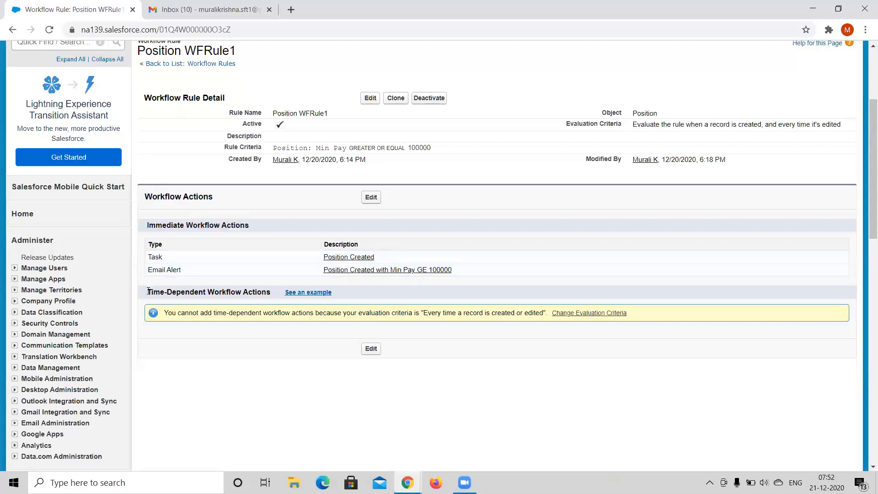
drag(148, 291, 272, 293)
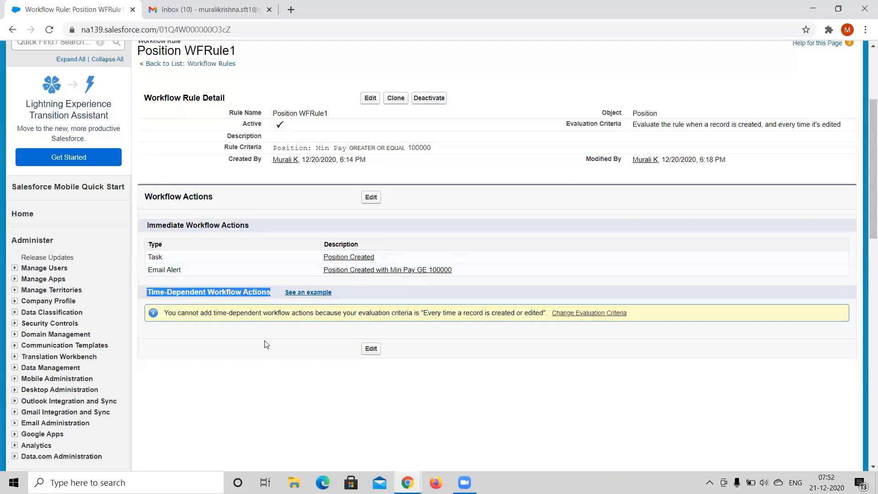
click(265, 362)
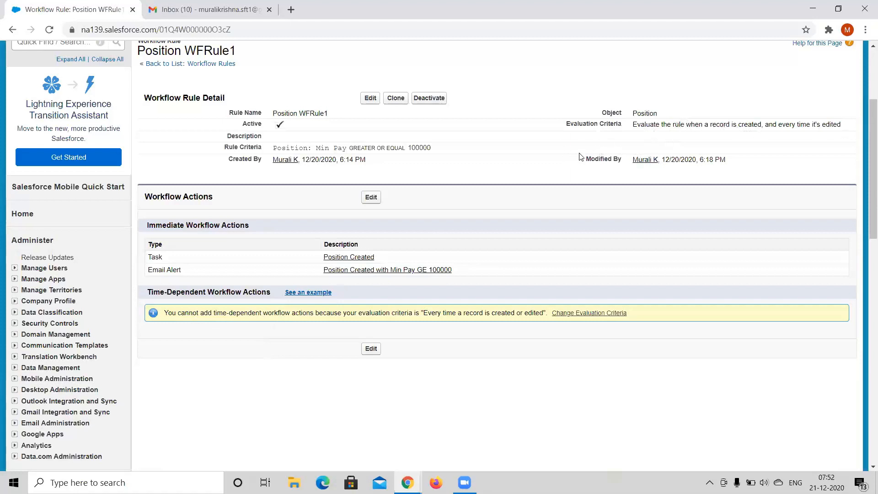
Set Position WFRule1 to evaluate when a record is created, and any time it's edited to subsequently meet criteria, and save the rule
click(370, 98)
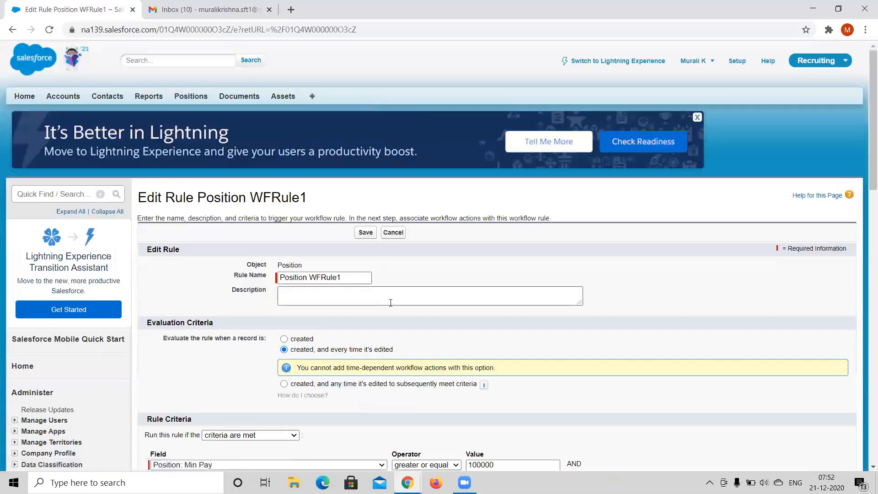
click(284, 385)
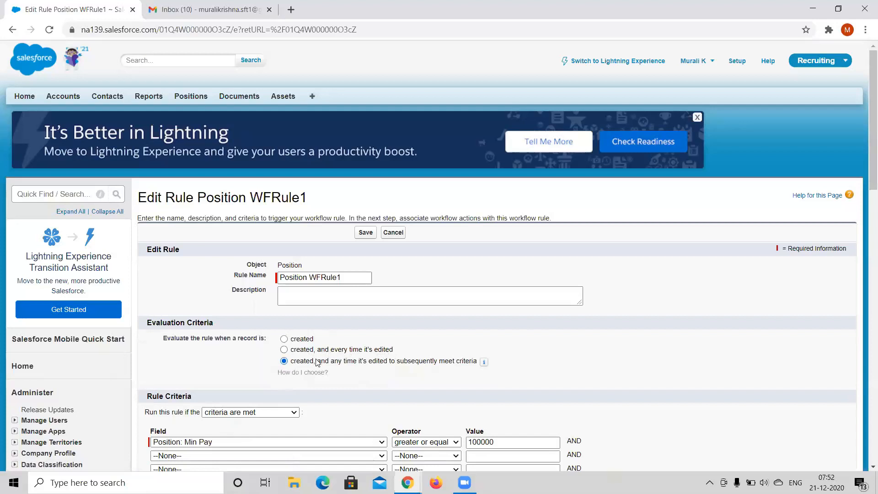
scroll(318, 362, down, 3)
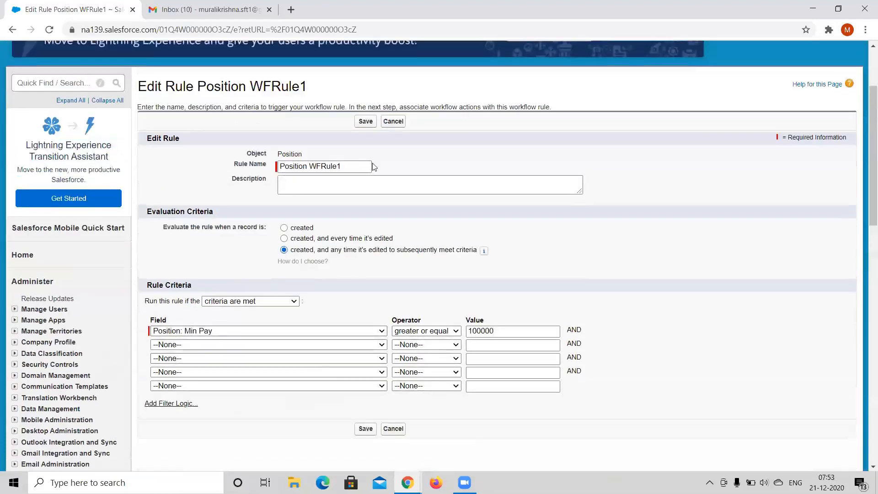
click(365, 122)
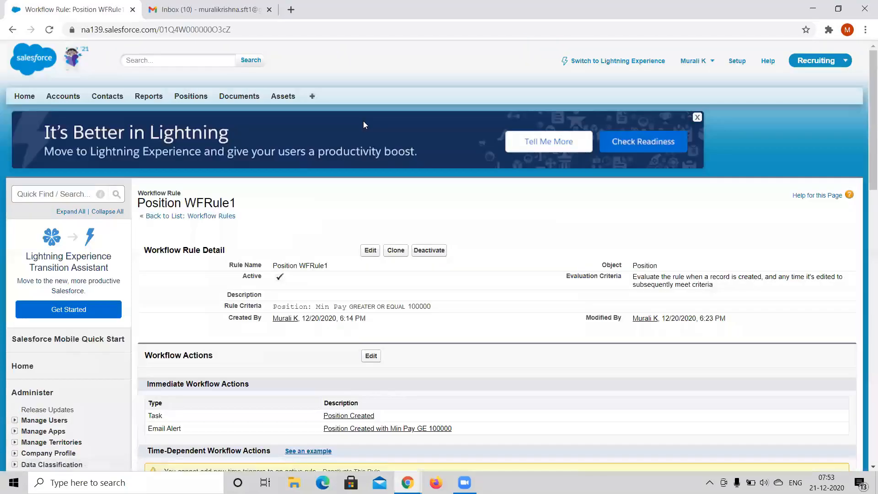
Remove the email alert "Position Created with Min Pay GE 100000" from Position WFRule1, finish editing the actions and review the rule's evaluation criteria
scroll(291, 388, down, 5)
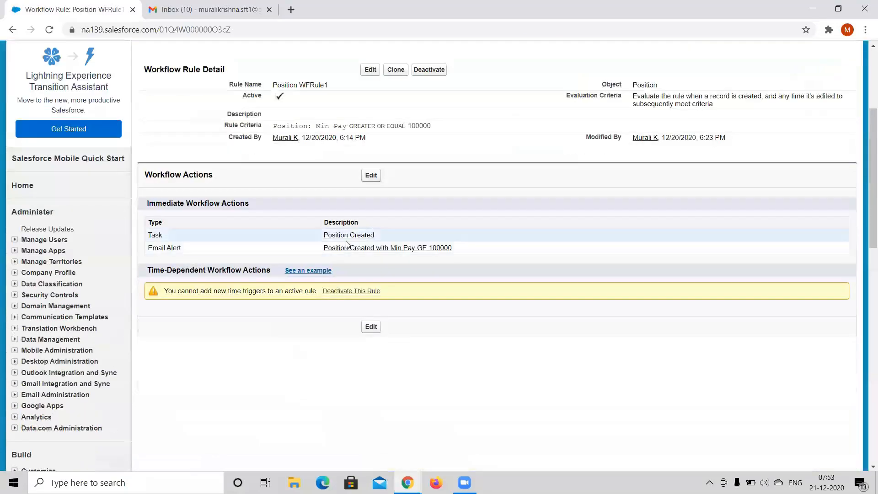
click(372, 178)
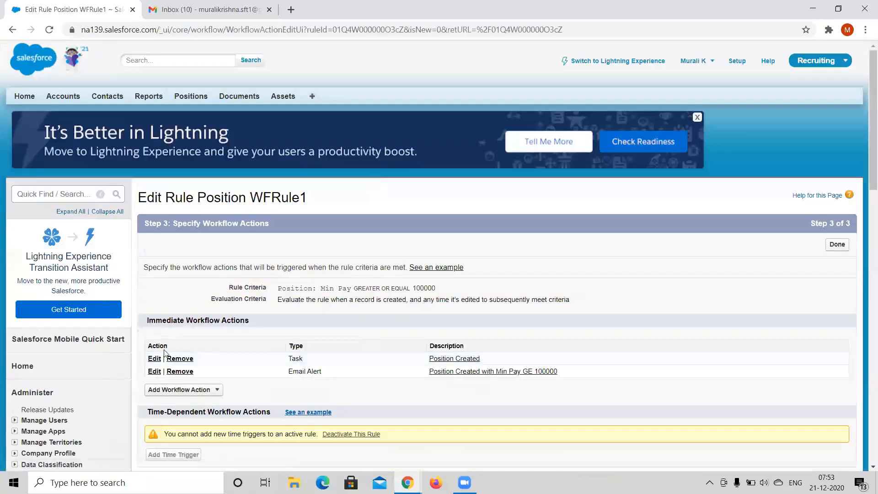
click(177, 371)
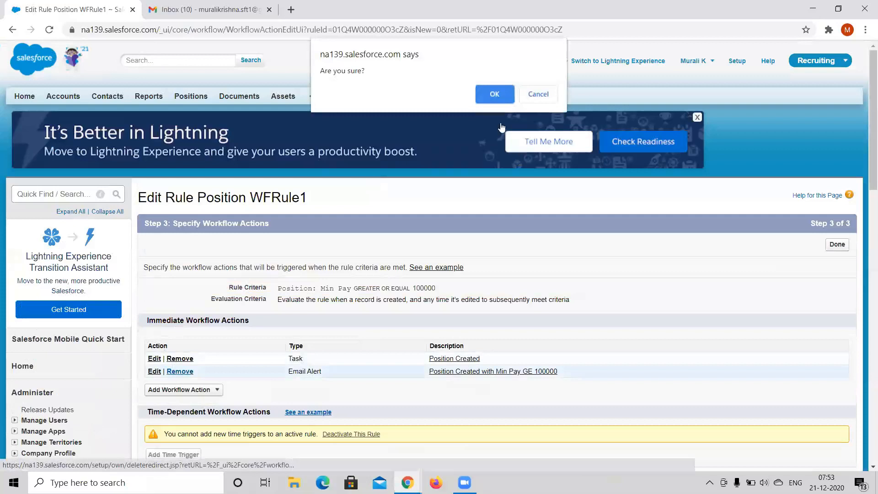
click(494, 100)
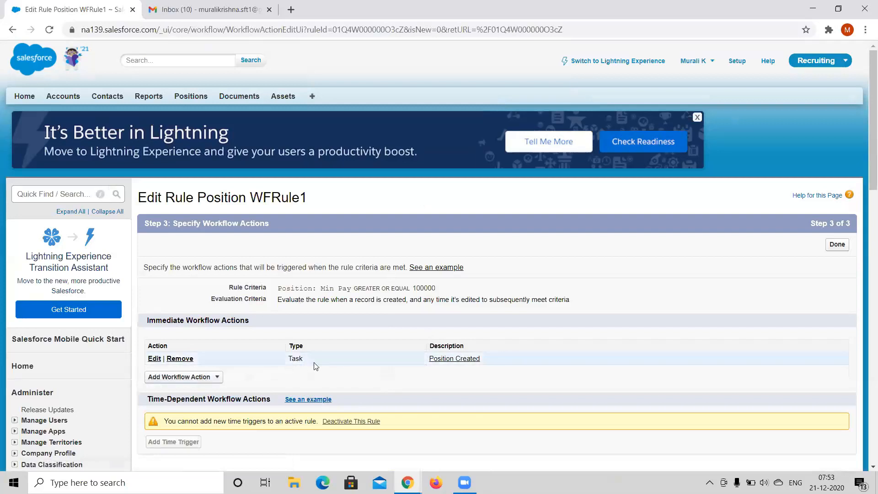
click(835, 247)
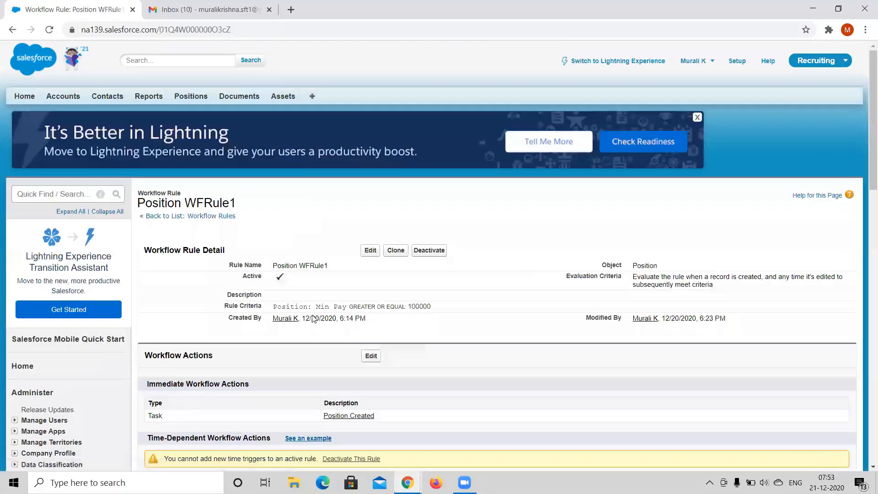
scroll(439, 290, down, 3)
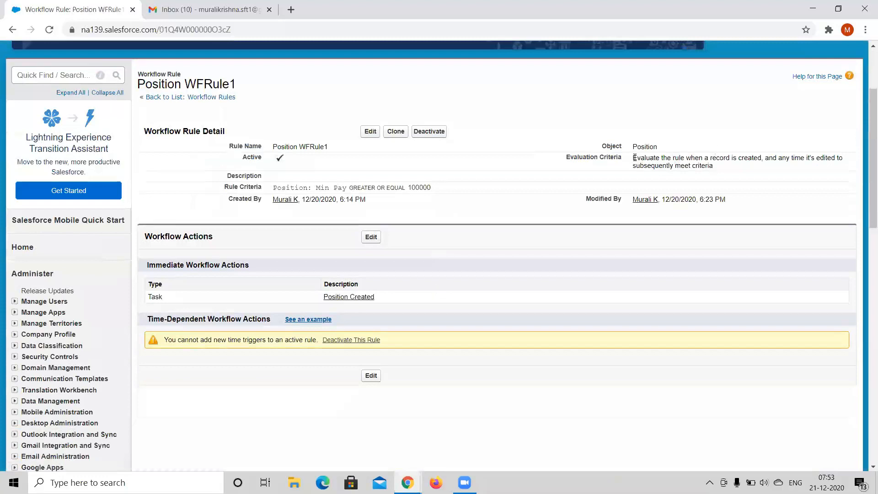
drag(634, 157, 716, 166)
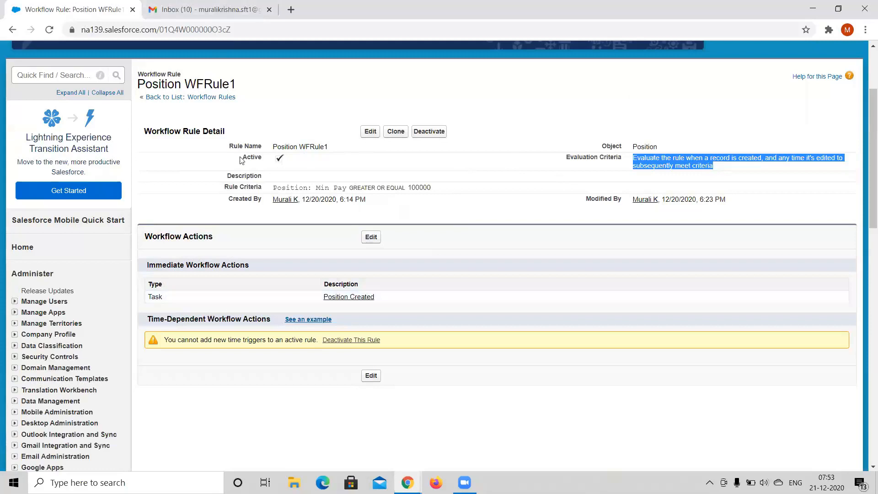
Switch to the Senior Analyst record, go to the Positions home and examine the Analyst position's Min Pay history and open activities
key(alt+Tab)
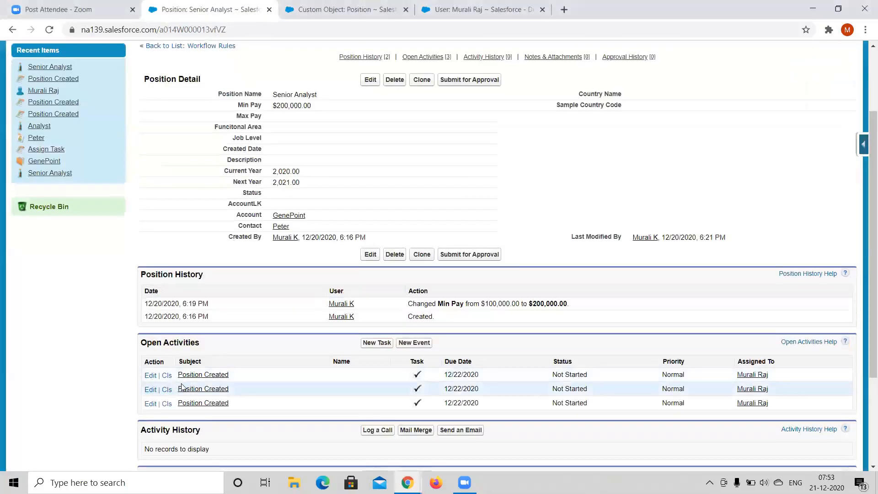
scroll(182, 388, down, 1)
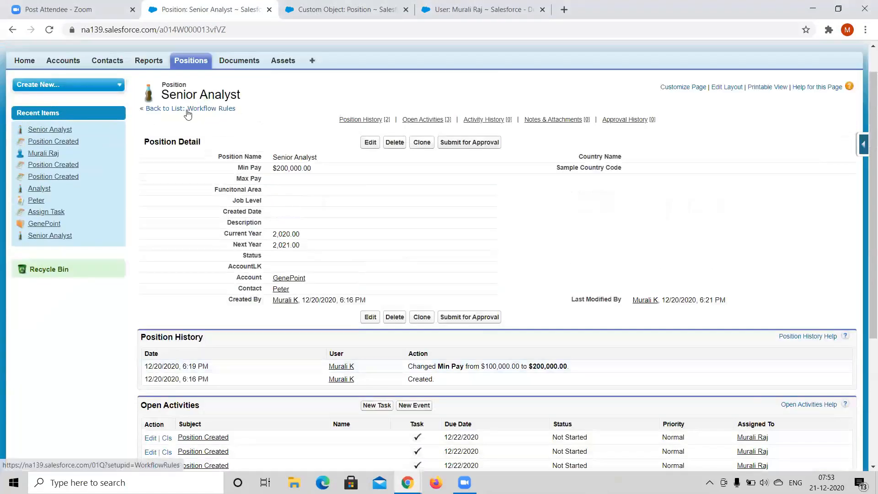
click(188, 110)
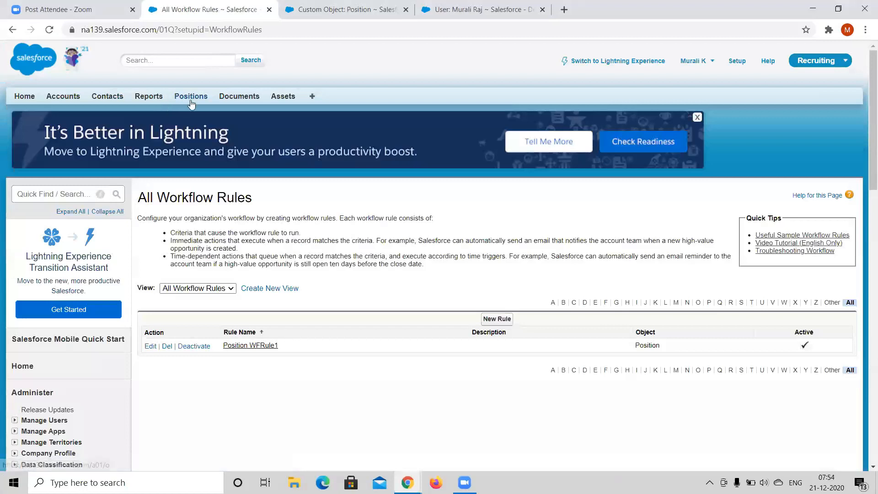
click(191, 104)
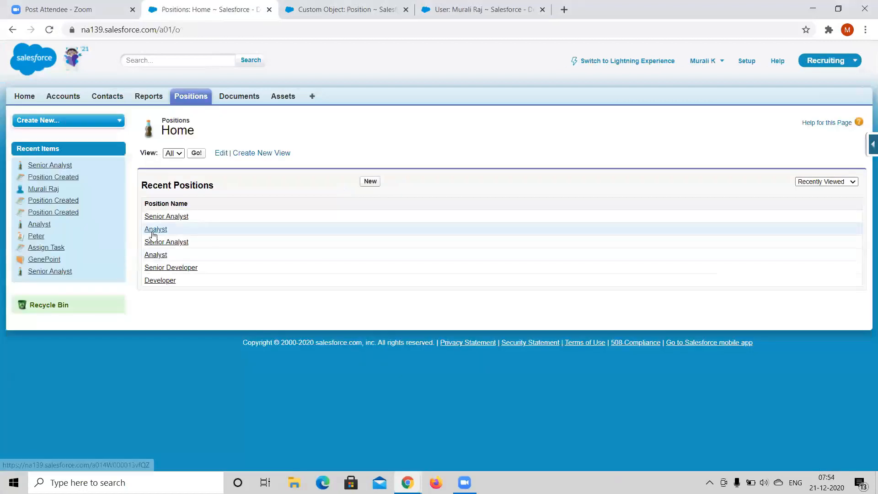
click(153, 232)
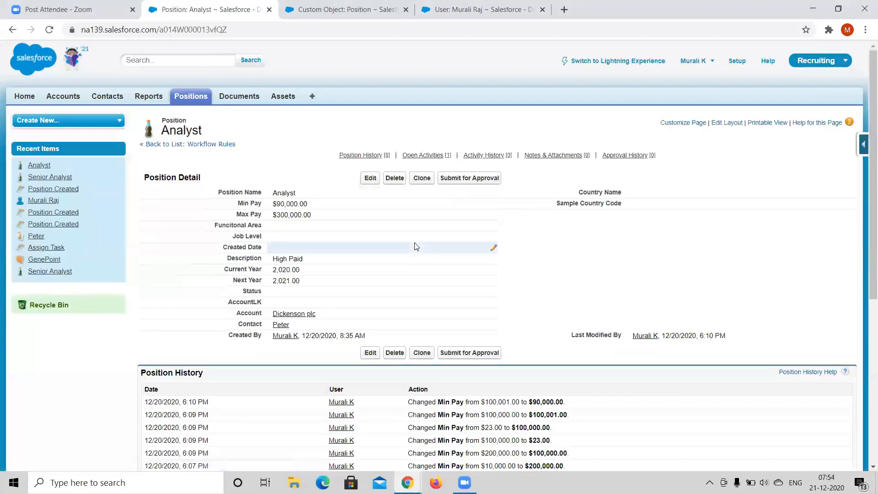
scroll(415, 247, down, 6)
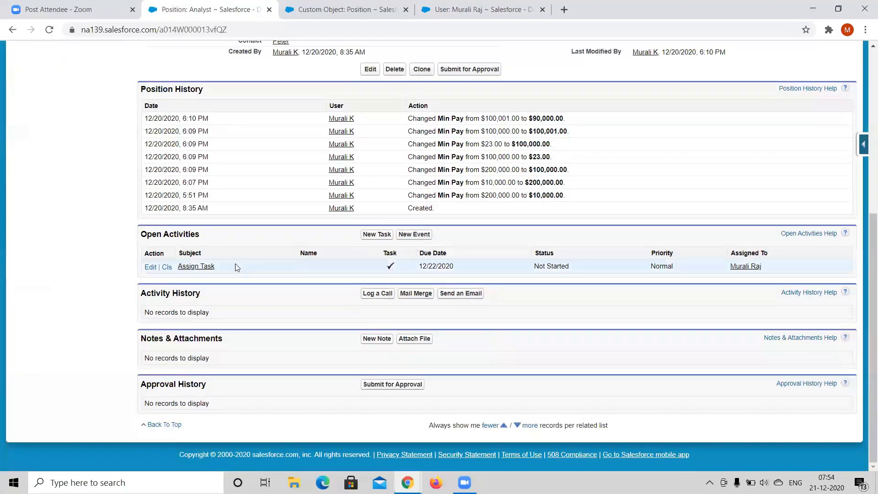
scroll(230, 271, up, 6)
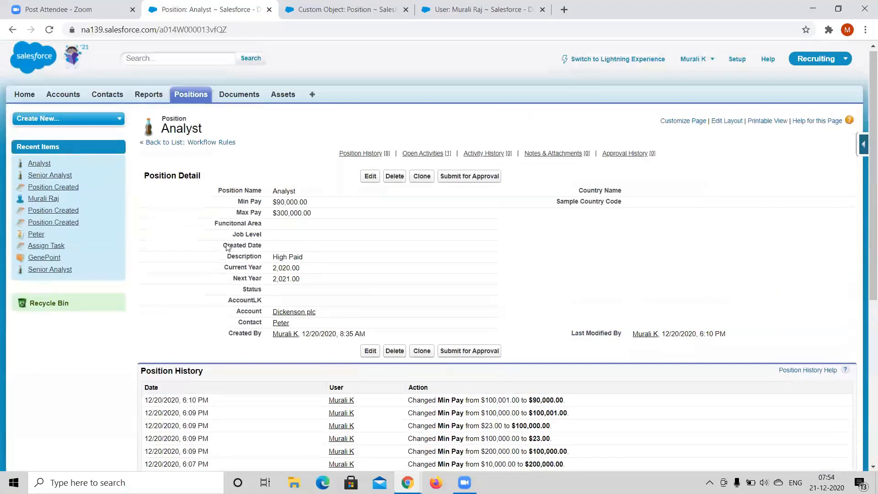
Open the Senior Developer position from the recent positions and check its Min Pay and open activities
click(192, 97)
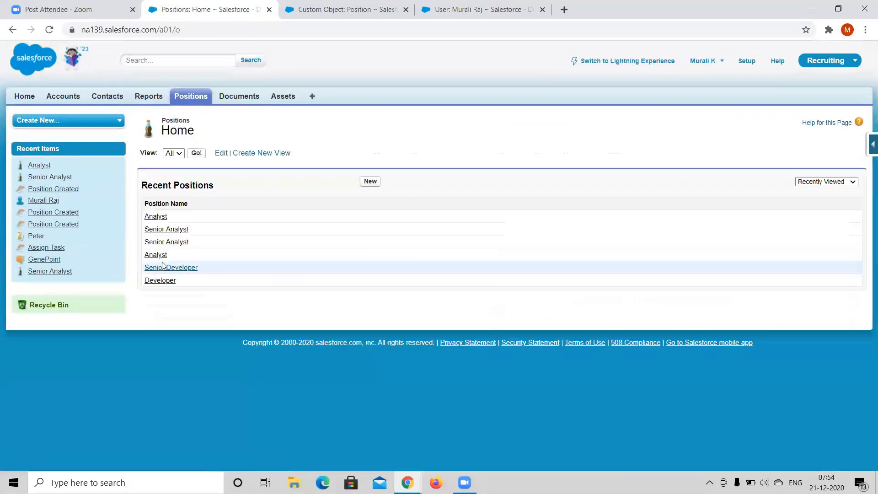
click(185, 268)
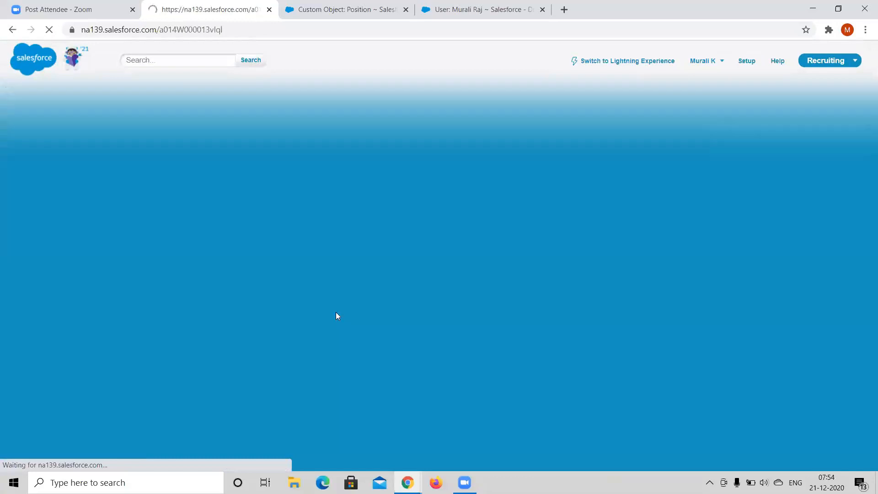
scroll(337, 313, down, 3)
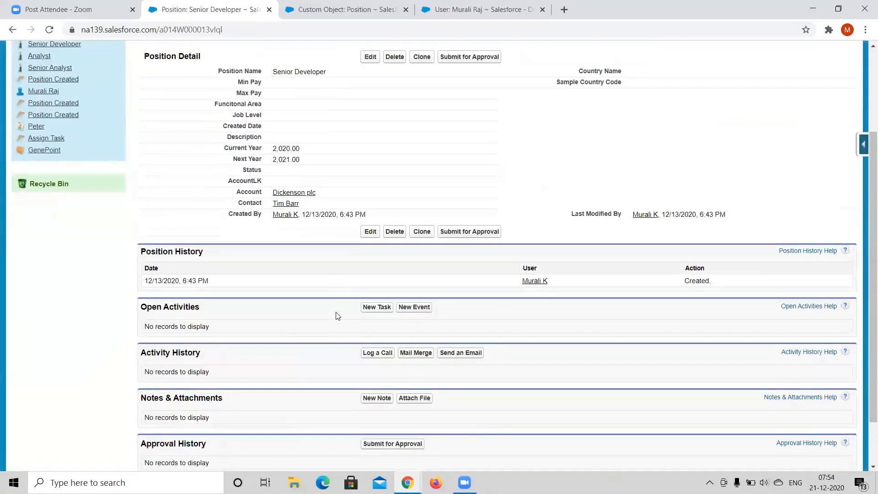
scroll(337, 315, down, 2)
scroll(337, 316, up, 5)
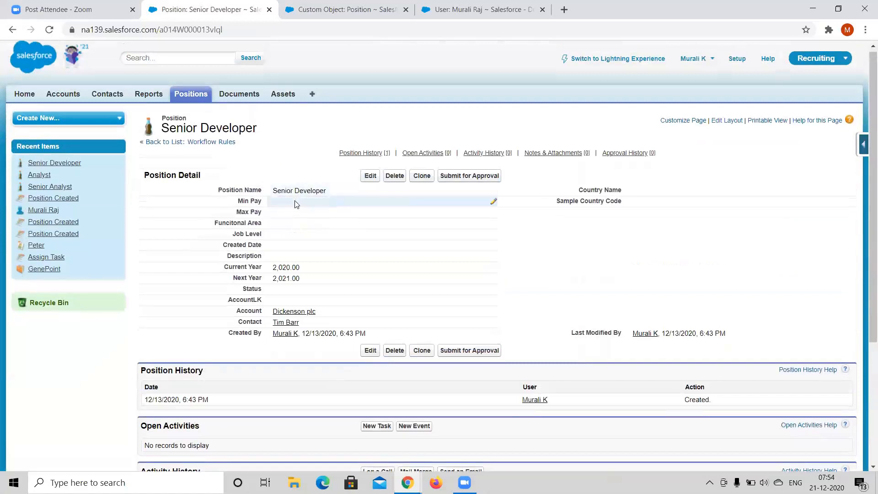
Set the Senior Developer position's Min Pay to 200000, save the record and check its open activities
double_click(295, 204)
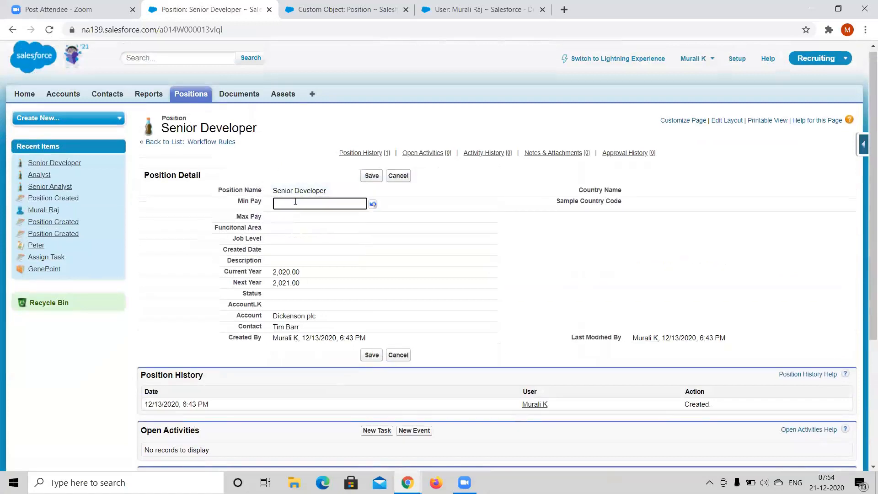
text(200000)
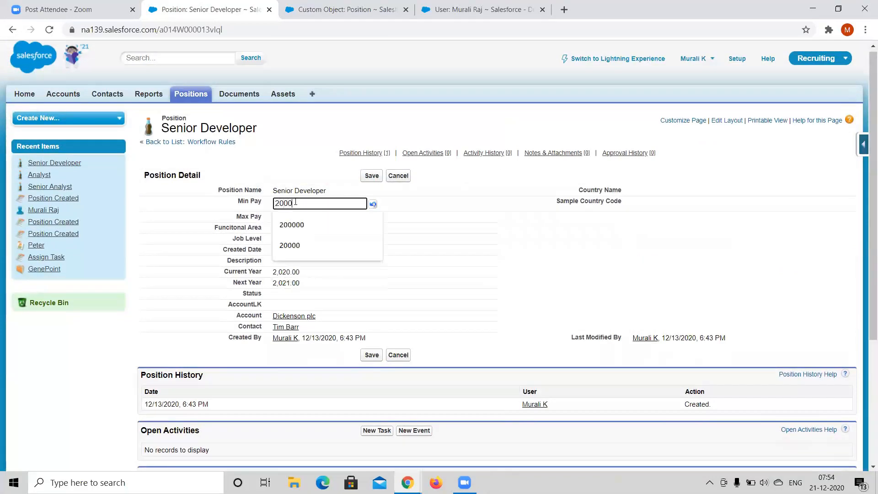
click(372, 176)
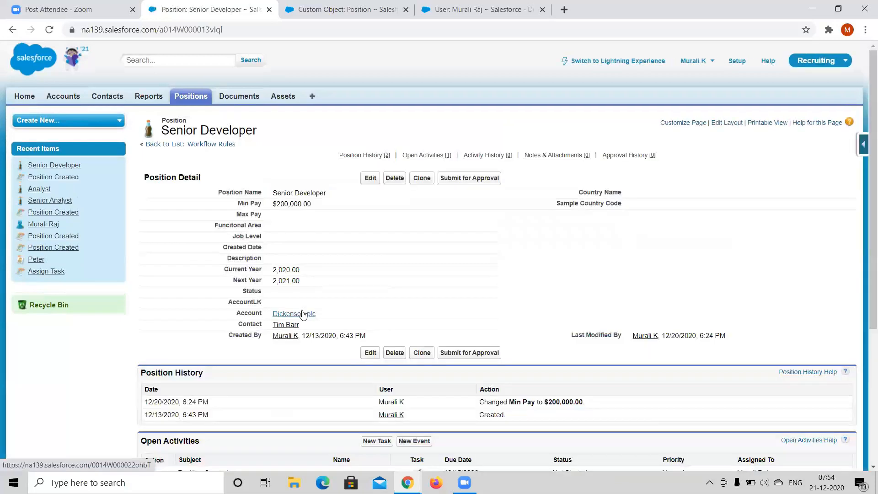
scroll(302, 313, down, 3)
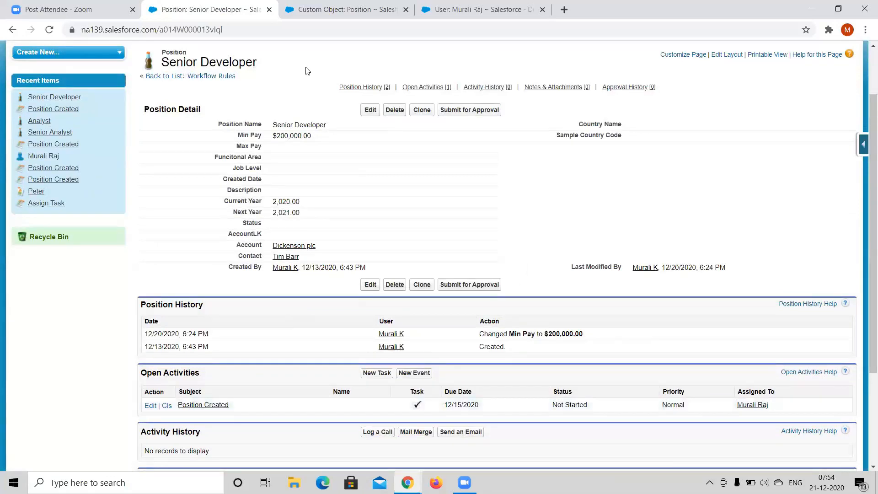
Raise the Senior Developer position's Min Pay to 300000, save the record and check whether its open activities changed
double_click(322, 139)
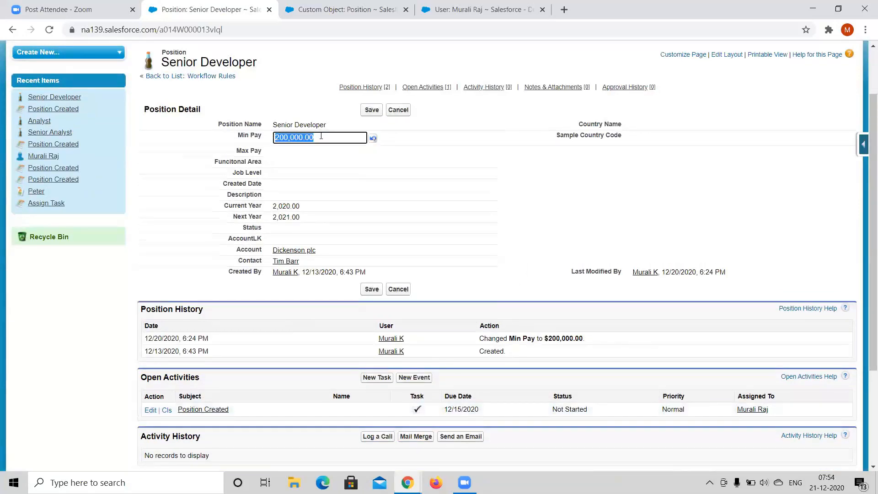
text(300000)
click(302, 98)
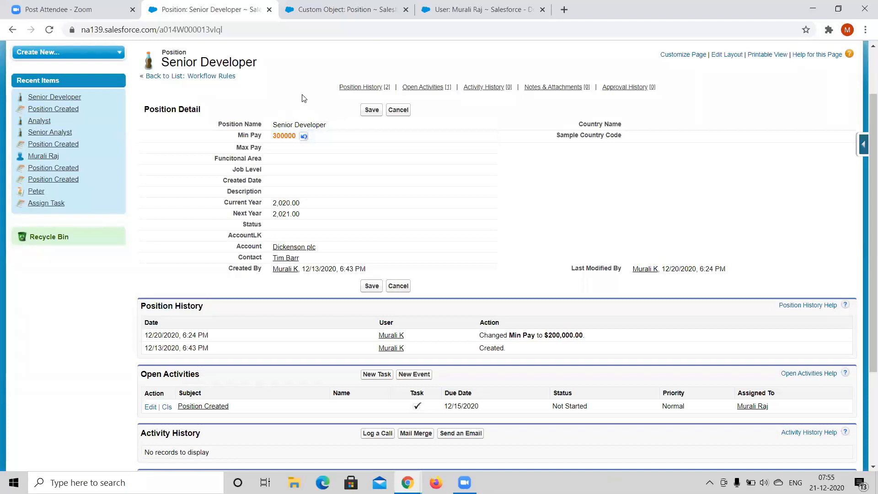
click(372, 110)
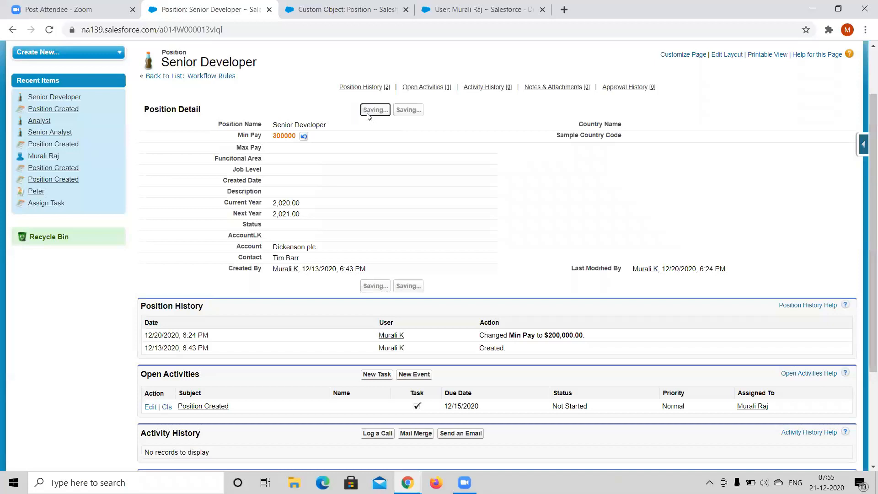
scroll(368, 116, down, 2)
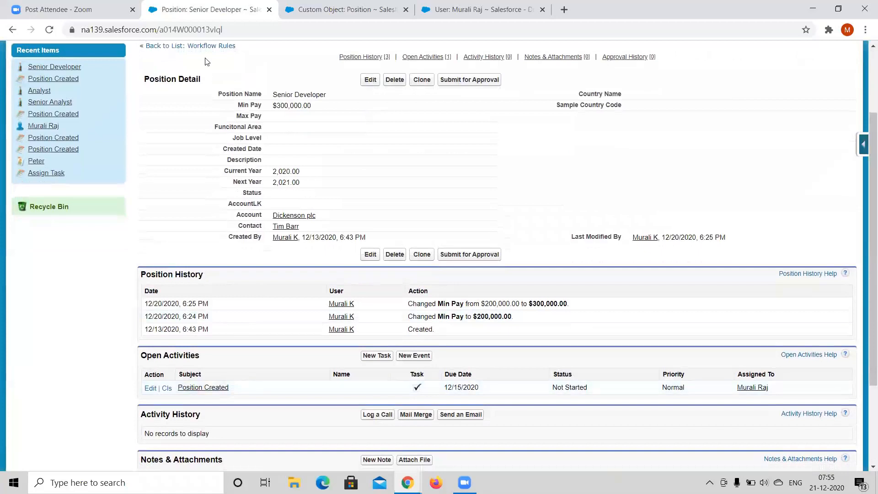
Compare Position WFRule1's evaluation criteria and rule criteria with the Senior Developer position's Min Pay and open activities
key(alt+Tab)
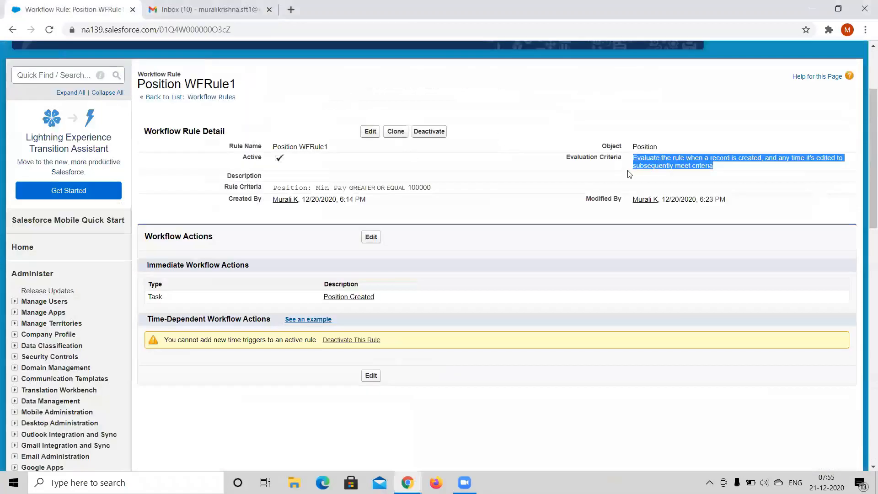
click(718, 172)
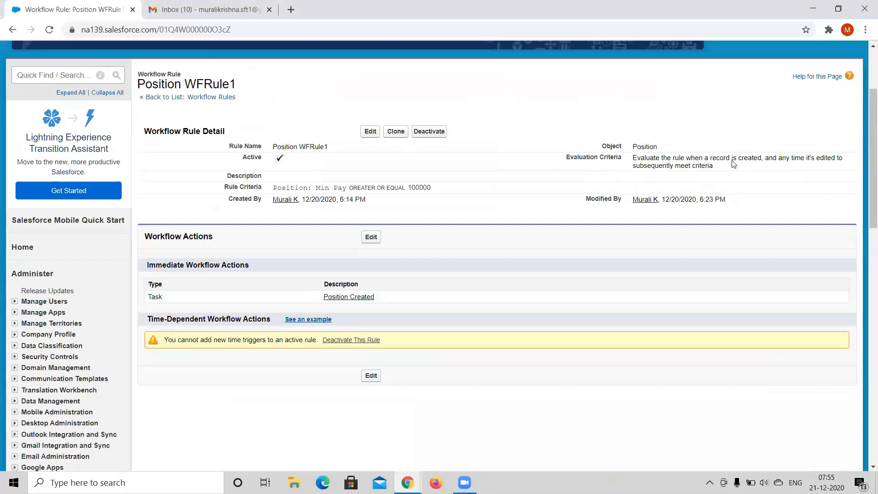
key(alt+Tab)
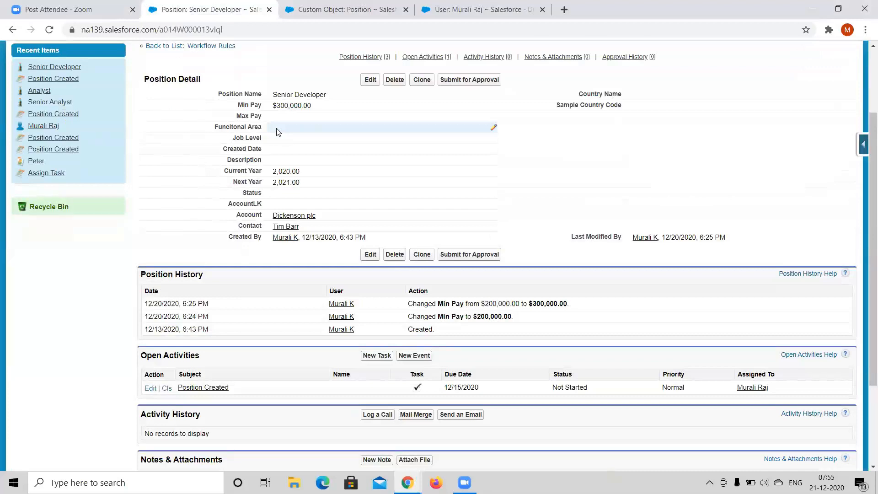
key(alt+Tab)
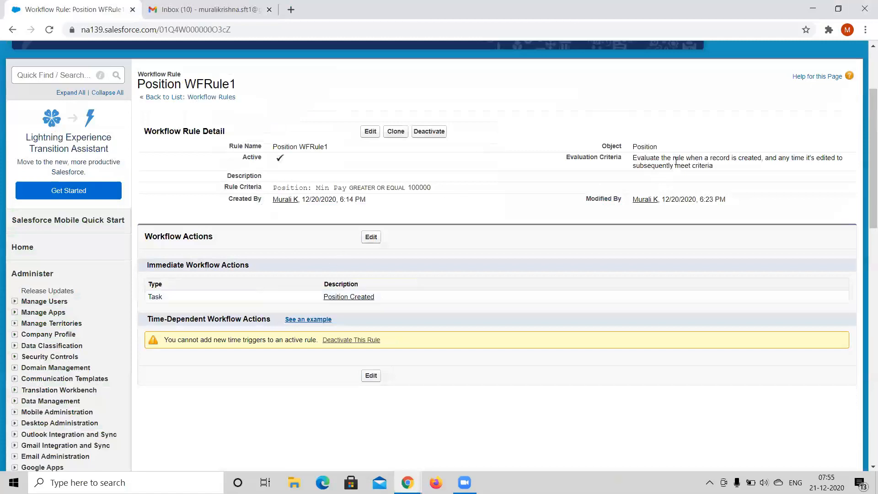
Lower the Senior Developer position's Min Pay to 50000, save the record and check its history and open activities
key(alt+Tab)
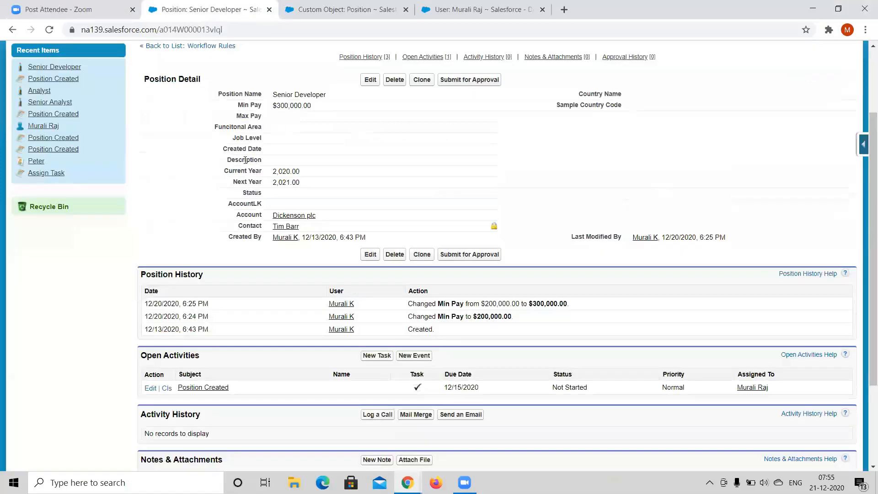
double_click(332, 107)
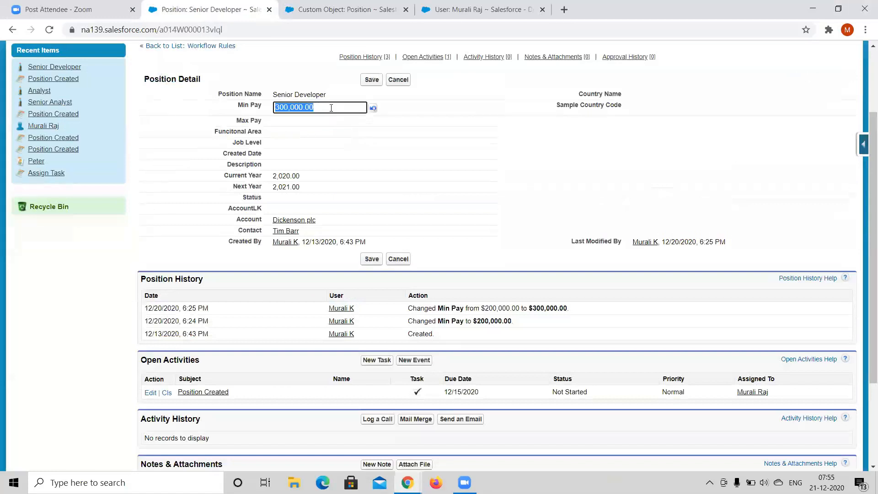
text(50000)
click(370, 80)
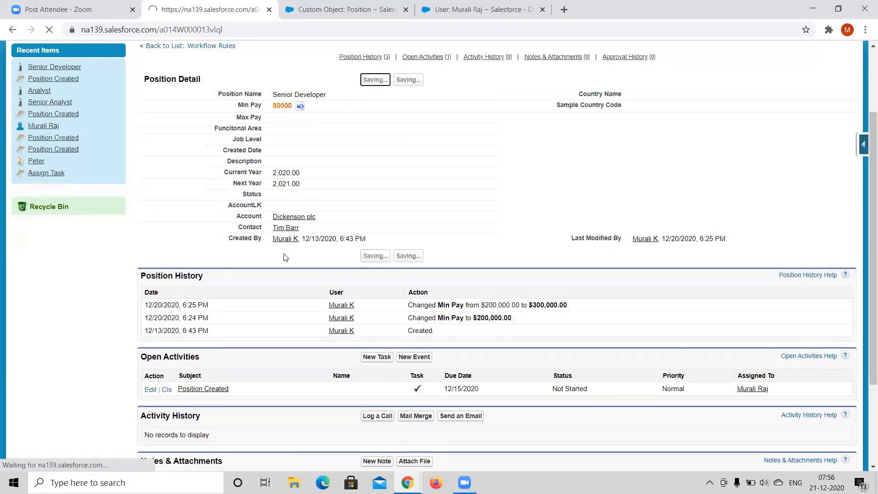
scroll(284, 258, down, 4)
scroll(284, 257, up, 2)
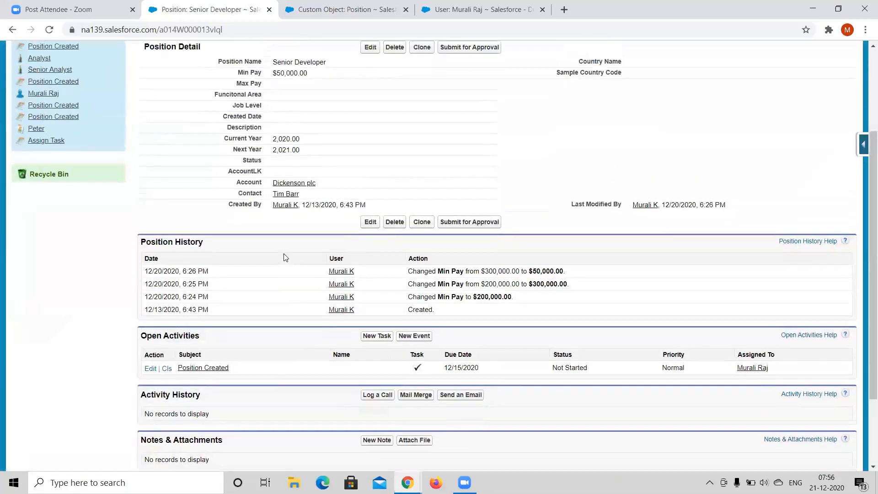
scroll(285, 257, up, 1)
scroll(284, 257, down, 1)
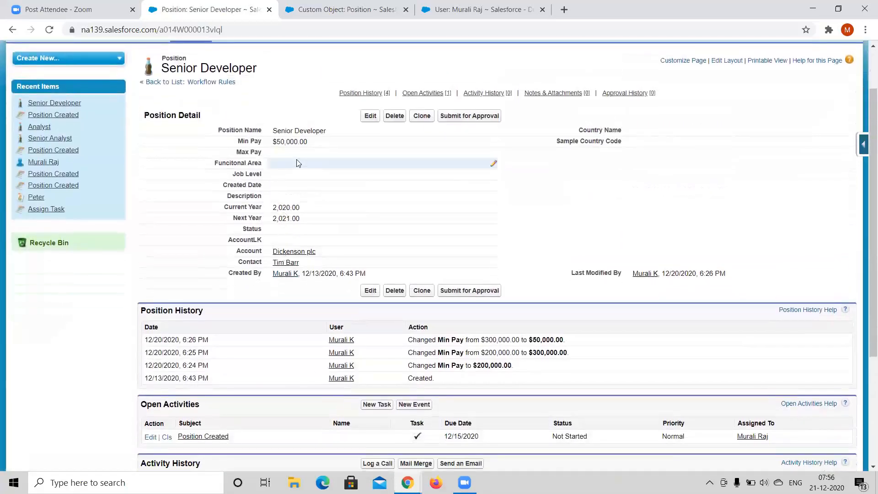
Set the Senior Developer position's Min Pay to 100000, save it and compare its open activities with Position WFRule1's evaluation criteria
double_click(313, 142)
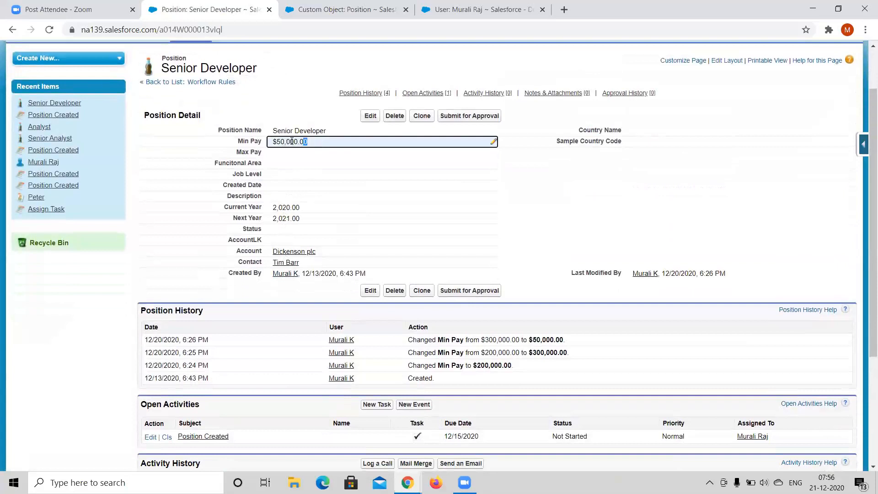
drag(308, 143, 274, 145)
double_click(372, 144)
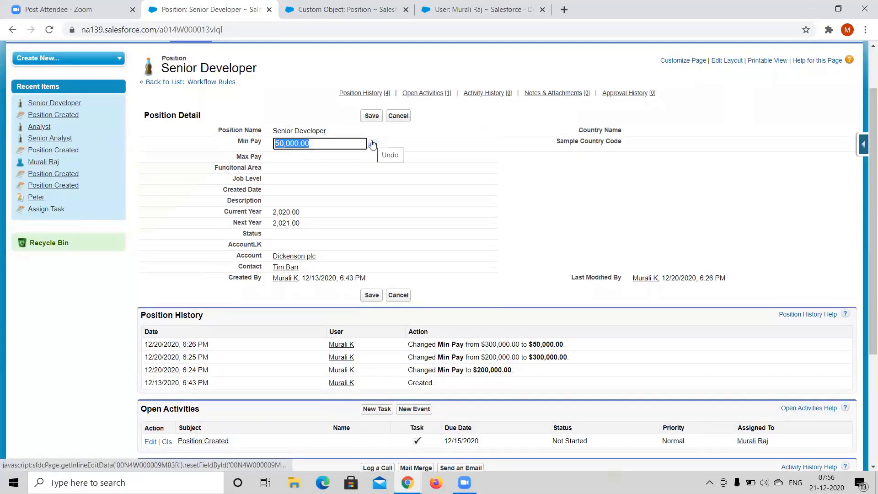
text(100000)
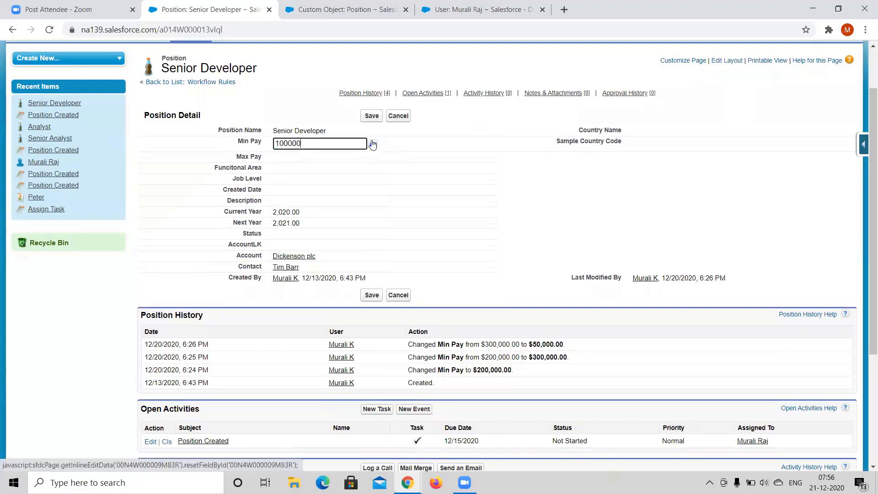
click(373, 117)
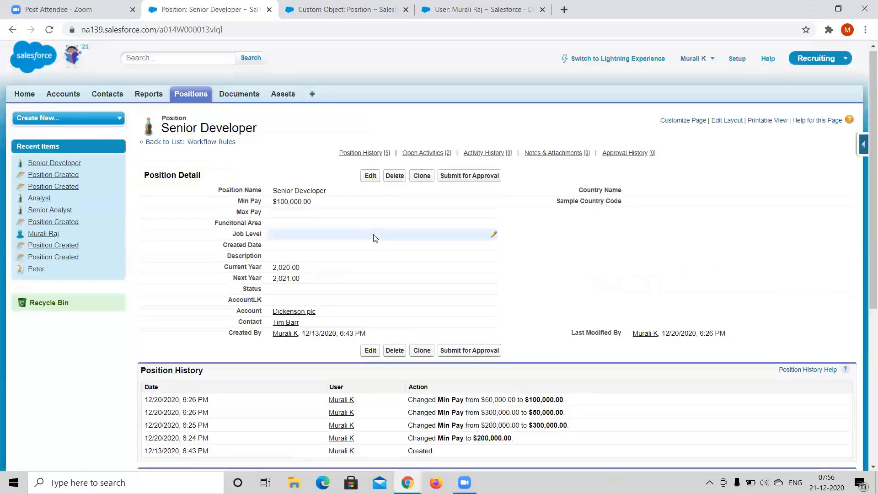
scroll(373, 235, down, 5)
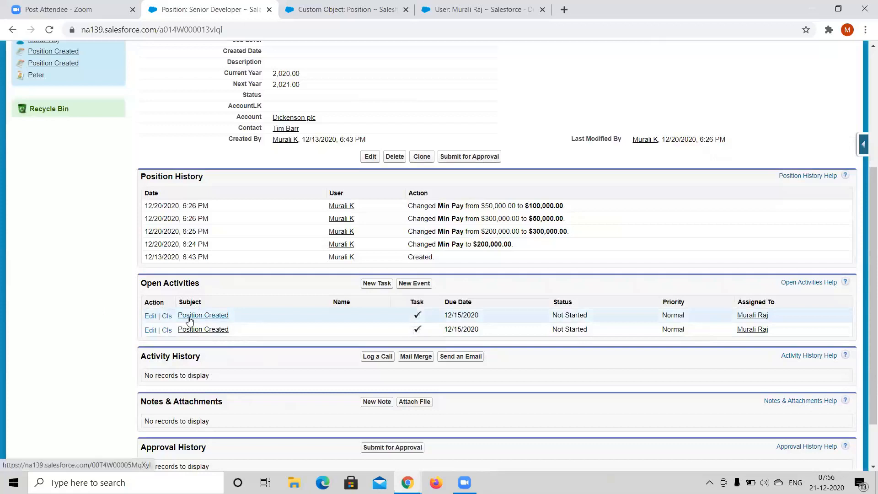
scroll(190, 320, up, 1)
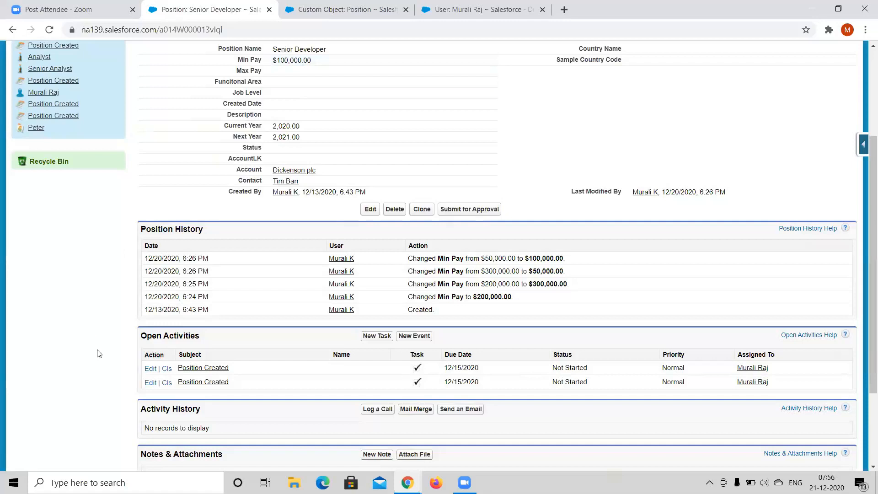
key(alt+Tab)
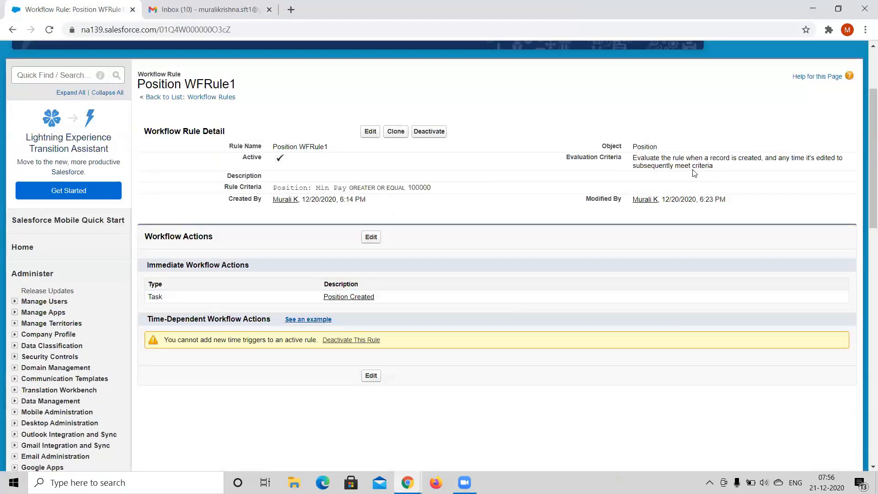
key(alt+Tab)
Raise the Senior Developer position's Min Pay to 200000, save it and check its open activities against Position WFRule1's criteria
scroll(325, 170, down, 1)
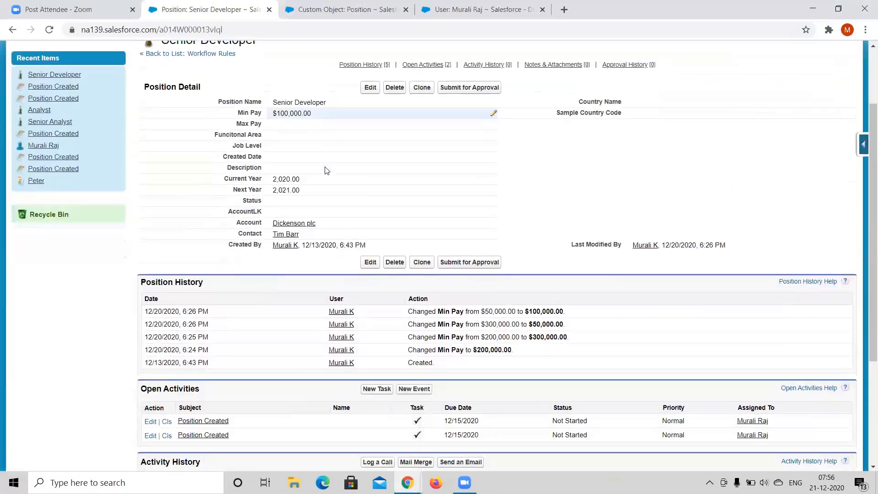
double_click(327, 113)
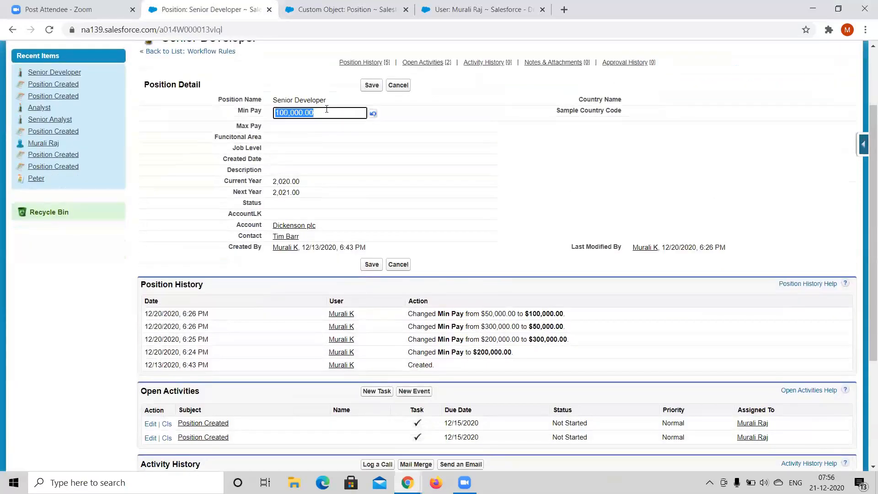
text(200000)
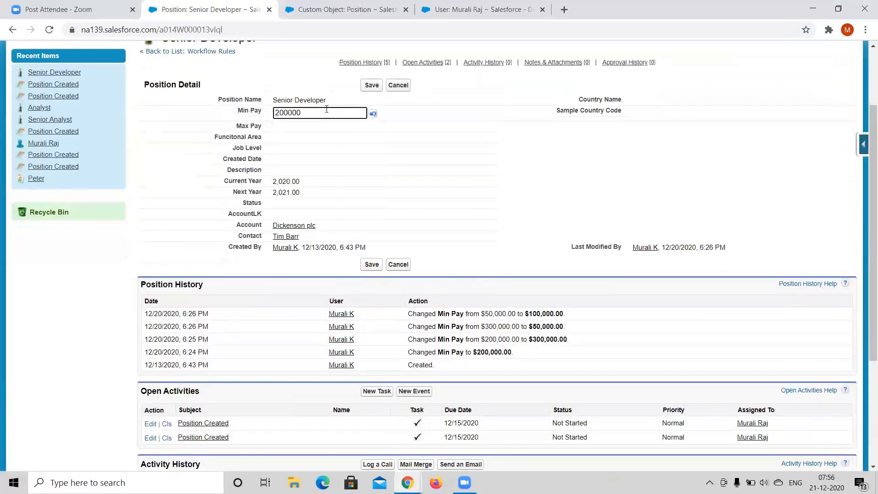
click(372, 85)
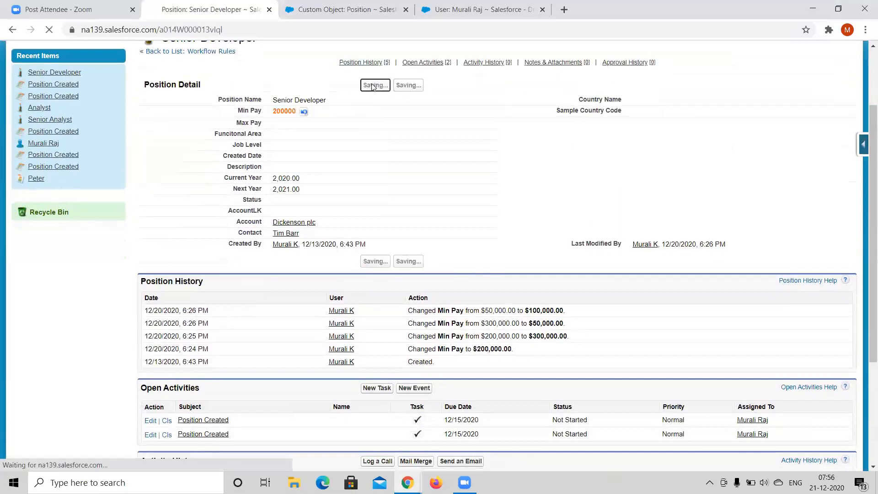
scroll(323, 316, down, 4)
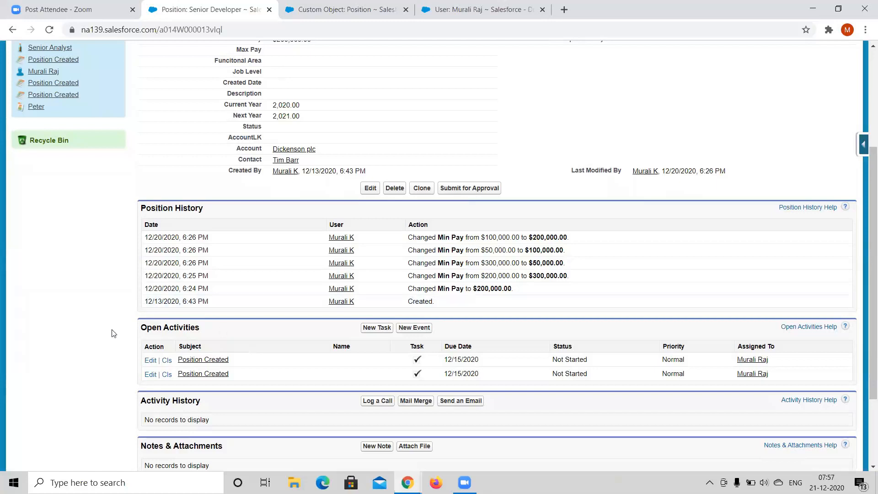
key(alt+Tab)
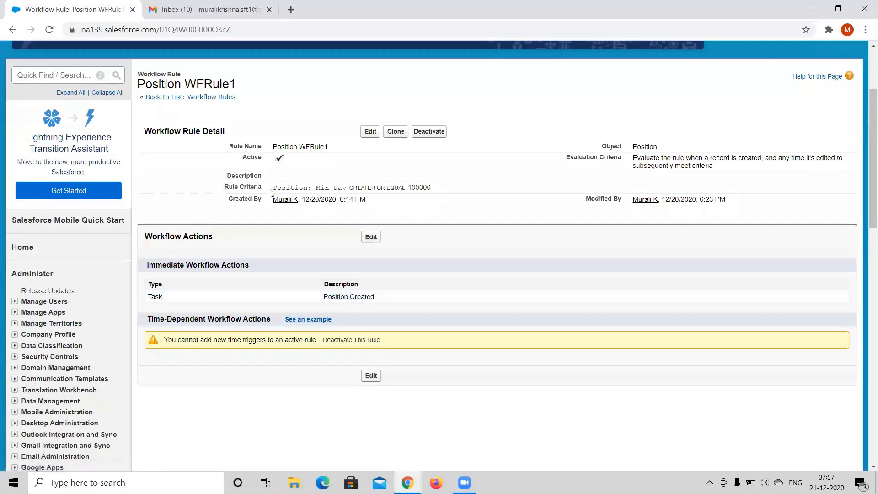
Open the Position WFRule1 workflow rule for editing and review the operators available for the Min Pay criterion
drag(284, 188, 436, 189)
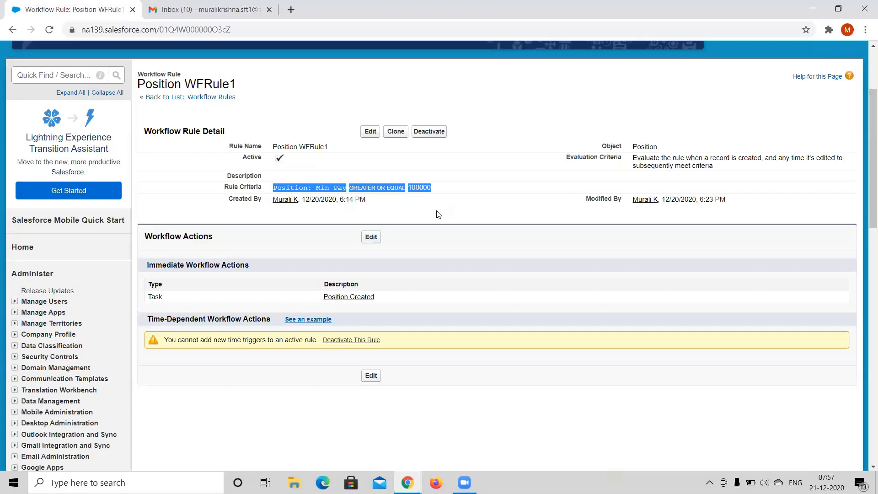
click(370, 134)
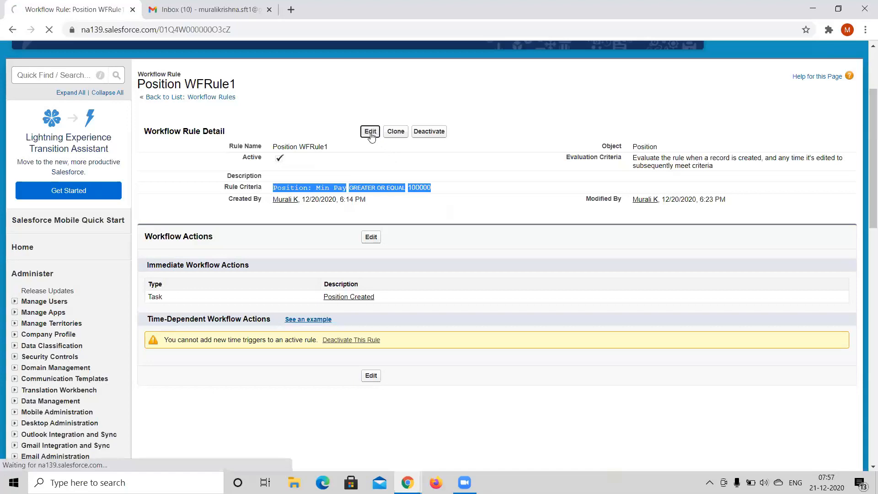
scroll(389, 338, down, 3)
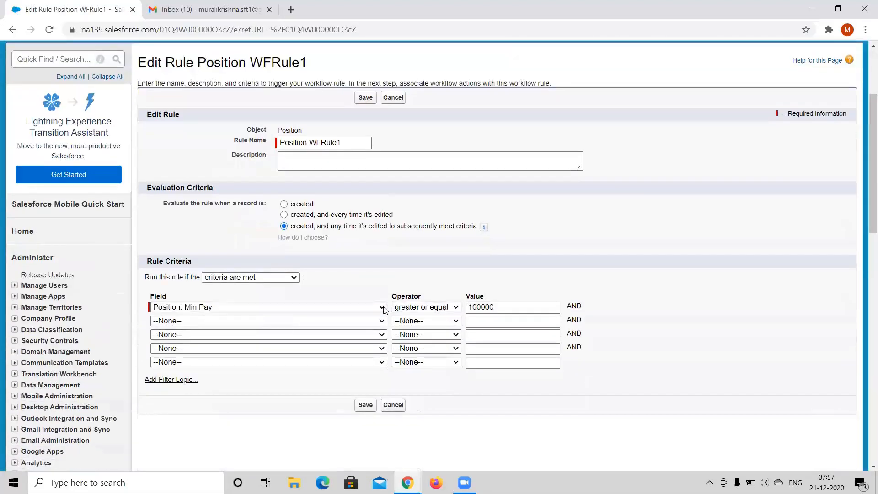
click(407, 309)
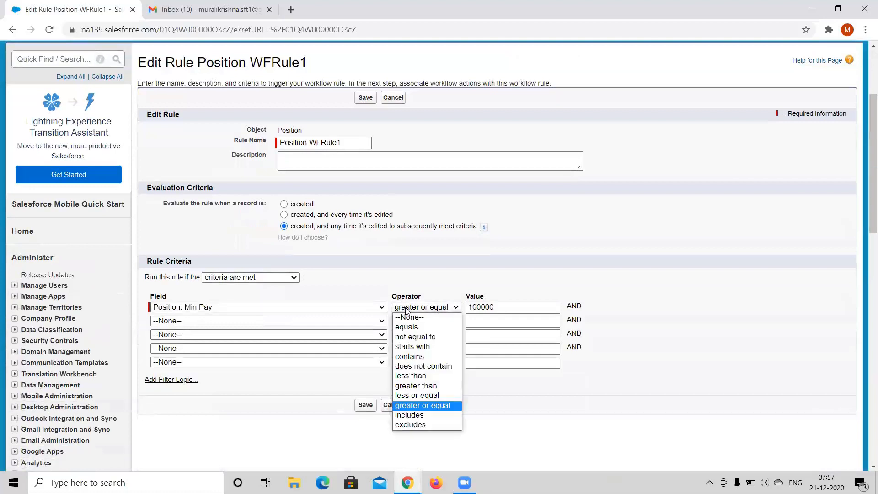
click(487, 280)
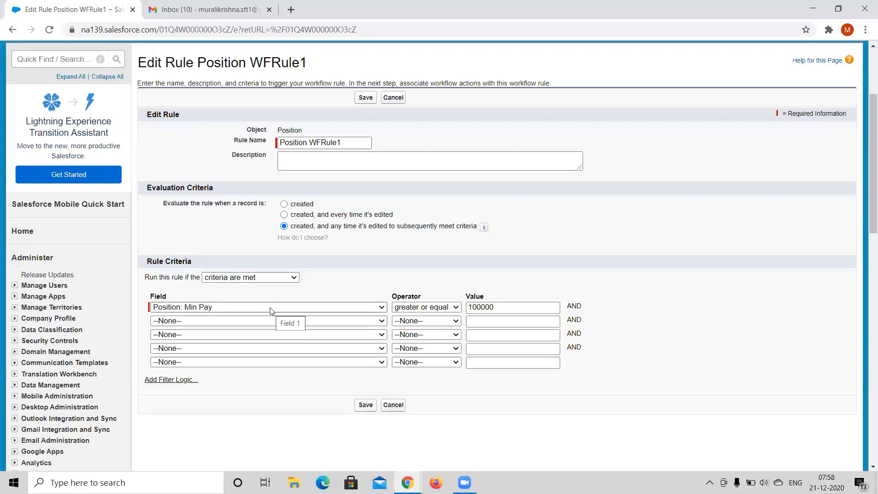
Set the value of the Position: Min Pay criterion to 200000
drag(514, 307, 465, 312)
key(BackSpace)
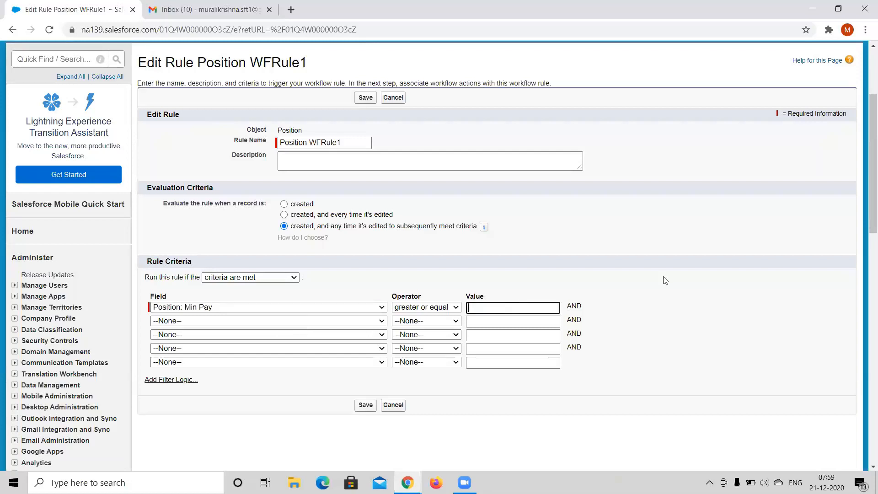
click(503, 311)
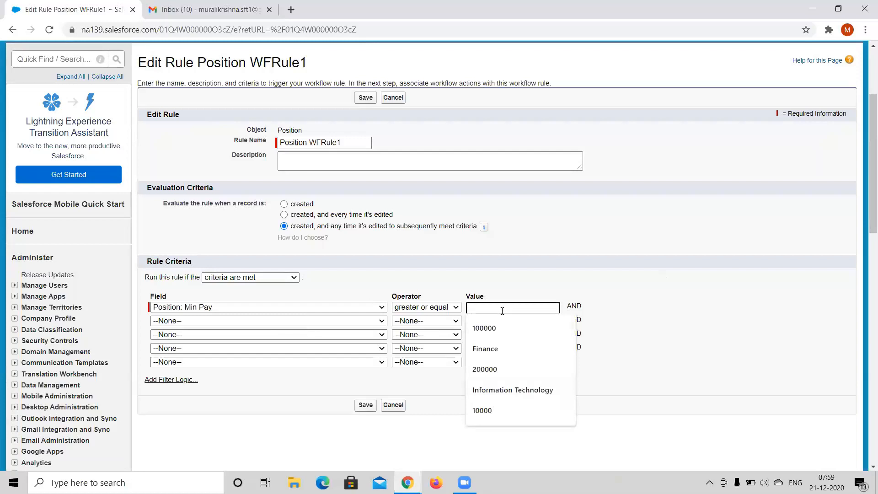
text(1)
key(BackSpace)
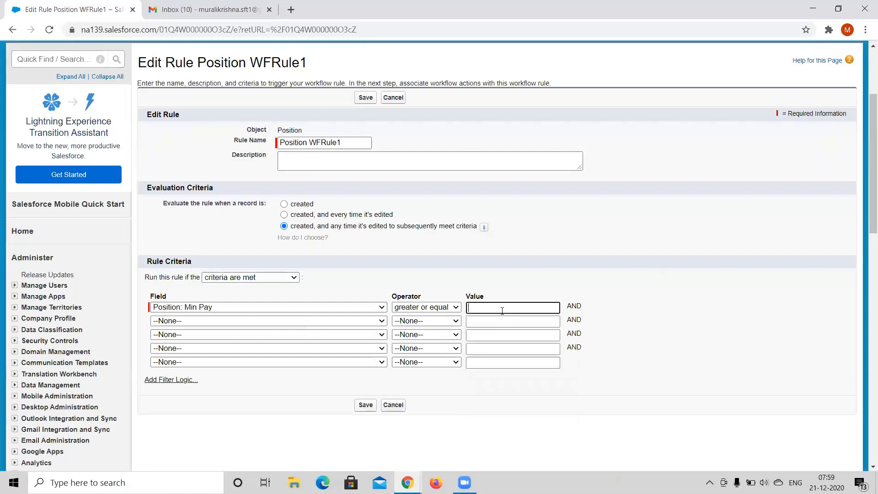
text(200000)
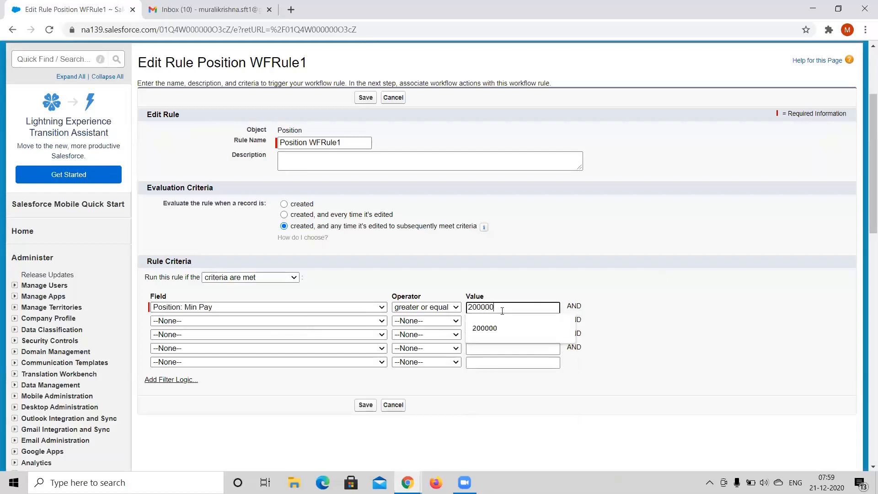
key(Escape)
click(686, 281)
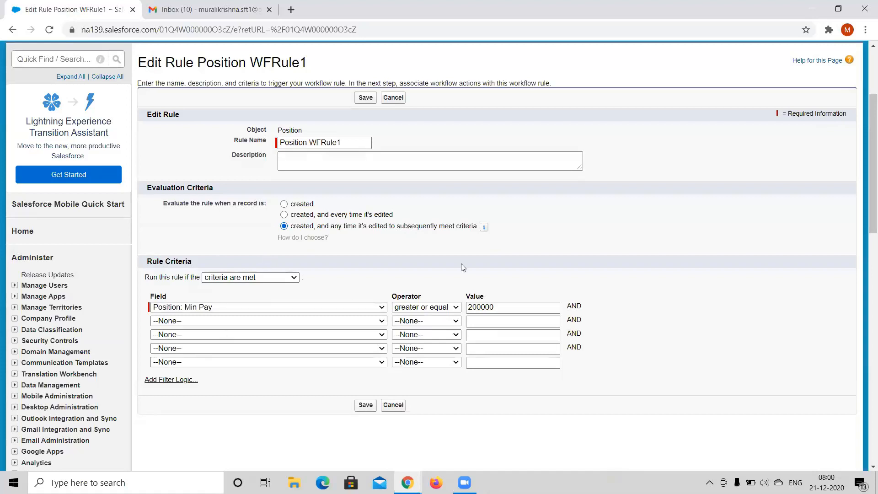
click(226, 281)
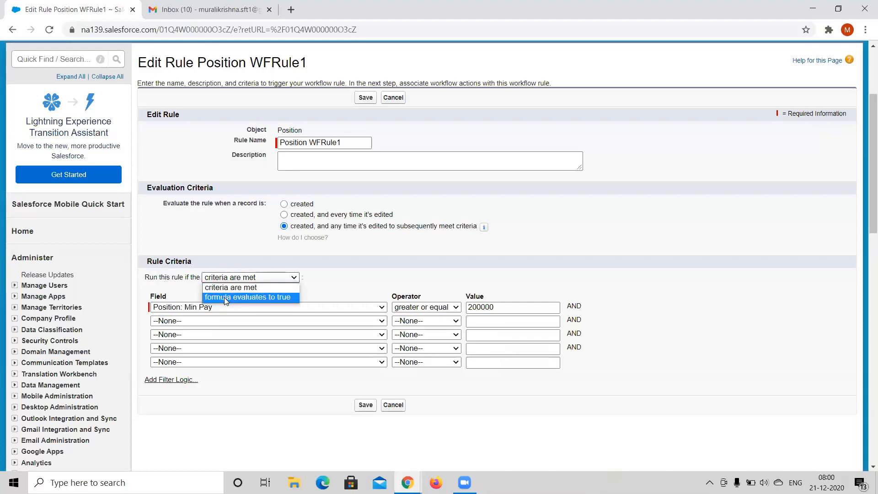
click(224, 297)
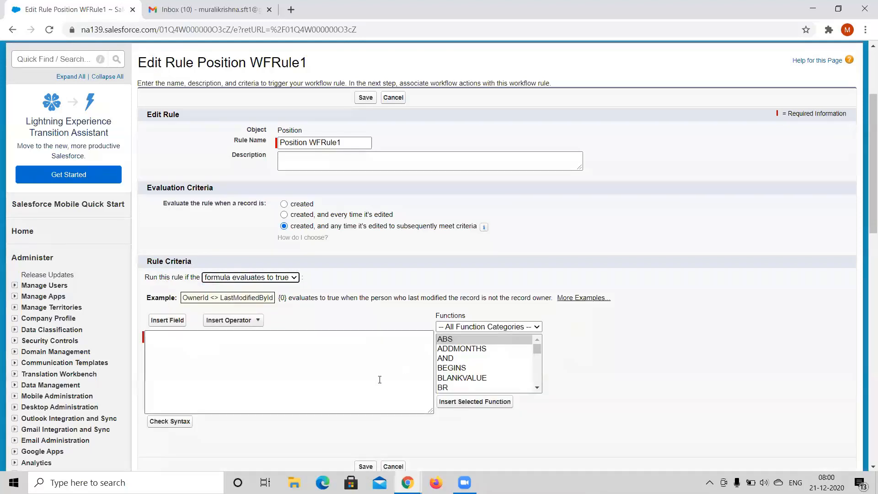
click(668, 366)
scroll(361, 330, down, 1)
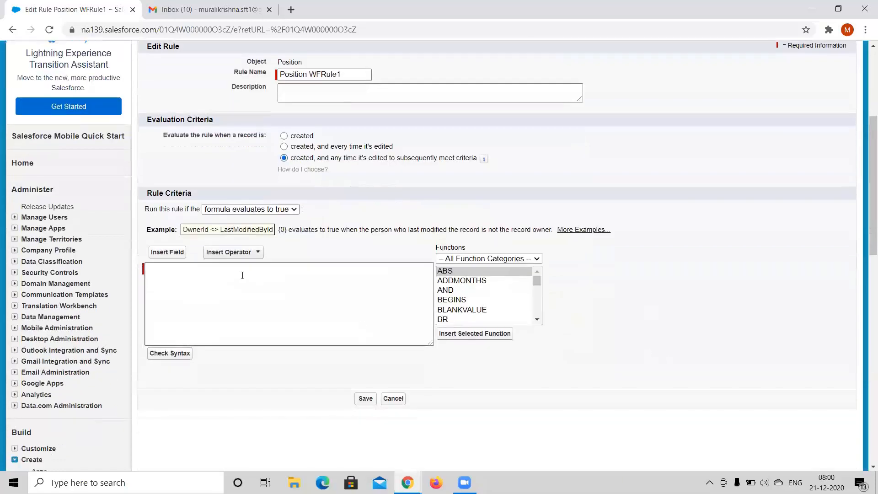
click(239, 274)
click(247, 209)
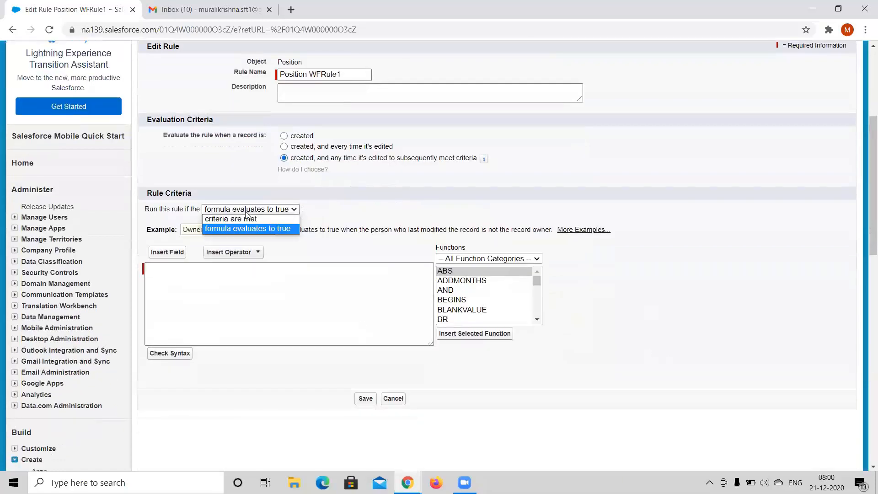
click(245, 218)
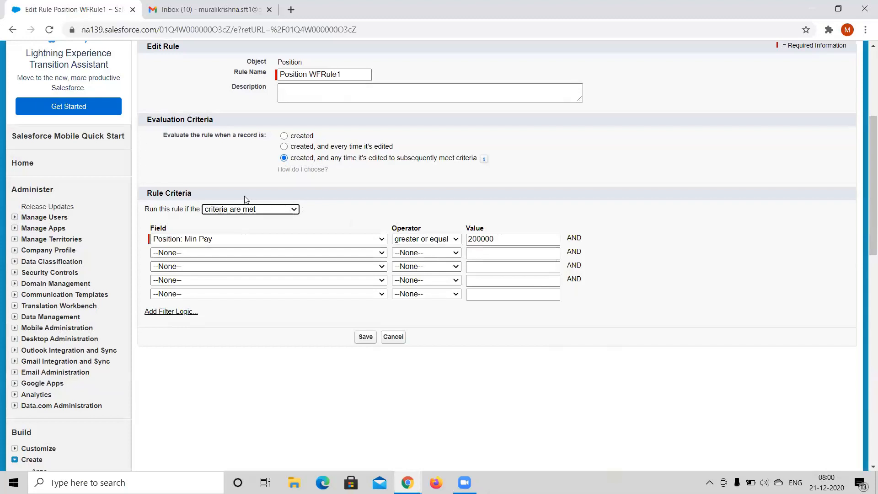
Switch the rule condition to formula evaluates to true and build the formula Min_Pay__c >= 100000 from the Min Pay field
click(248, 210)
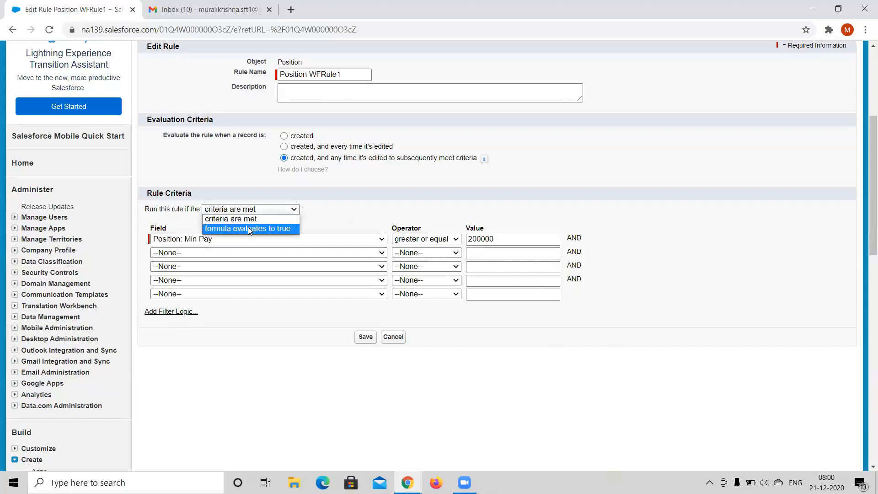
click(248, 229)
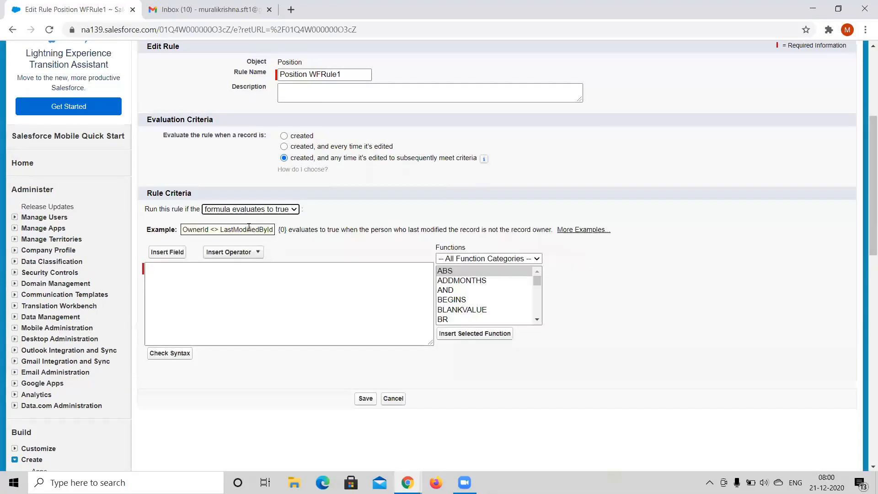
click(208, 307)
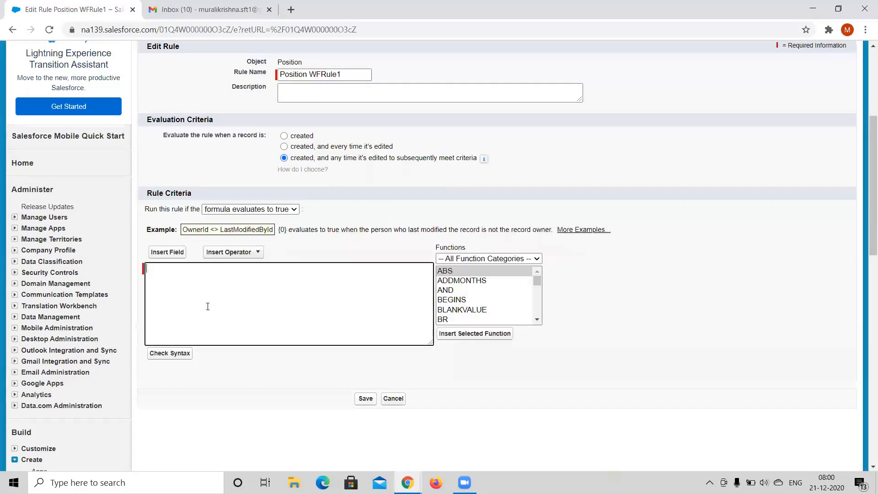
click(163, 252)
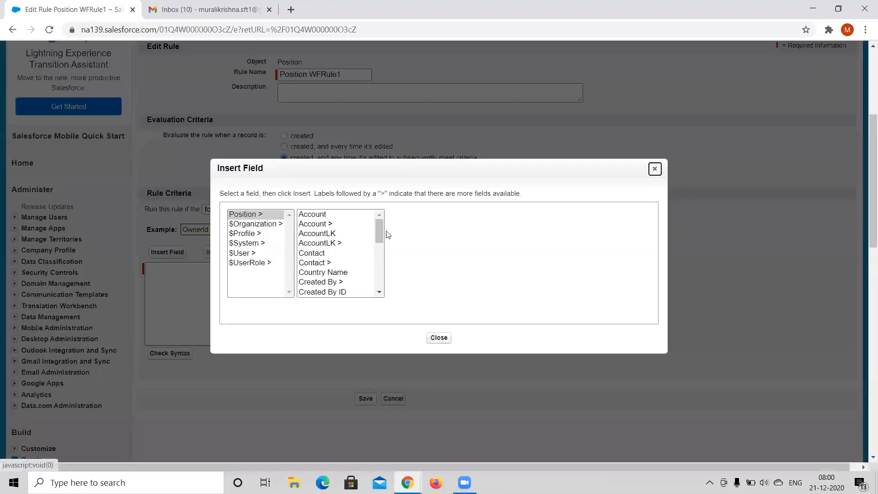
drag(379, 229, 379, 275)
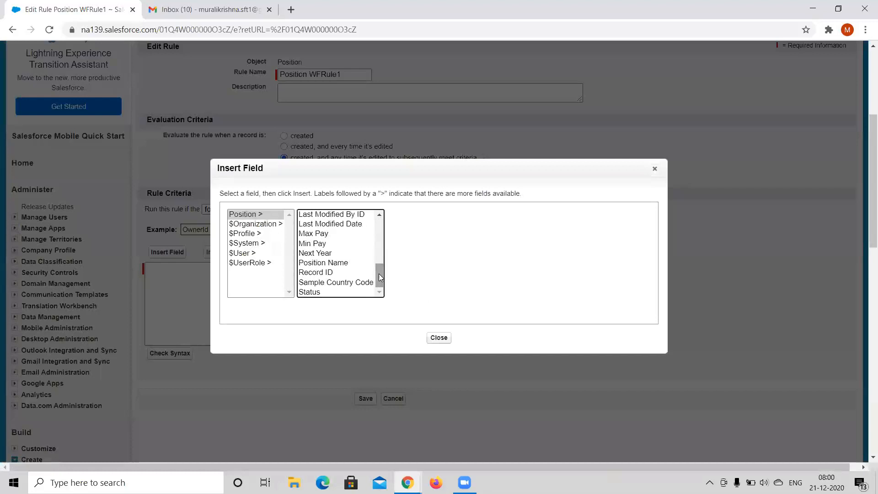
click(322, 244)
click(426, 274)
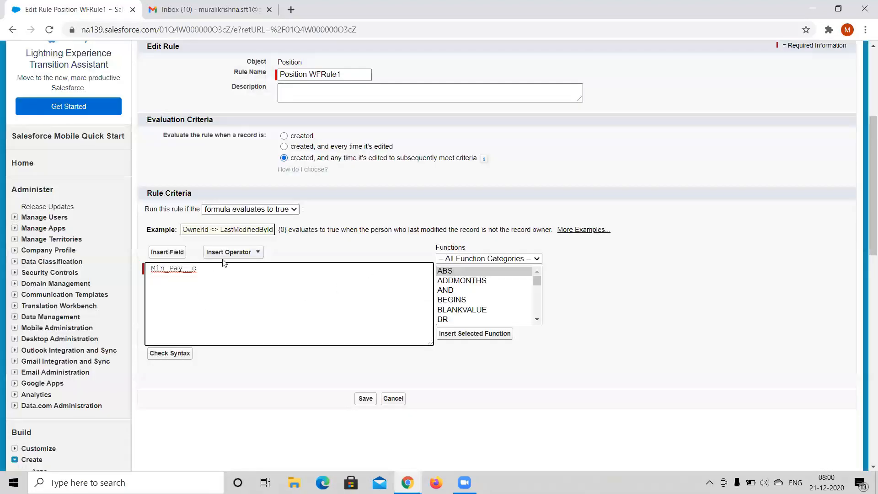
click(235, 252)
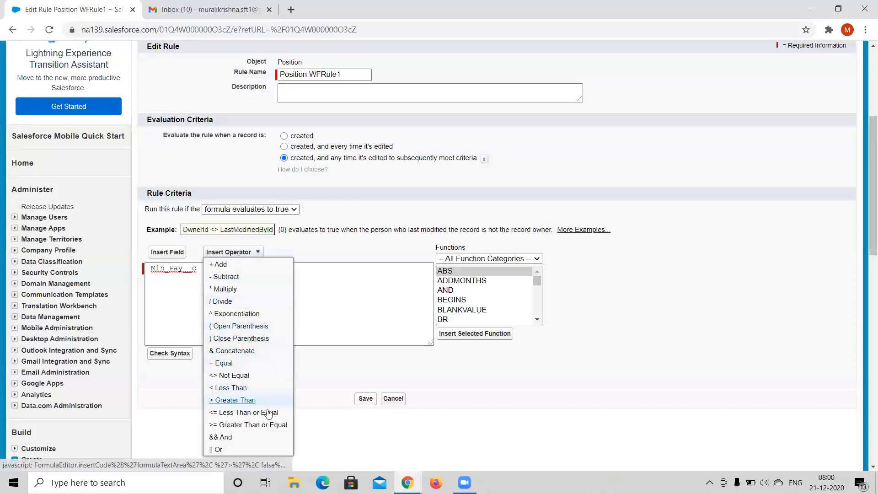
click(259, 426)
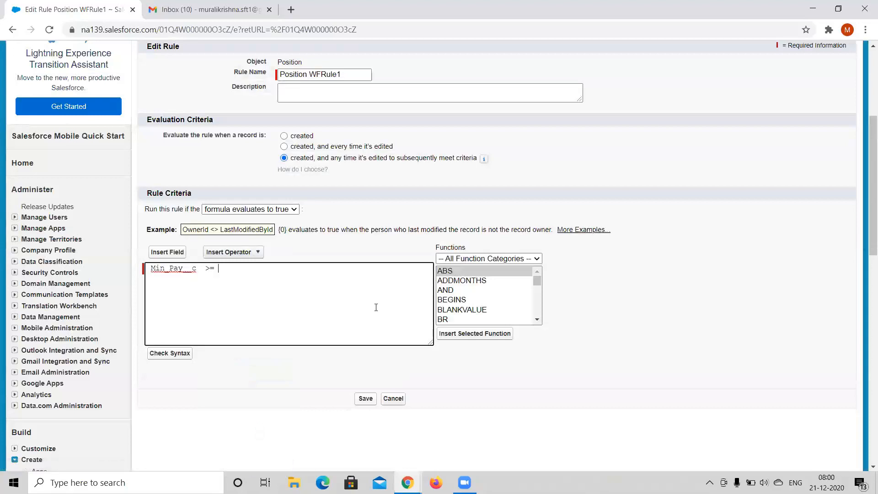
text(100000)
Browse the list of functions available for the rule's formula
click(539, 309)
click(539, 309)
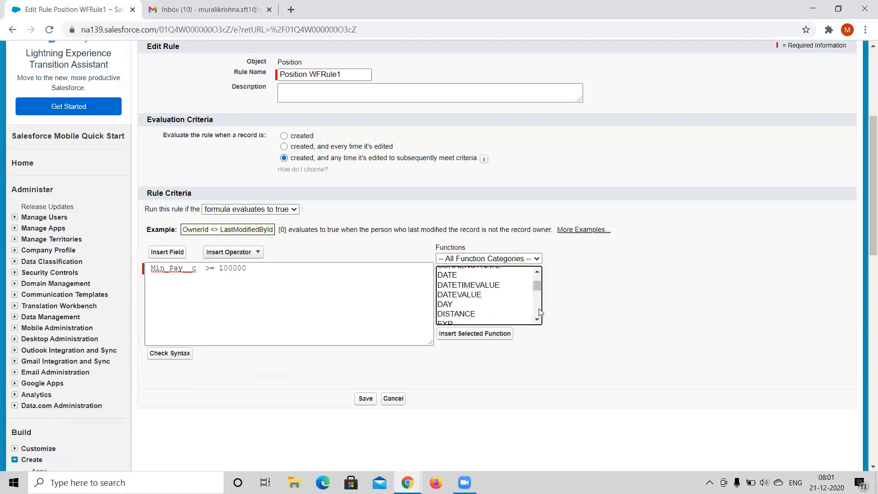
click(539, 309)
click(539, 309)
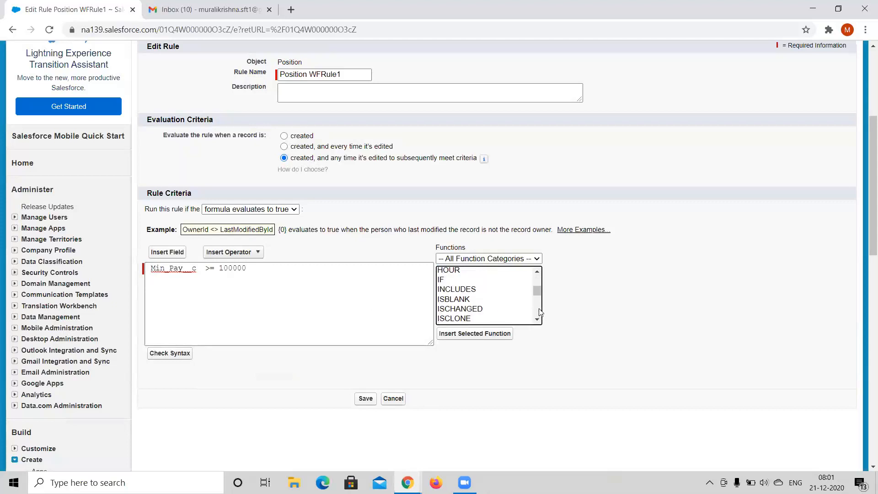
click(539, 309)
click(539, 309)
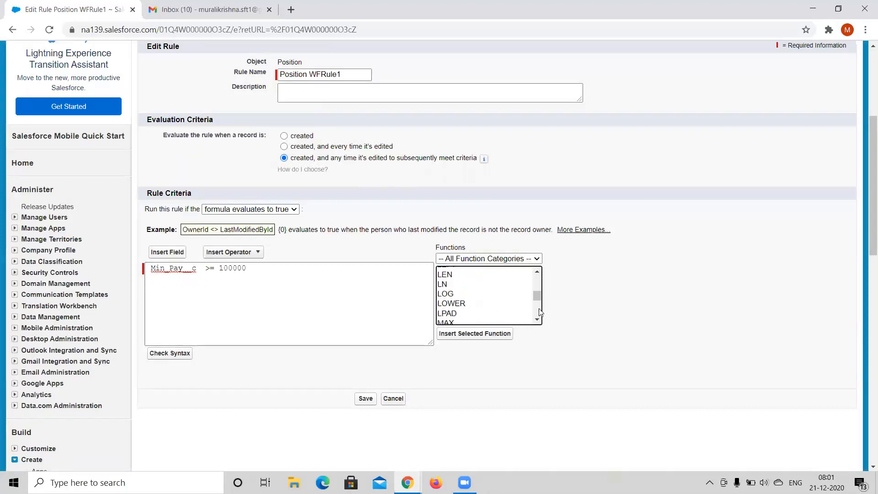
click(538, 309)
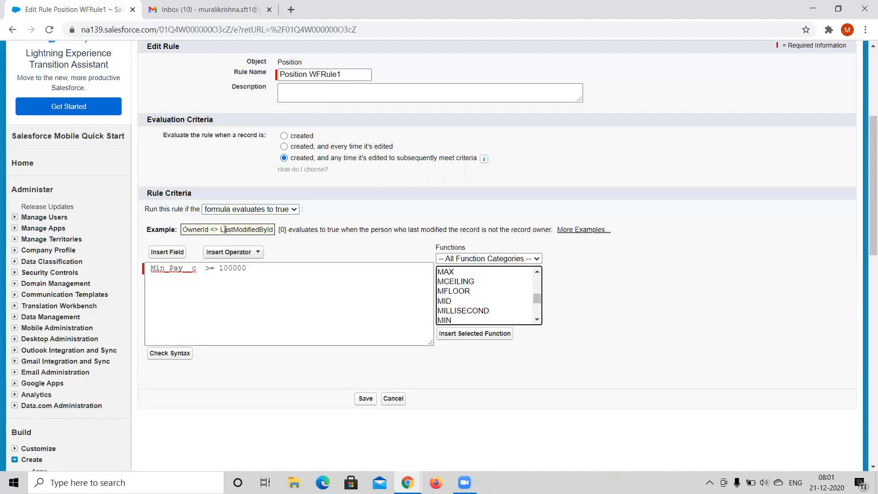
Switch the rule condition back to criteria are met
click(256, 211)
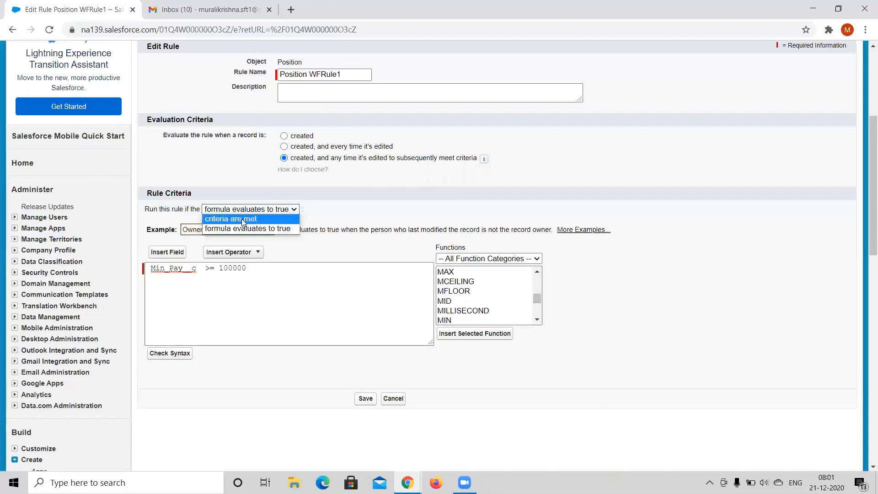
click(401, 215)
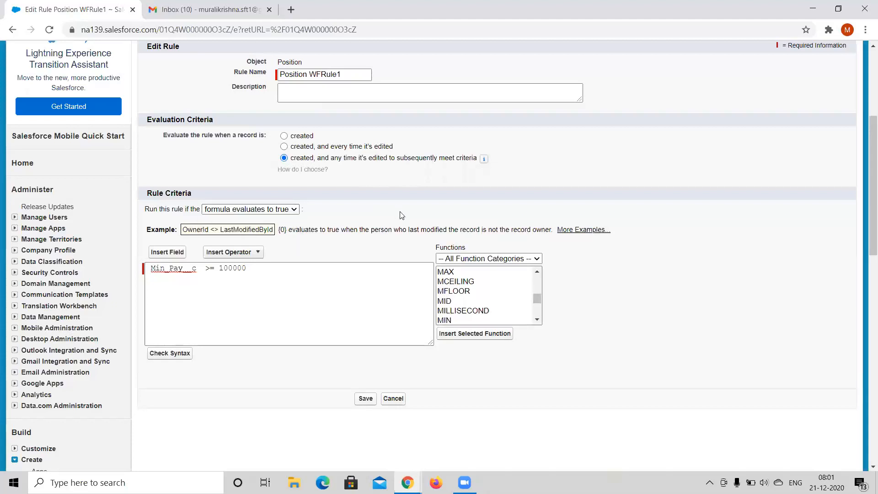
click(287, 210)
click(237, 219)
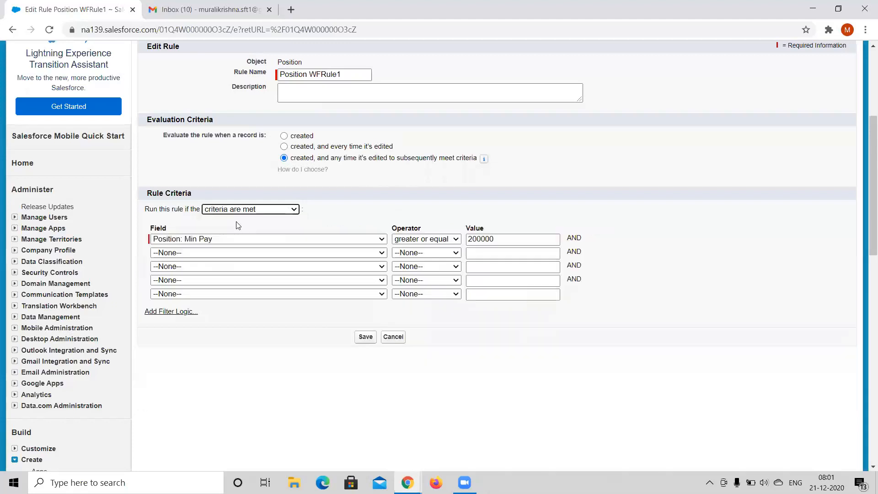
click(411, 267)
click(590, 266)
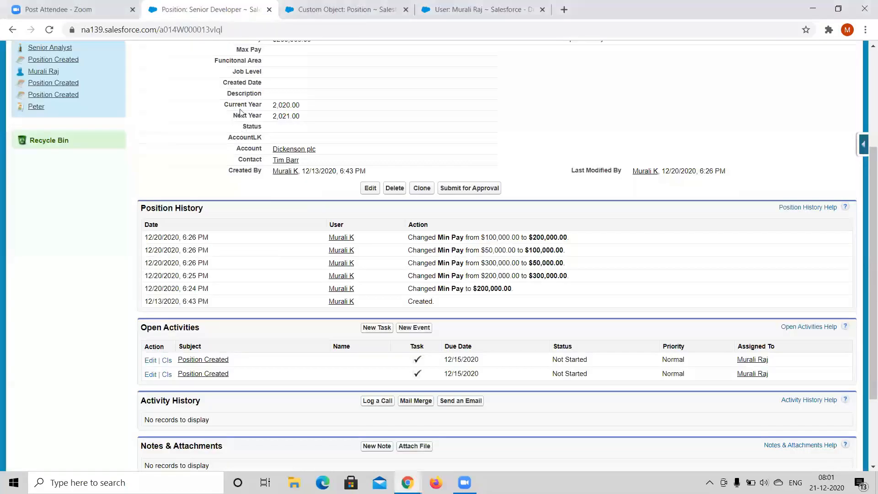
Check the pay fields on the Senior Developer position record, then choose Position: Max Pay as the rule's second criterion field
scroll(295, 89, up, 1)
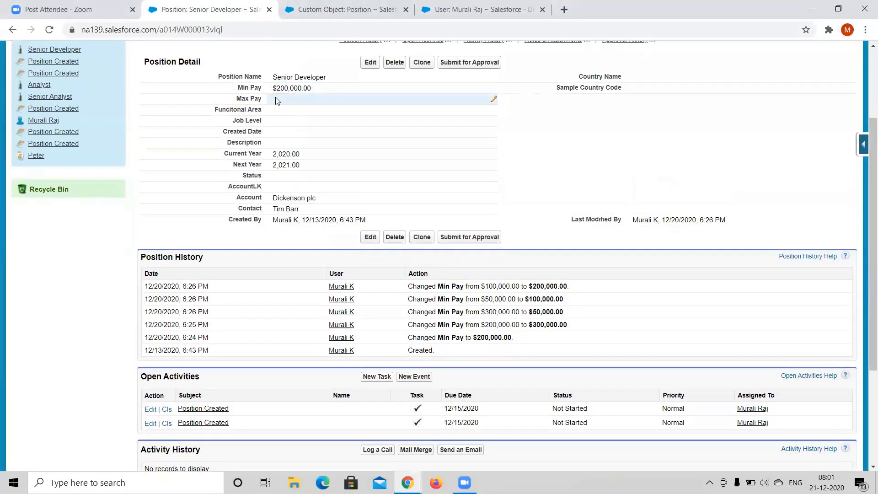
key(alt+Tab)
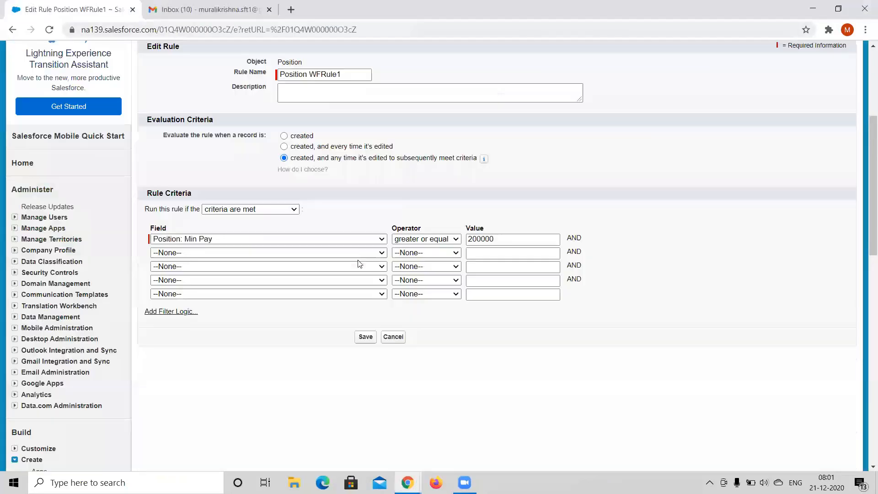
click(245, 253)
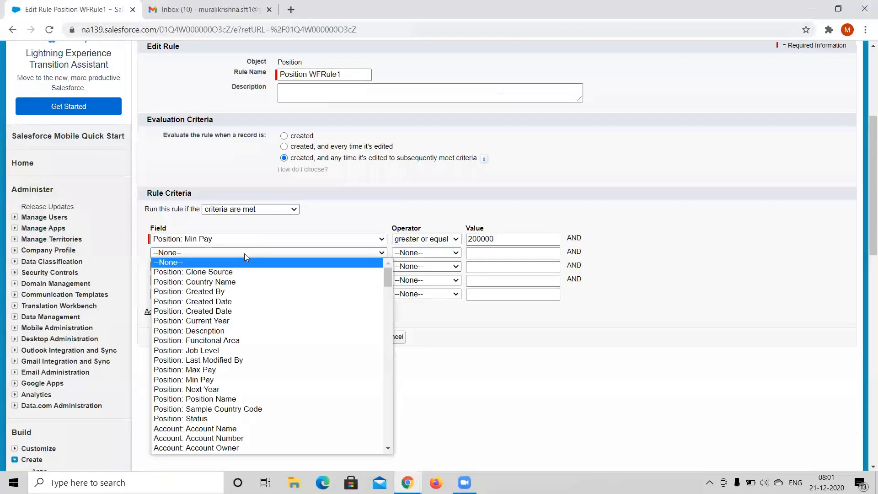
click(212, 371)
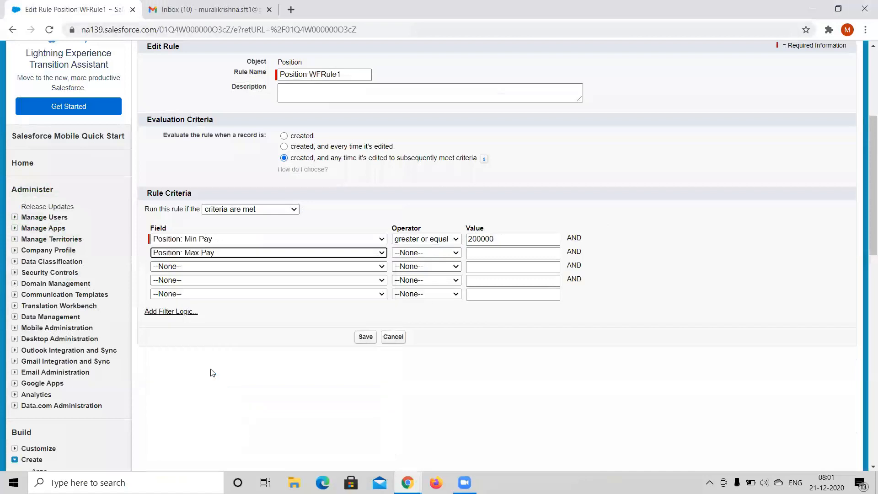
click(418, 253)
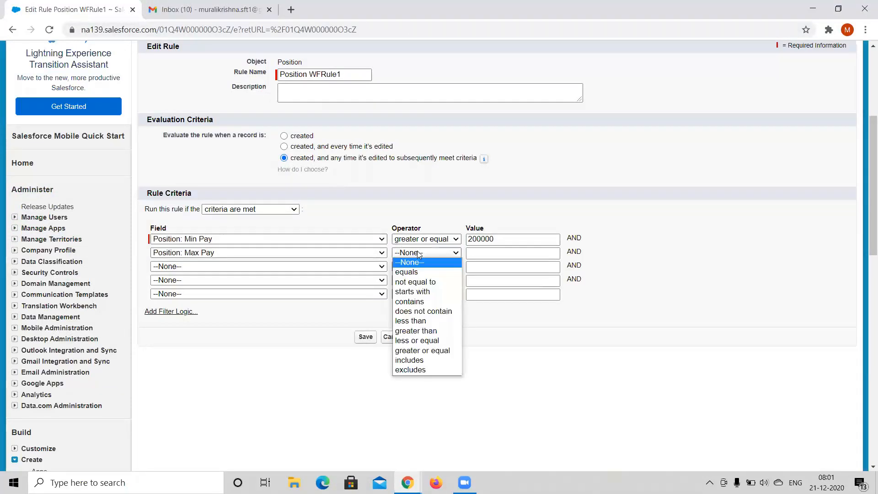
click(337, 228)
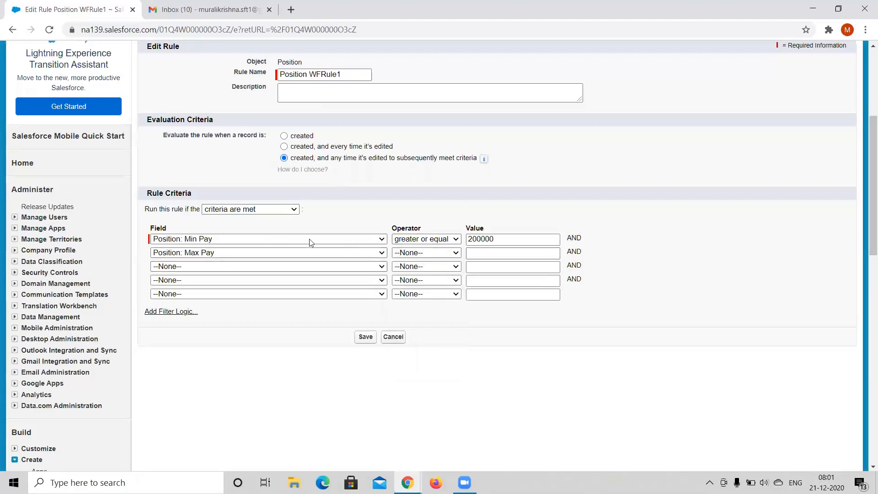
Add filter logic to the rule criteria, change it to 1 OR 2, and try to save the rule
click(164, 317)
scroll(378, 316, down, 1)
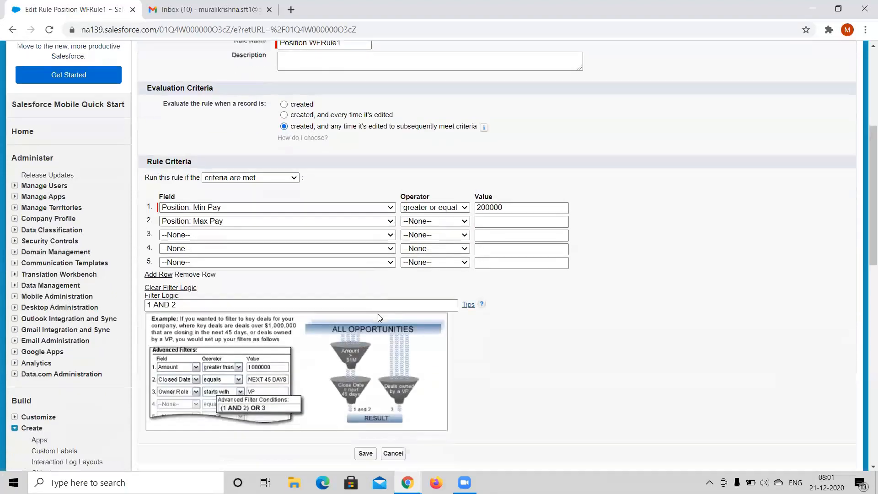
double_click(160, 282)
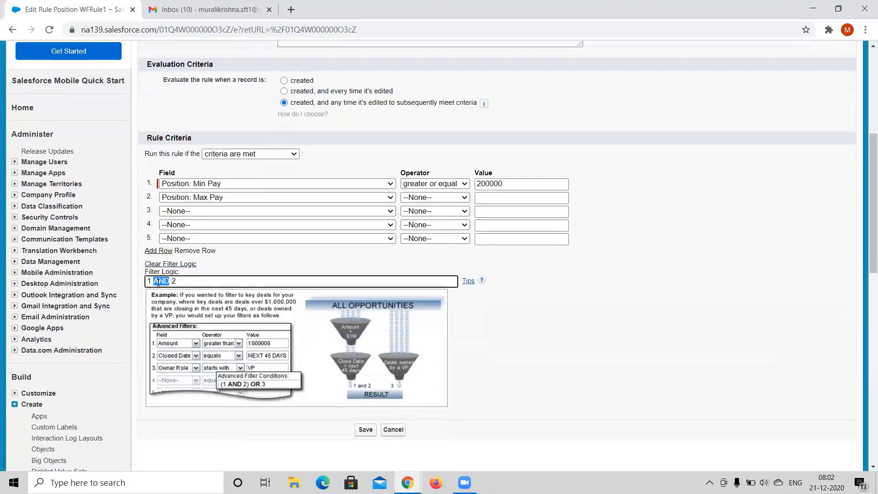
text(OR)
click(515, 295)
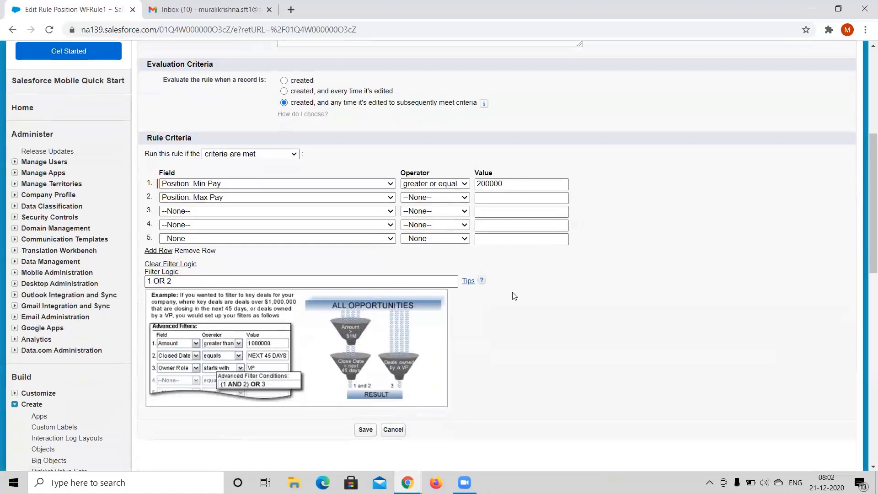
click(362, 430)
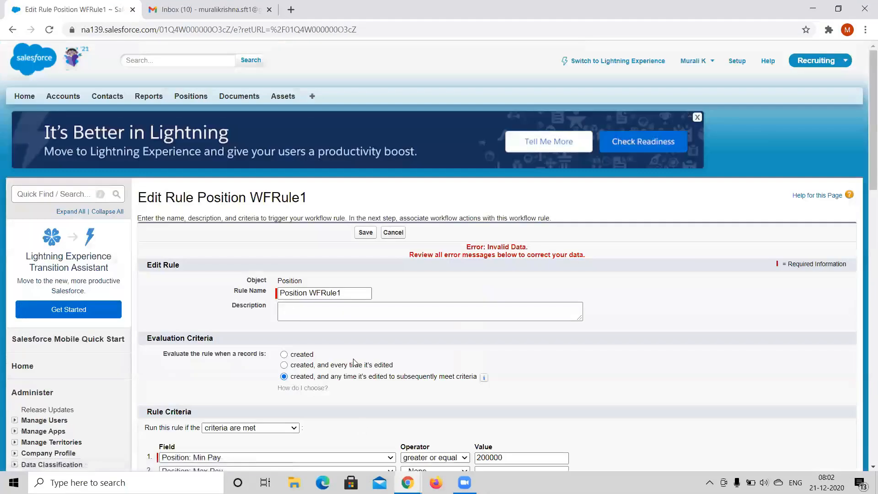
Clear the rule's filter logic, add it again, and set it to 1 OR 2
scroll(354, 360, down, 1)
scroll(355, 360, down, 3)
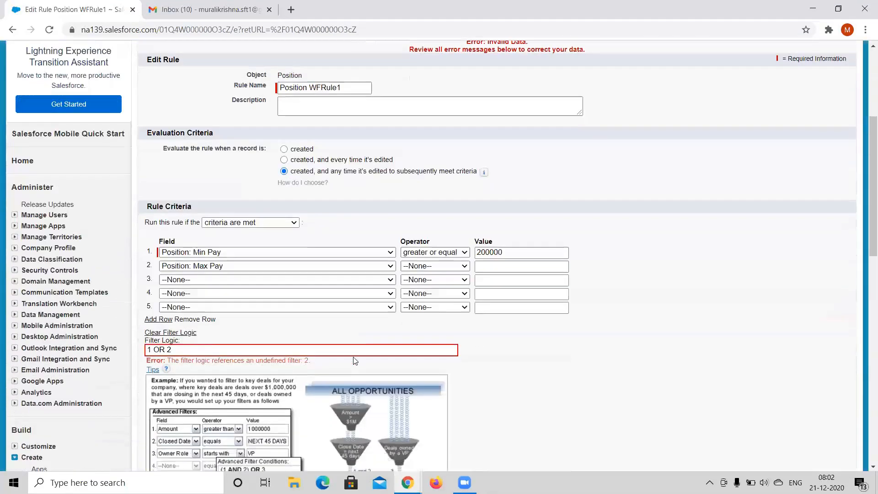
drag(196, 335, 70, 329)
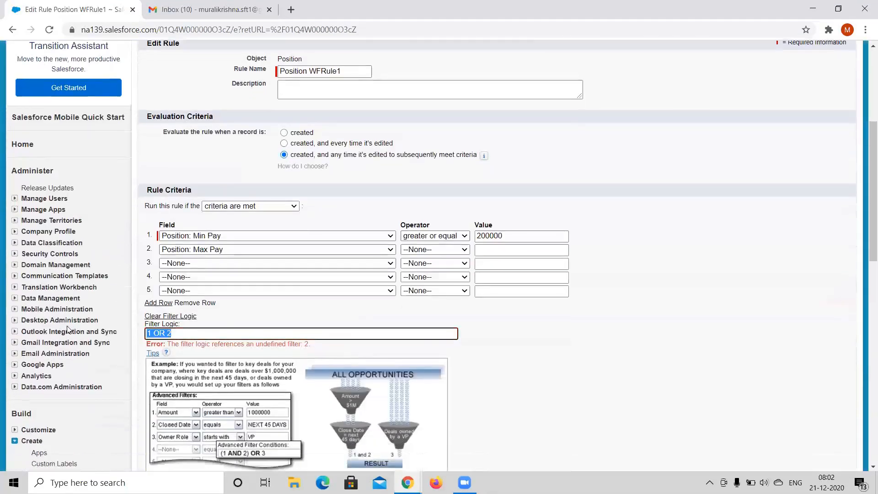
click(162, 334)
scroll(281, 315, down, 2)
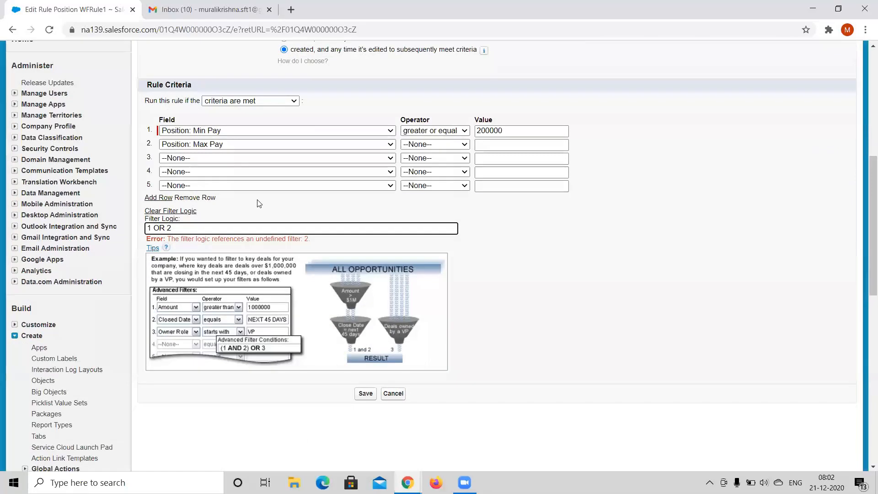
click(167, 211)
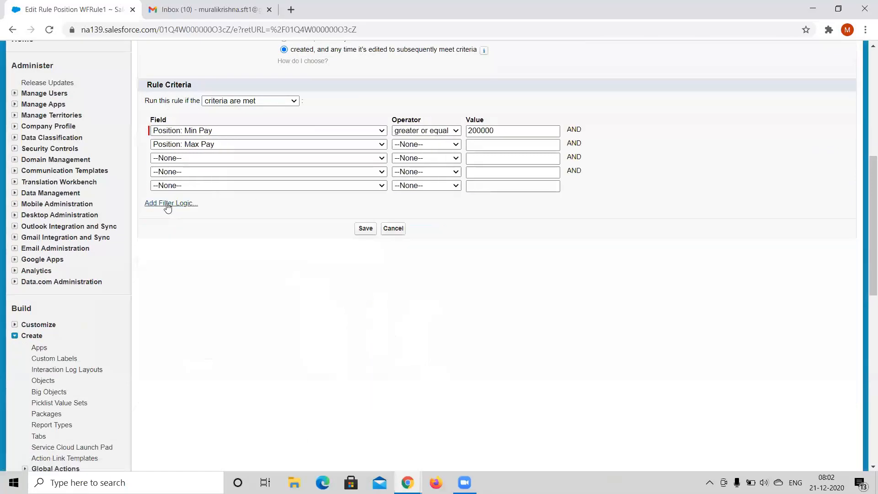
click(167, 204)
double_click(162, 228)
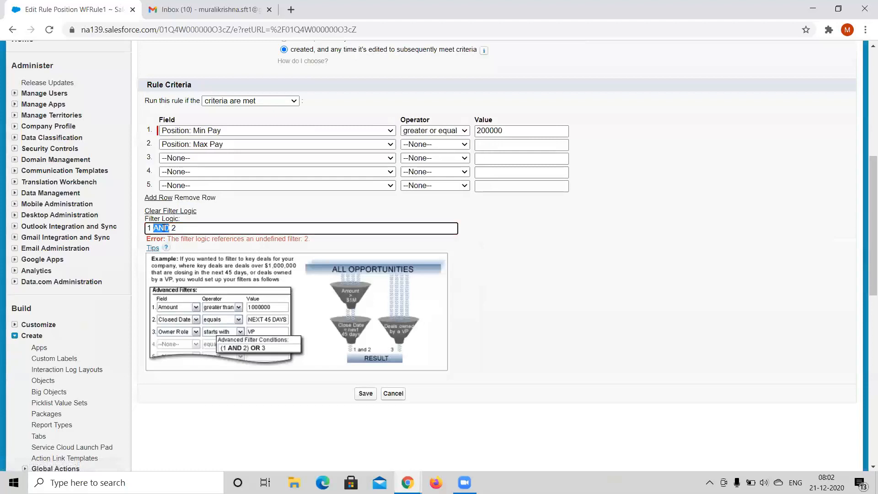
text(OR)
Set the Max Pay criterion's operator to greater than and the Min Pay criterion's value to 100000
click(463, 145)
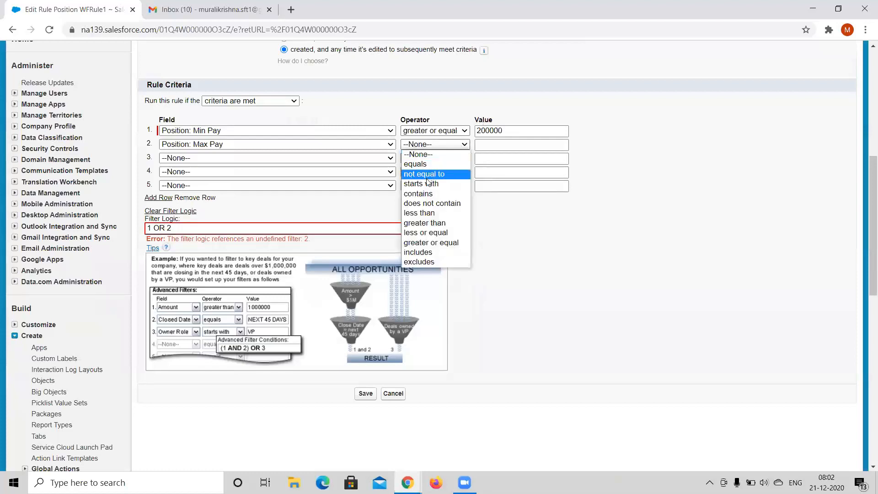
click(428, 222)
click(492, 145)
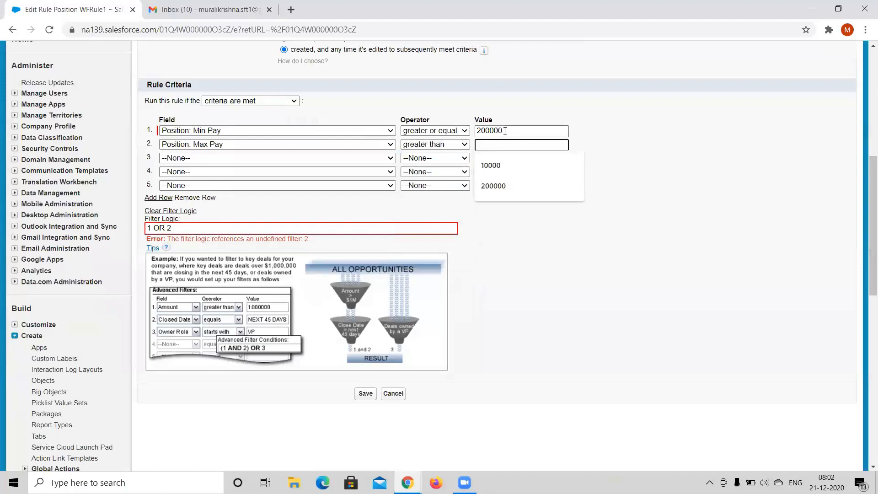
double_click(498, 131)
text(100000)
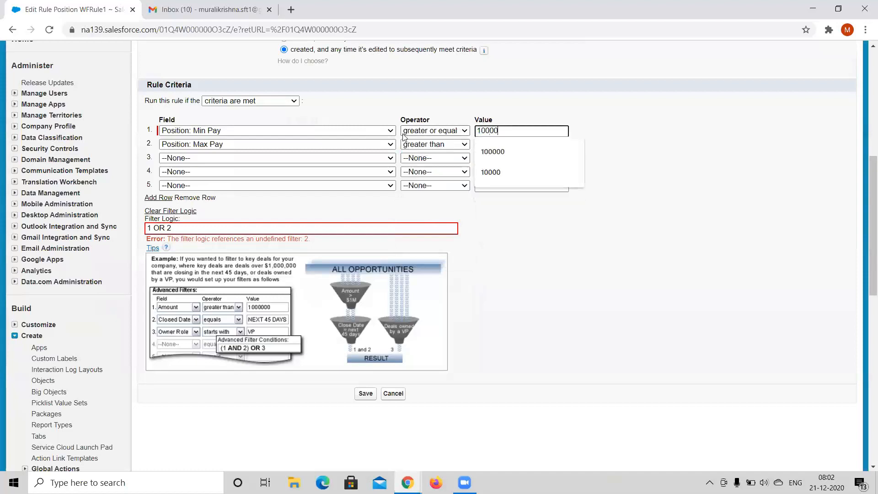
Set the Max Pay criterion's value to 150000 and save the workflow rule
key(Tab)
key(Tab)
key(Tab)
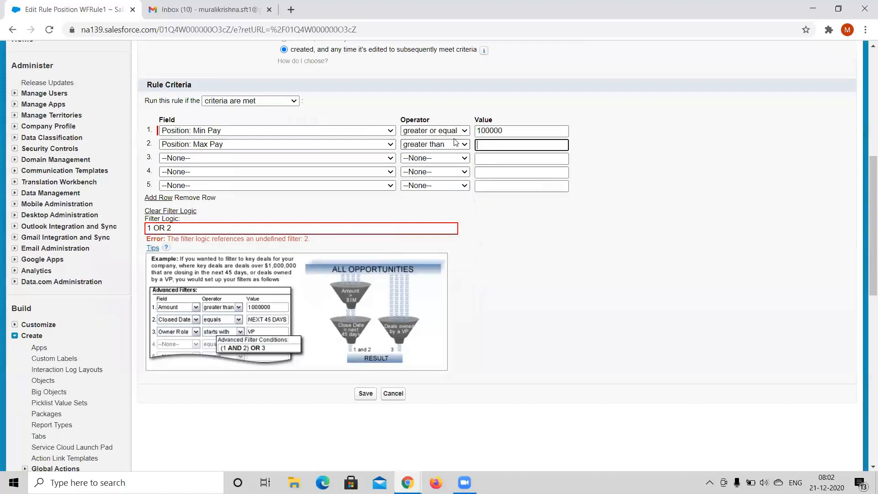
text(150000)
click(366, 394)
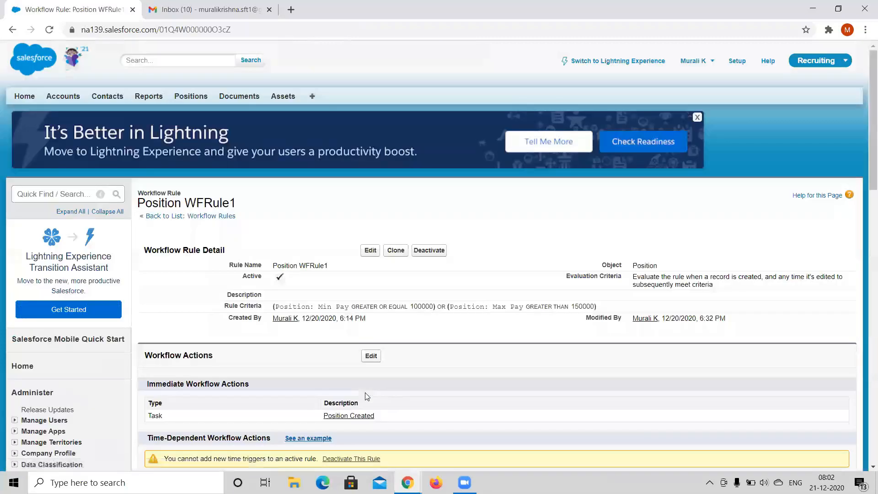
Review the saved rule's criteria on its detail page and in its edit form, saving it again without edits
scroll(366, 396, down, 8)
scroll(364, 396, up, 4)
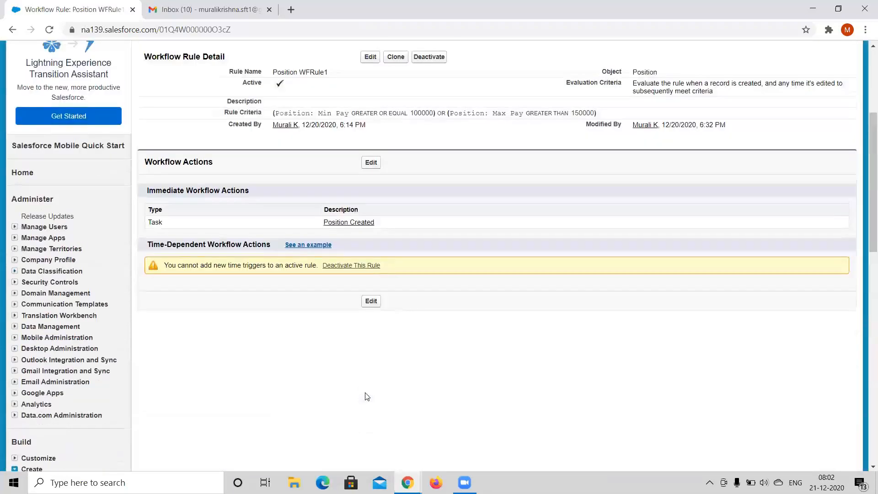
click(371, 56)
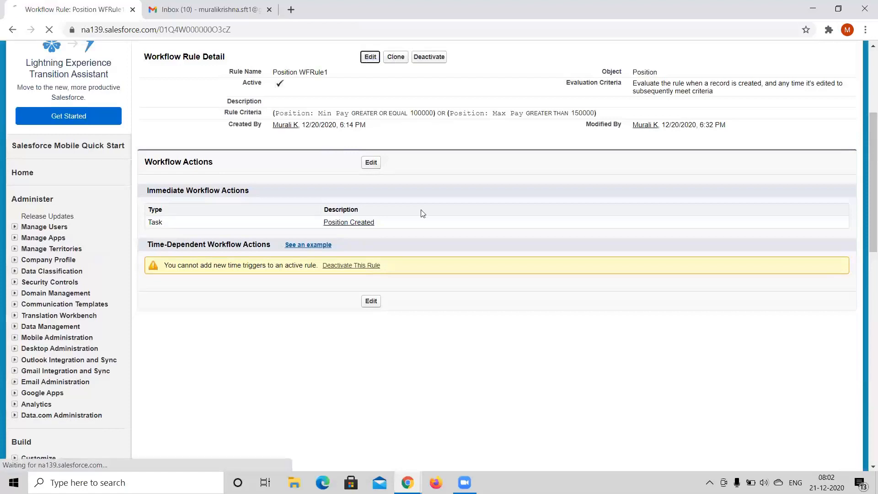
scroll(476, 296, down, 5)
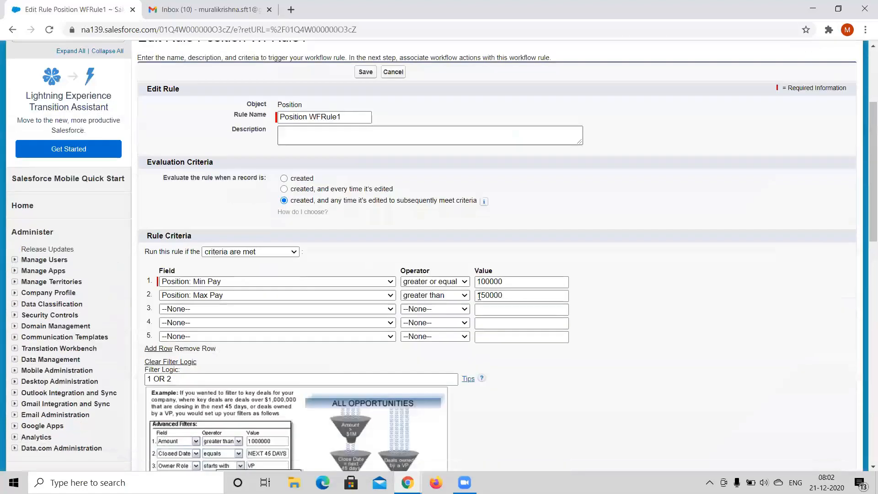
scroll(480, 300, down, 1)
scroll(457, 275, up, 6)
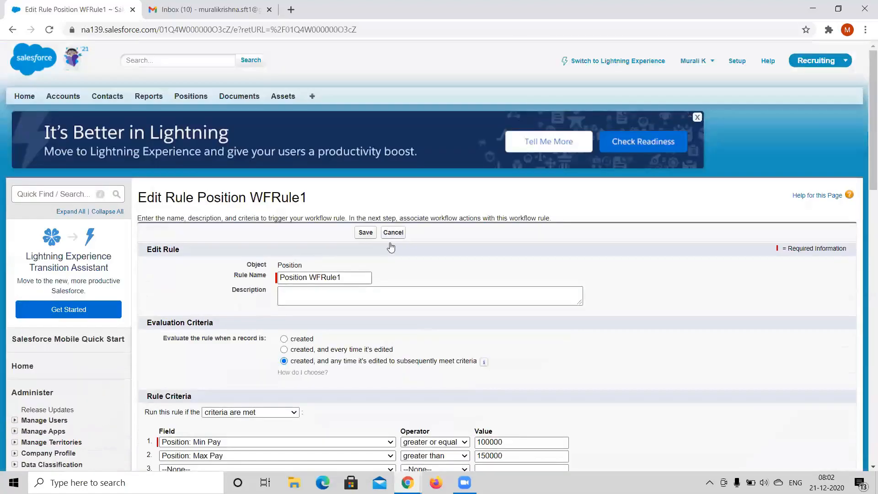
click(365, 232)
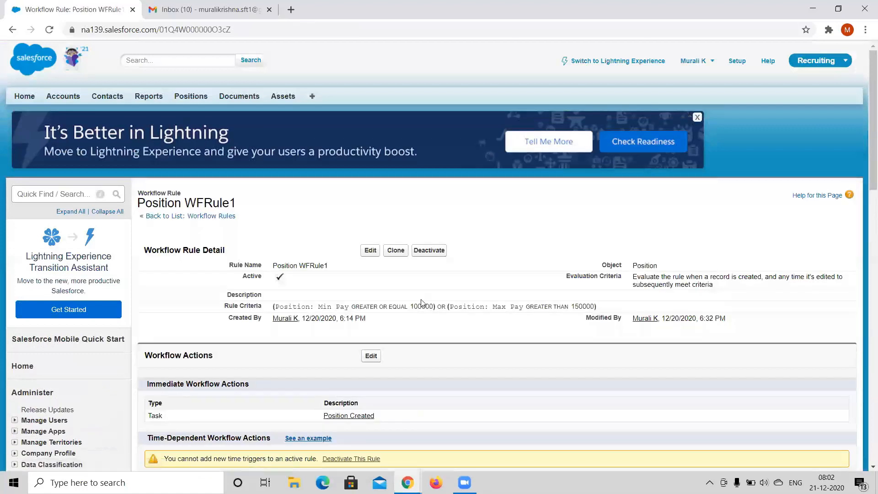
scroll(421, 303, down, 3)
double_click(441, 190)
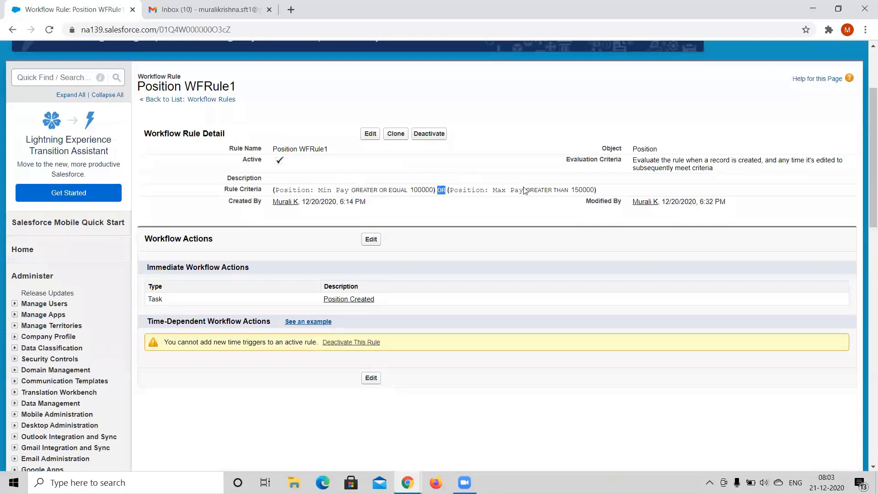
Edit the rule again and empty the second criterion, clearing its value and setting its operator and field to None
click(367, 136)
scroll(403, 329, down, 3)
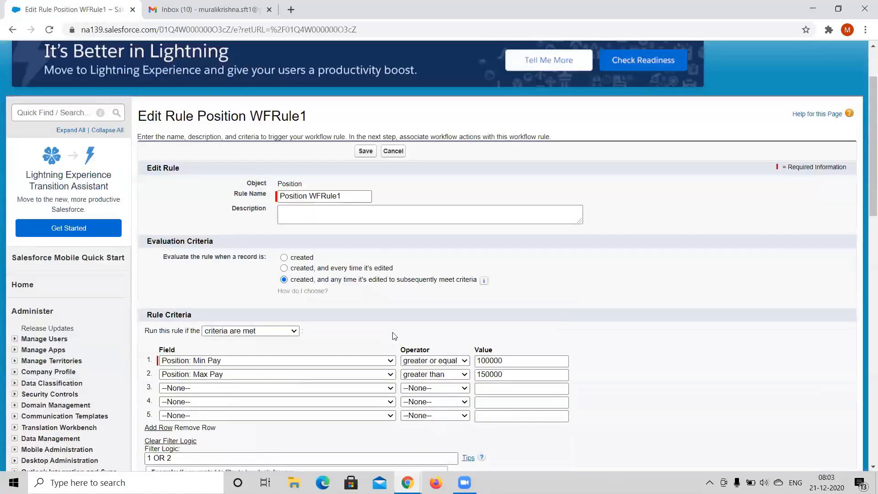
click(482, 308)
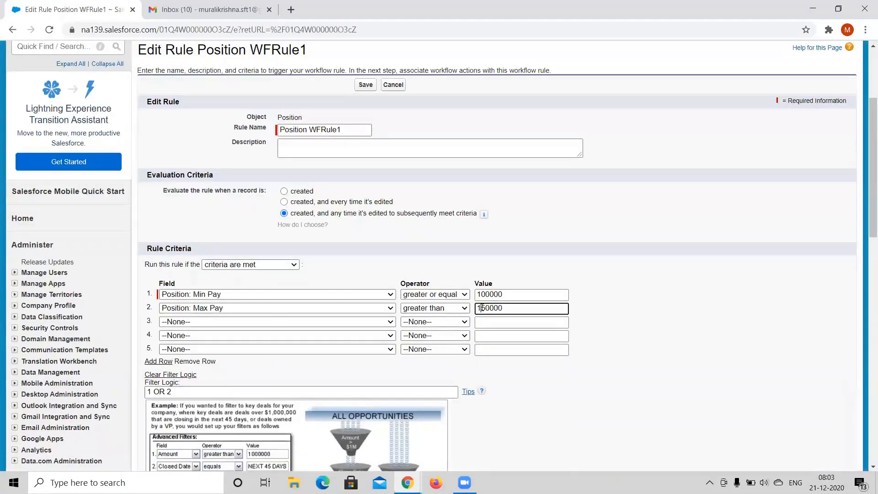
double_click(483, 308)
key(BackSpace)
click(453, 308)
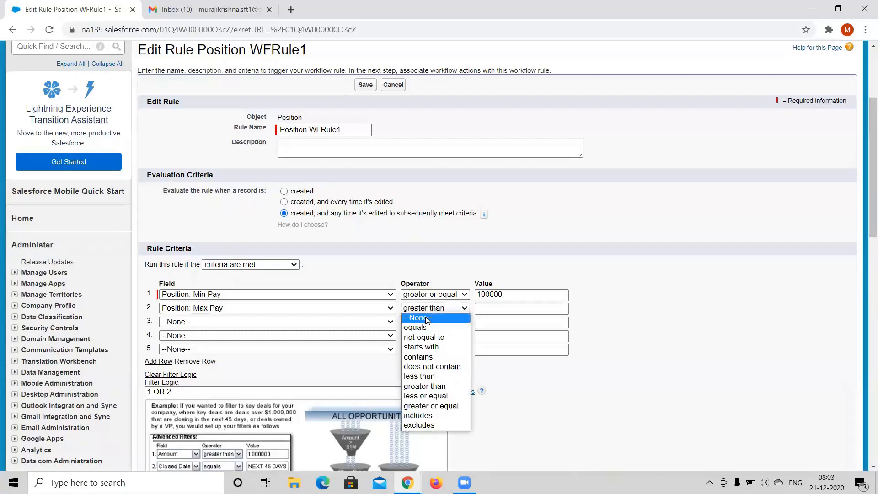
click(426, 318)
click(385, 309)
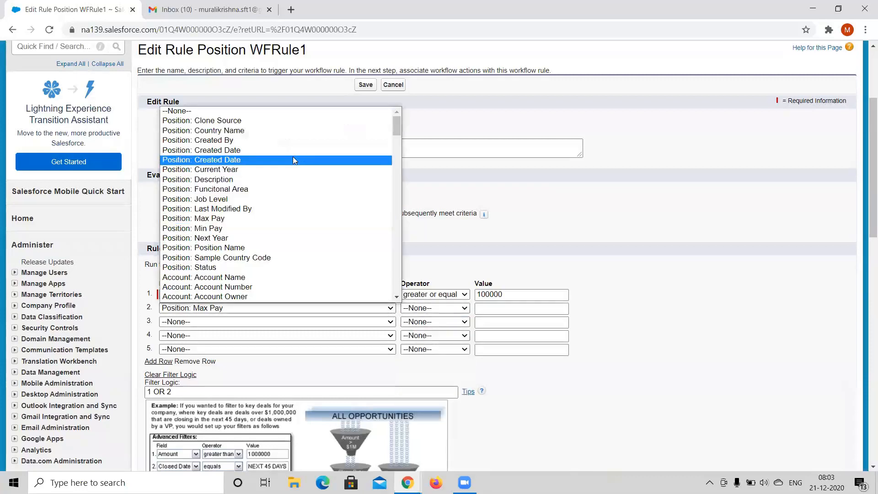
click(274, 115)
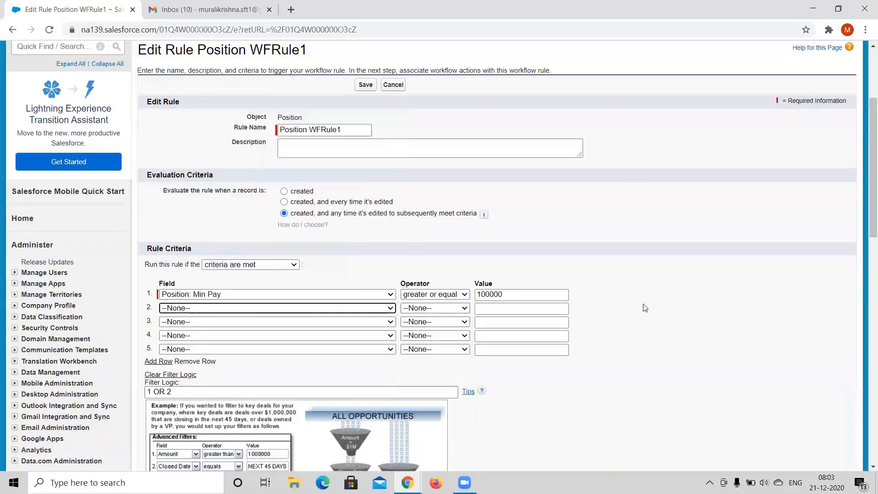
Change the filter logic to 1 AND 2 and try to save the rule
scroll(223, 337, down, 1)
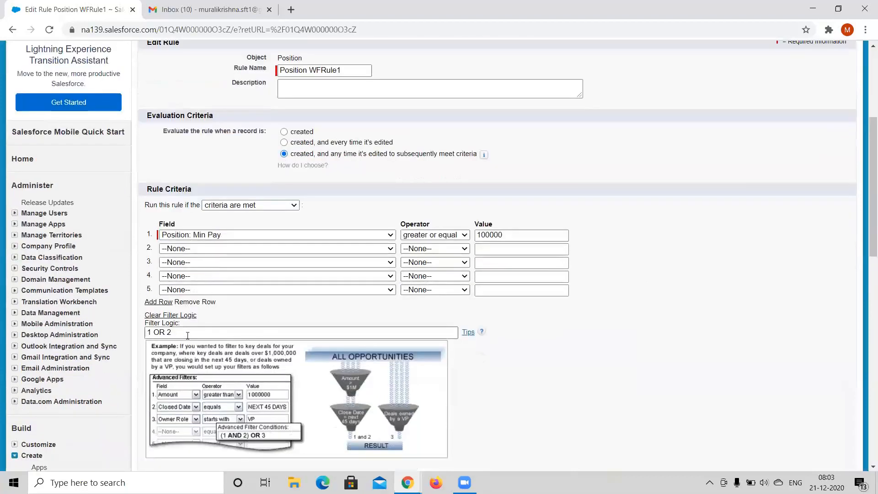
double_click(158, 333)
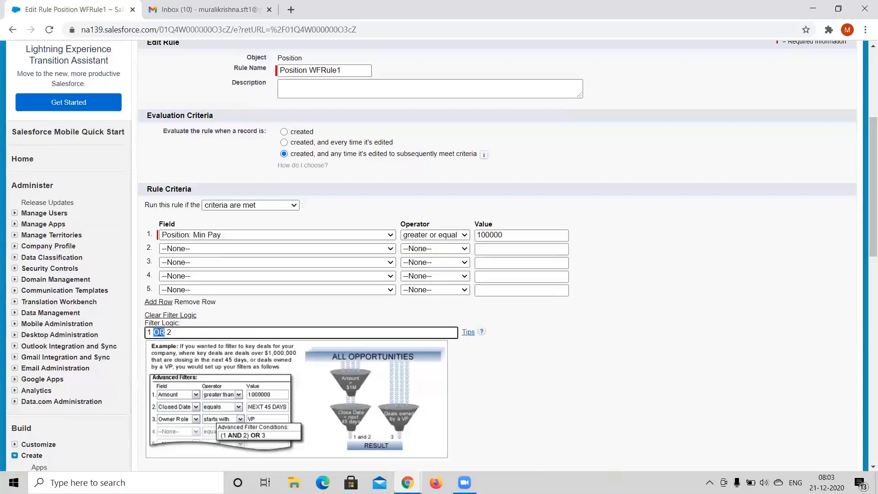
text(AND)
click(500, 369)
scroll(500, 369, down, 2)
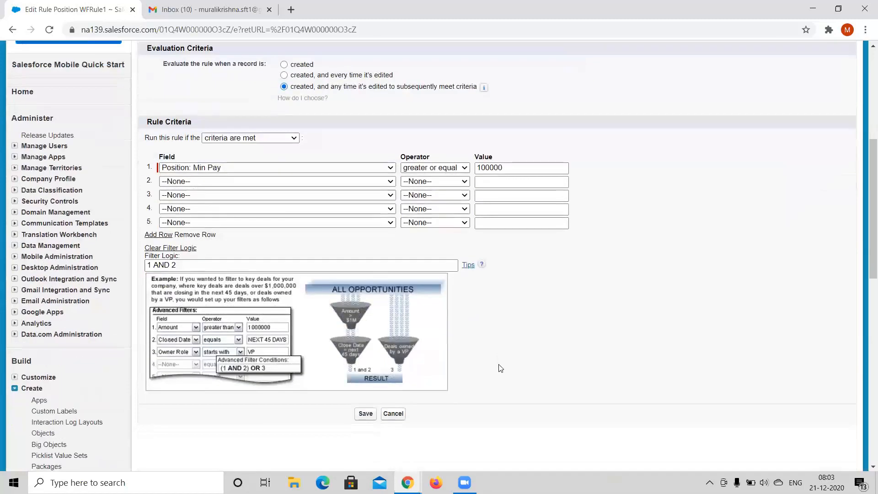
click(366, 414)
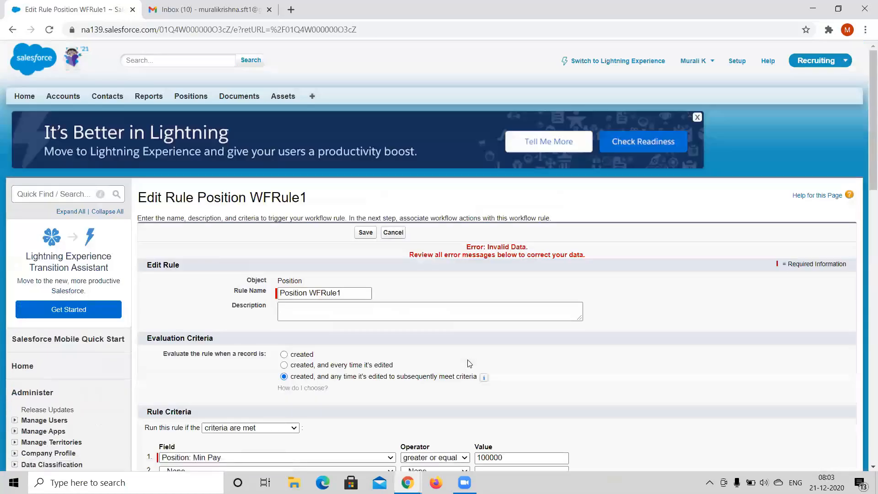
Clear the filter logic from the rule criteria, save the workflow rule, and review its evaluation criteria
scroll(468, 362, down, 8)
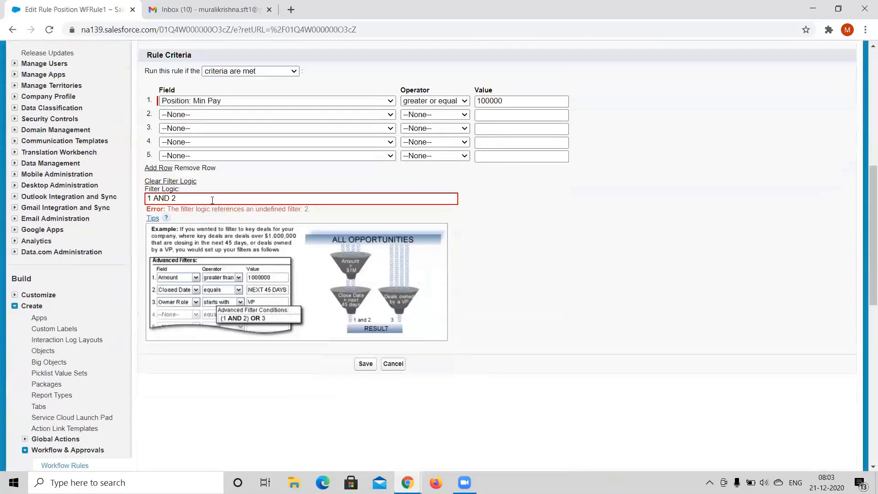
click(171, 181)
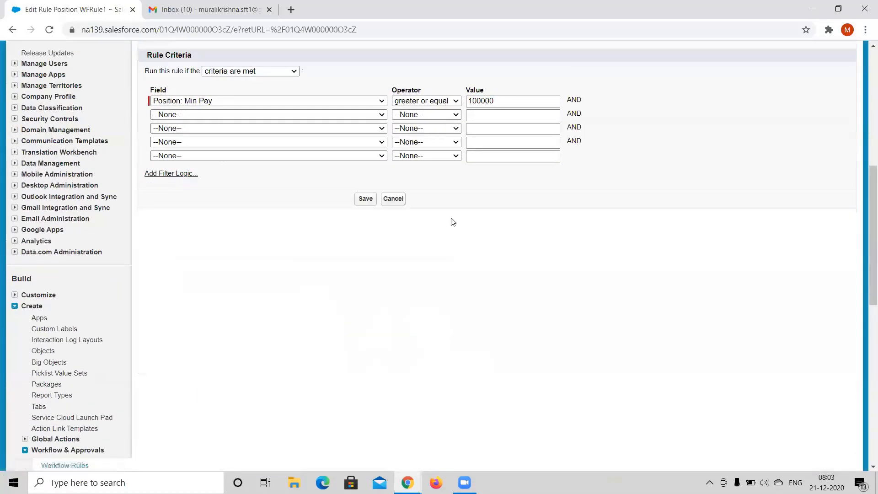
click(366, 200)
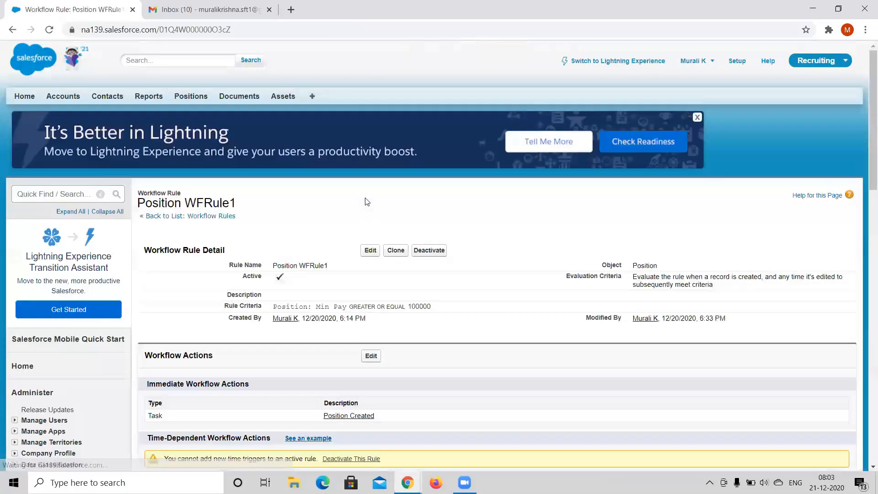
scroll(365, 202, down, 1)
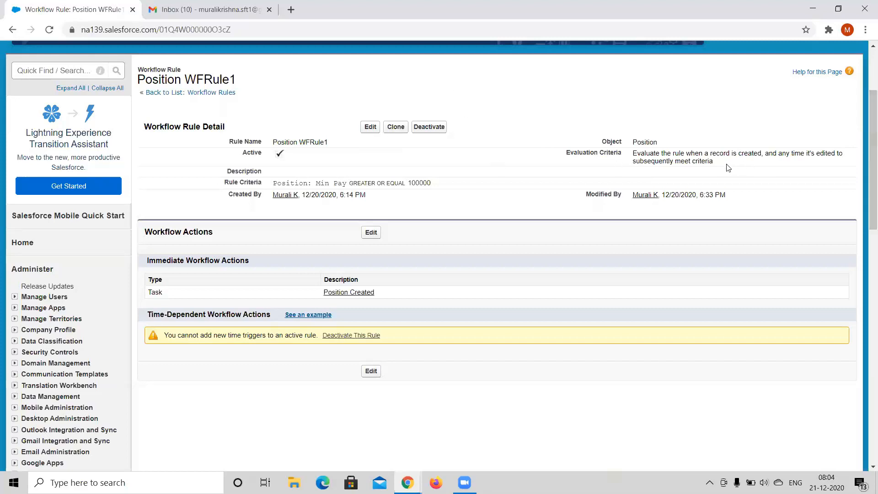
drag(716, 165, 635, 159)
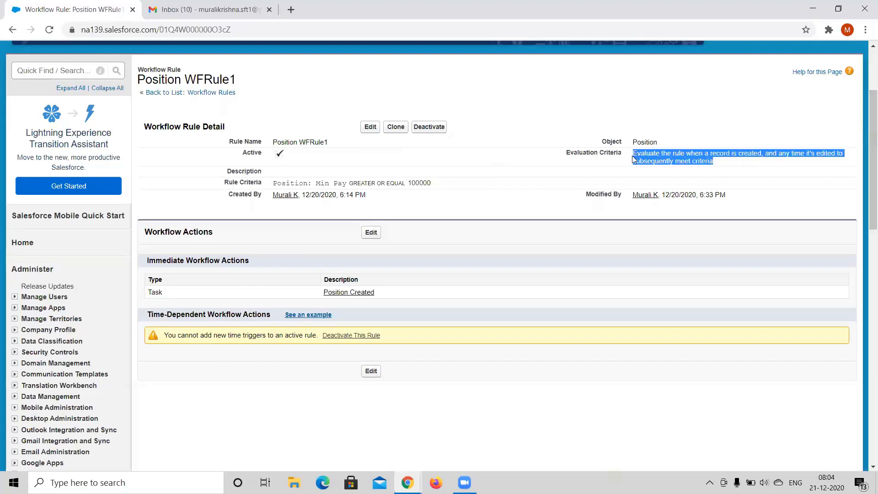
click(499, 99)
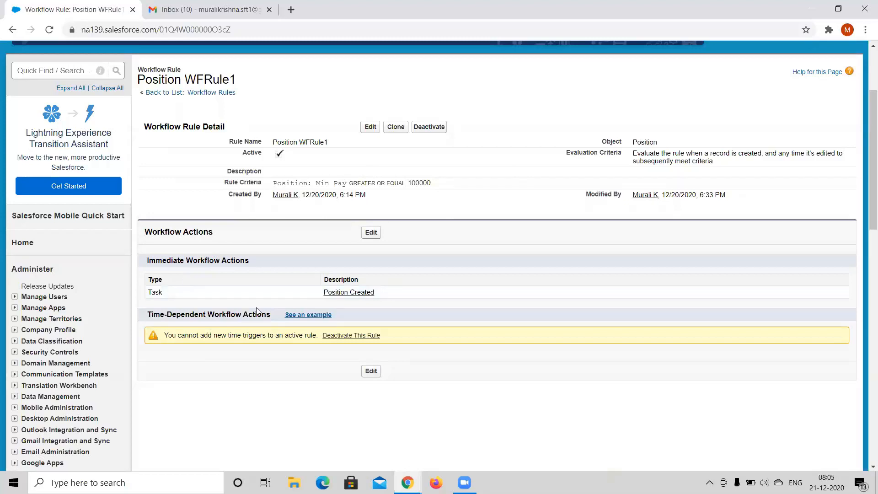
Open the rule's workflow actions for editing and deactivate the rule so time triggers can be added
click(371, 233)
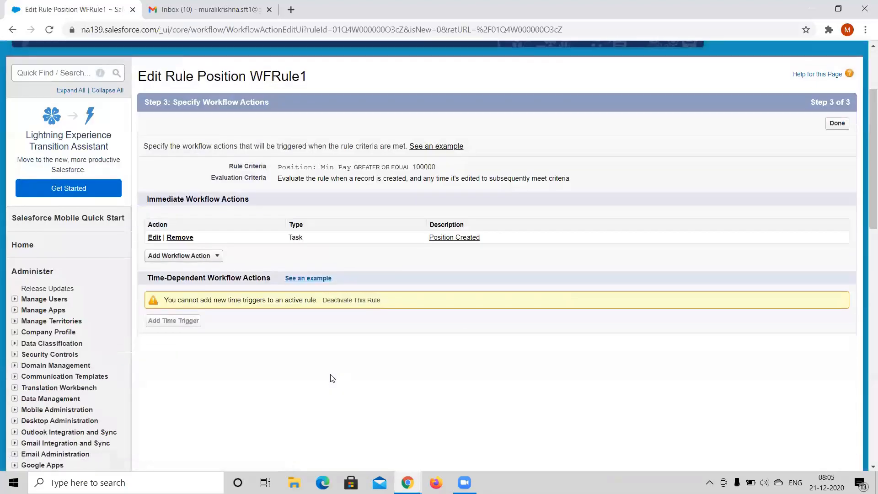
scroll(332, 378, up, 3)
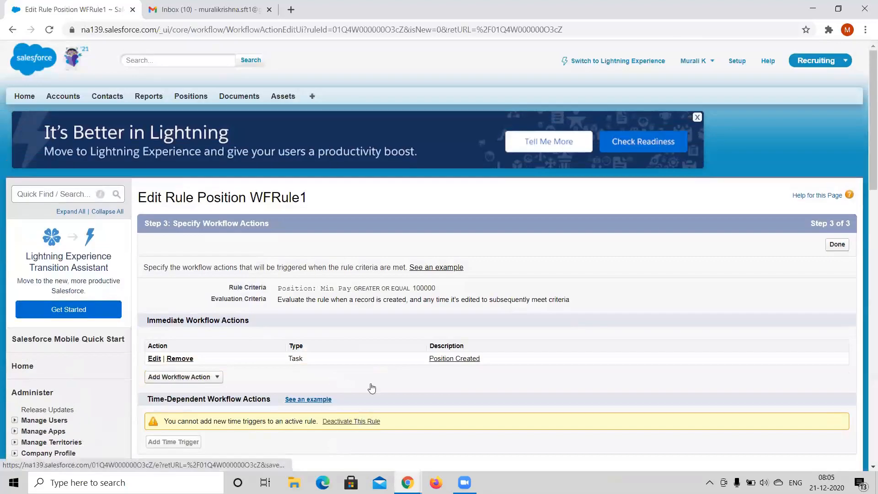
scroll(217, 293, down, 2)
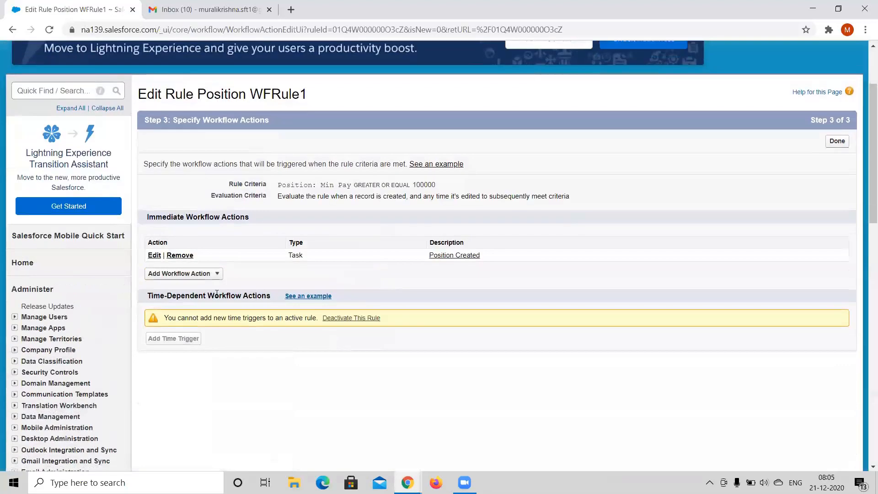
click(351, 320)
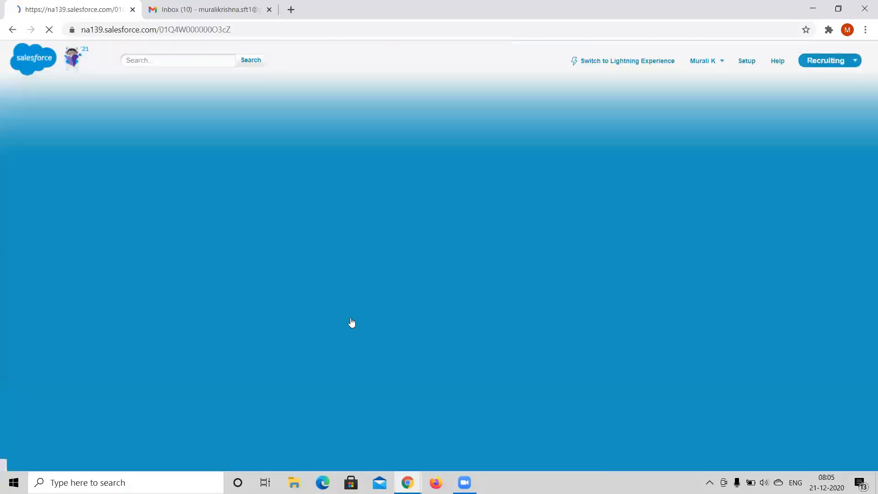
Edit the rule, set its evaluation criteria to run only when a record is created, and save it
scroll(278, 280, down, 4)
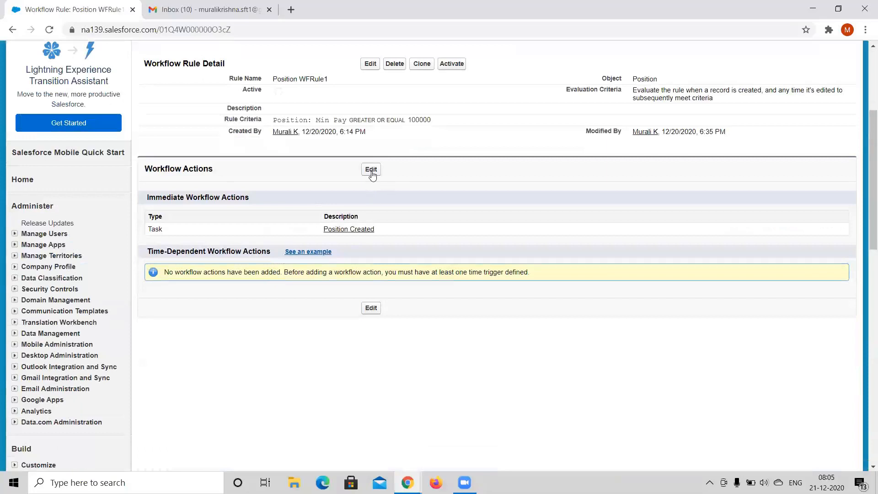
click(370, 63)
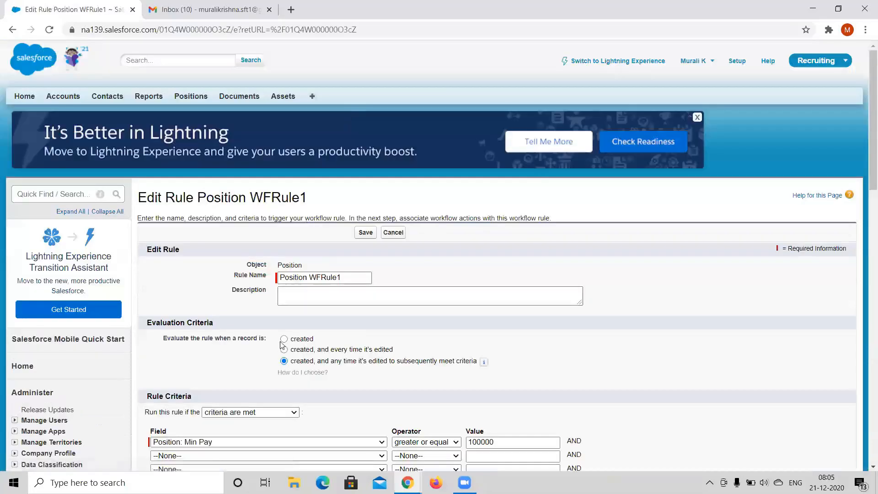
click(284, 339)
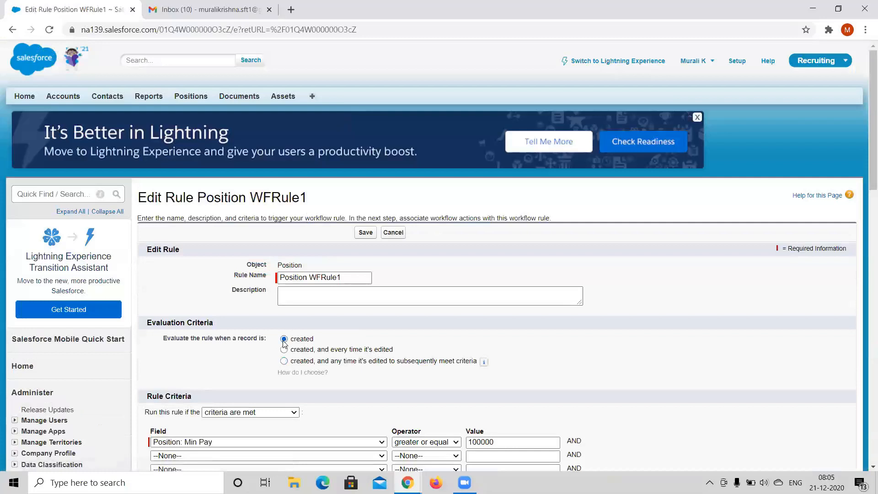
click(365, 234)
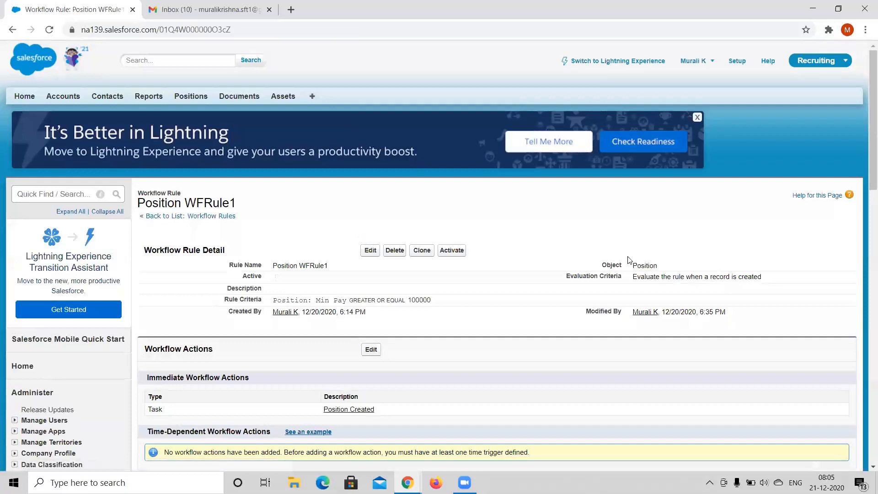
Edit the rule again, try both edit-based evaluation options, reselect created, and save the rule
click(372, 252)
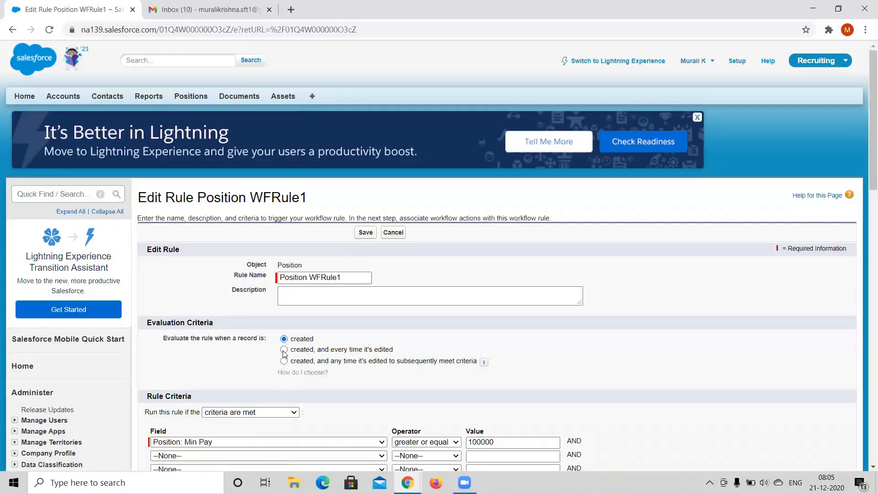
click(284, 350)
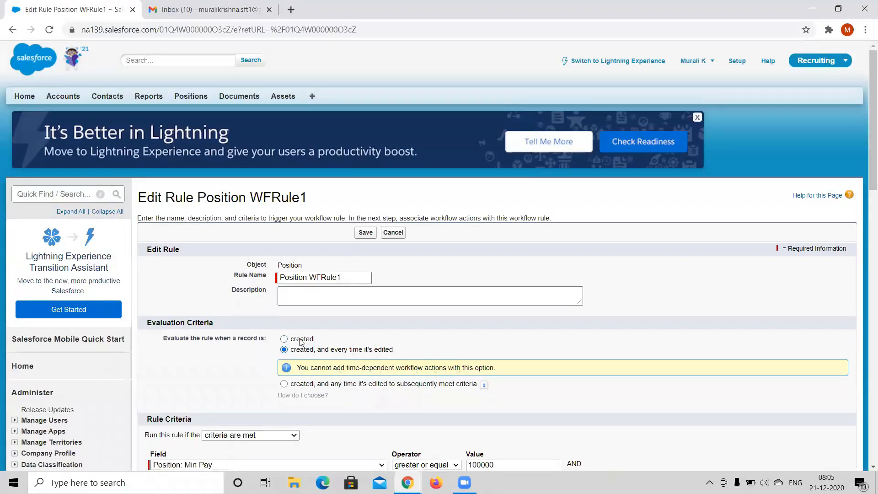
click(284, 339)
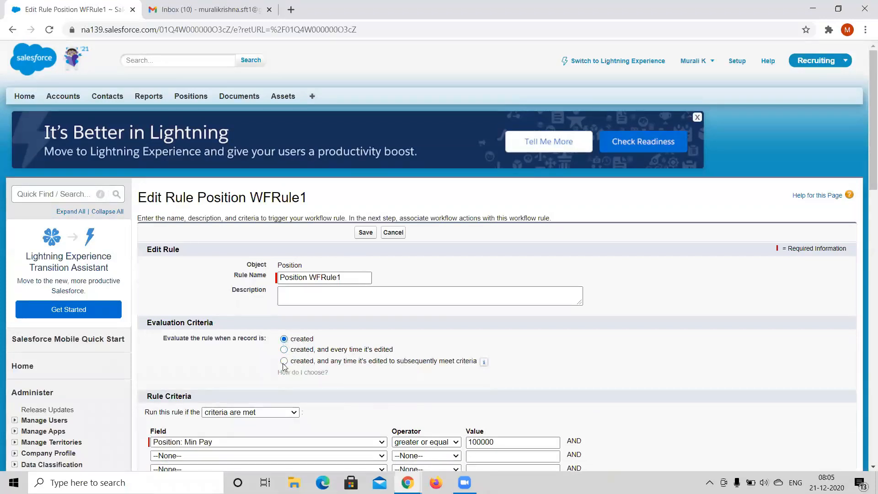
click(285, 362)
click(283, 340)
click(366, 233)
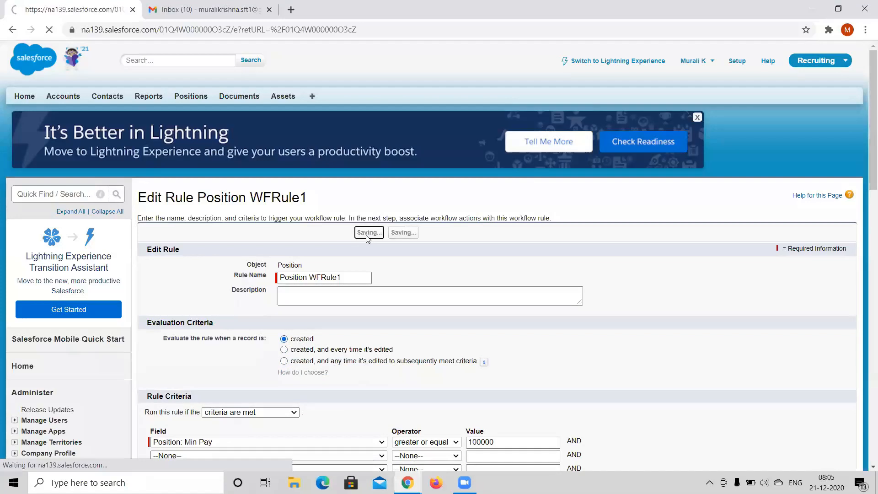
Add a time trigger to the rule's workflow actions for 1 day after the Rule Trigger Date and save it
scroll(368, 239, down, 2)
scroll(368, 239, down, 1)
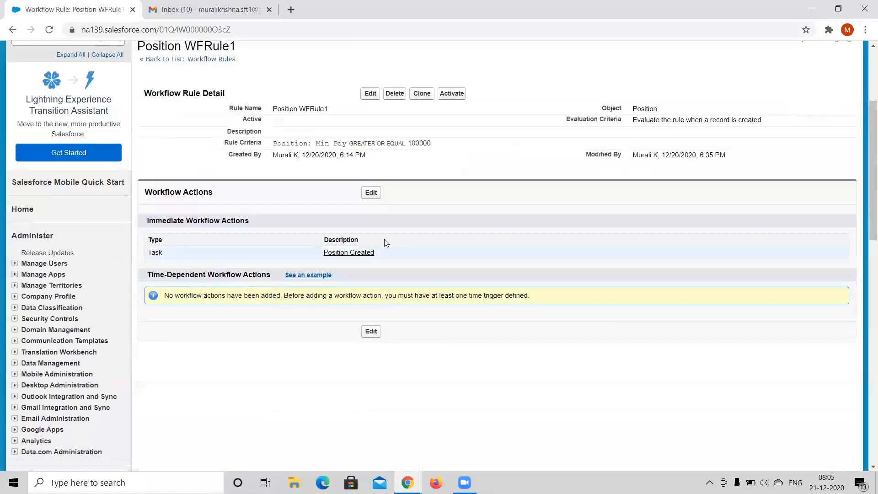
click(372, 196)
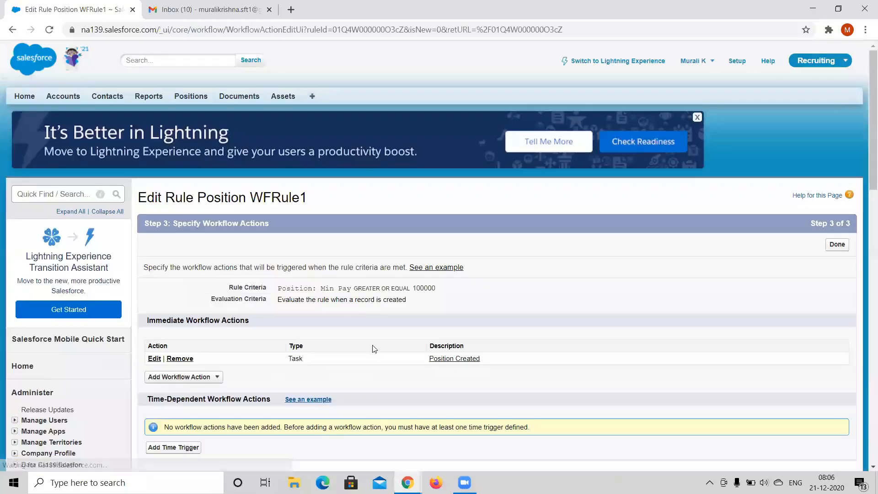
scroll(173, 326, down, 3)
click(173, 323)
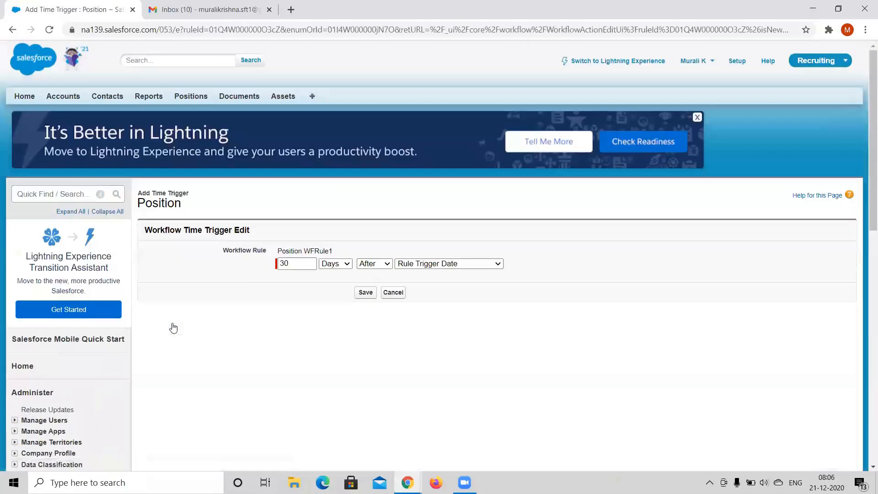
double_click(305, 266)
text(1)
click(366, 293)
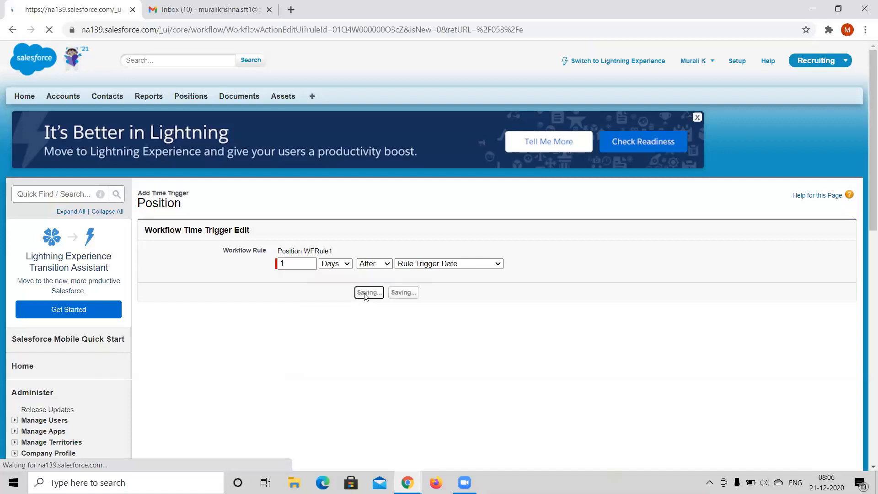
Start a new email alert under the 1-day time trigger with the description Time Dependent Email
scroll(366, 298, down, 2)
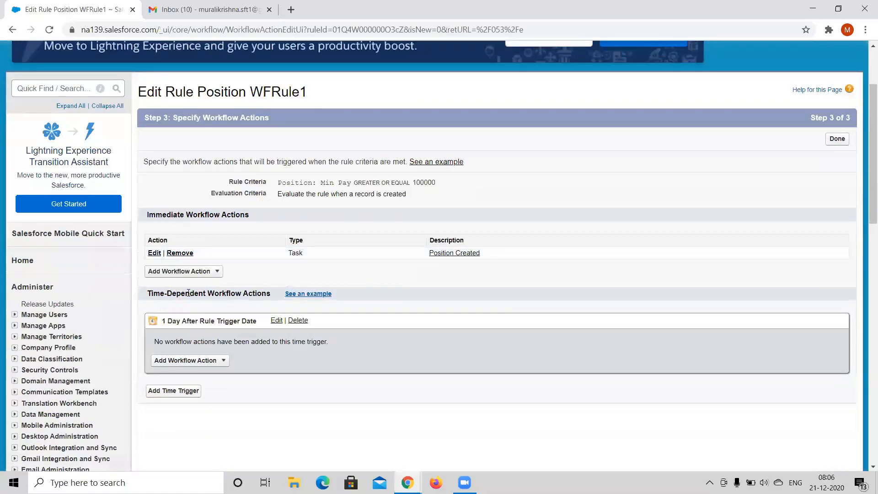
click(188, 364)
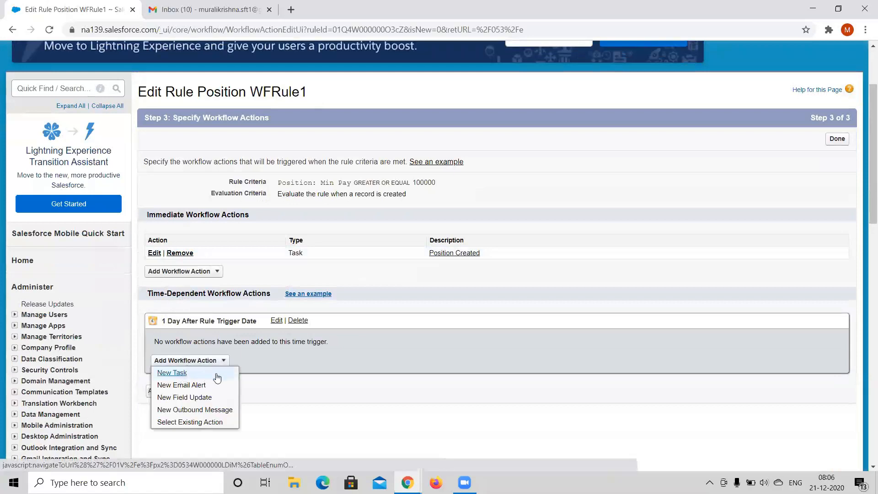
click(186, 386)
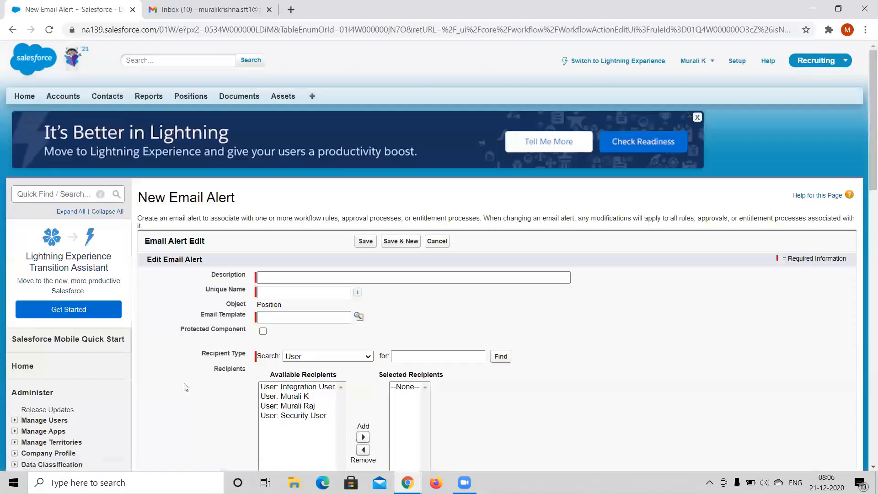
click(299, 277)
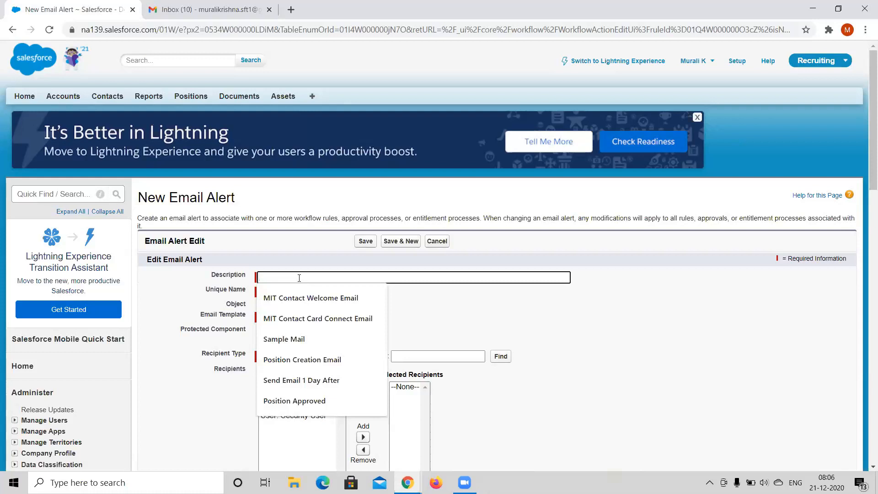
text(tIME dE)
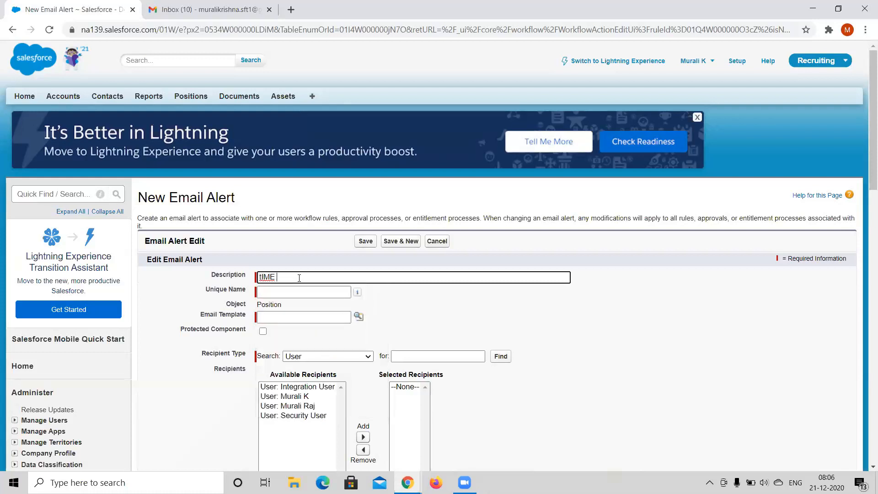
key(BackSpace)
key(BackSpace)
key(BackSpace)
key(BackSpace)
key(BackSpace)
key(BackSpace)
key(BackSpace)
text(Time )
text(Depen)
text(dany)
key(BackSpace)
text(t)
key(BackSpace)
text(ent Email)
key(Tab)
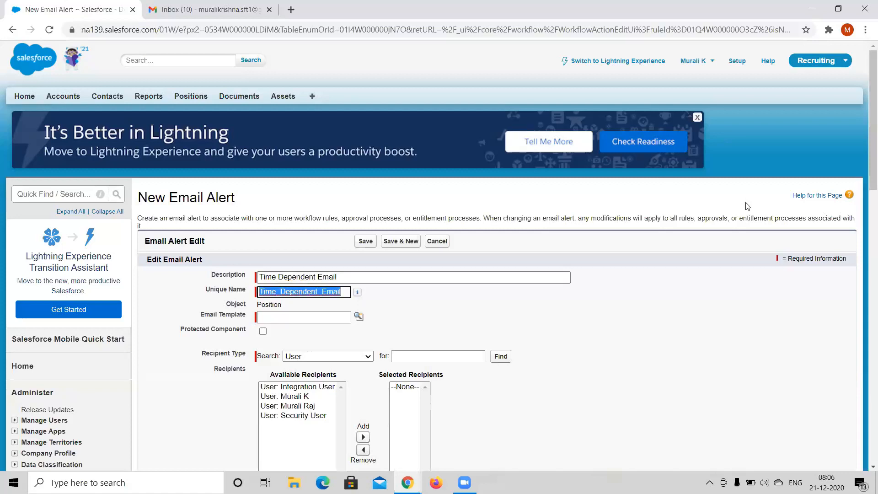
Assign the Sales: New Customer Email template and the logged-in user as recipient, then save the email alert
click(357, 320)
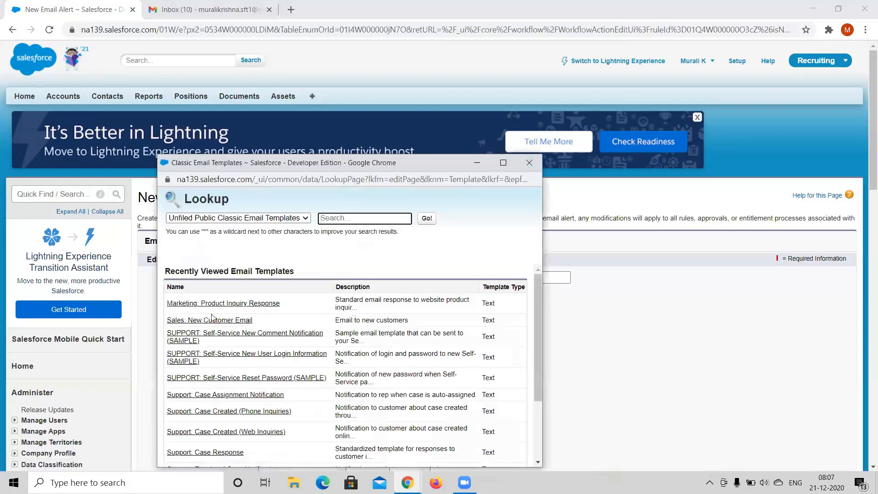
click(215, 320)
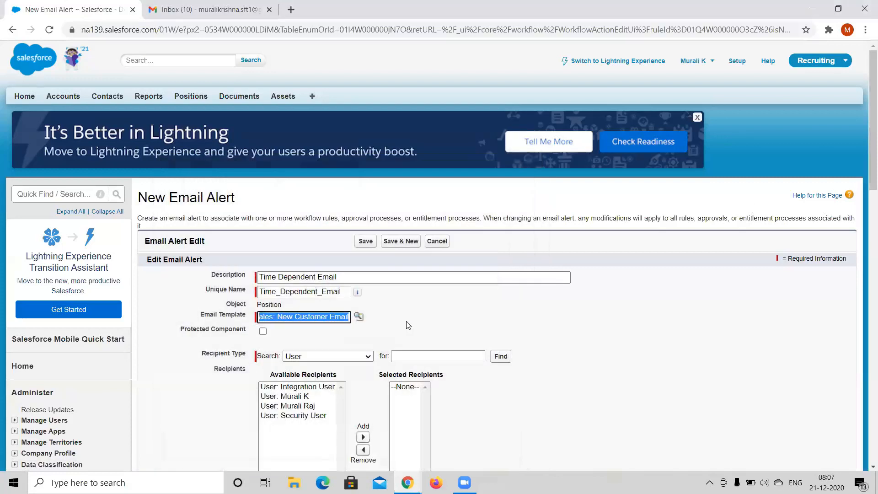
scroll(407, 327, down, 2)
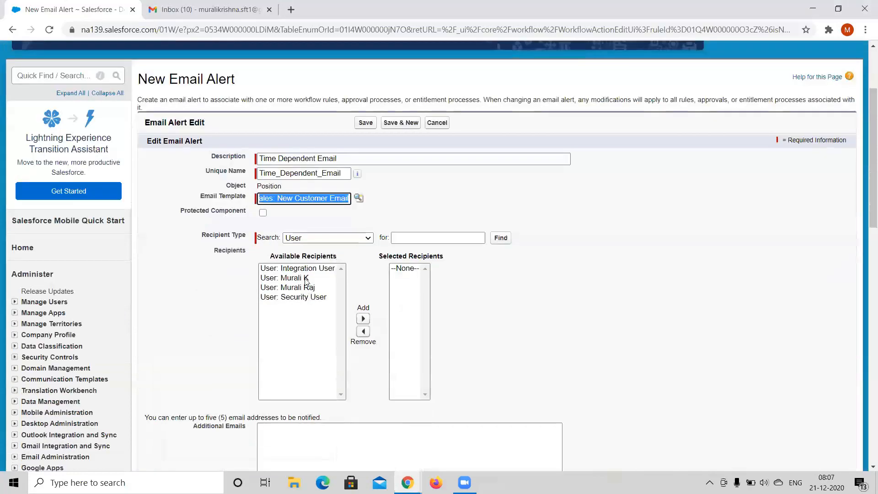
click(306, 279)
click(363, 319)
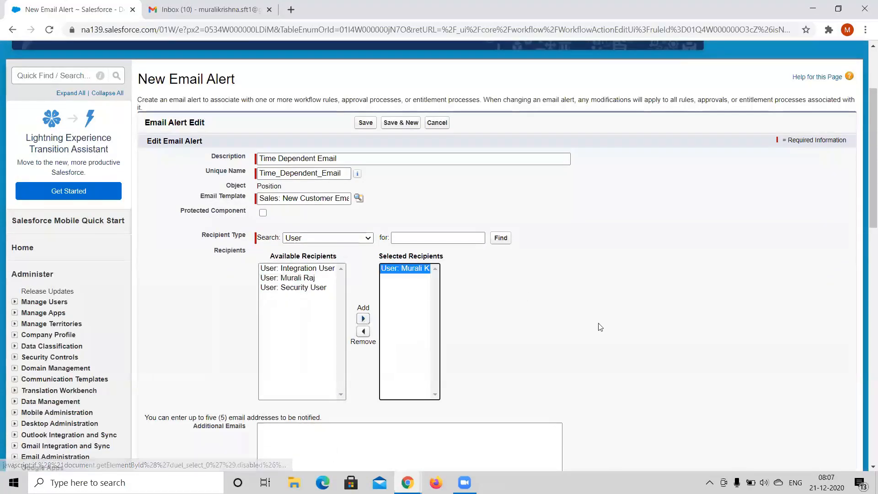
scroll(601, 327, down, 3)
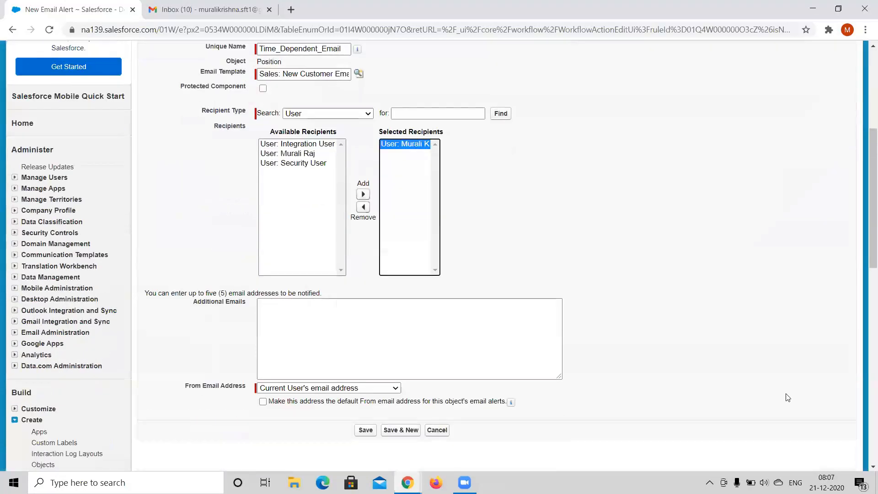
click(366, 430)
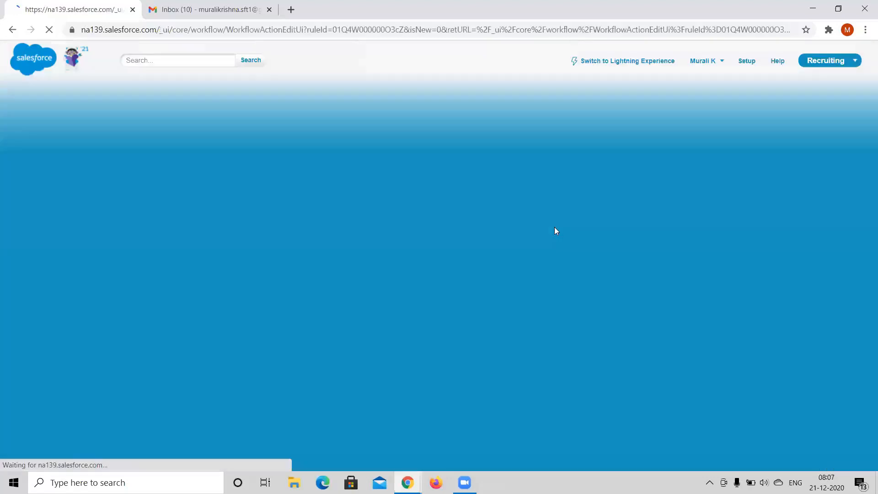
scroll(393, 297, down, 2)
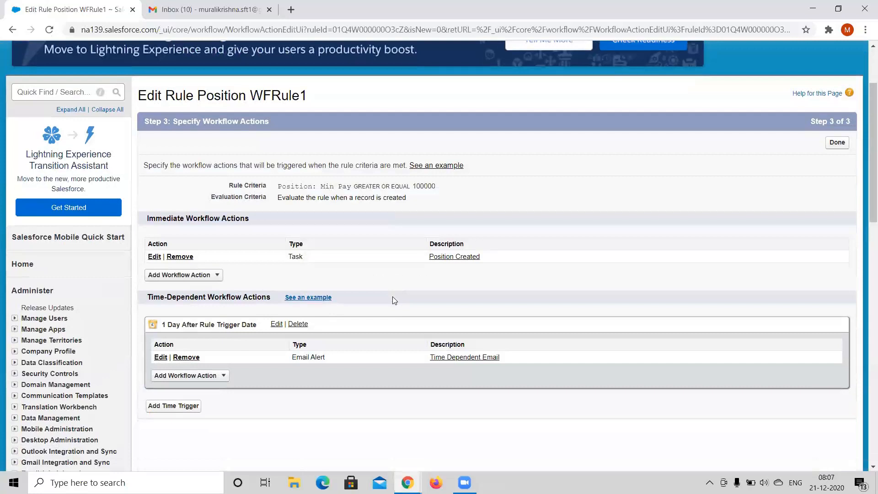
Finish editing the workflow actions of Position WFRule1 and activate the rule
scroll(395, 300, up, 1)
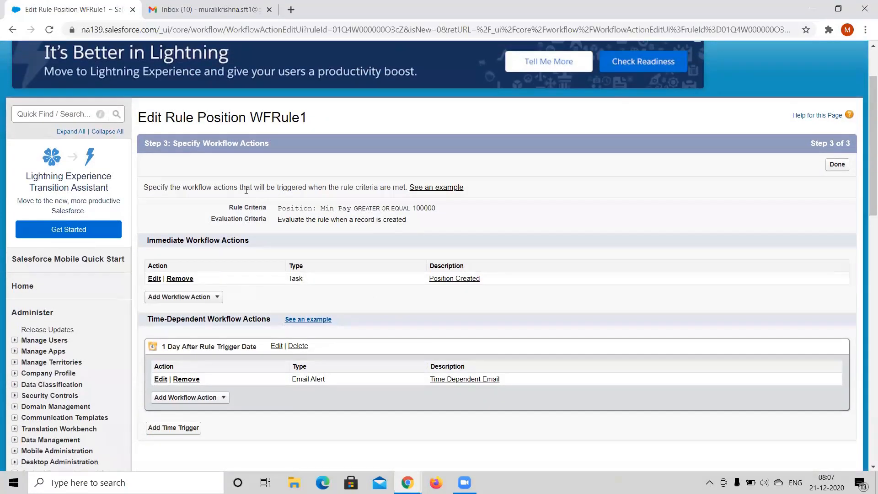
drag(279, 211, 442, 209)
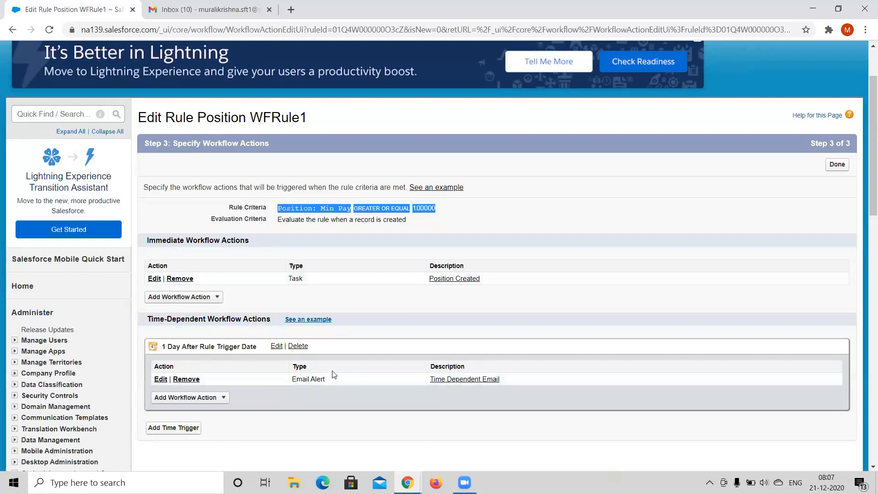
click(837, 168)
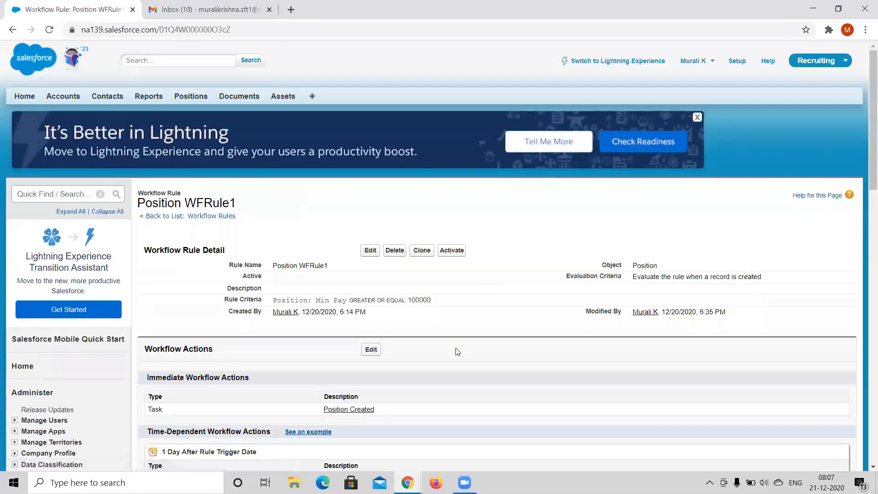
scroll(457, 352, down, 1)
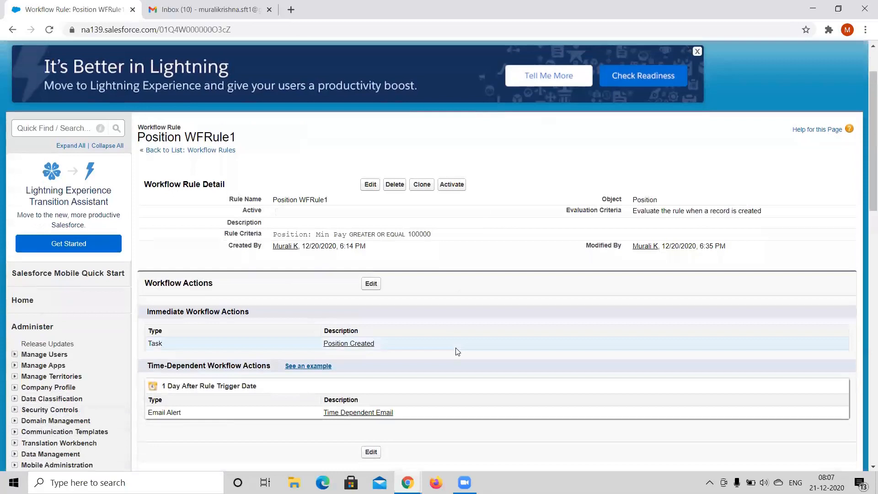
click(453, 185)
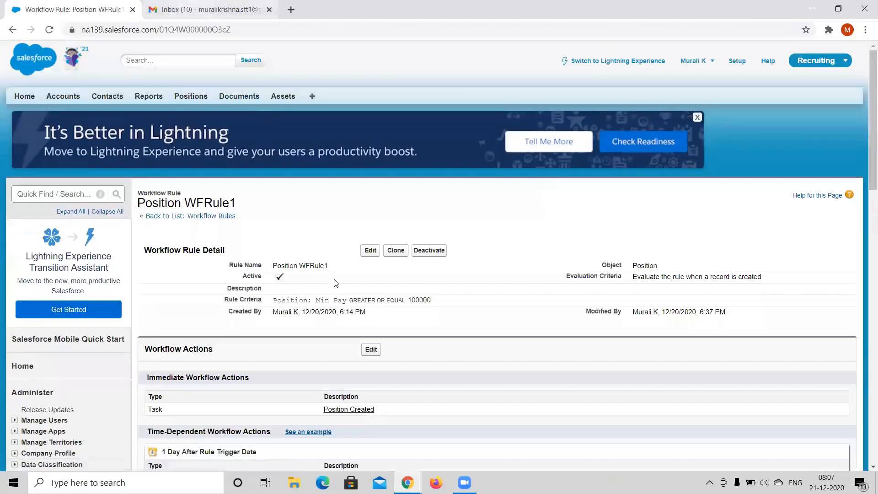
Start a new position record named Consultant with a Min Pay of 200000
key(alt+Tab)
scroll(296, 146, up, 3)
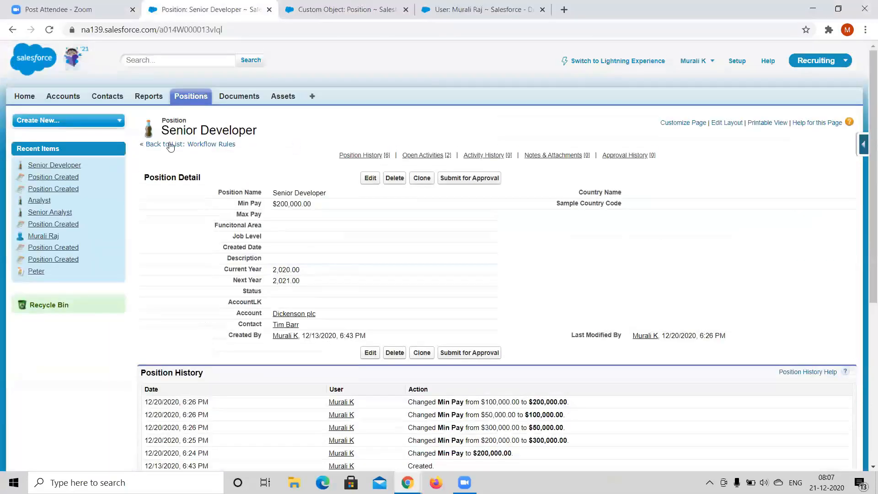
click(191, 95)
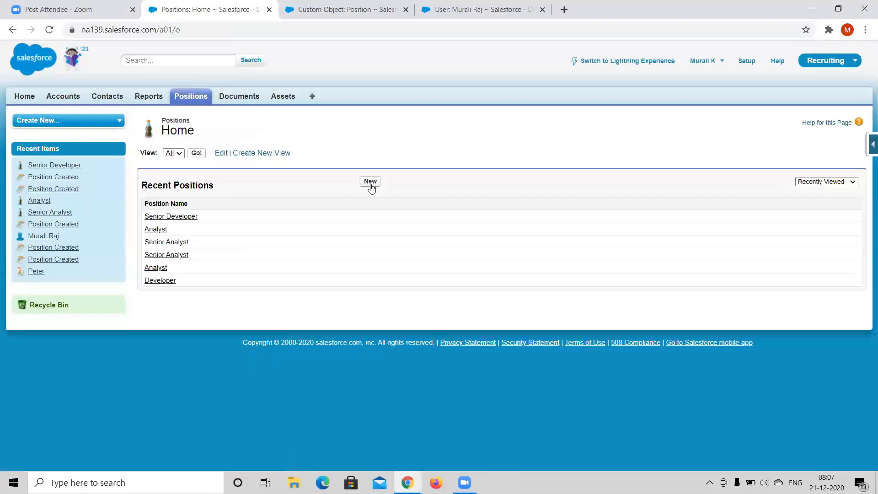
click(371, 183)
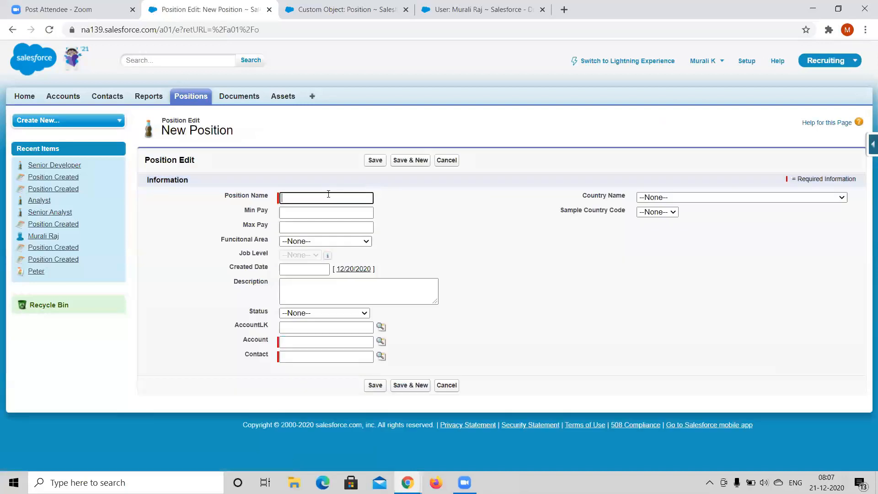
text(Con)
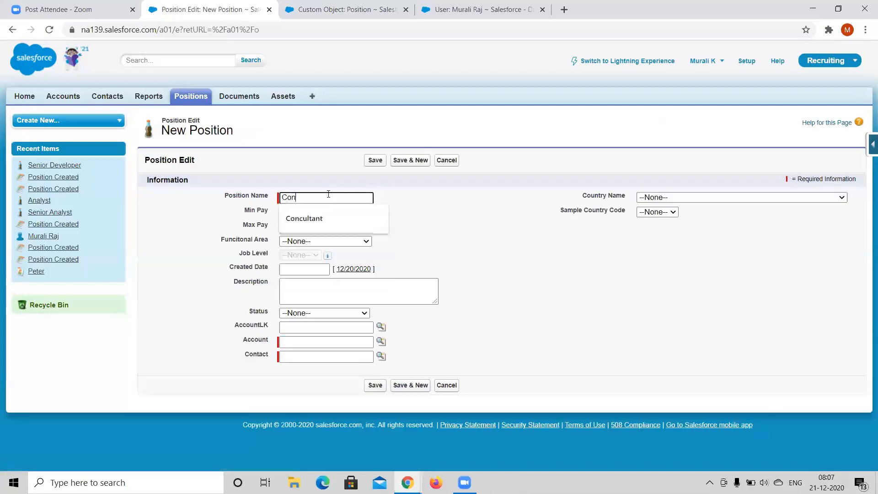
text(sultant)
key(Tab)
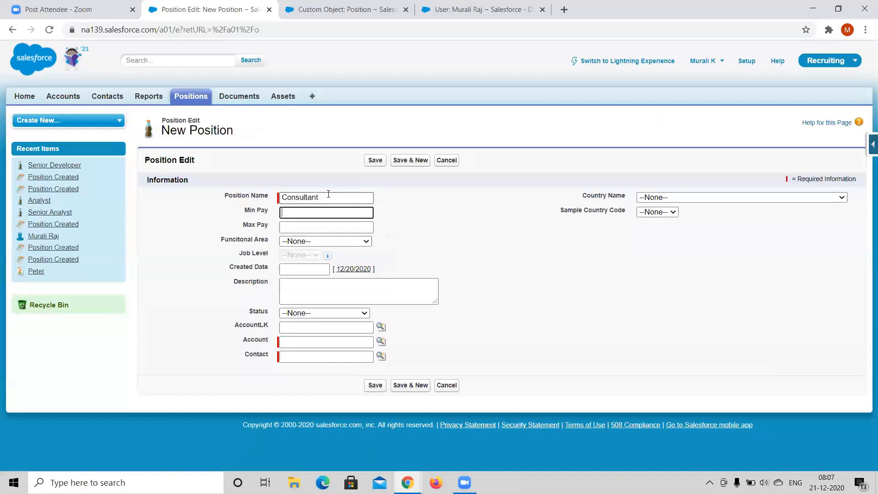
text(200000)
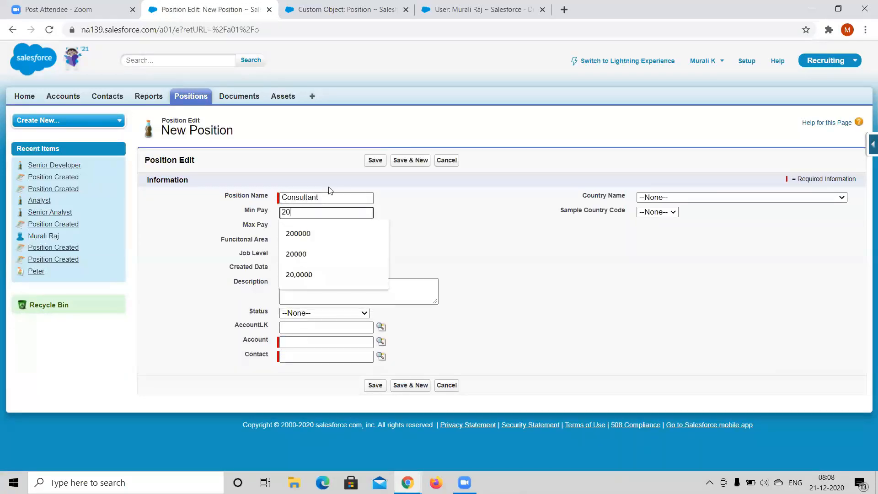
key(Tab)
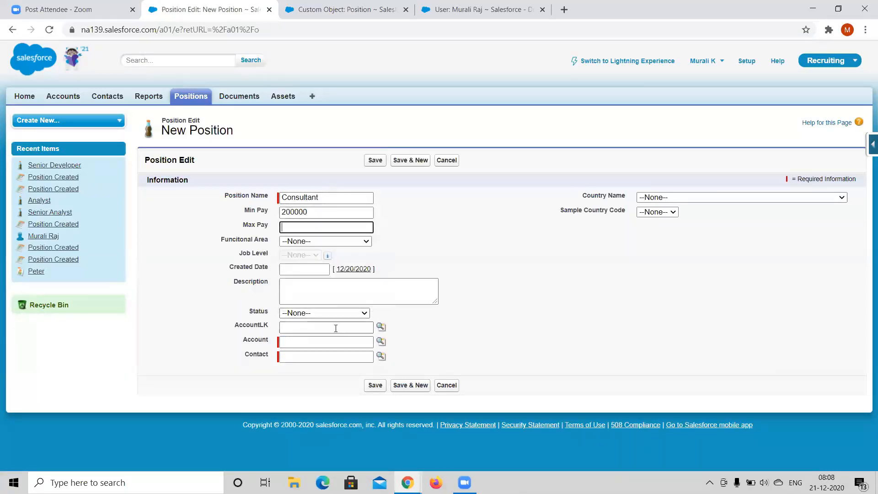
Assign the account Burlington Textiles Corp of America and the first recently viewed contact to the Consultant position, then save the record
click(381, 341)
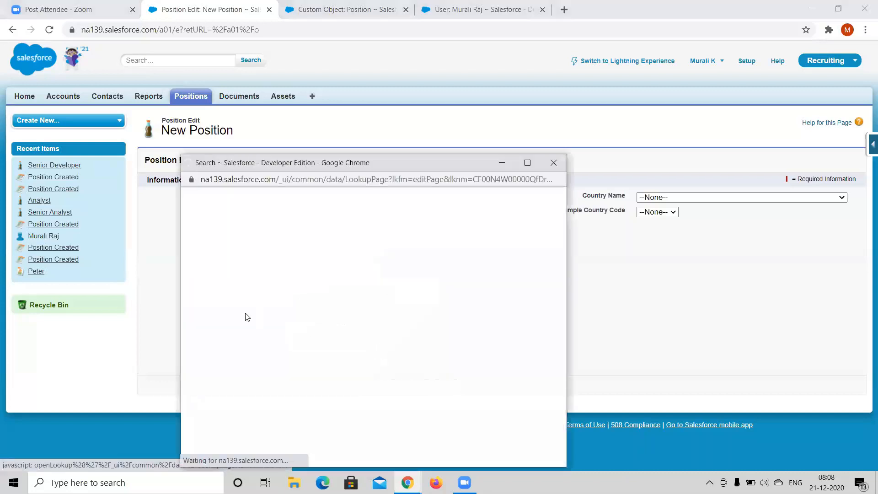
click(217, 300)
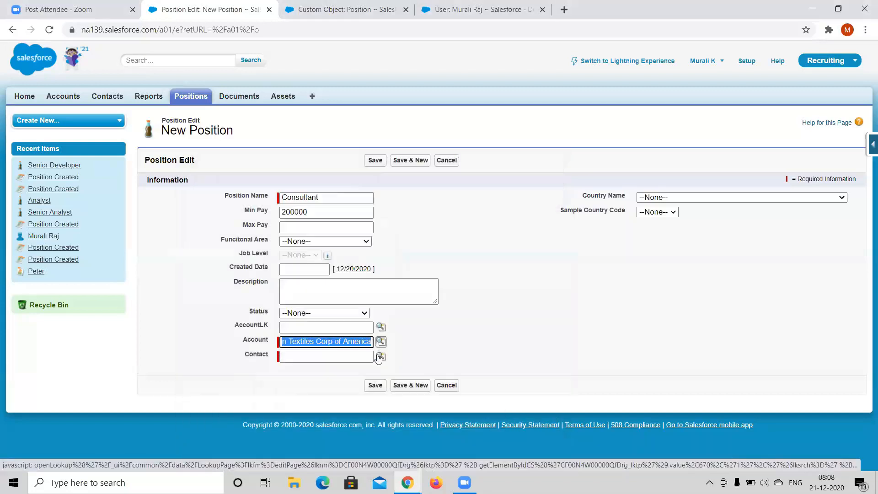
click(382, 356)
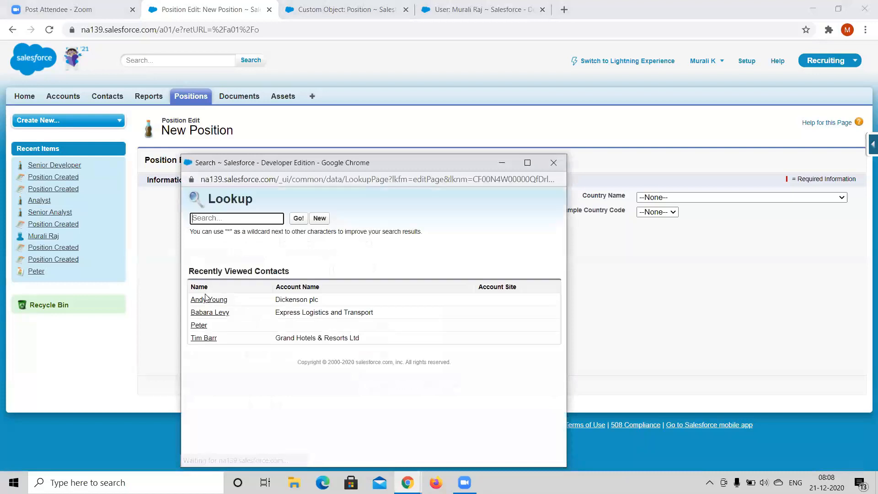
click(202, 298)
click(375, 385)
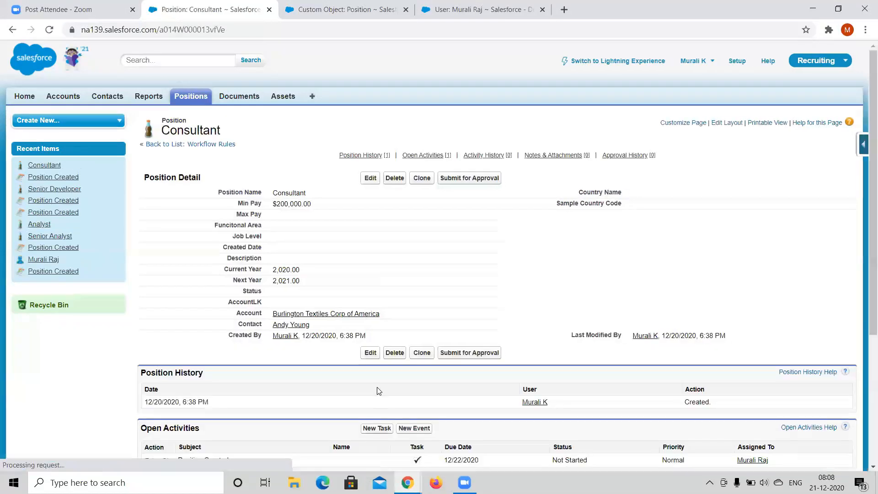
Compare the Consultant position's open activities and Min Pay with the workflow rule's criteria, immediate task and time-dependent email alert
scroll(378, 390, down, 4)
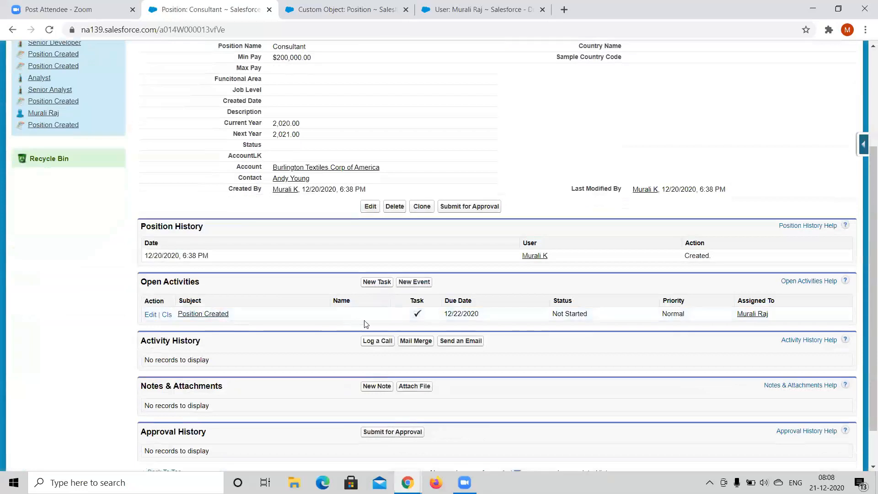
key(alt+Tab)
scroll(251, 287, down, 3)
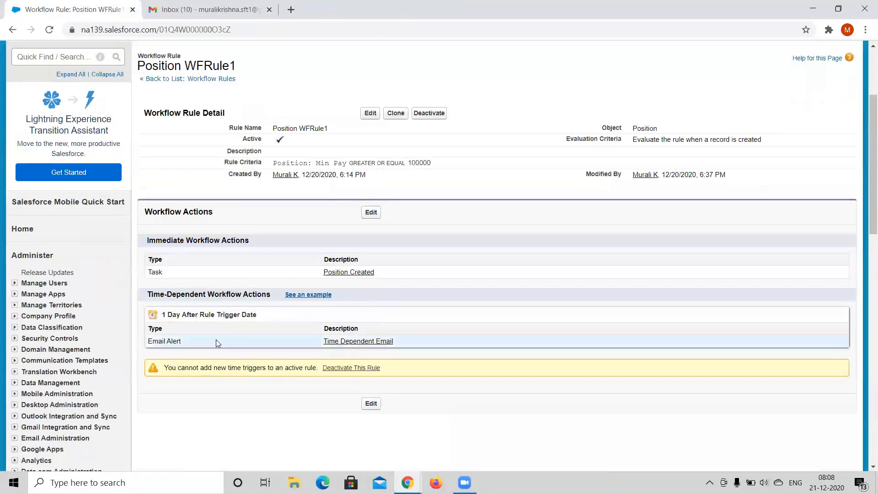
scroll(441, 357, up, 1)
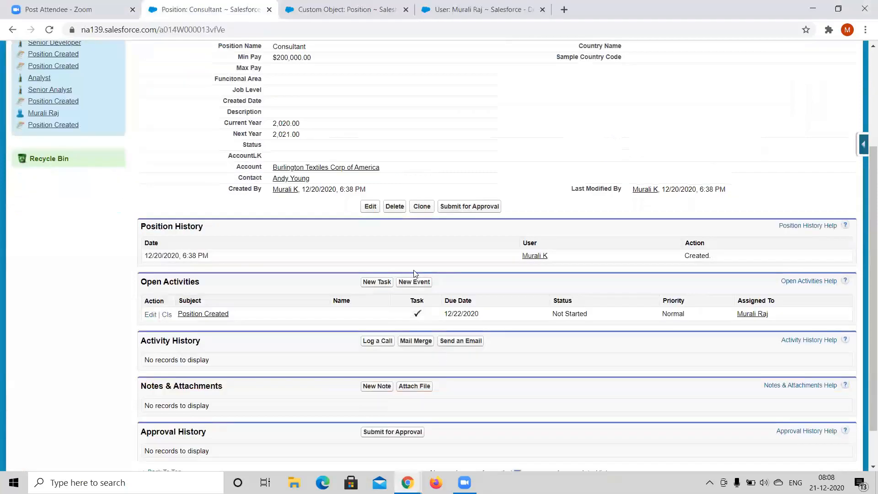
scroll(415, 274, up, 2)
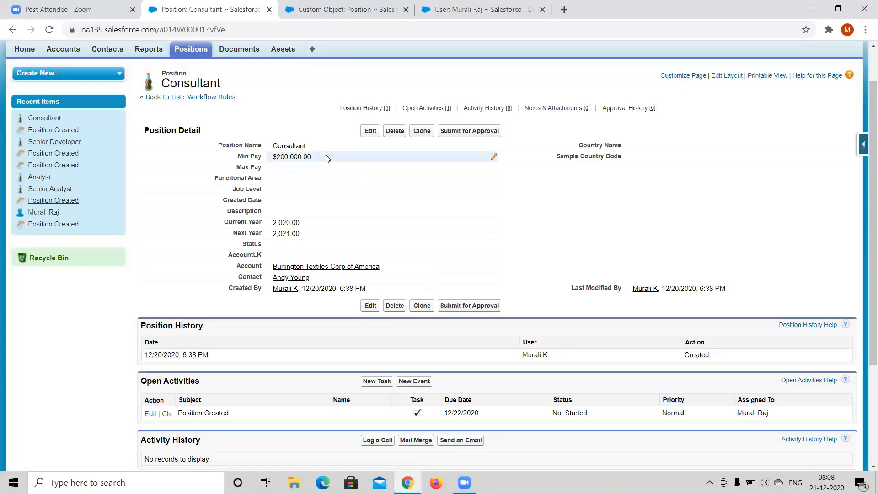
key(alt+Tab)
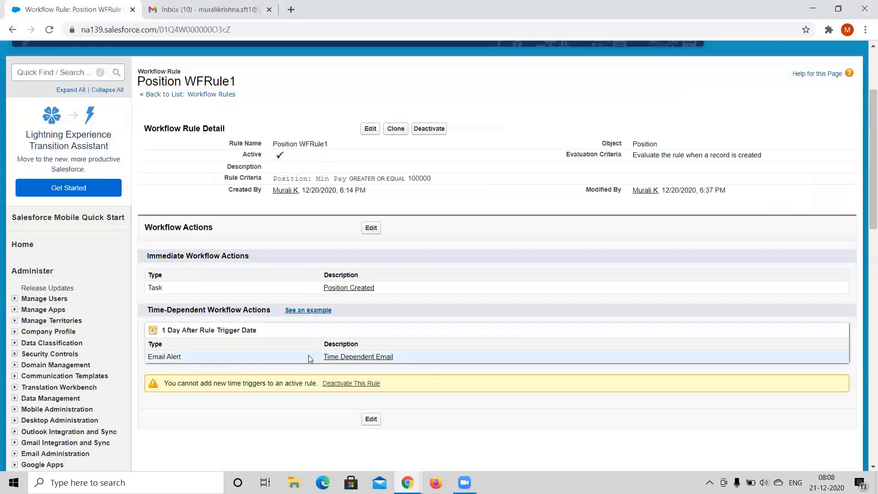
key(alt+Tab)
Set the Consultant position's Min Pay to 50000, save it, and compare the record with the workflow rule
double_click(339, 158)
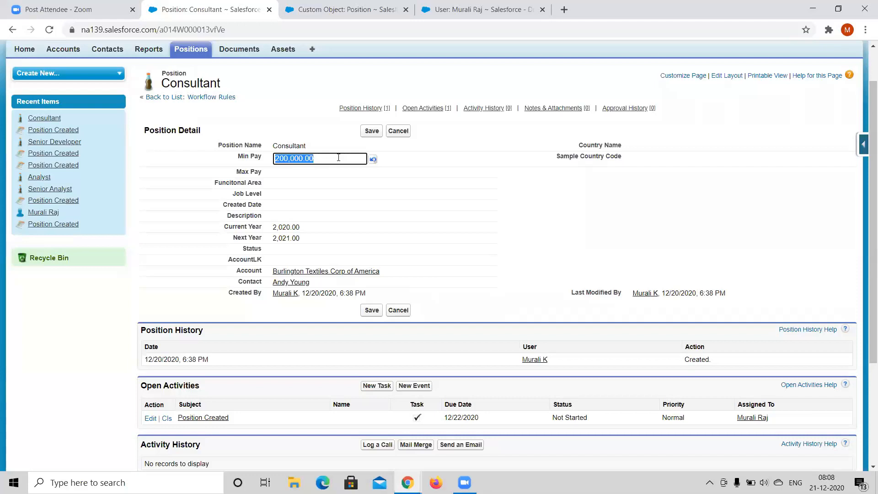
text(50000)
click(367, 132)
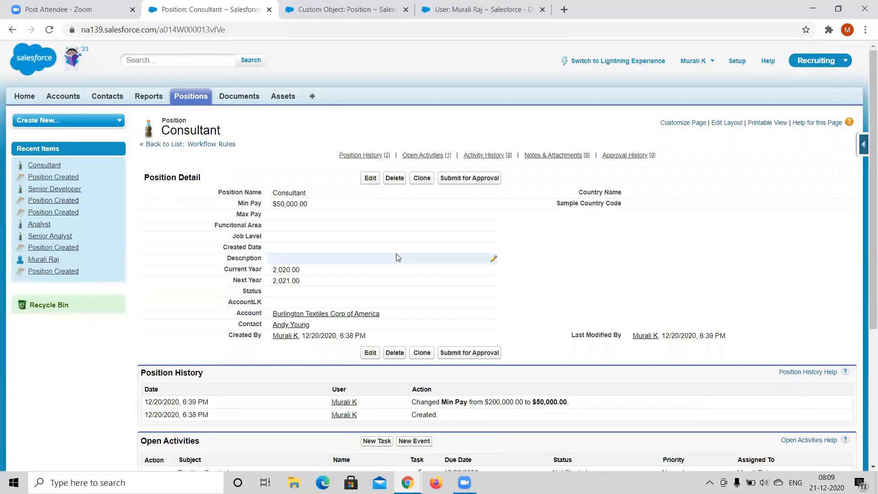
scroll(396, 258, down, 2)
key(alt+Tab)
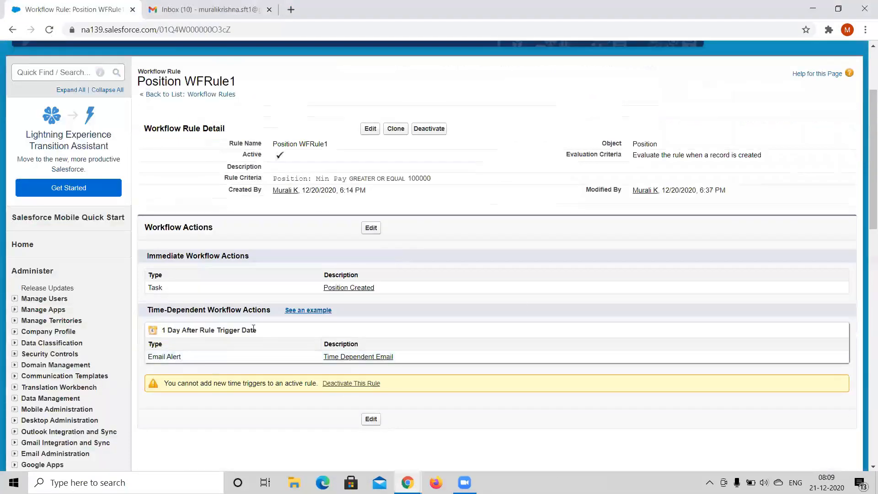
key(alt+Tab)
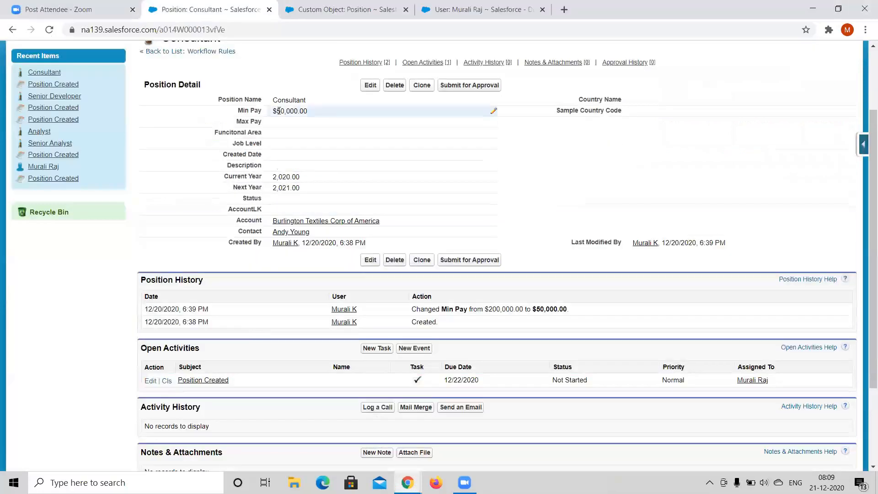
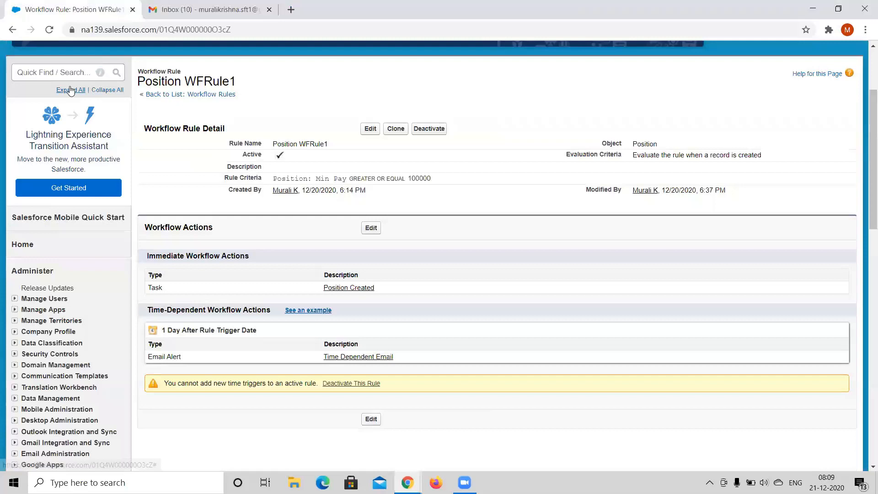
Find the Time-Based Workflow monitoring page by searching setup for workf, and search its queue without any filter criteria
scroll(70, 86, up, 2)
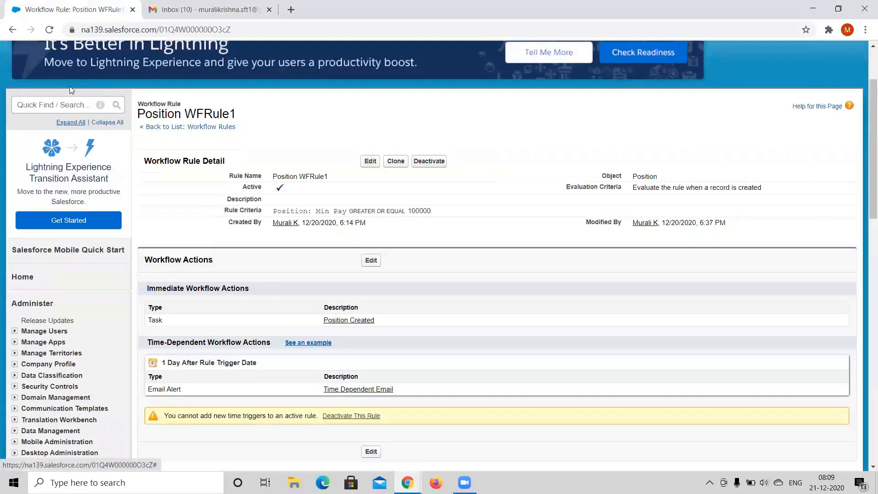
scroll(69, 86, up, 2)
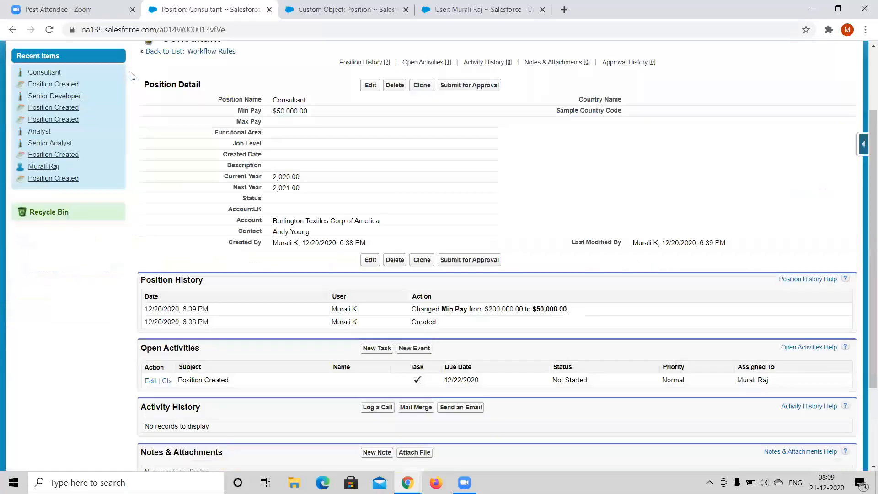
scroll(128, 157, up, 3)
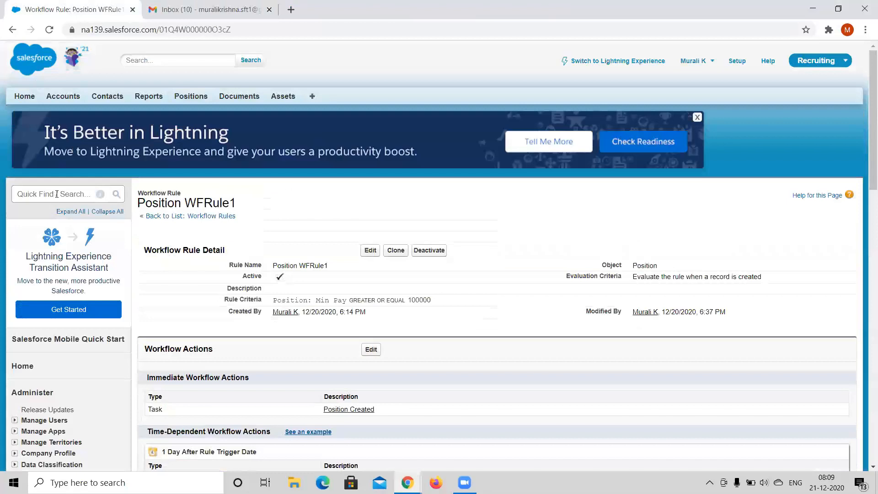
click(57, 194)
text(work)
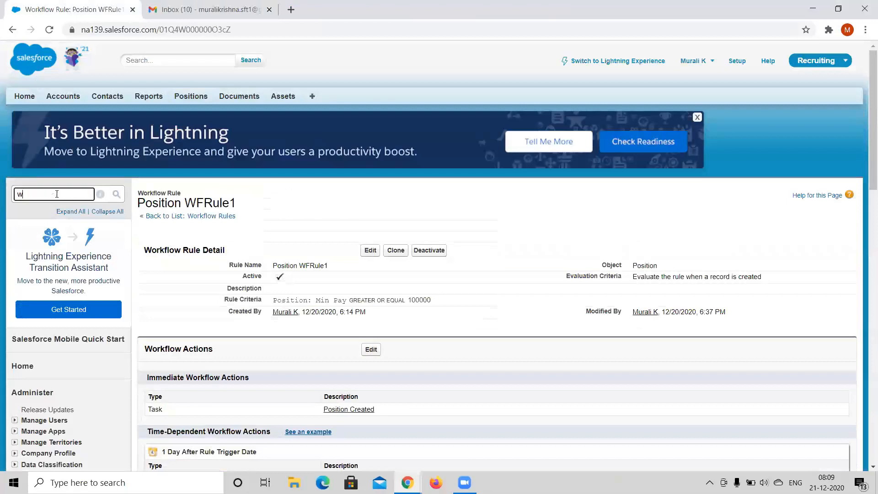
text(f)
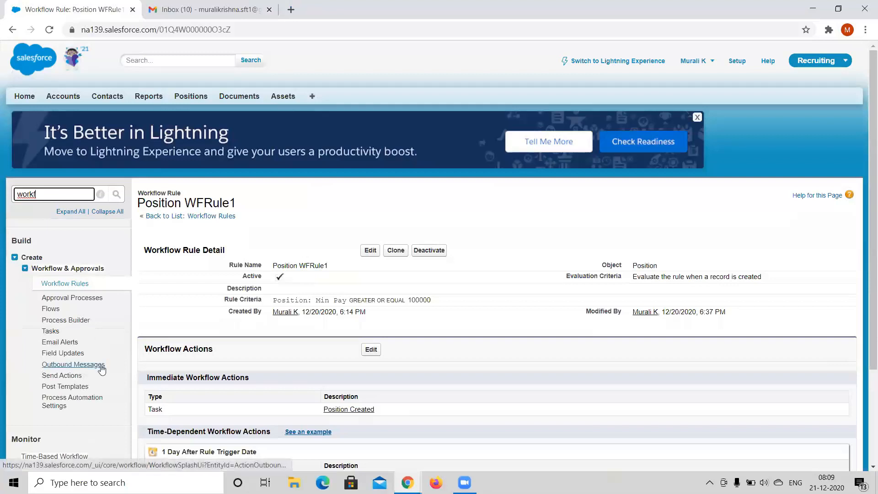
scroll(102, 371, down, 3)
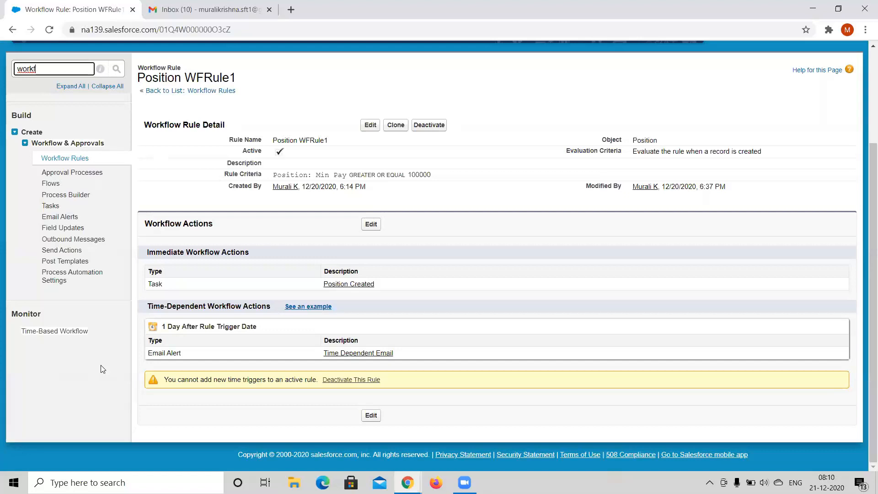
click(59, 336)
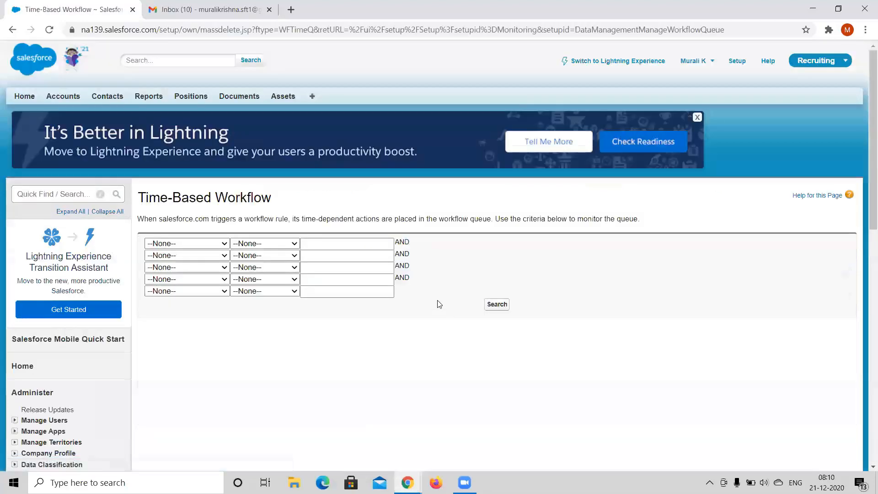
click(497, 306)
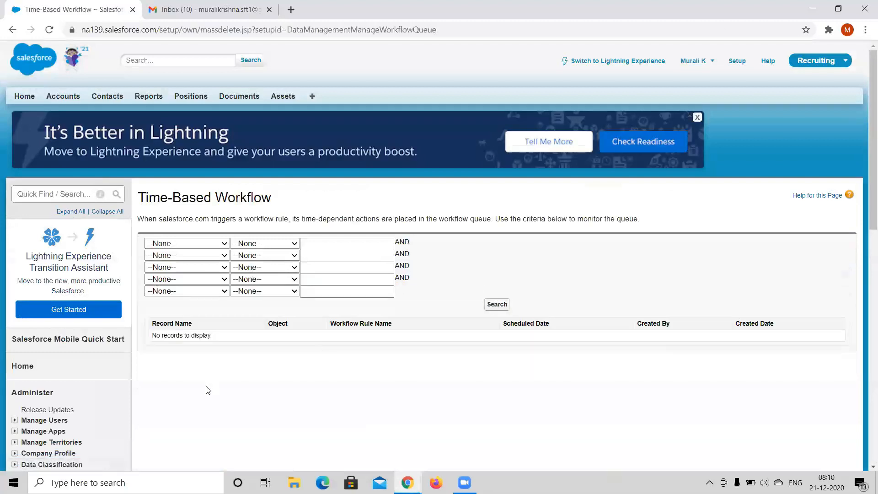
click(65, 193)
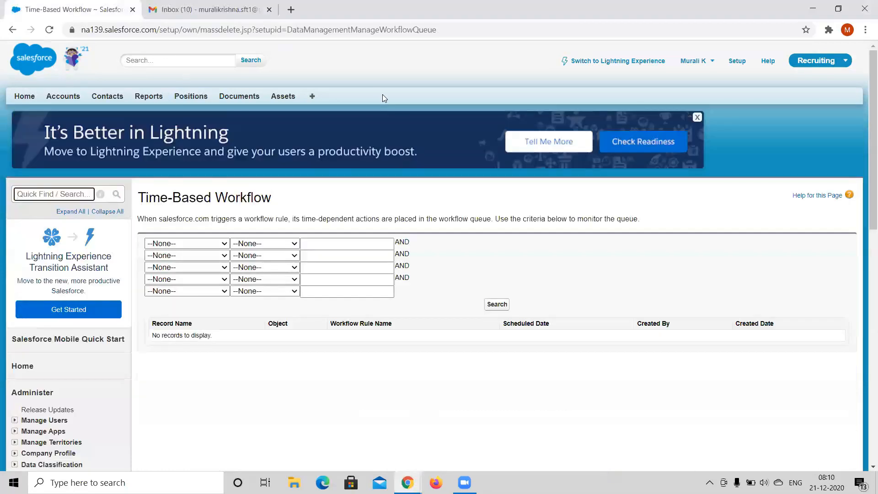
text(workfl)
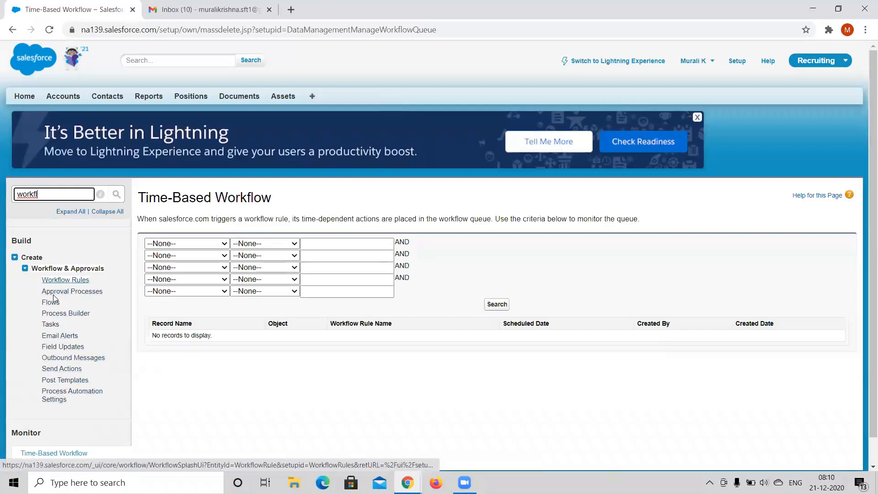
click(57, 373)
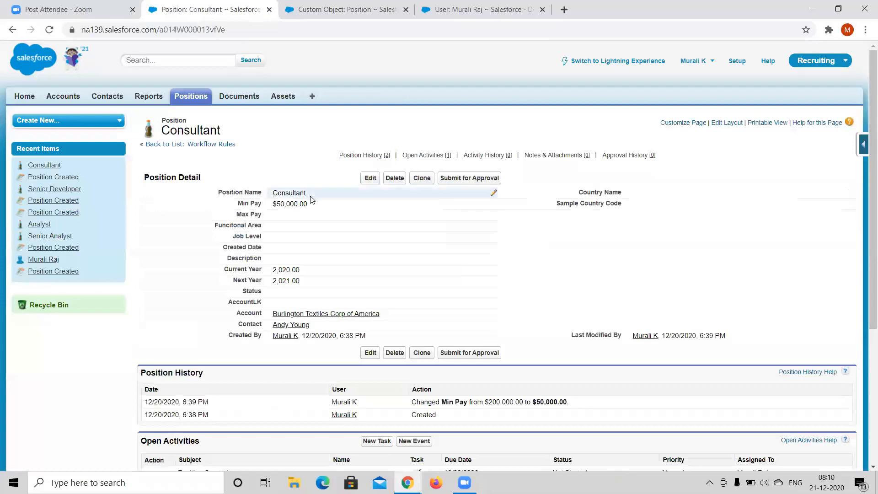
double_click(314, 206)
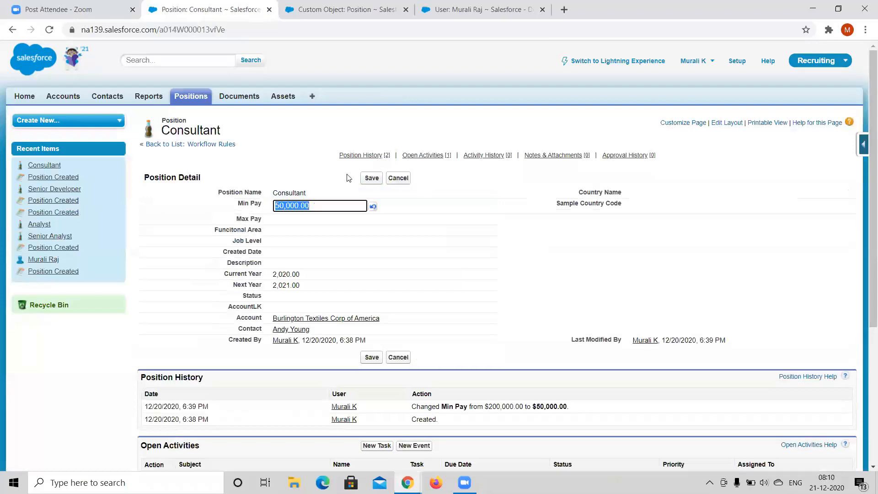
click(397, 178)
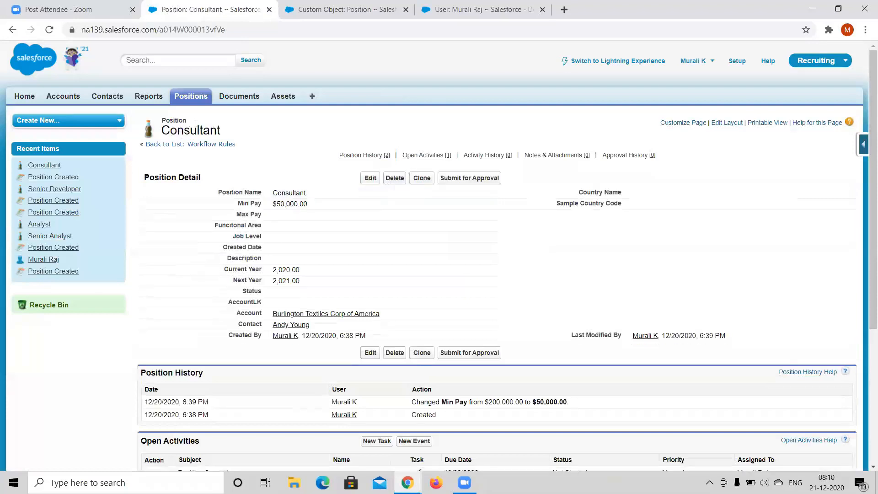
Start a new position record named Senior Developer with a Min Pay of 200000
click(196, 100)
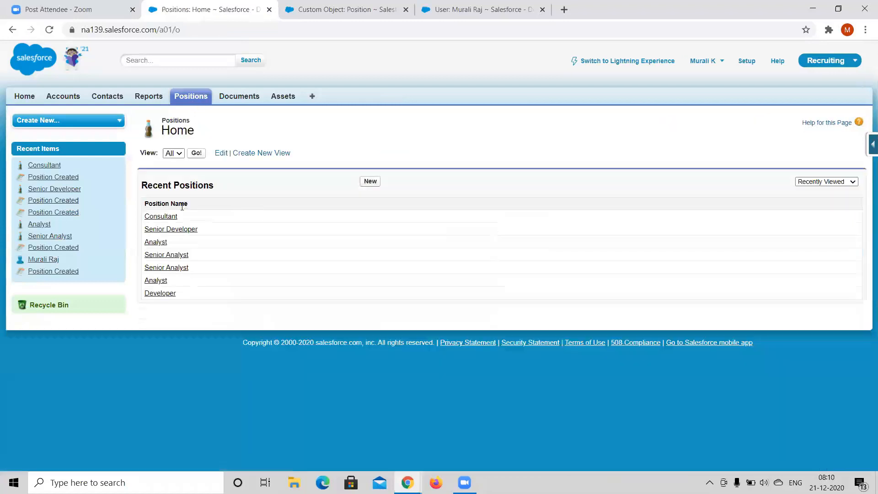
click(370, 182)
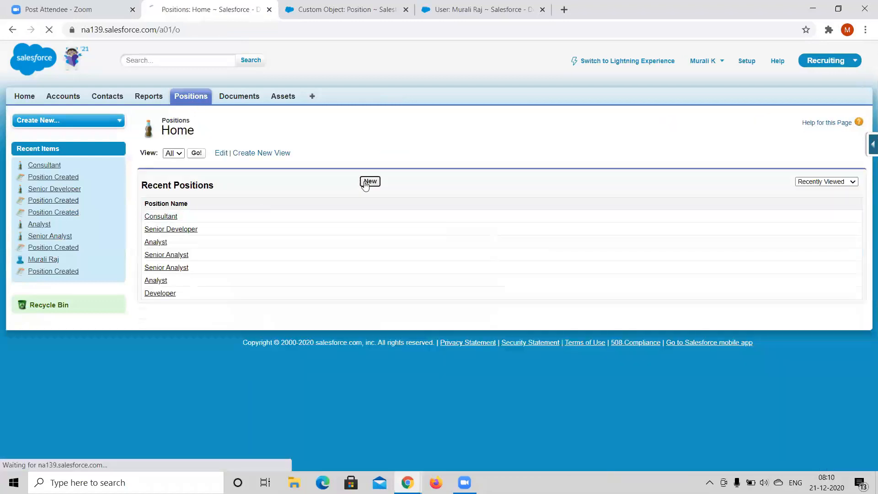
text(Se)
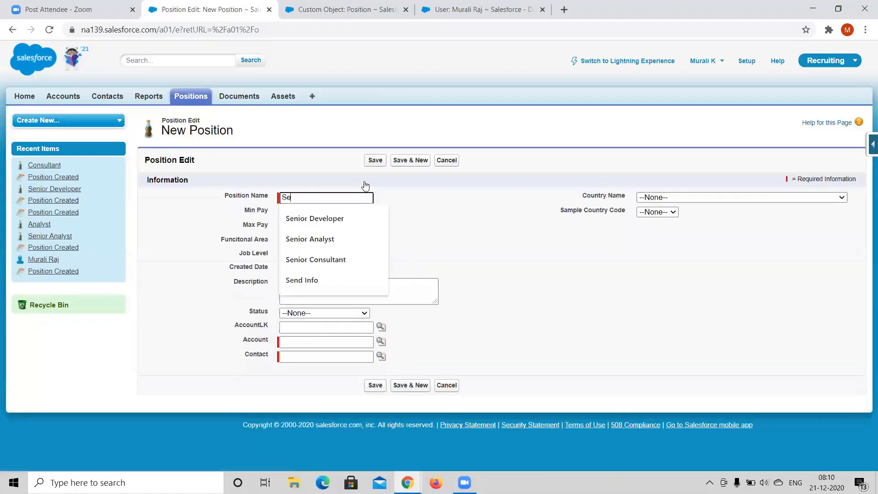
text(nior Developer)
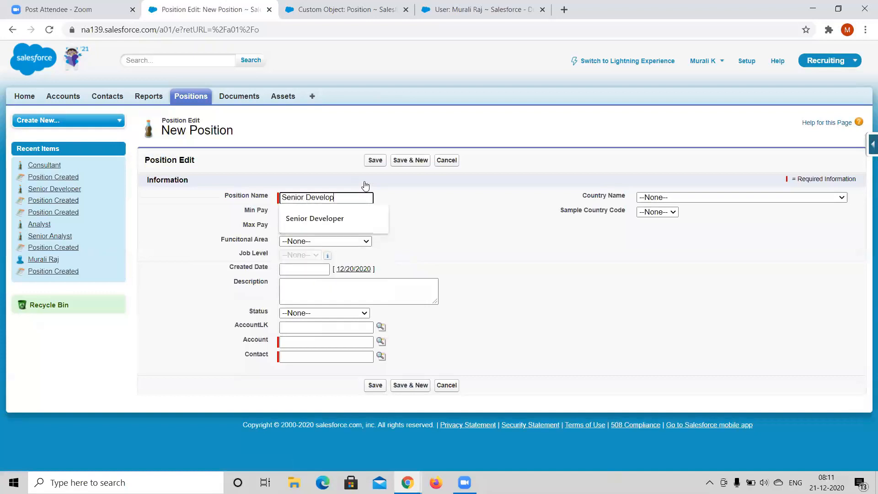
key(Tab)
text(200000)
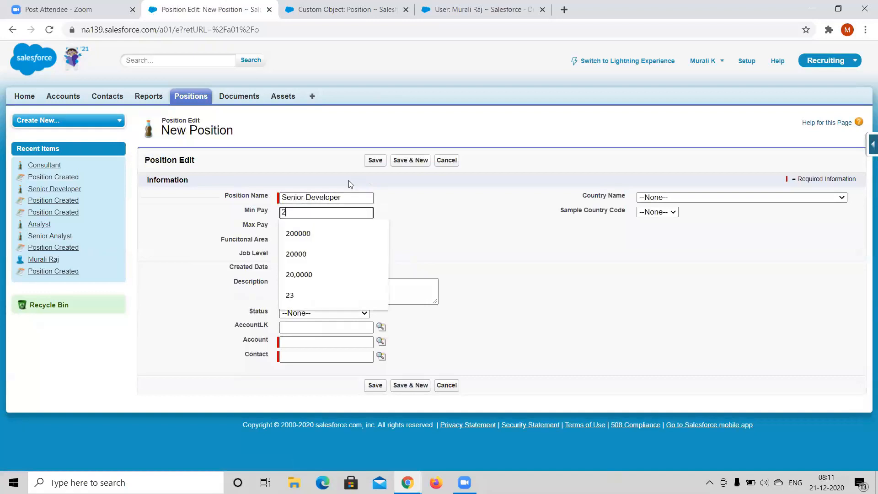
key(Tab)
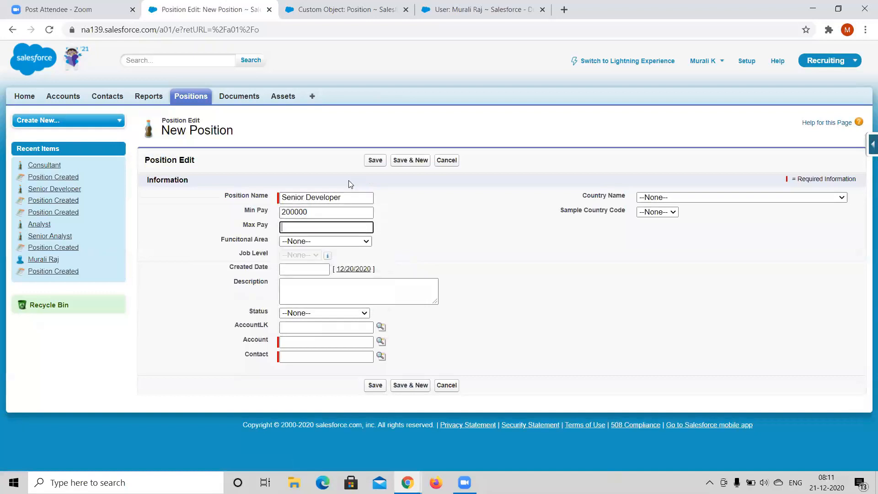
Assign the account Dickenson plc and the recently viewed Grand Hotels & Resorts Ltd contact to the position, save it, and check its open activities
click(381, 341)
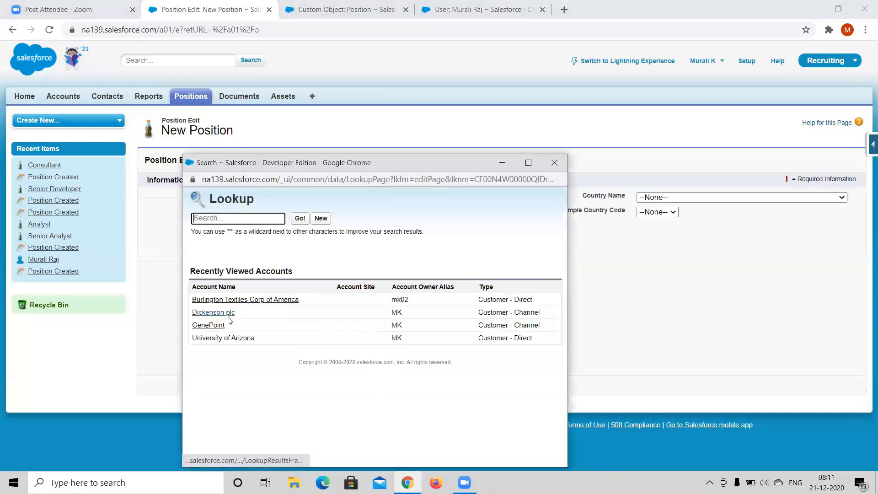
click(225, 316)
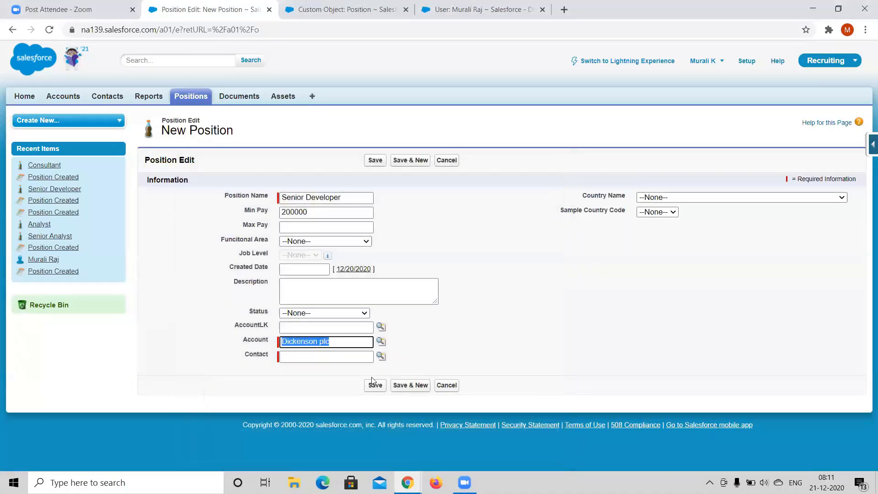
click(382, 357)
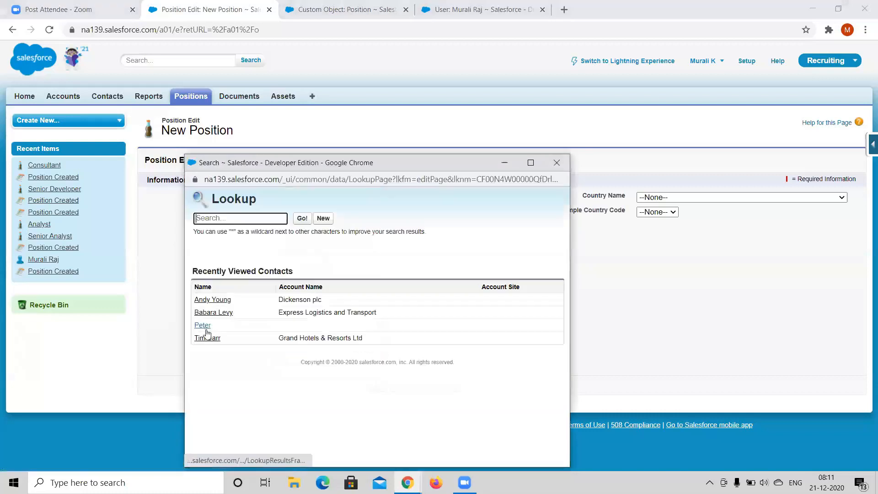
click(206, 337)
click(375, 386)
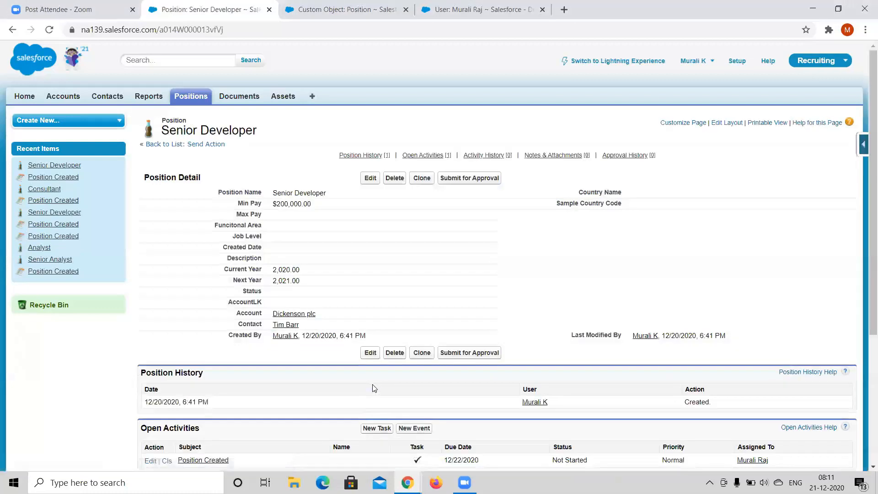
scroll(374, 388, down, 2)
scroll(374, 388, up, 2)
Reopen the Time-Based Workflow monitoring page by searching setup for workfl, and search its queue without any filter criteria
key(alt+Tab)
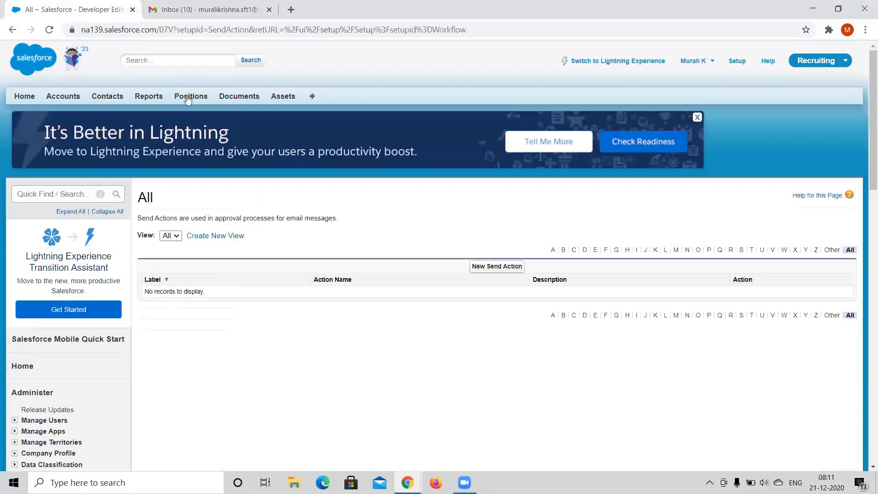
click(229, 30)
key(Return)
click(62, 193)
text(workfl)
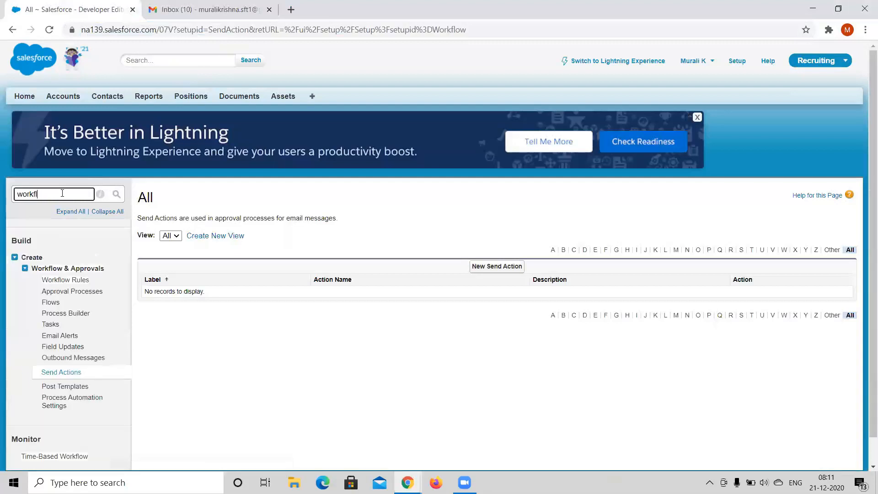
scroll(59, 347, down, 1)
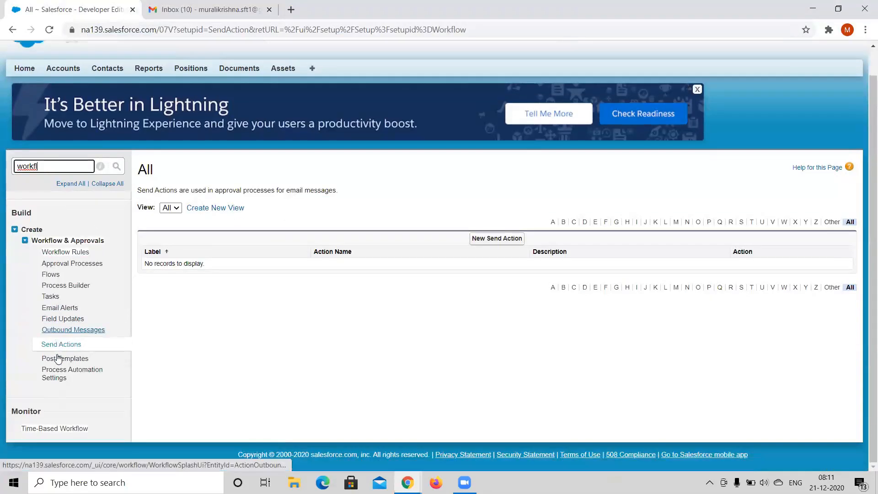
click(59, 430)
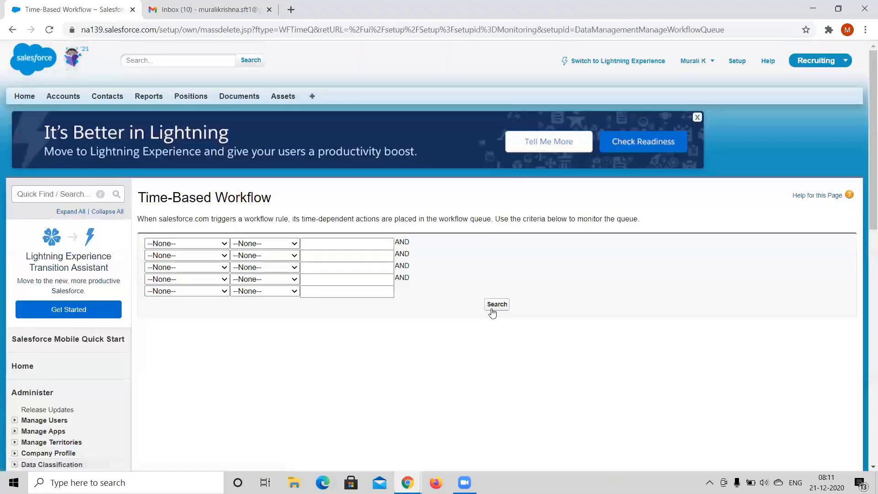
click(494, 306)
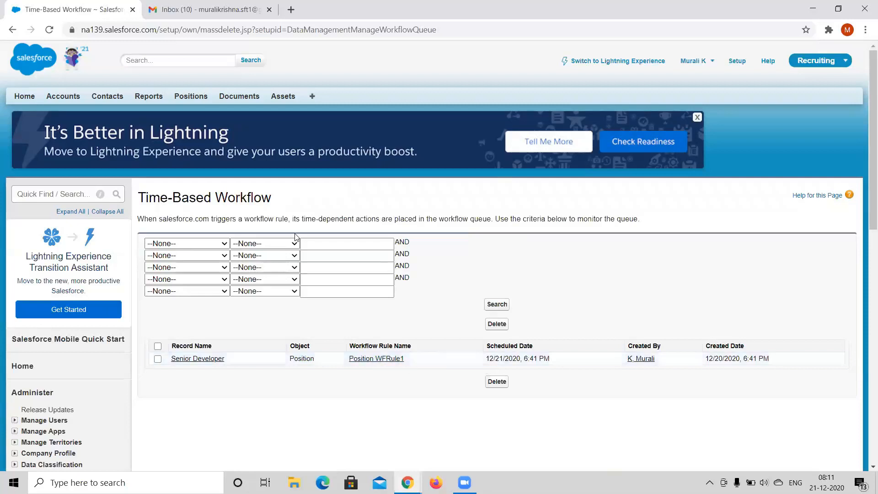
Set the new Senior Developer position's Min Pay to 10000 and save the record
key(alt+Tab)
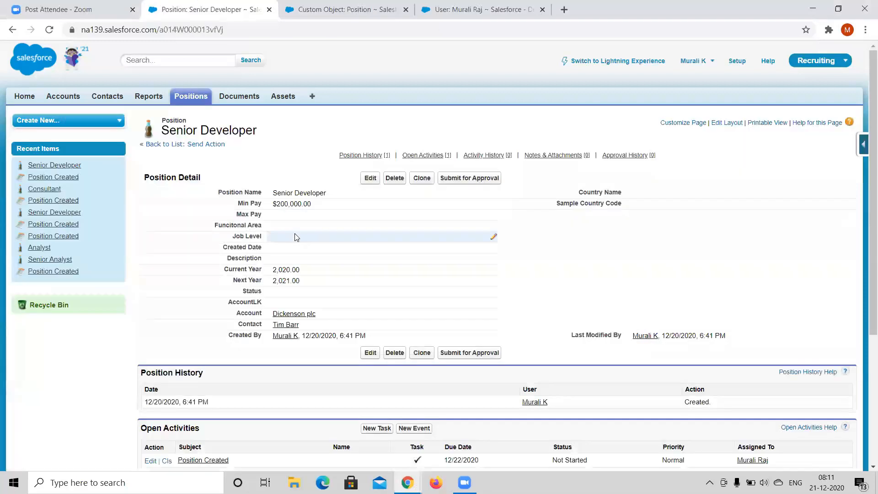
key(alt+Tab)
key(alt+Tab)
click(320, 207)
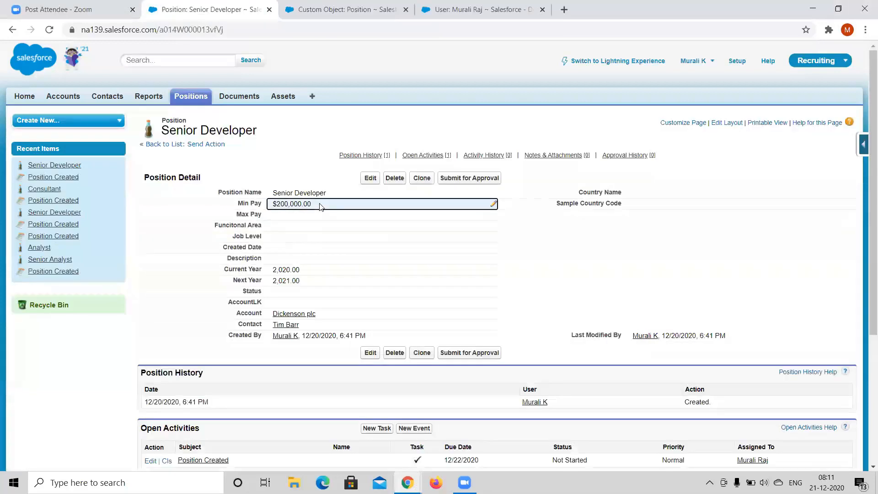
double_click(320, 205)
text(10000)
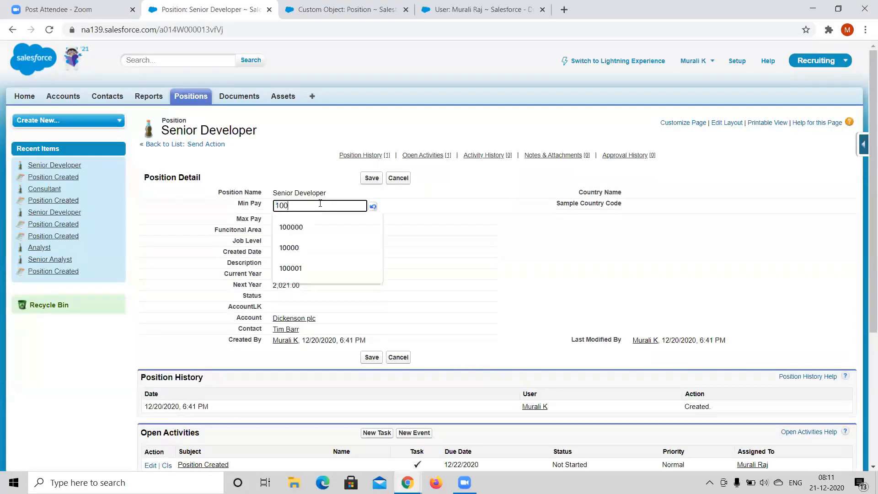
click(376, 180)
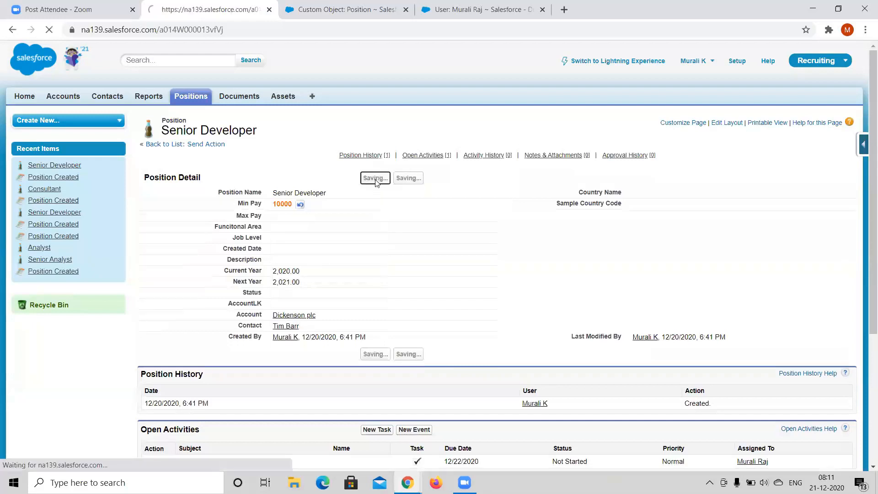
Reload the Time-Based Workflow page and search the queue again without filters to recheck the Senior Developer entry
key(alt+Tab)
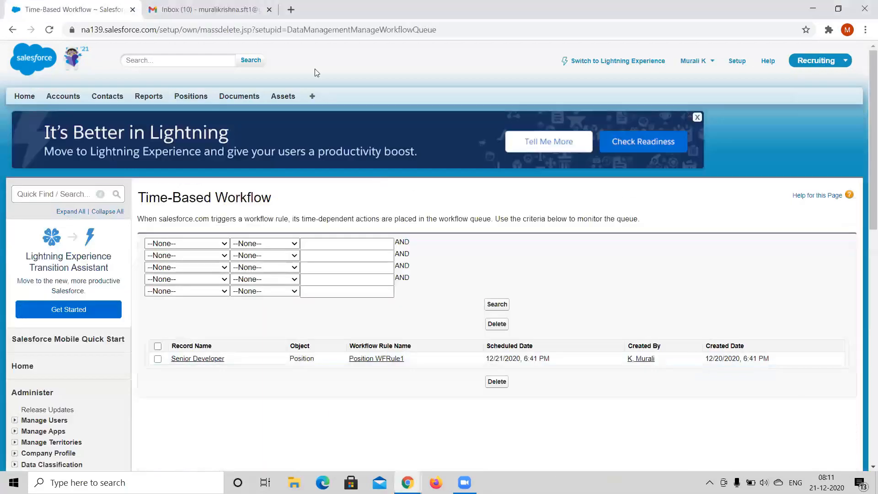
click(313, 29)
key(Return)
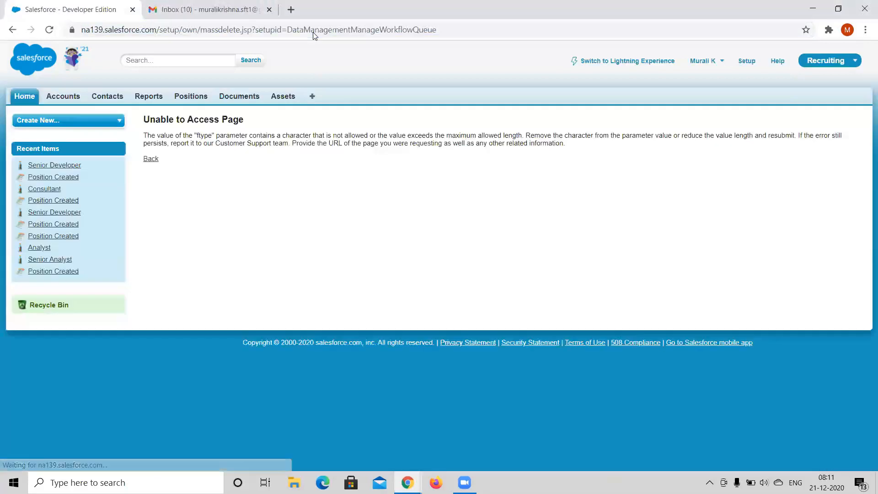
click(151, 160)
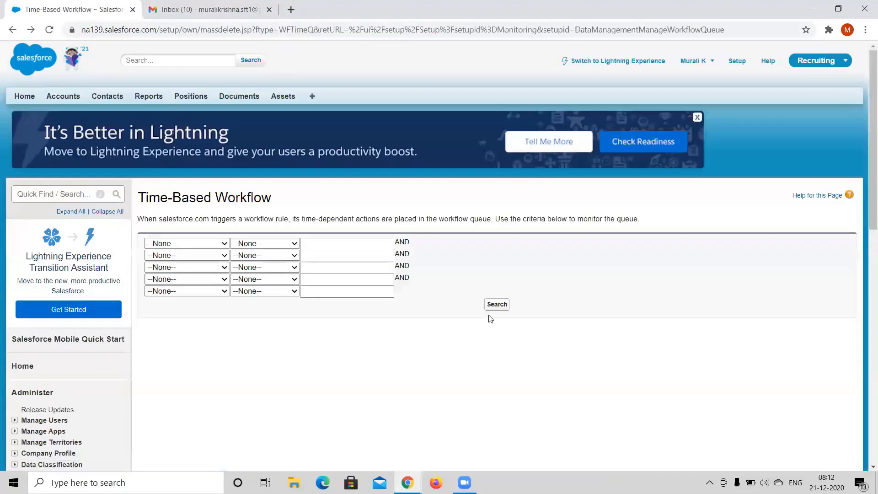
click(494, 306)
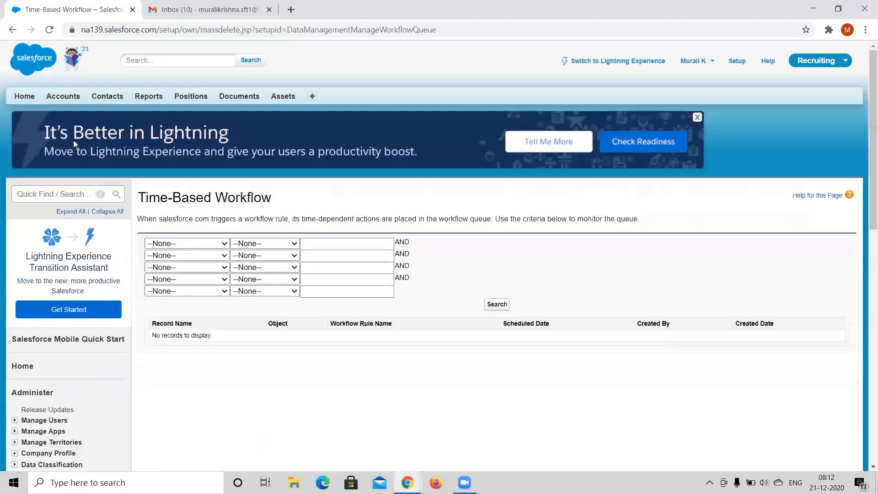
Open the Position WFRule1 workflow rule from setup and review its rule criteria, immediate task and time-dependent email alert
click(63, 195)
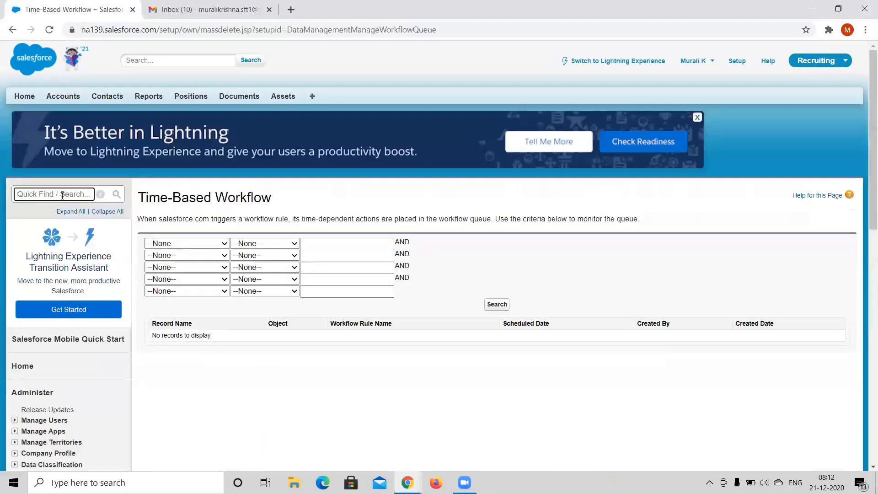
text(workfl)
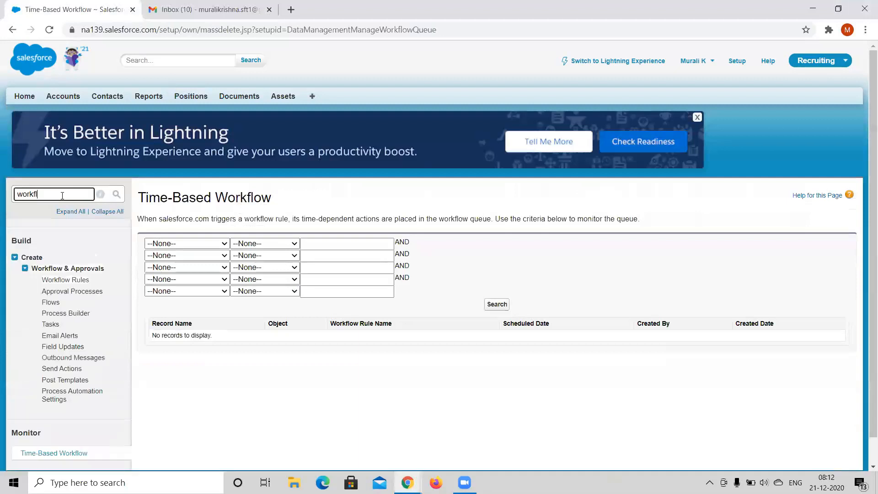
click(66, 280)
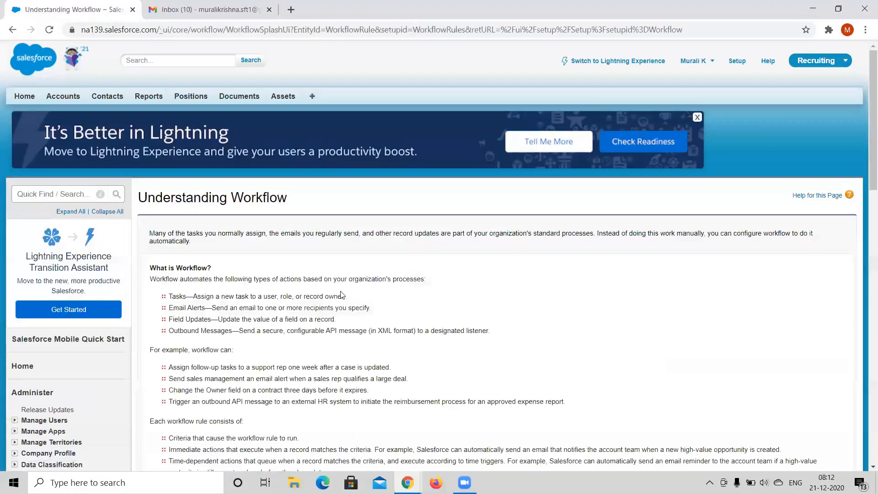
scroll(168, 357, down, 3)
click(166, 348)
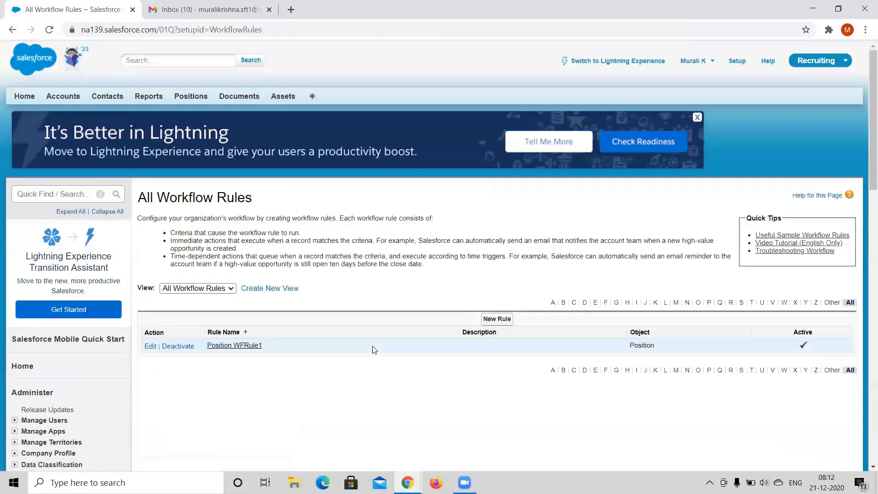
click(234, 346)
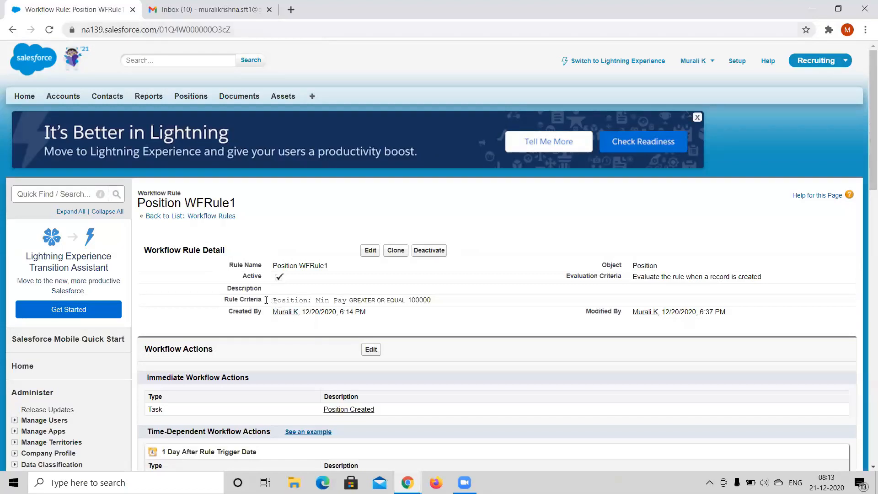
mouse_move(274, 302)
mouse_down()
mouse_move(443, 305)
mouse_move(272, 306)
mouse_up()
click(443, 305)
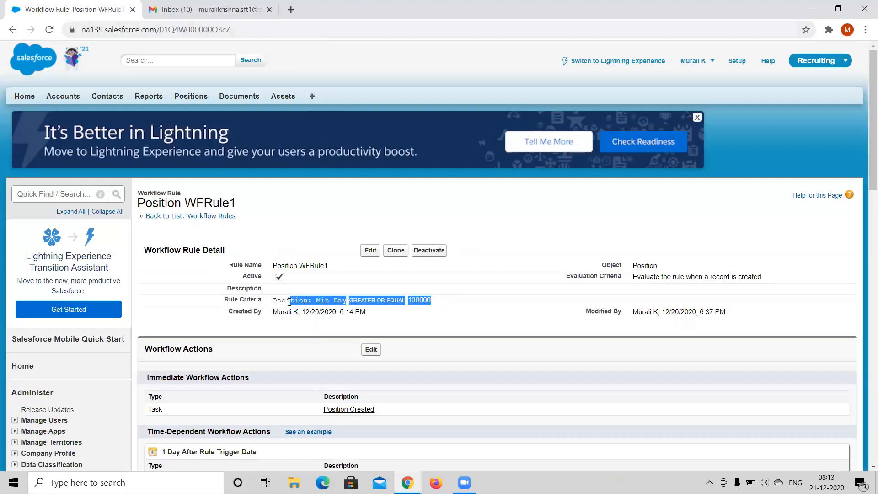
click(454, 331)
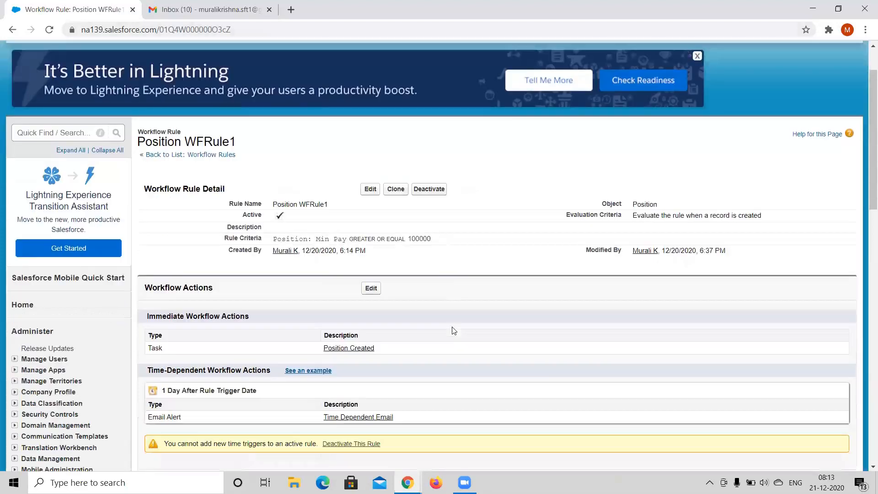
scroll(454, 330, down, 2)
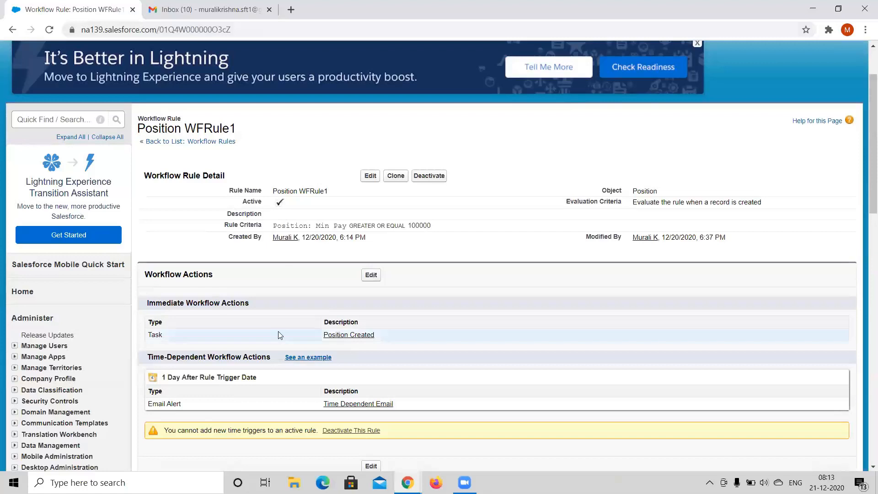
Open the workflow actions of Position WFRule1 for editing and review the immediate and time-dependent action sections
scroll(280, 335, down, 1)
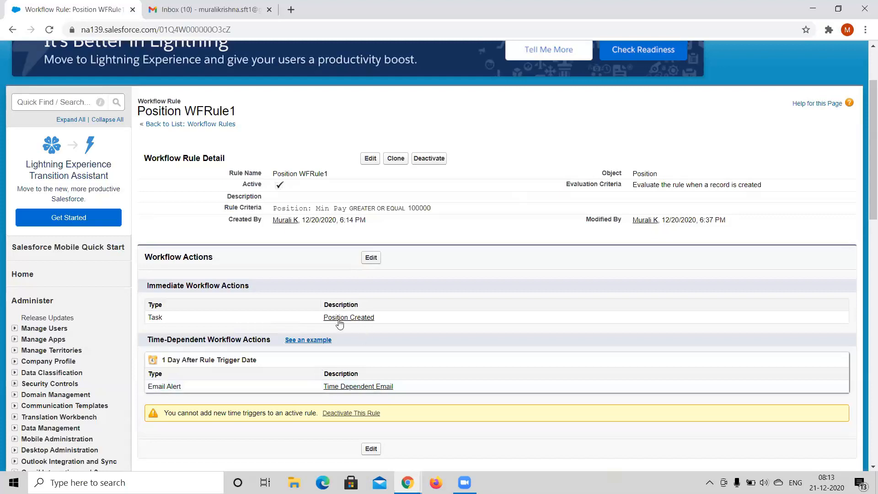
click(375, 259)
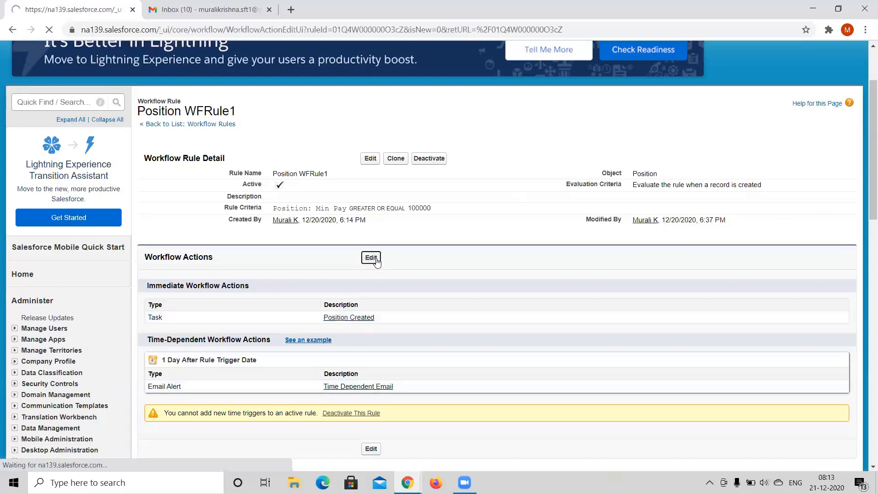
scroll(377, 261, down, 2)
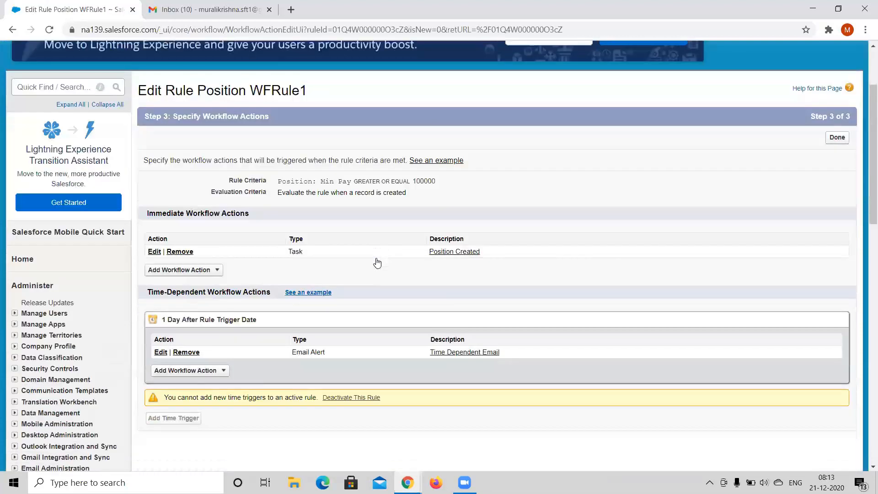
click(161, 271)
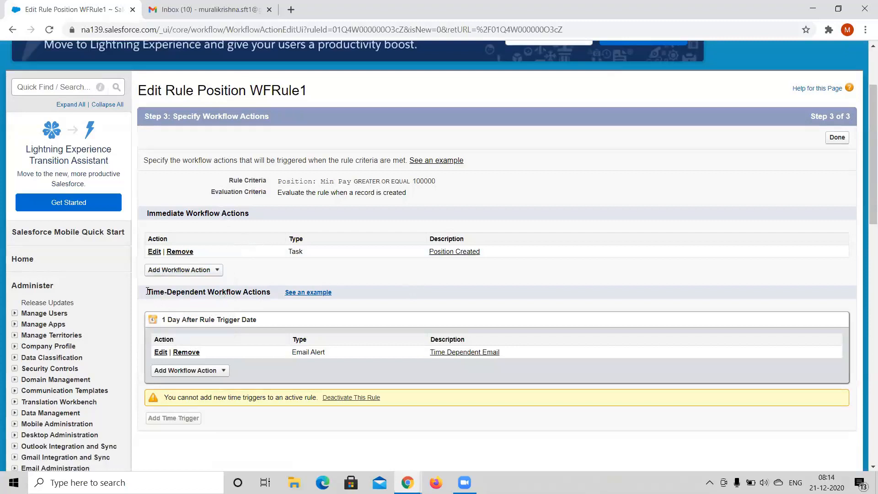
drag(146, 292, 348, 368)
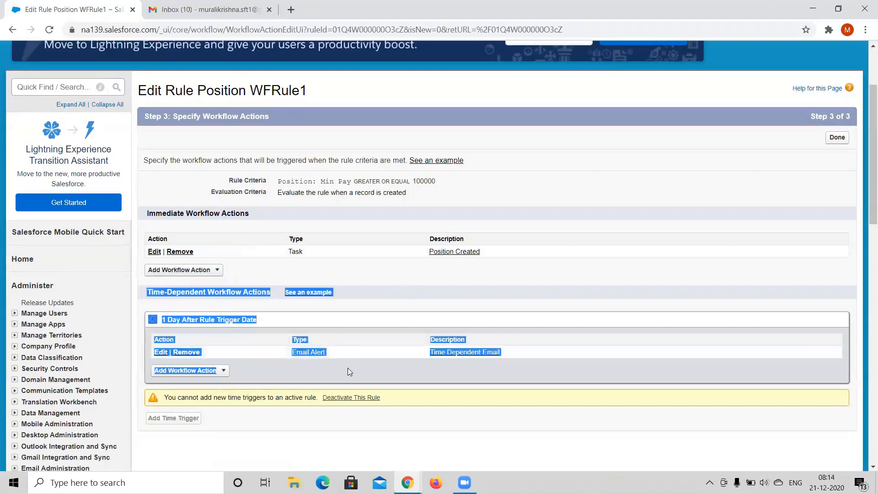
click(653, 273)
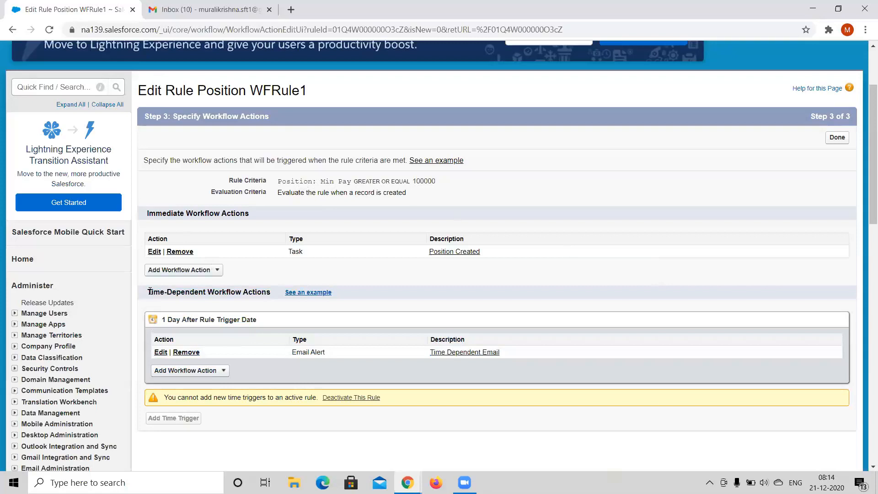
drag(148, 291, 283, 293)
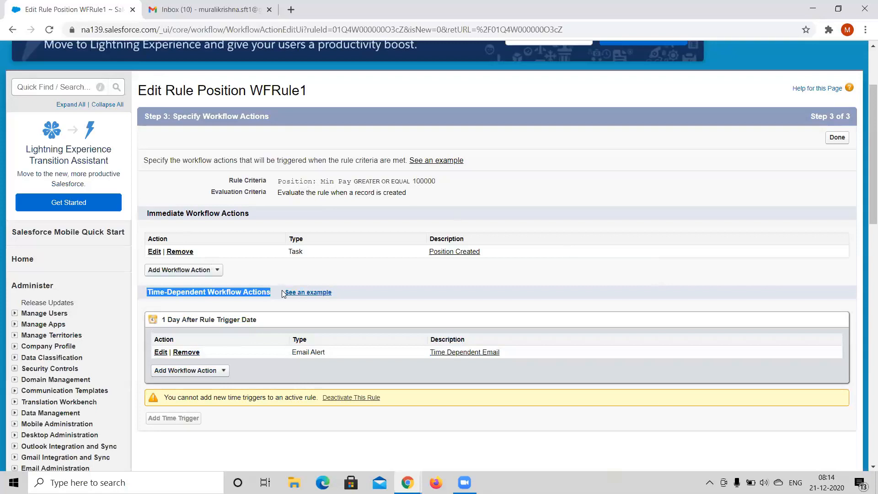
Add a new outbound message as an immediate action of the rule and name it Sample Outbound with unique name Sample_Outbound
click(183, 271)
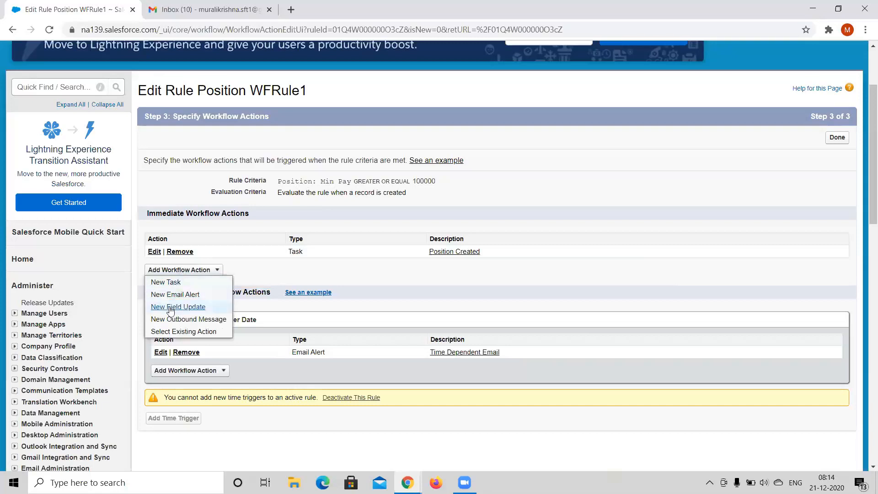
click(178, 323)
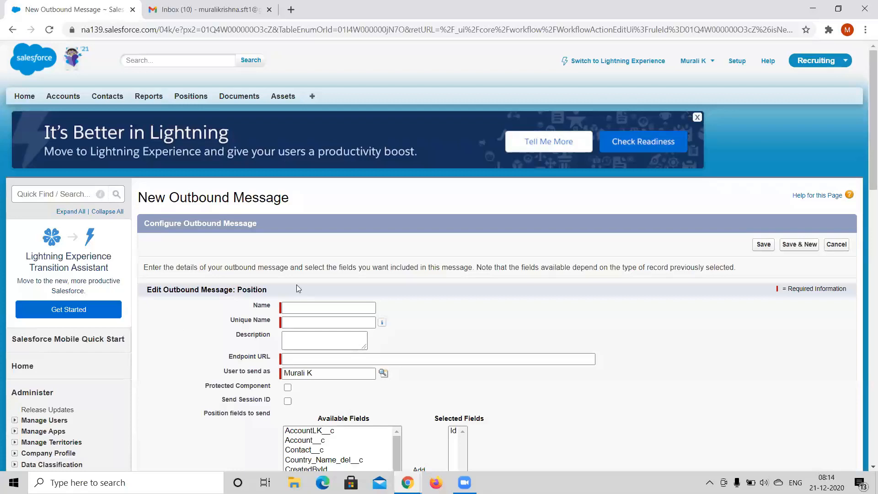
click(340, 309)
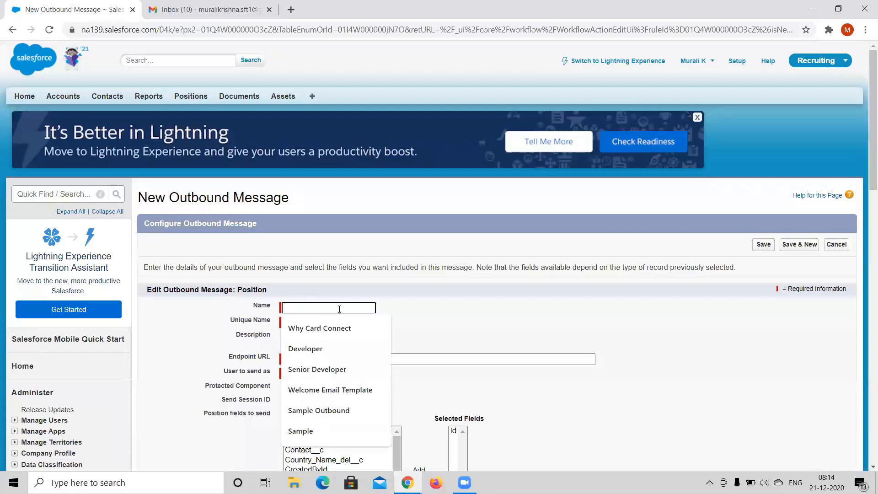
text(Sa)
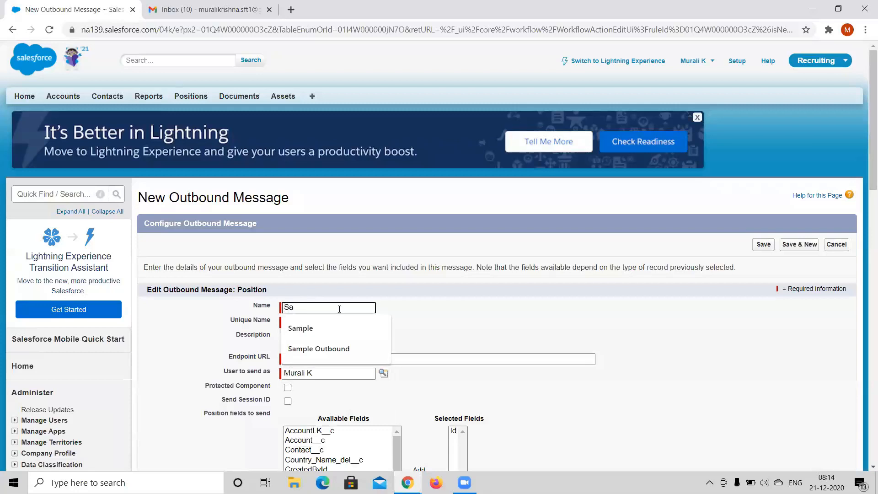
key(Down)
key(Down)
key(Tab)
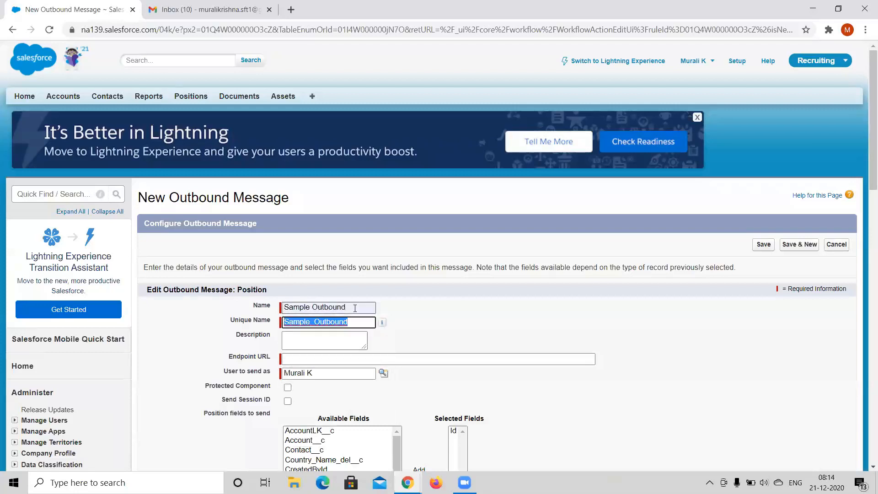
click(355, 308)
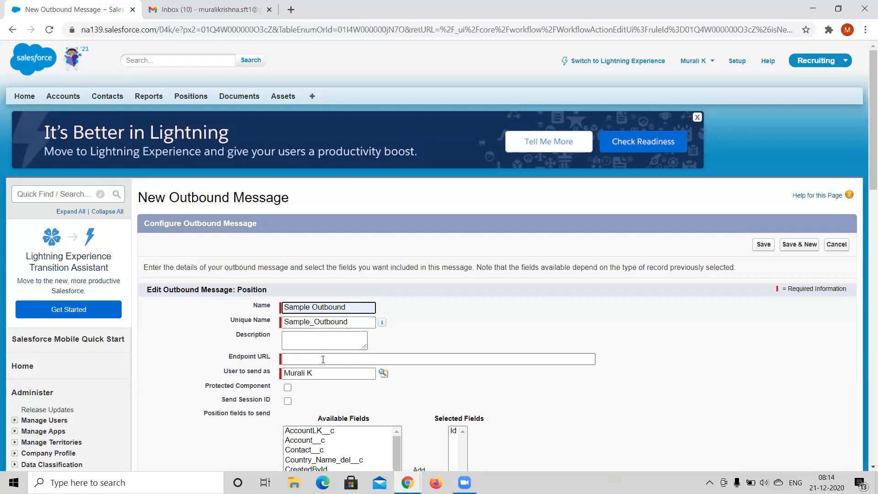
Switch to the other browser window, search the web for putsreq in place of the Position object page, and open the PutsReq site
key(alt+Tab)
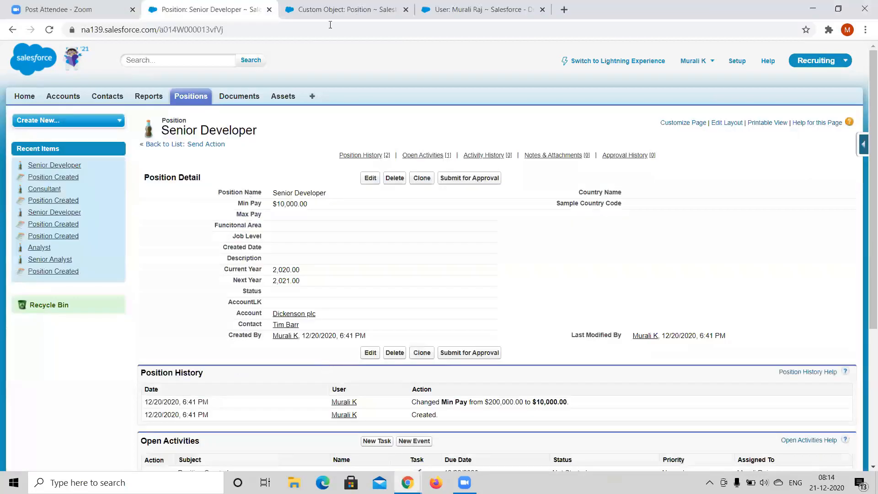
click(295, 13)
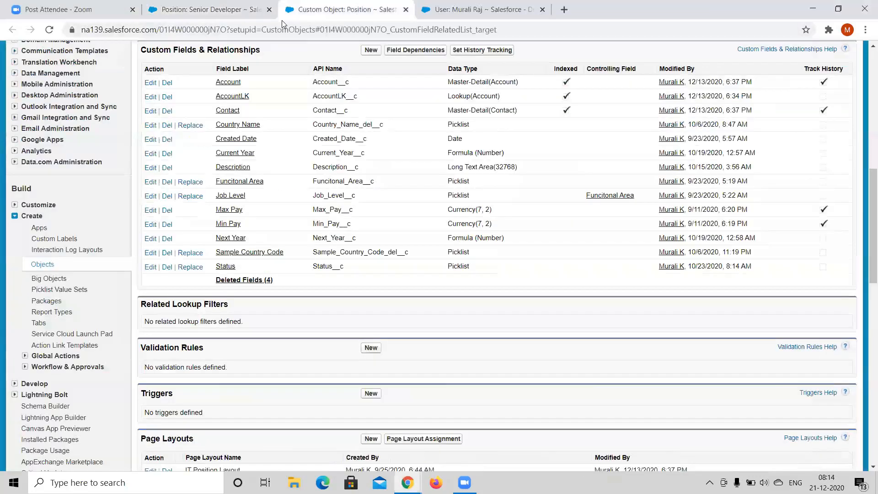
click(265, 29)
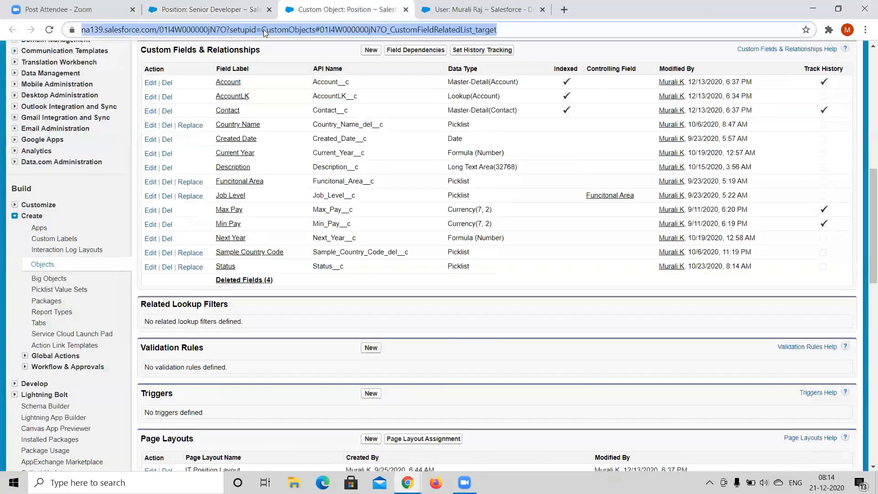
text(pu)
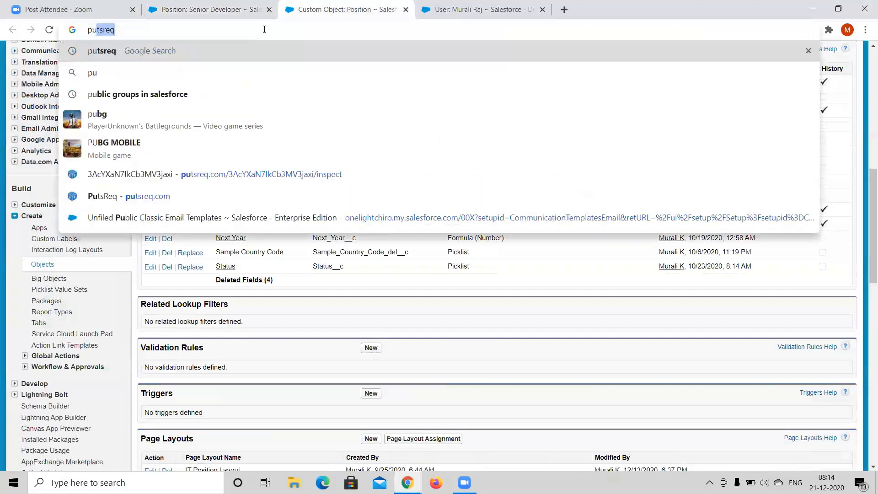
key(Return)
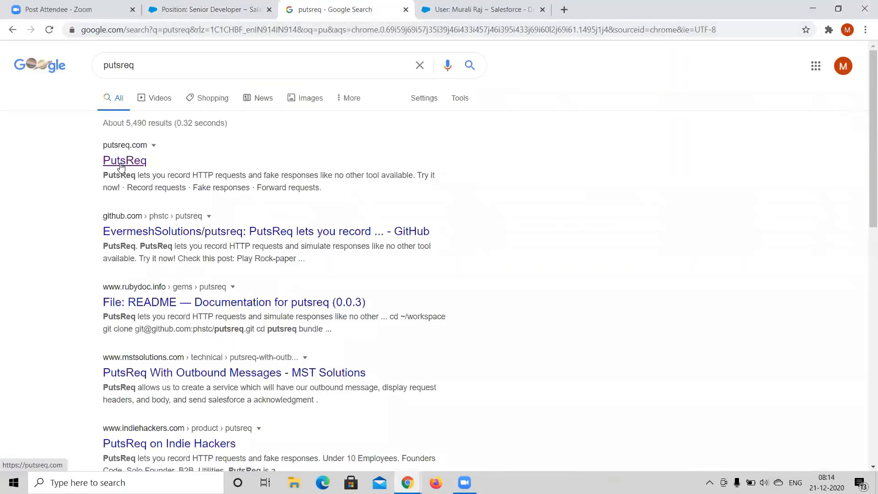
click(121, 164)
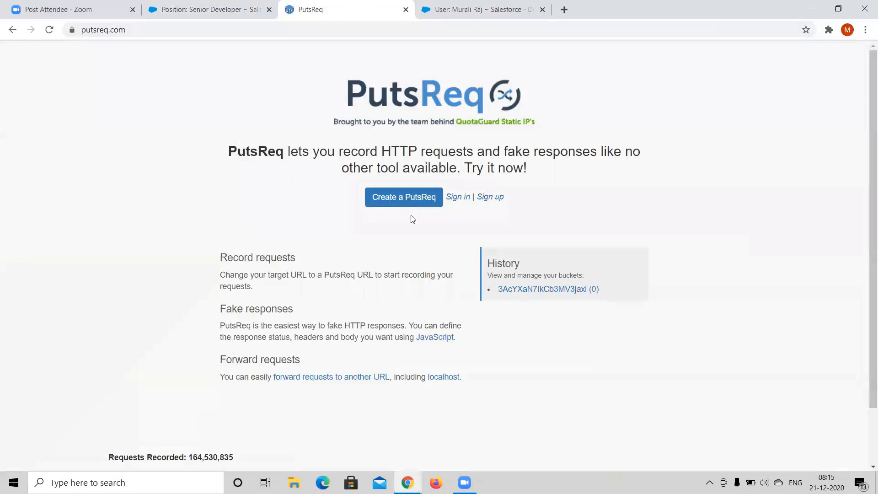
Create a new PutsReq bucket and paste its URL into the outbound message's Endpoint URL
click(404, 201)
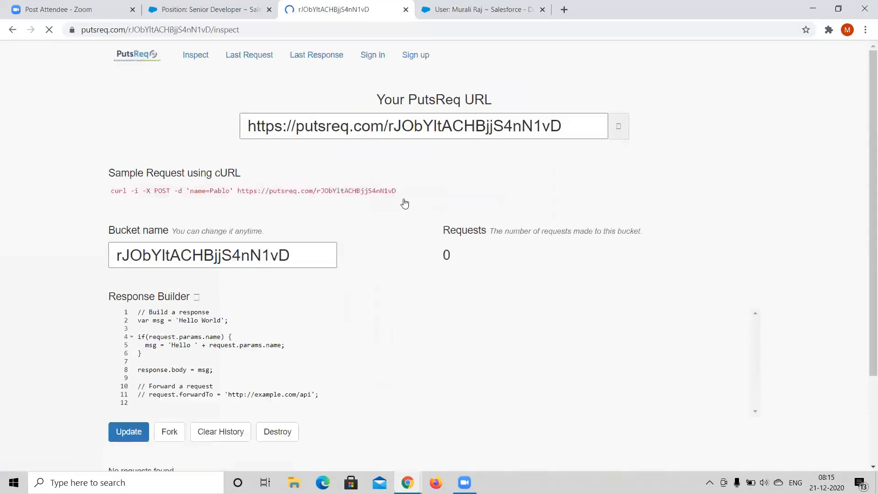
click(345, 123)
key(ctrl+c)
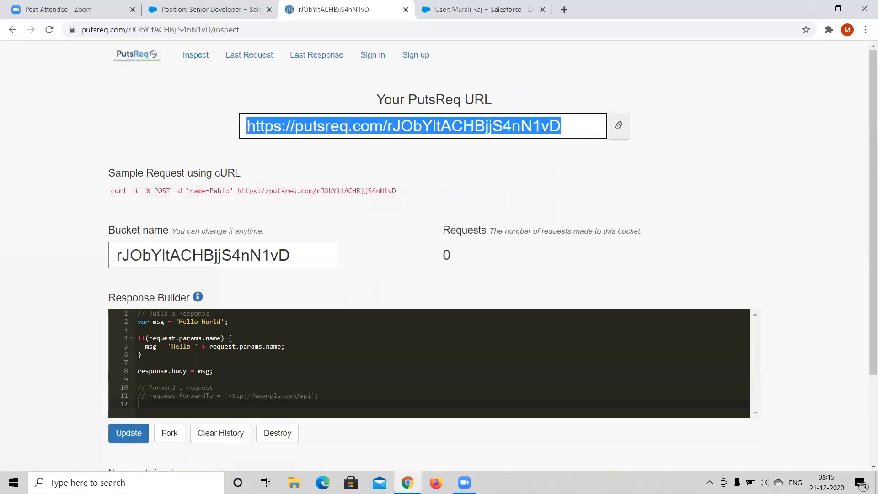
key(alt+Tab)
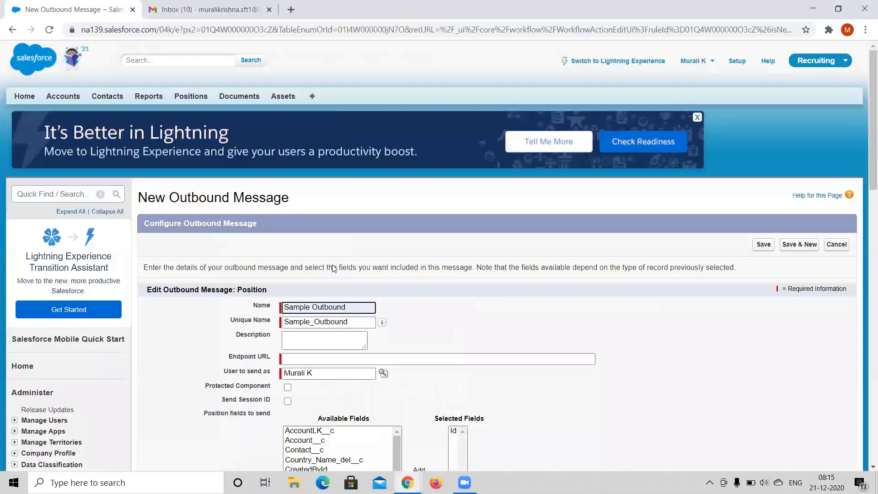
click(316, 358)
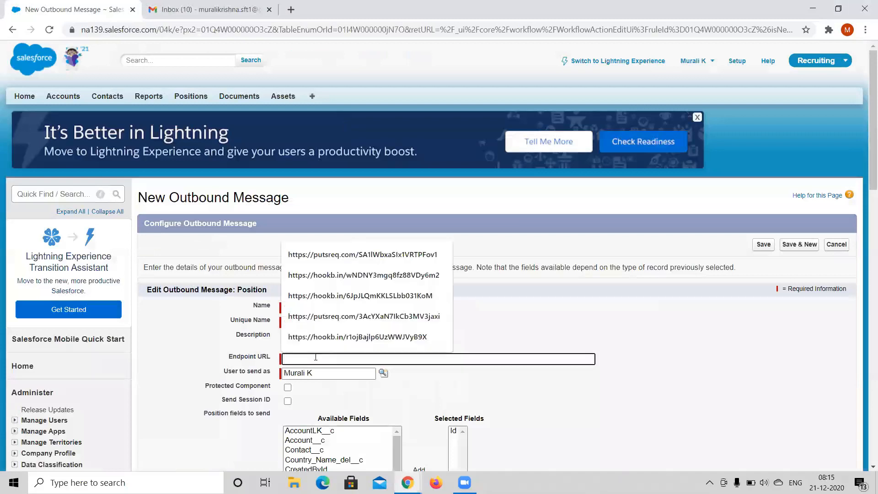
key(ctrl+v)
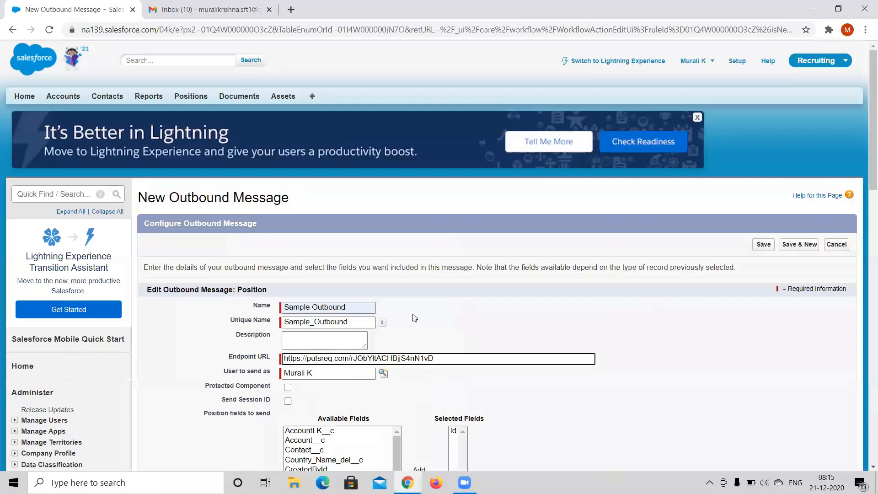
Close the Senior Developer position page in the PutsReq browser window and return to the outbound message form
scroll(415, 318, down, 3)
click(566, 315)
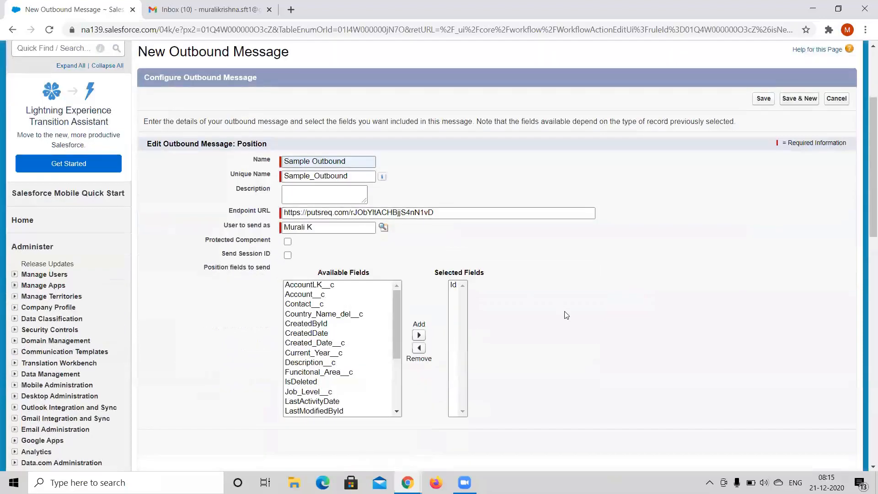
key(alt+Tab)
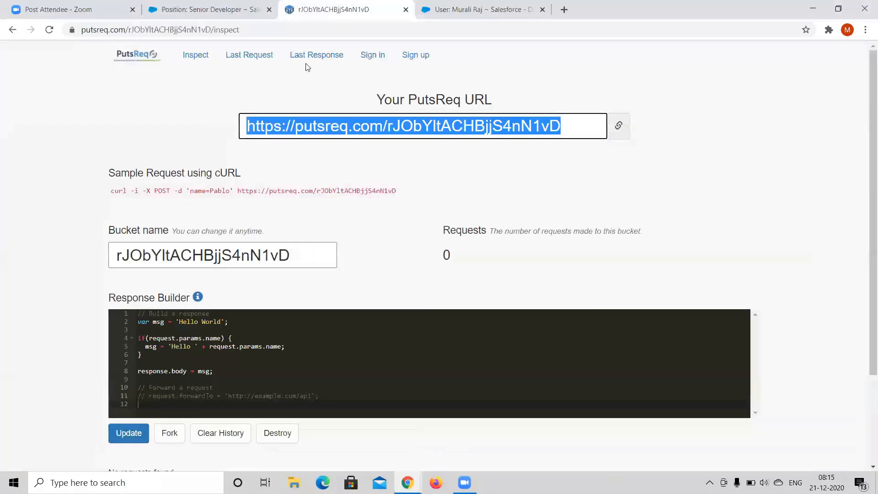
click(248, 12)
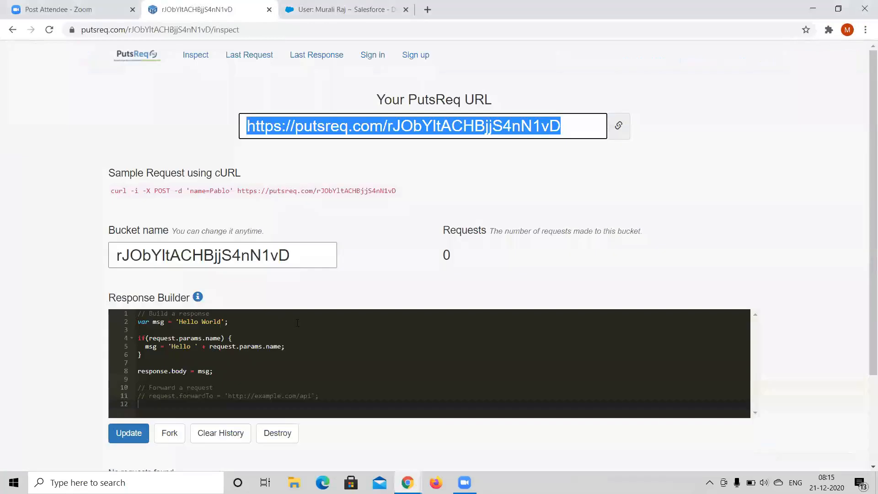
key(alt+Tab)
key(alt+Tab)
key(Tab)
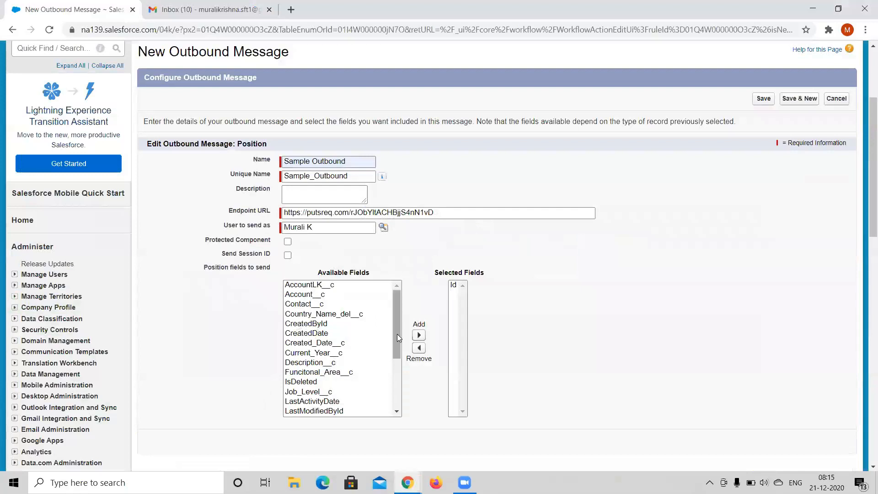
Add the Name, Min_Pay__c and Max_Pay__c position fields to the outbound message's selected fields
drag(397, 334, 397, 409)
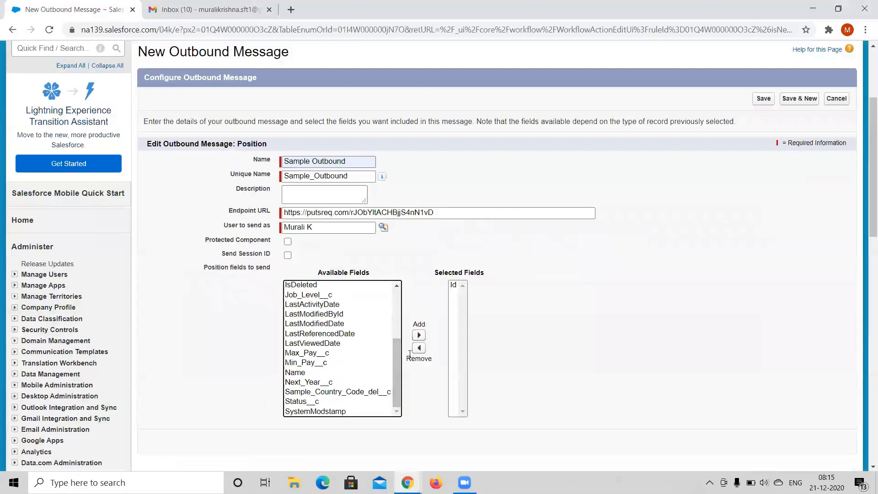
drag(396, 353, 396, 273)
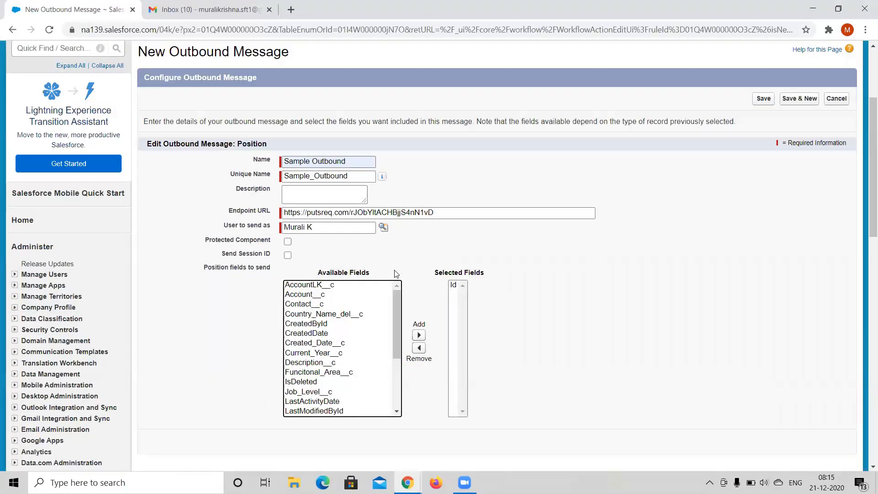
drag(397, 326, 398, 376)
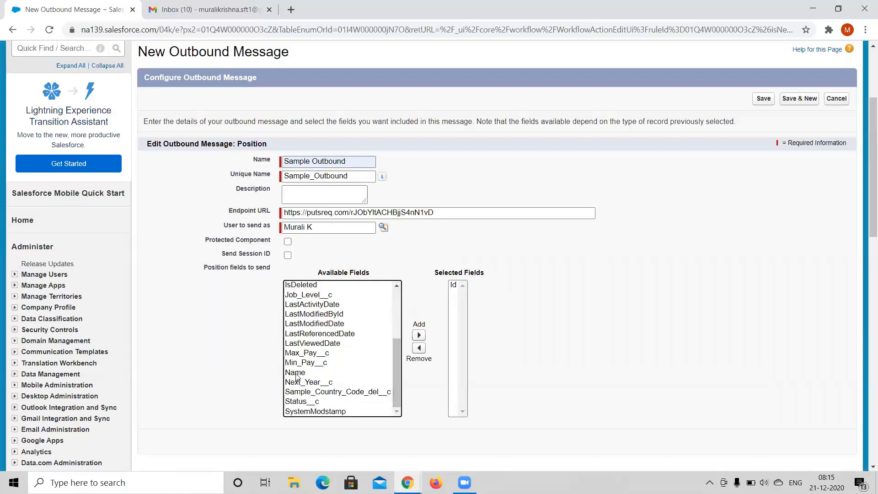
click(297, 376)
click(419, 335)
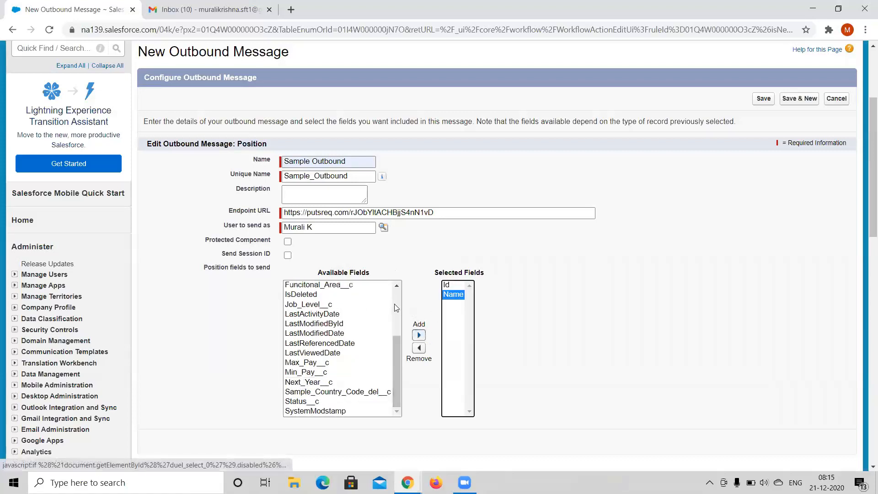
click(307, 372)
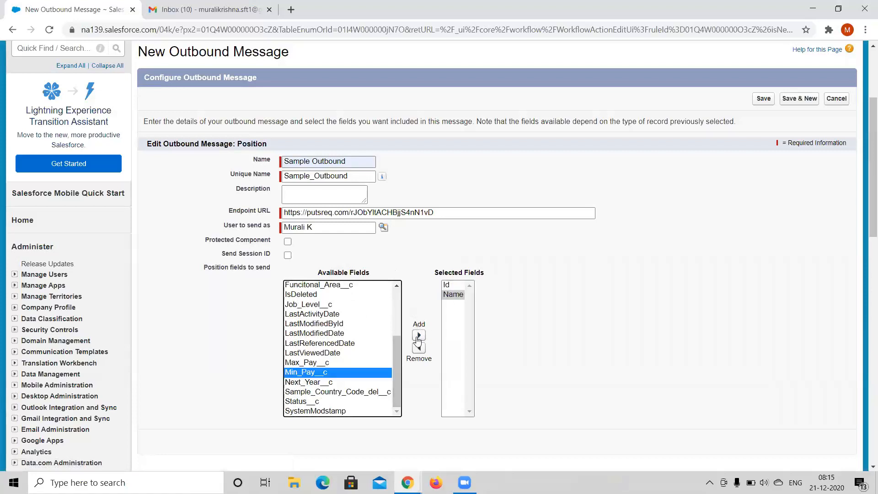
click(419, 336)
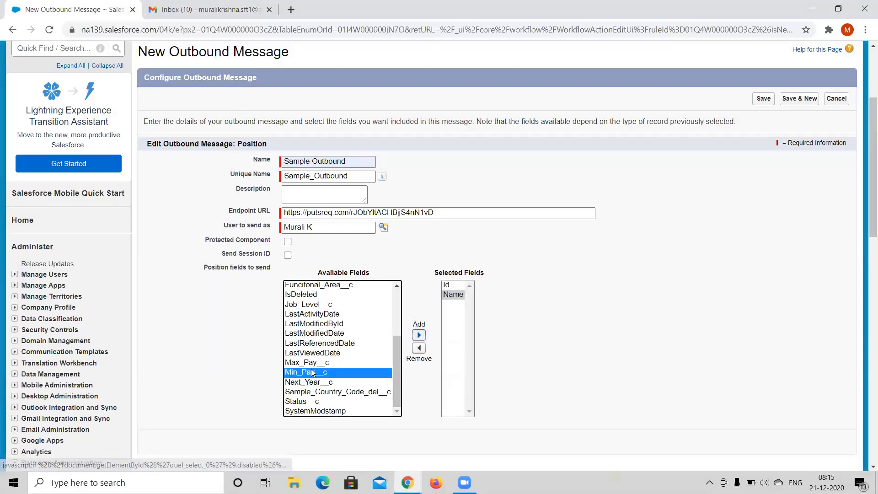
click(419, 337)
click(397, 321)
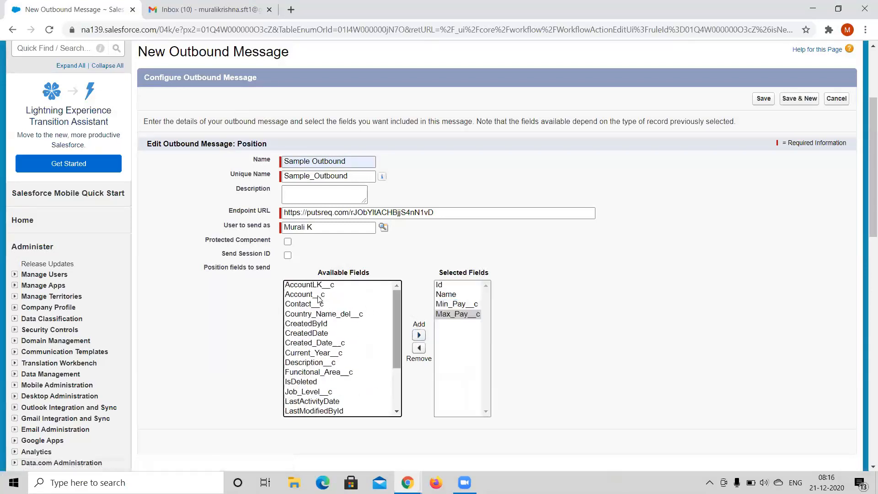
Add the Account__c and Contact__c position fields to the outbound message's selected fields
click(304, 294)
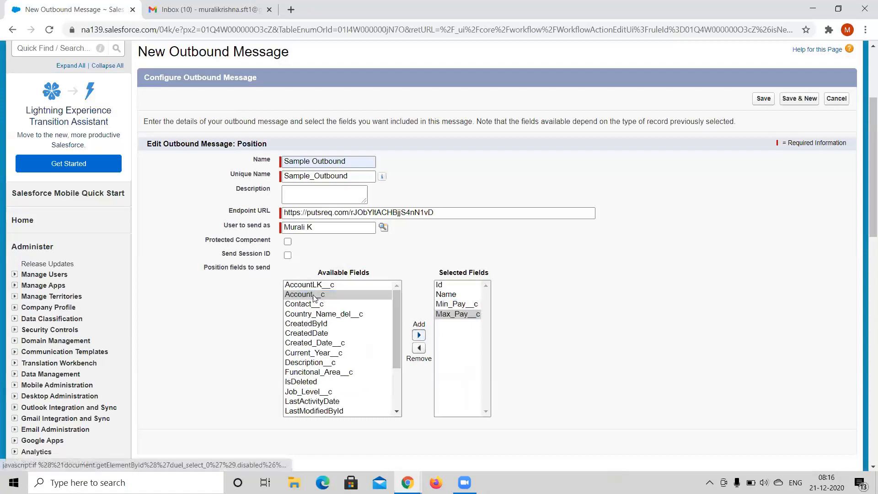
click(419, 337)
click(420, 336)
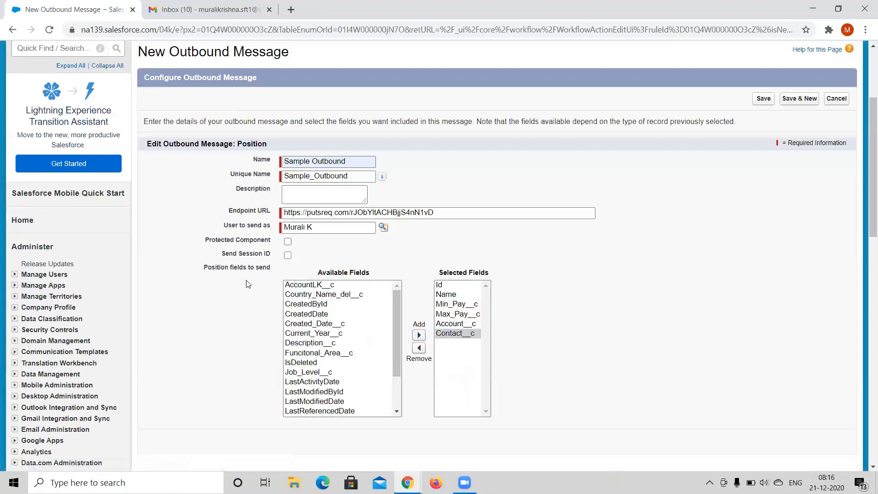
Enable Send Session ID for the outbound message and try to save it
click(288, 256)
scroll(498, 269, down, 4)
scroll(498, 268, up, 4)
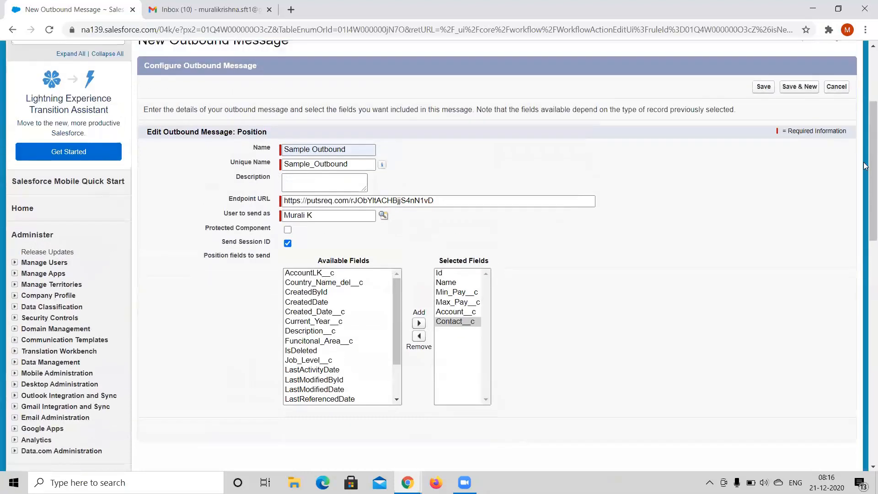
click(763, 88)
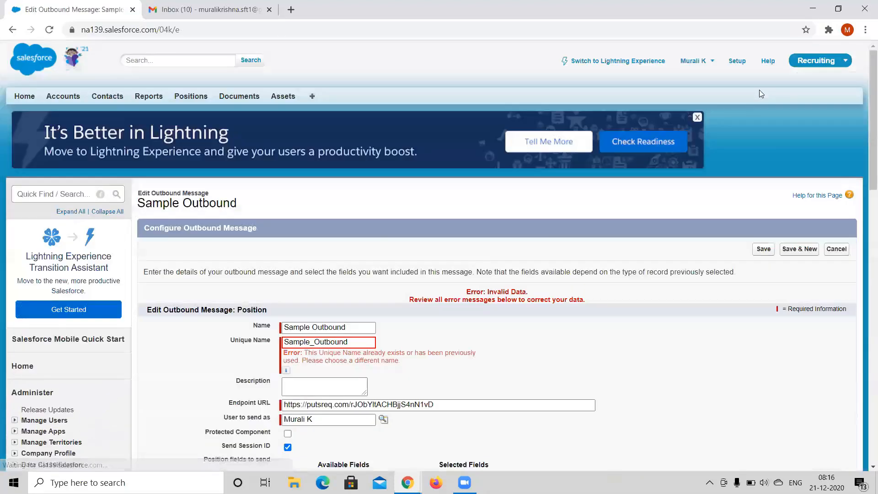
Rename the outbound message to Sample Outbound3 with unique name Sample_Outbound3, save it, and finish editing the rule's workflow actions
click(354, 327)
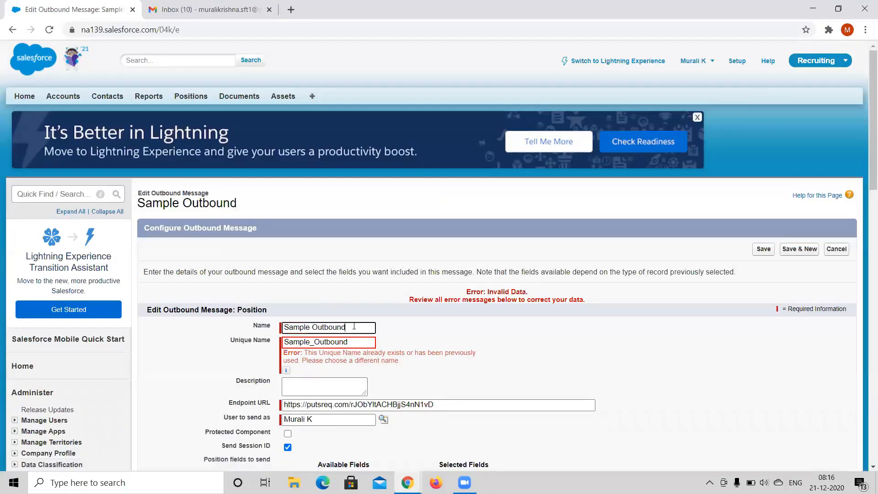
click(358, 346)
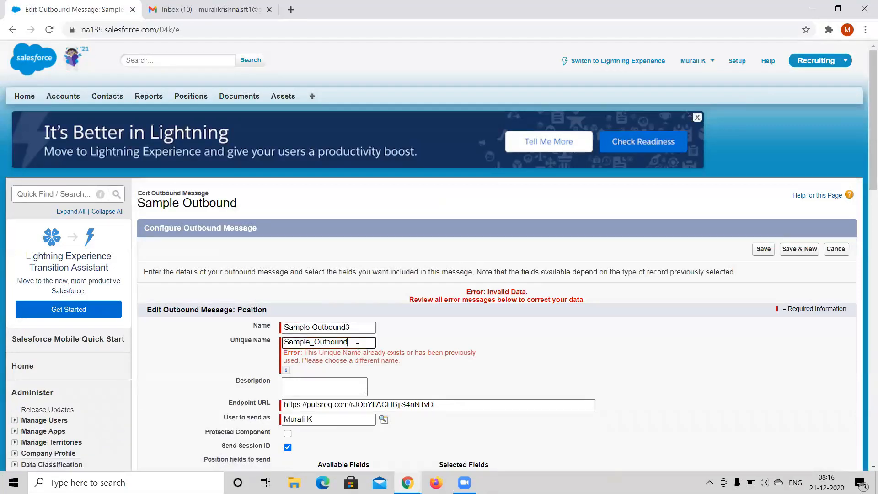
text(3)
scroll(548, 370, down, 2)
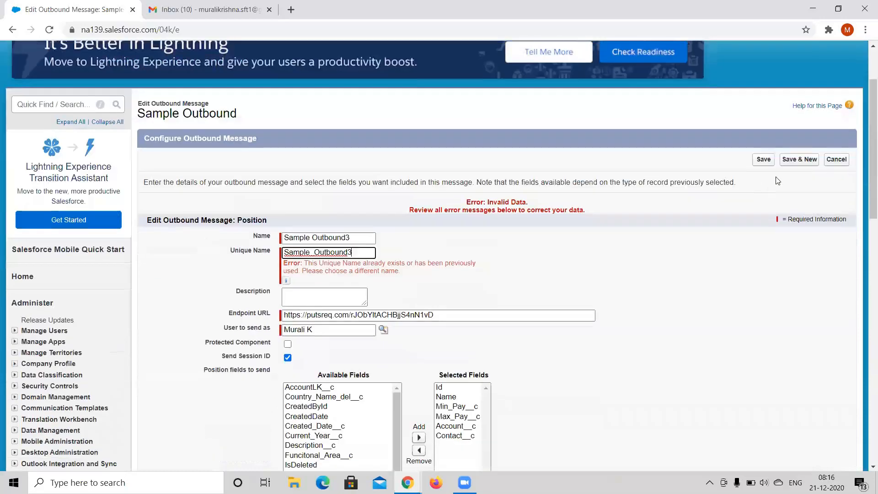
click(763, 159)
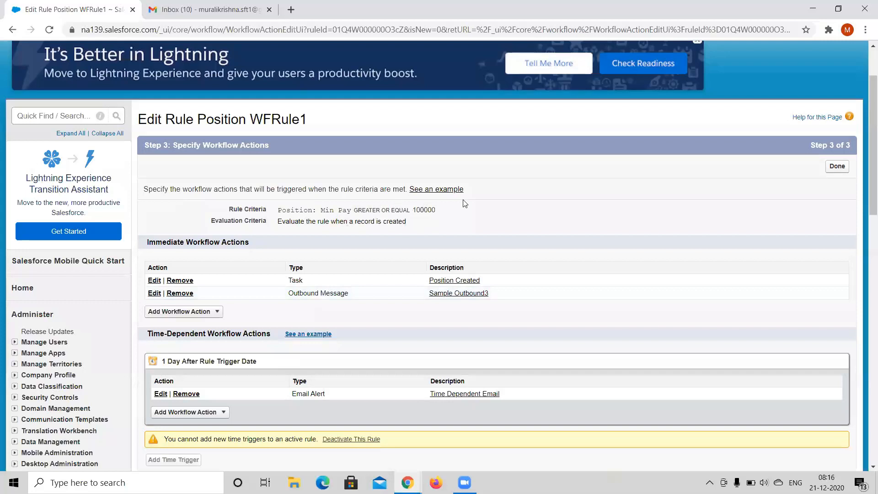
click(836, 166)
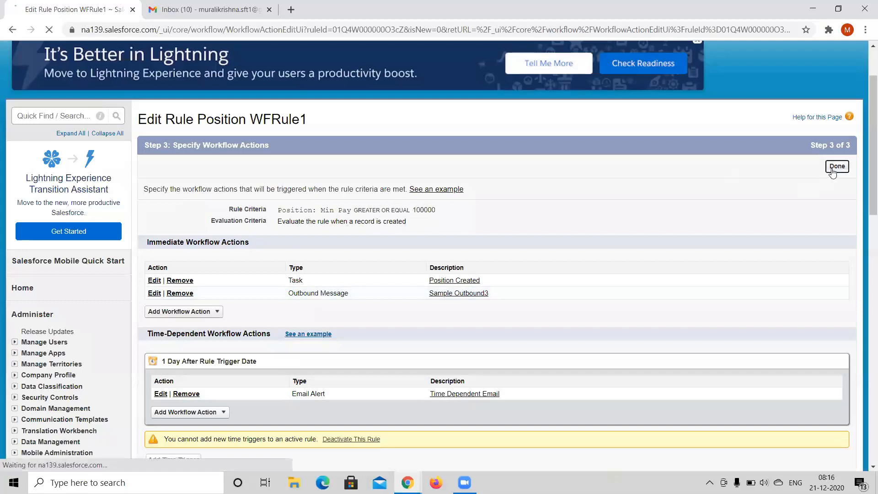
Switch to the browser window with the Senior Developer position and start a new position named Senior Trainer
key(alt+Tab)
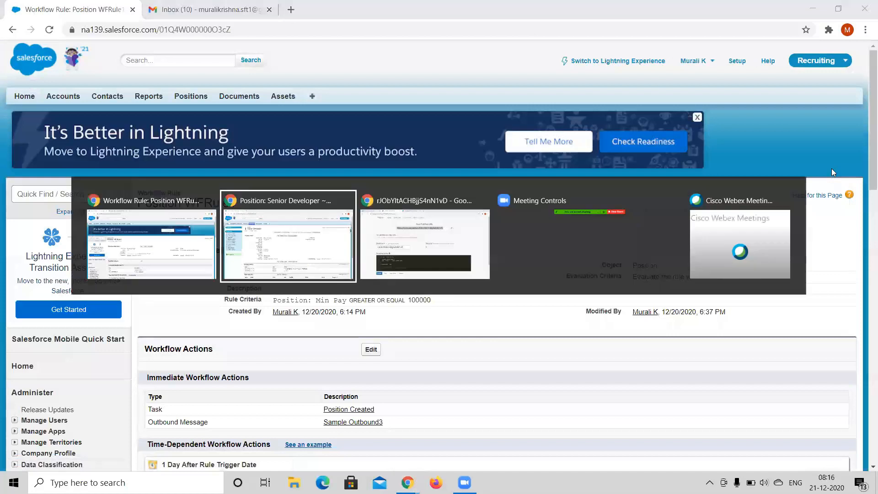
click(185, 99)
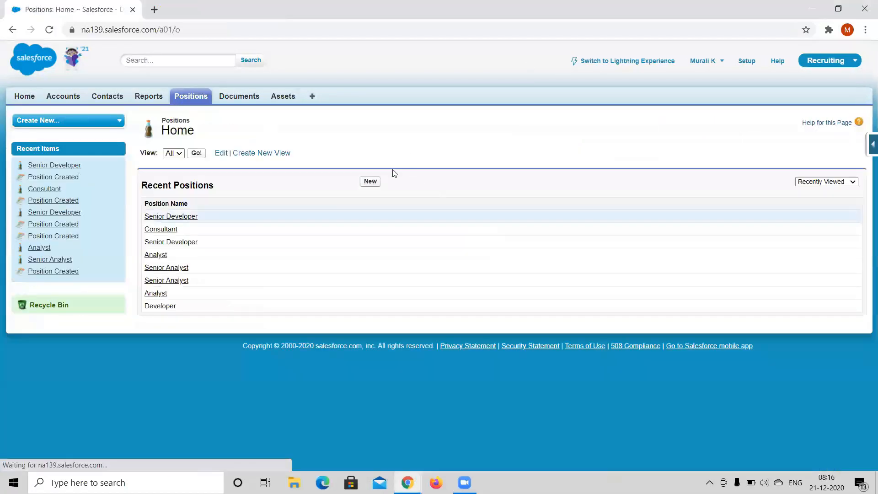
click(371, 183)
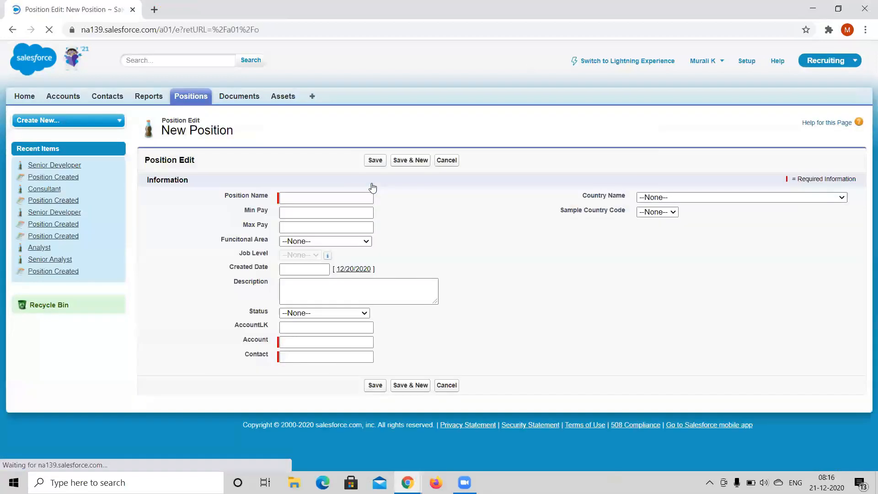
text(S)
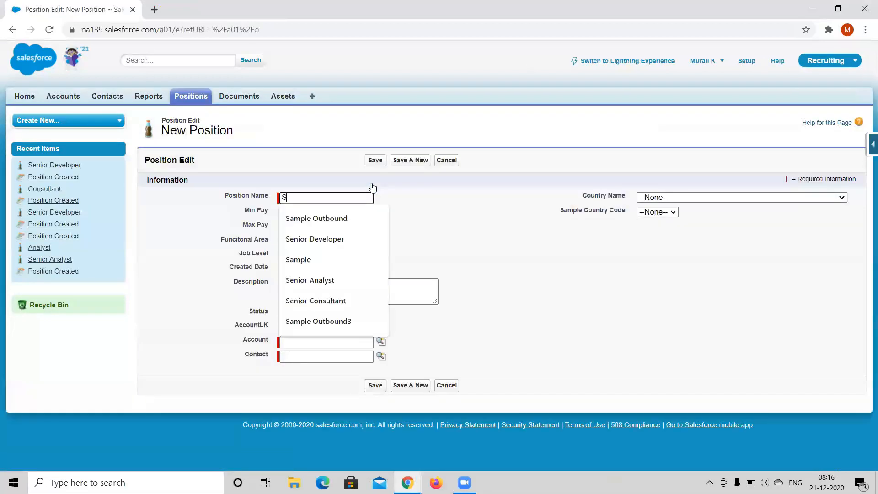
text(enior)
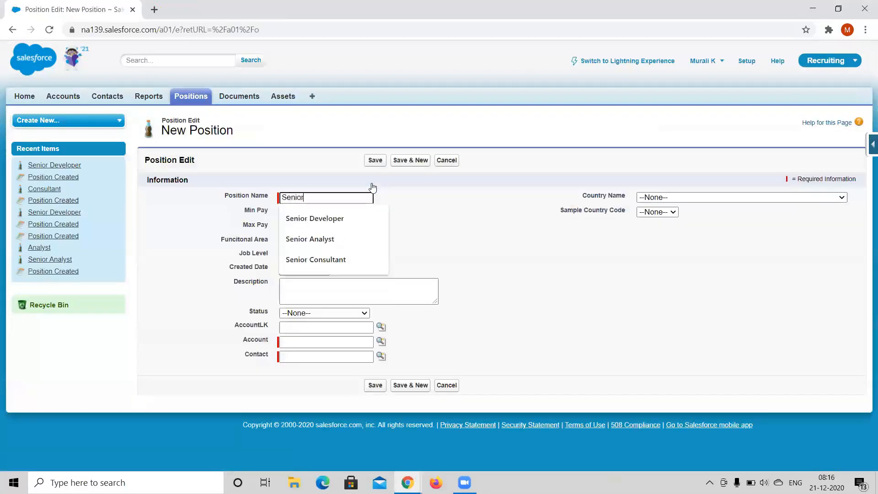
text( Trainer)
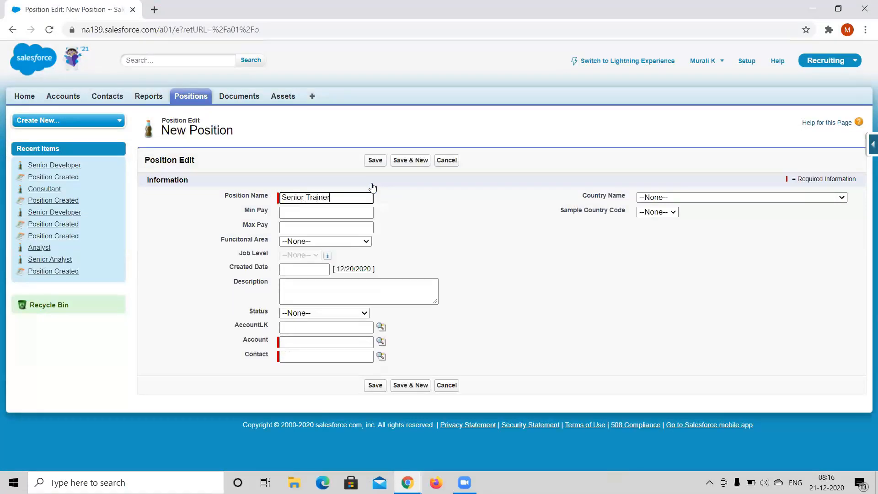
key(Tab)
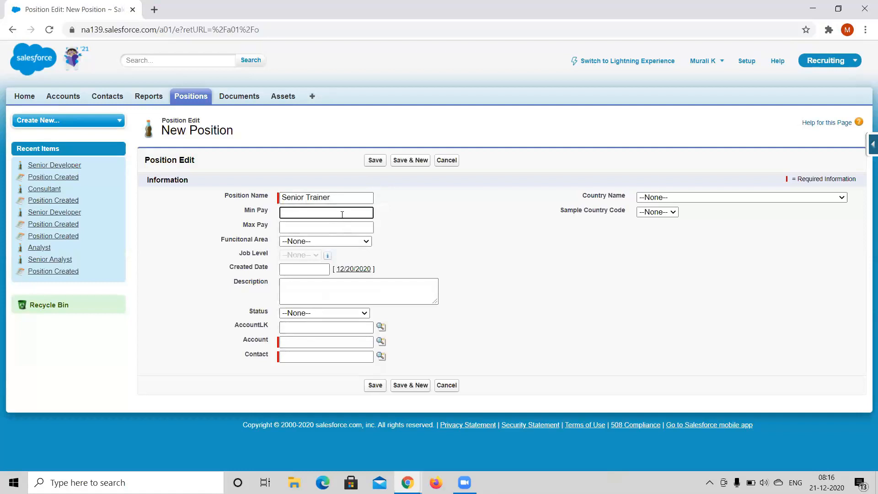
Set the new position's Min Pay to 200000 and Max Pay to 300000
text(200000)
click(357, 226)
text(3)
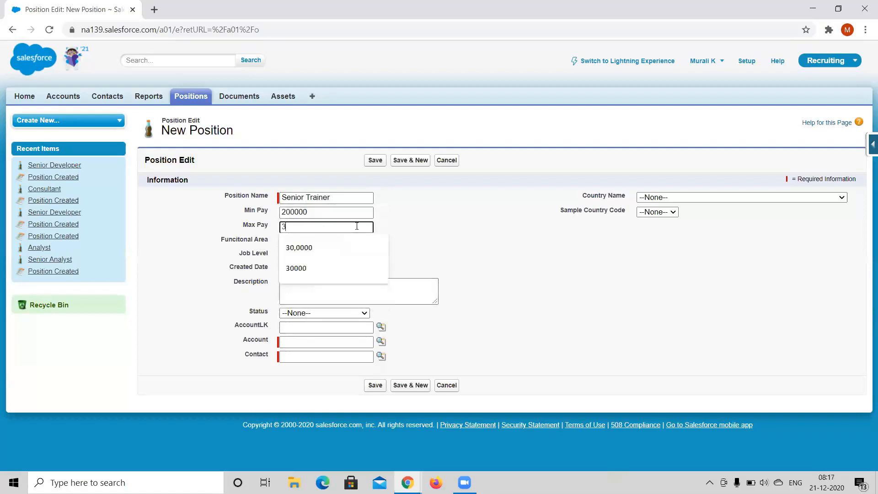
text(00000)
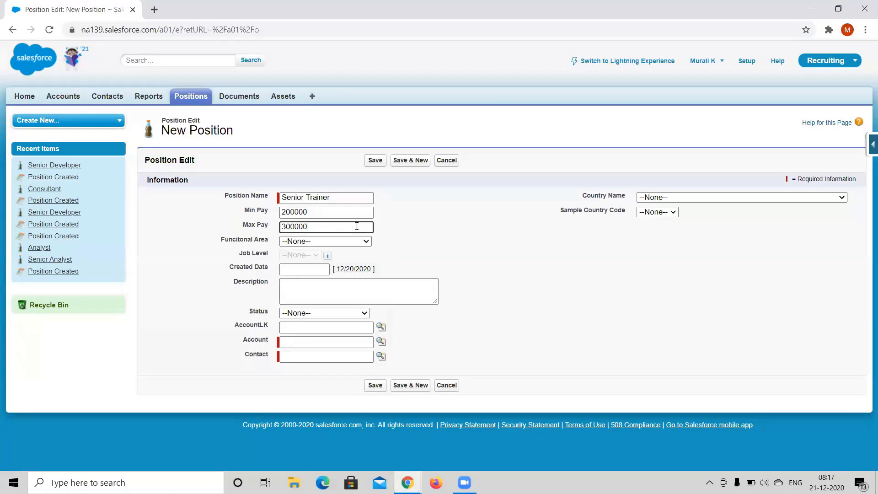
Look up Burlington Textiles Corp of America as the account and the first recently viewed contact, and save the position
click(381, 343)
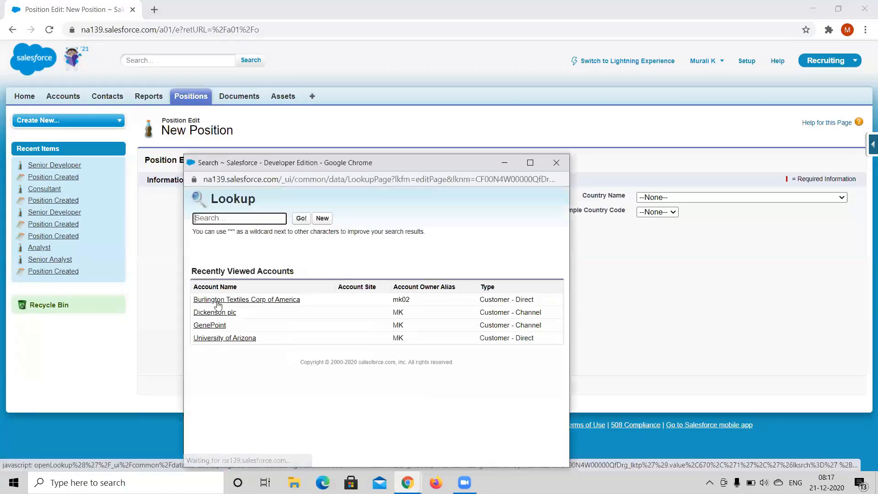
click(218, 302)
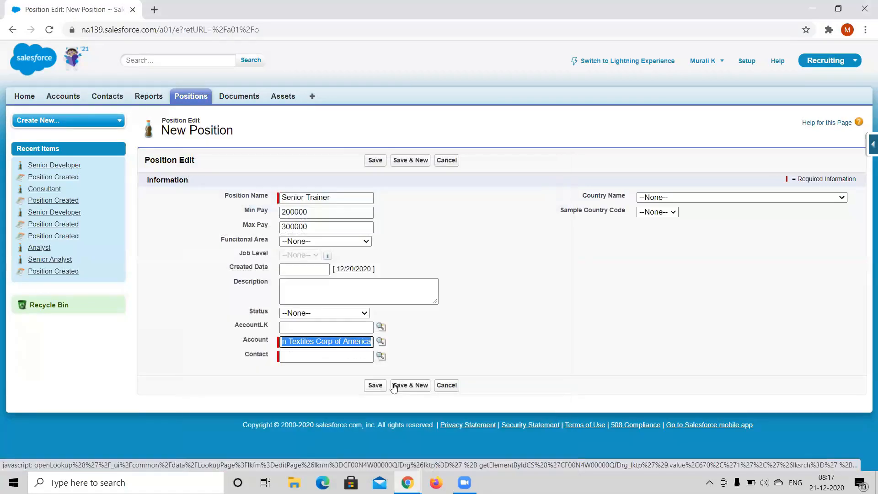
click(382, 356)
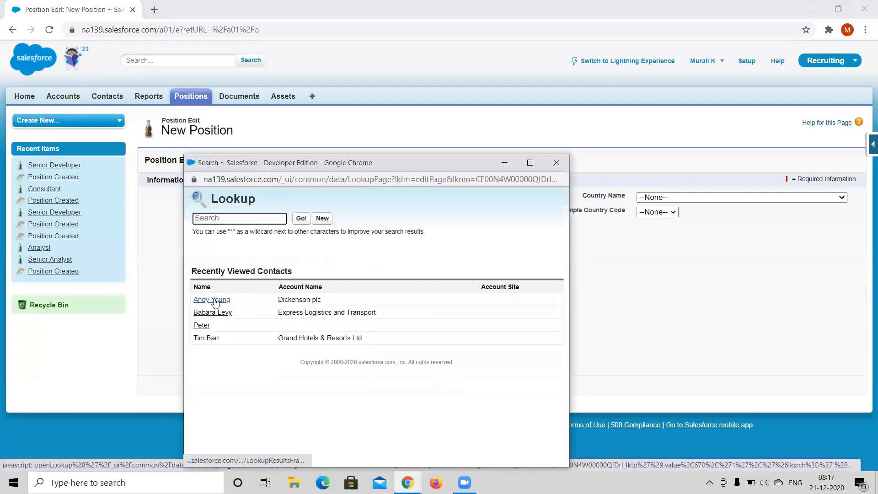
click(213, 301)
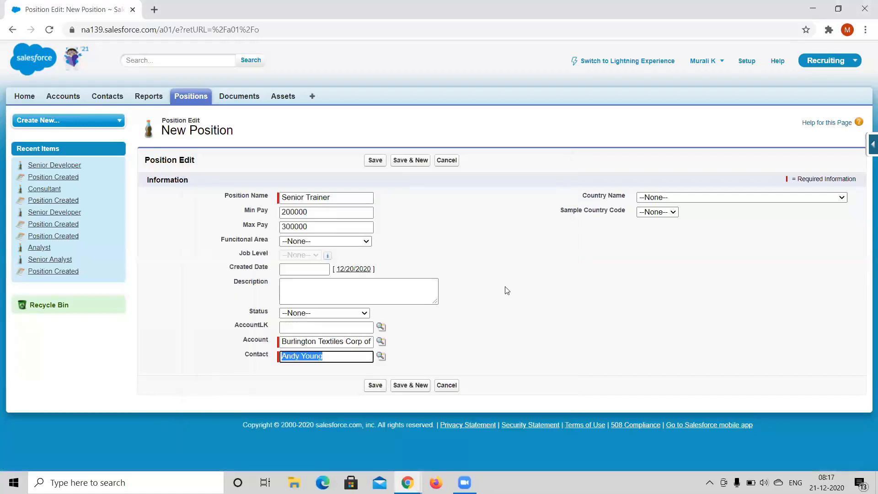
click(375, 385)
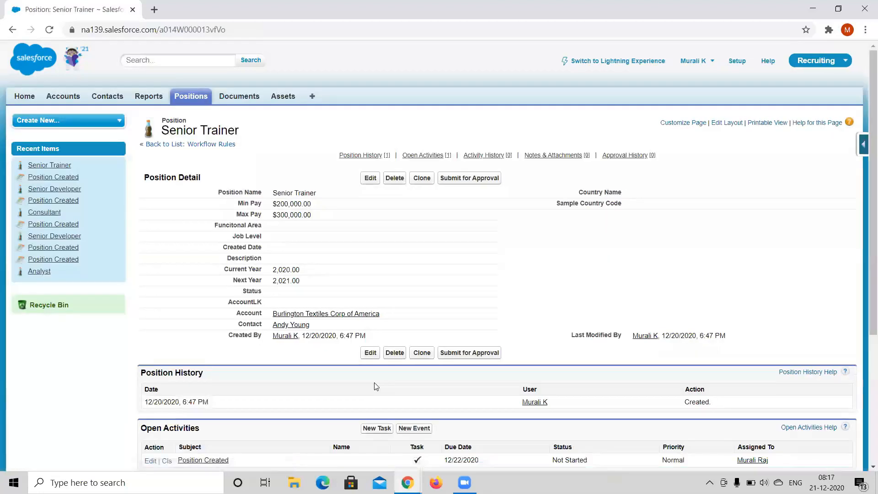
scroll(375, 386, down, 3)
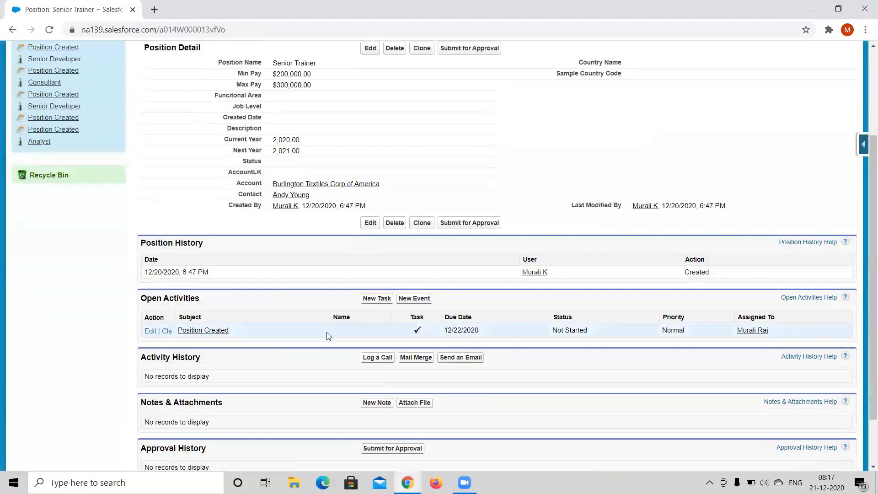
Return to the workflow rule window, search setup for outbound messages, and open the monitoring page for their delivery status
key(alt+Tab)
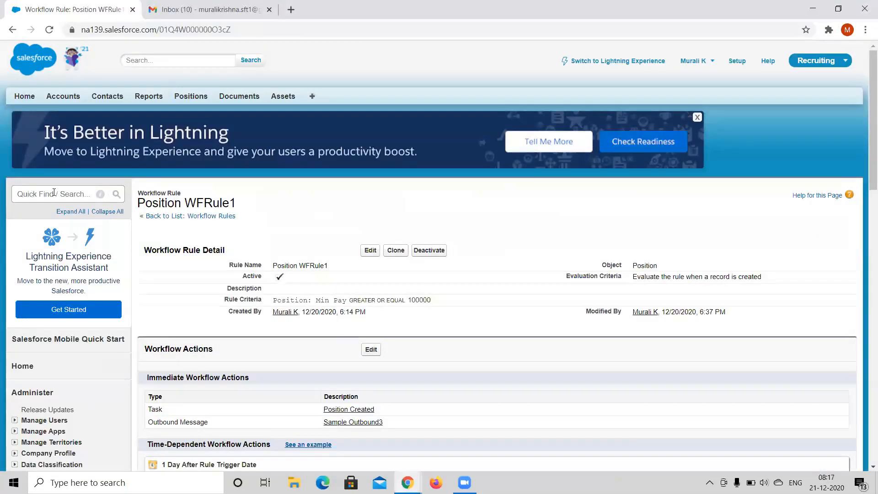
click(55, 192)
text(outbou)
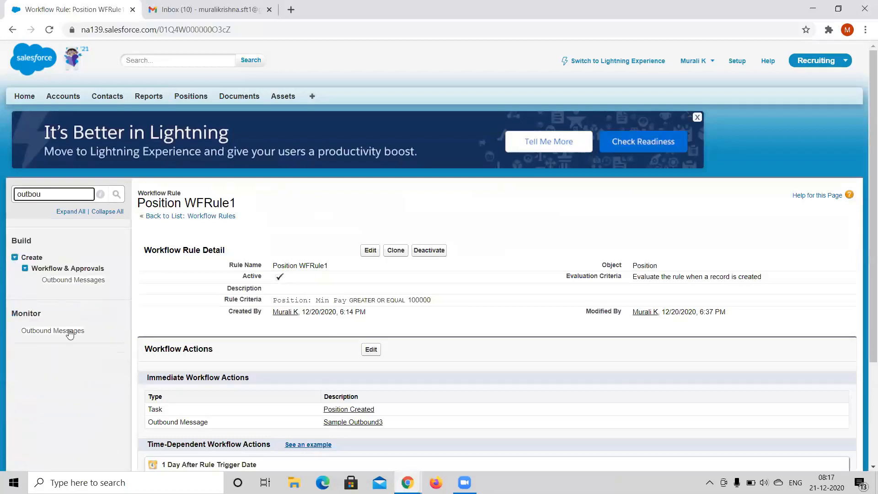
click(48, 332)
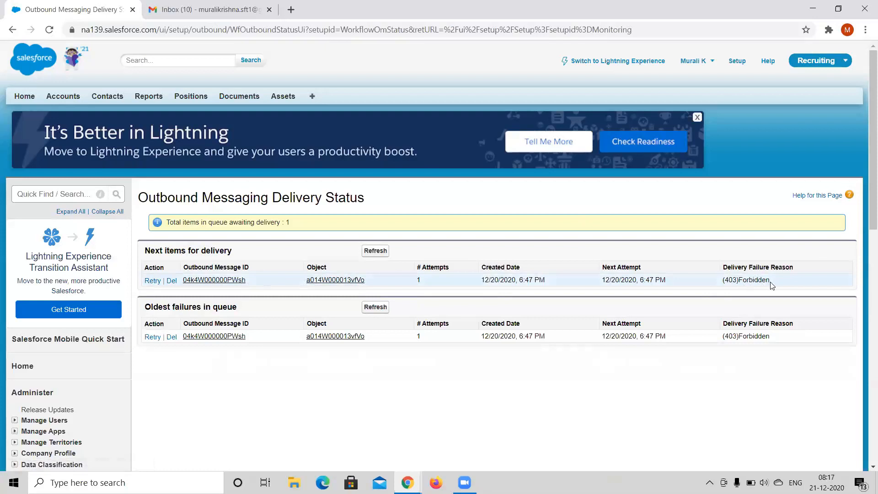
Compare the PutsReq bucket's request count with the outbound message delivery status in the Salesforce window
key(alt+Tab)
key(alt+Tab)
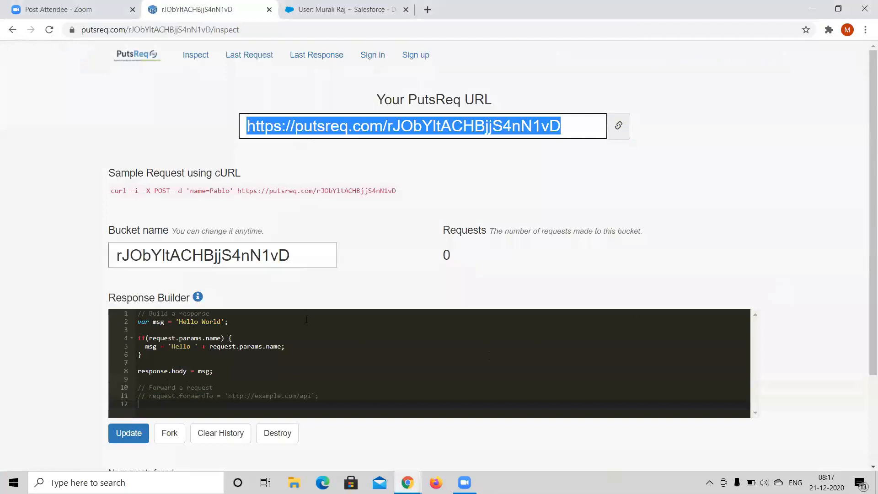
key(alt+Tab)
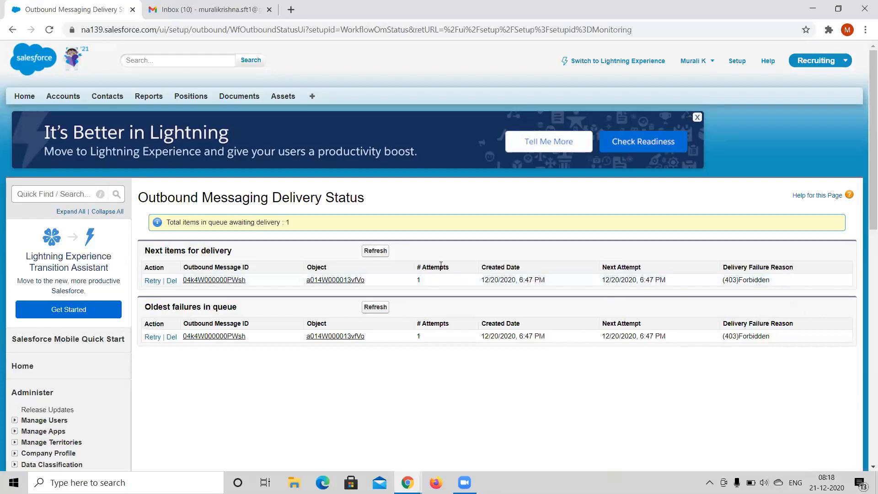
key(alt+Tab)
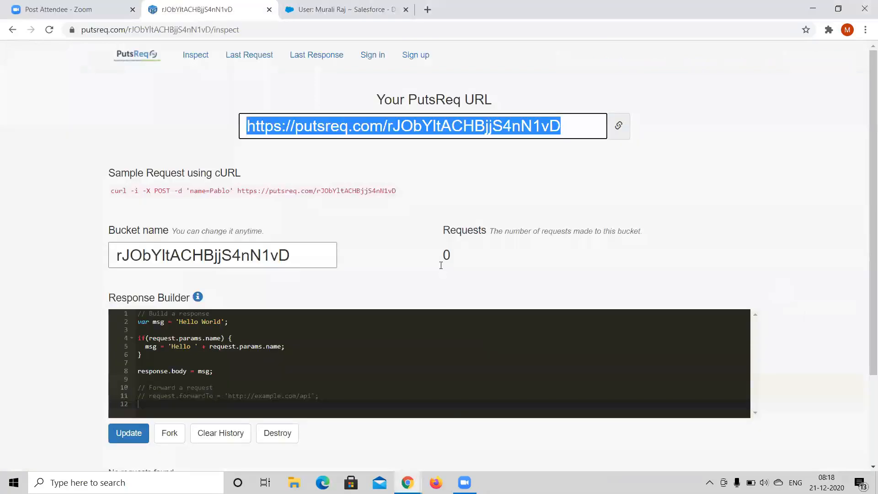
key(alt+Tab)
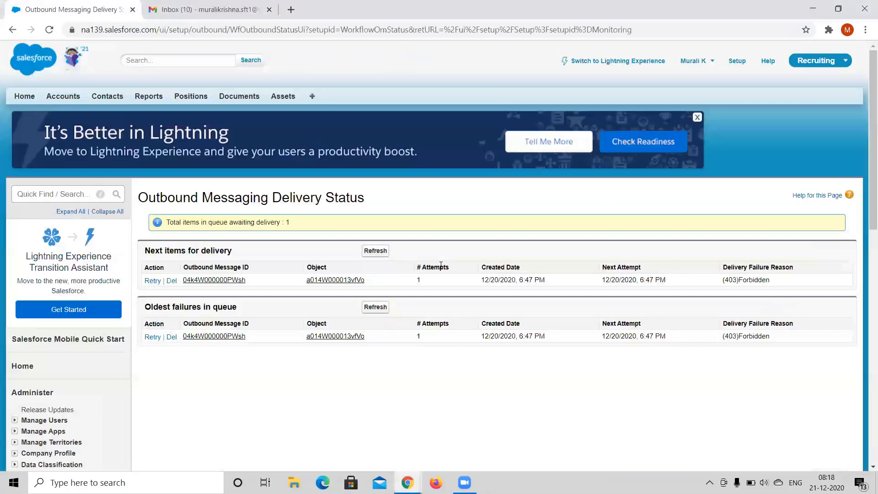
Reload the Outbound Messaging Delivery Status page repeatedly and check the queued message's delivery attempts and failure reason
click(350, 33)
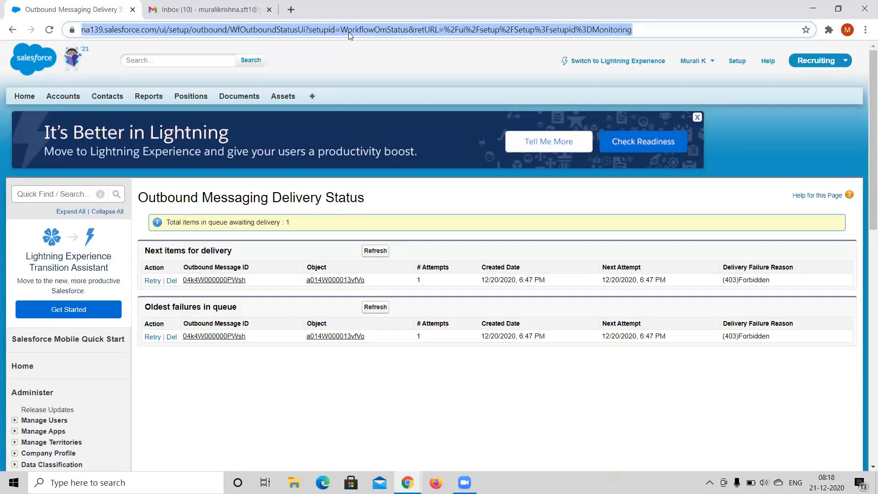
key(Return)
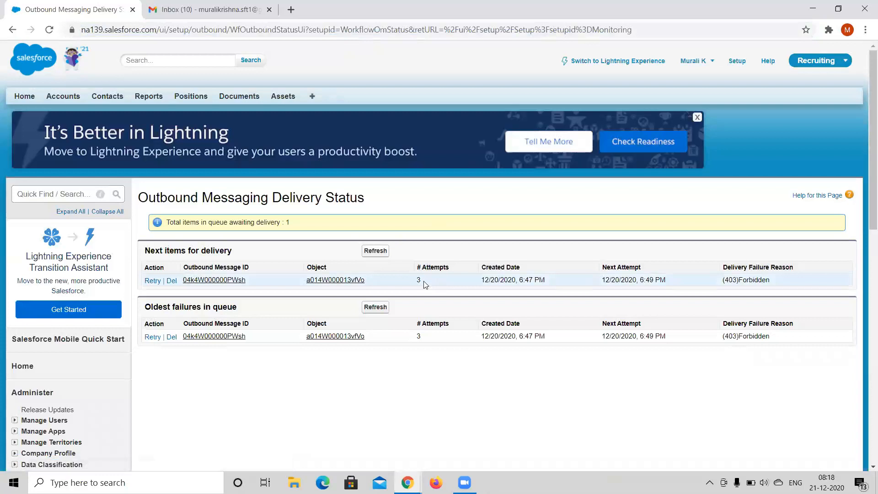
click(350, 32)
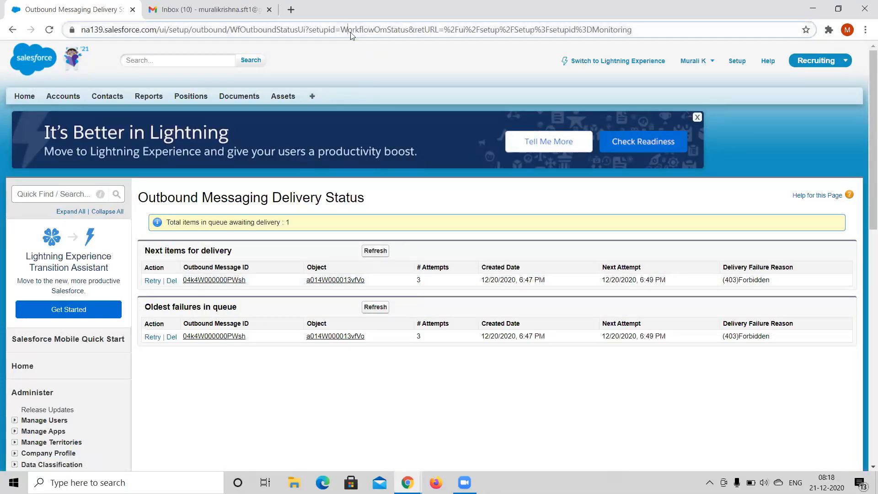
key(Return)
click(350, 32)
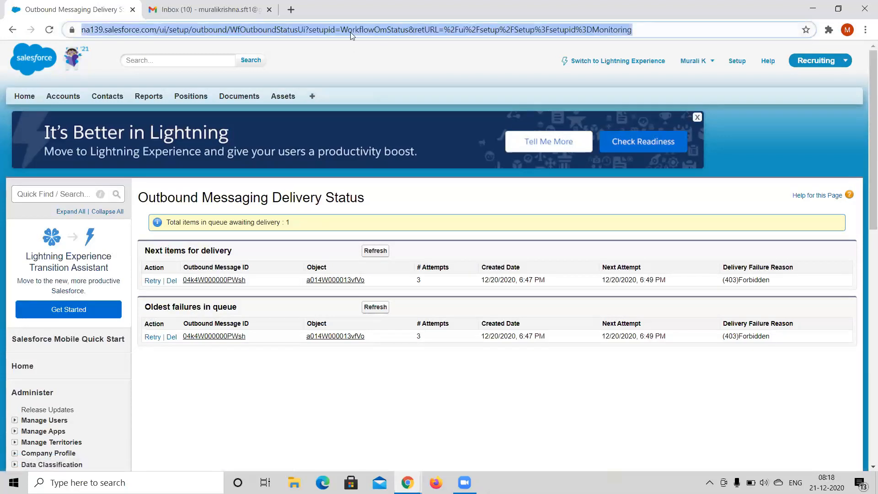
key(Return)
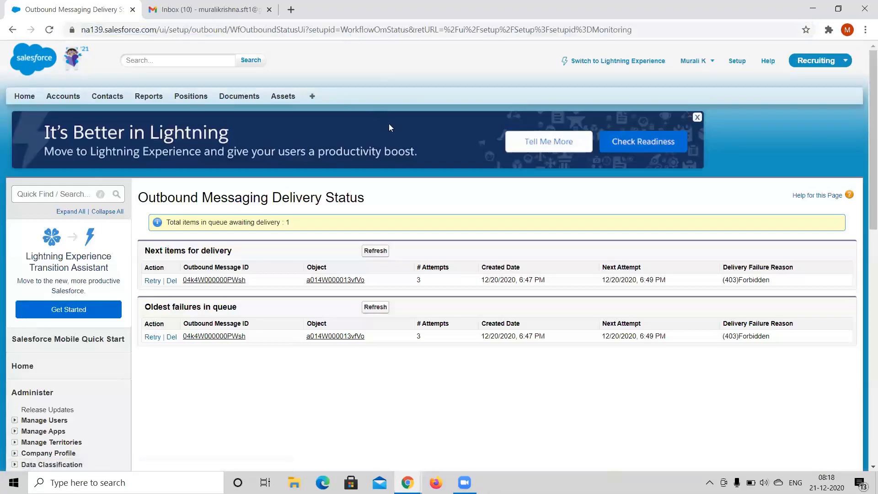
click(339, 30)
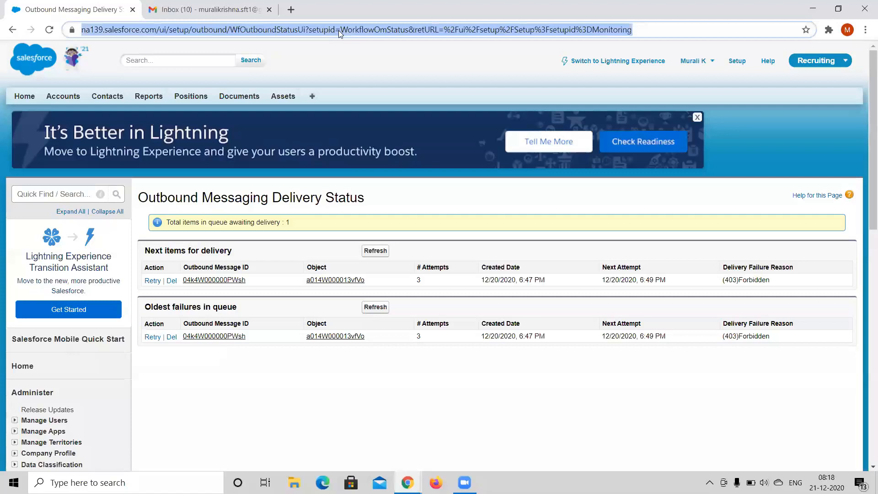
key(Return)
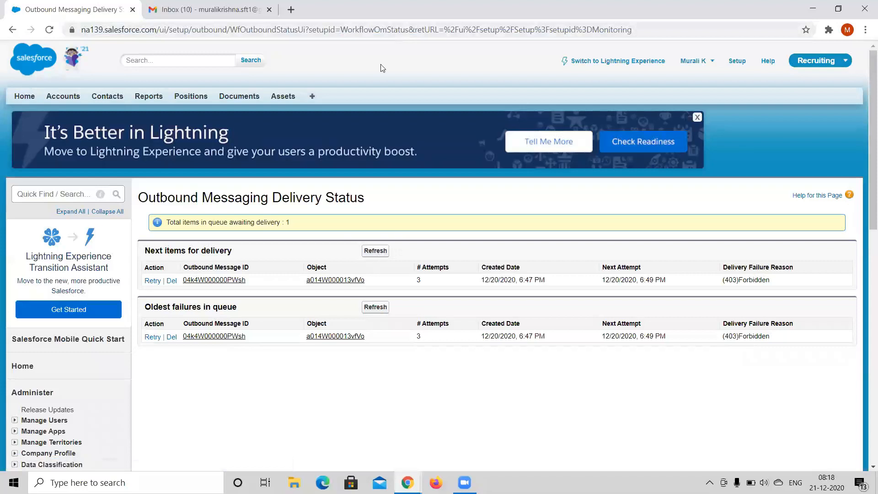
click(383, 254)
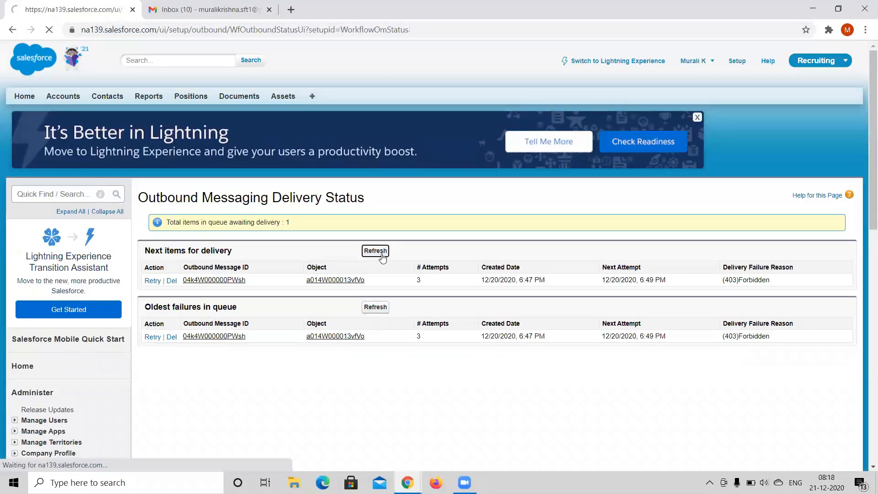
click(385, 311)
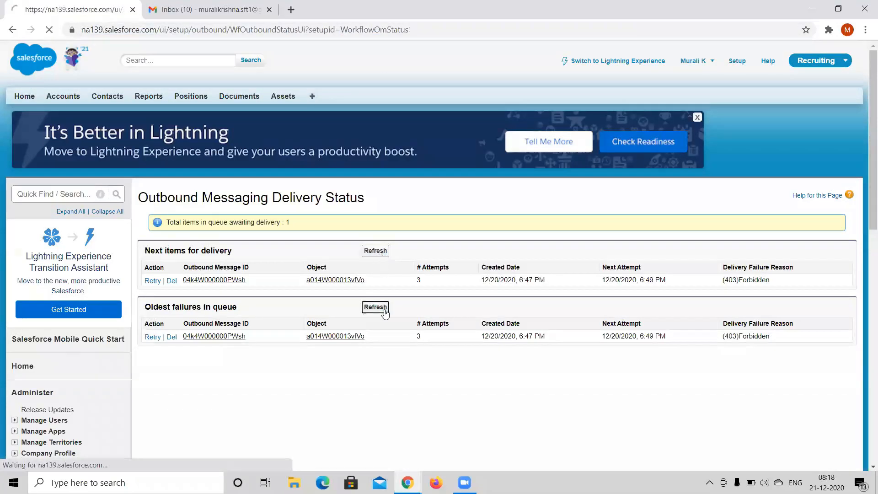
click(174, 34)
key(Return)
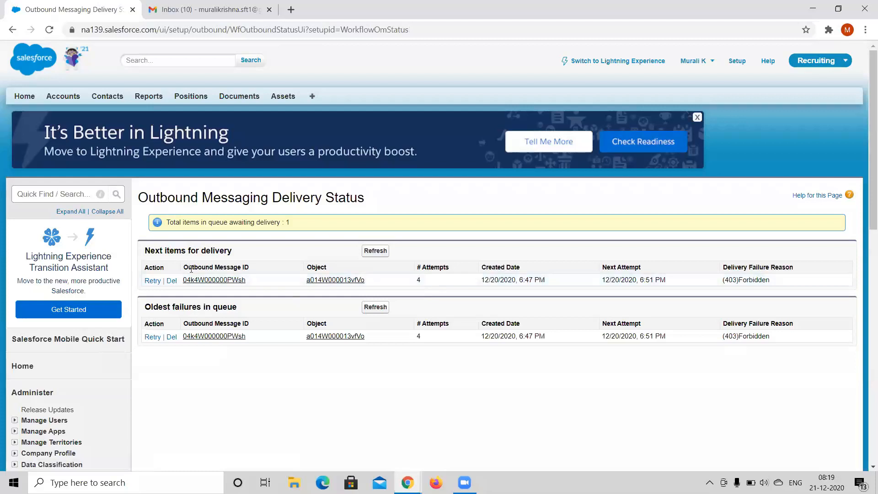
Delete the queued outbound message from the next items for delivery
click(172, 281)
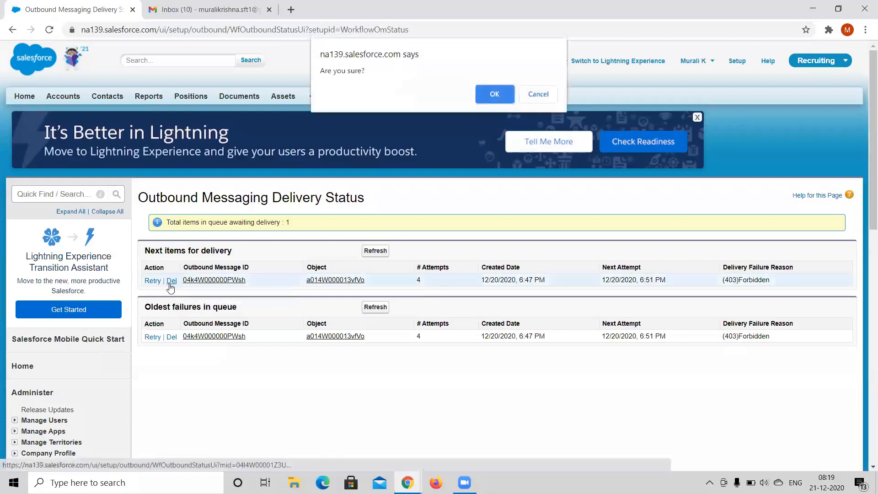
click(488, 95)
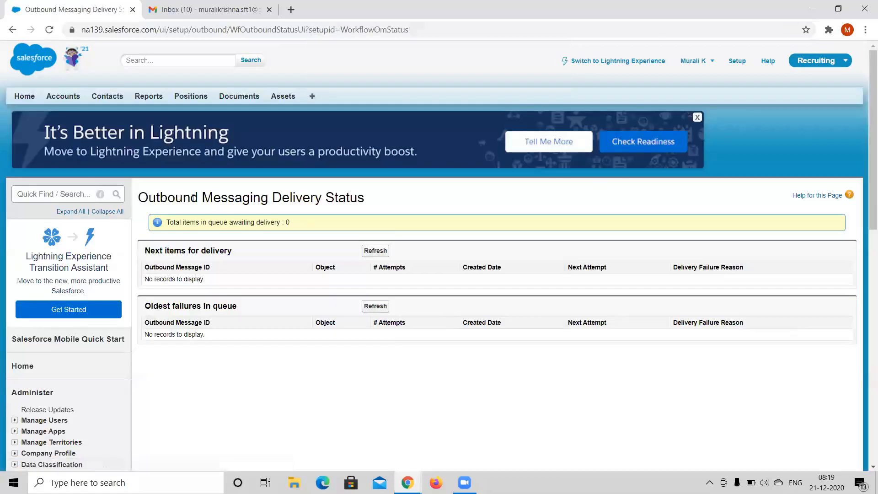
key(alt+Tab)
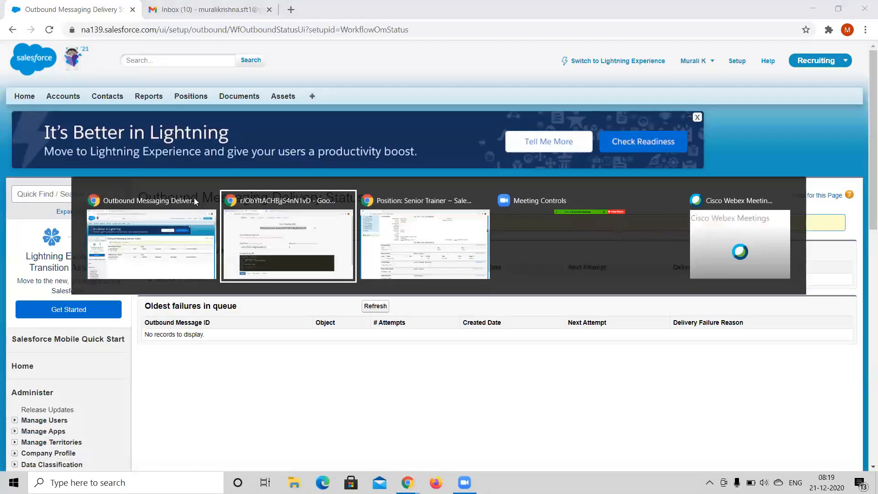
key(alt+Tab)
key(alt+shift+Tab)
key(alt+shift+Tab)
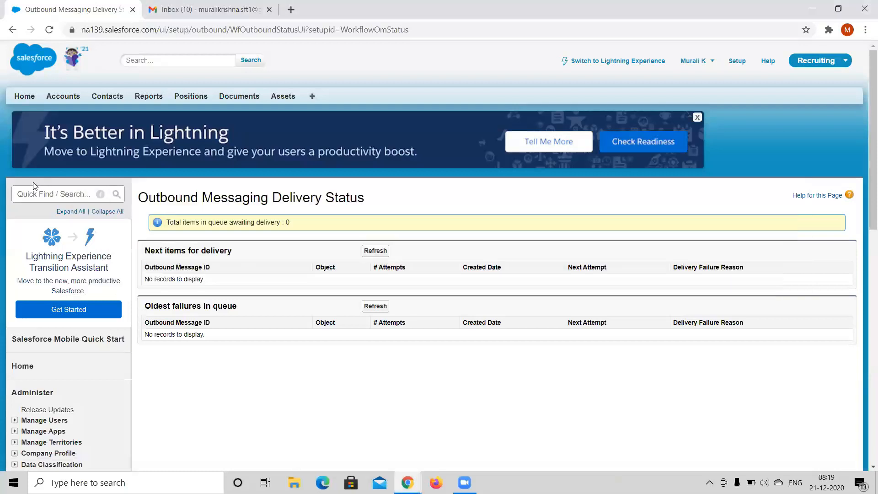
Search setup for "workf", continue past the workflow introduction to the workflow rules, and open Position WFRule1
click(33, 195)
text(wor)
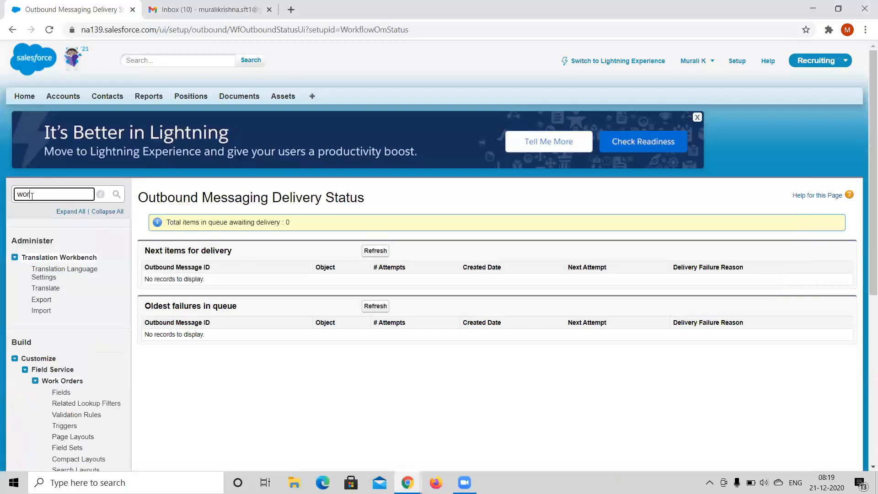
text(kf)
click(67, 280)
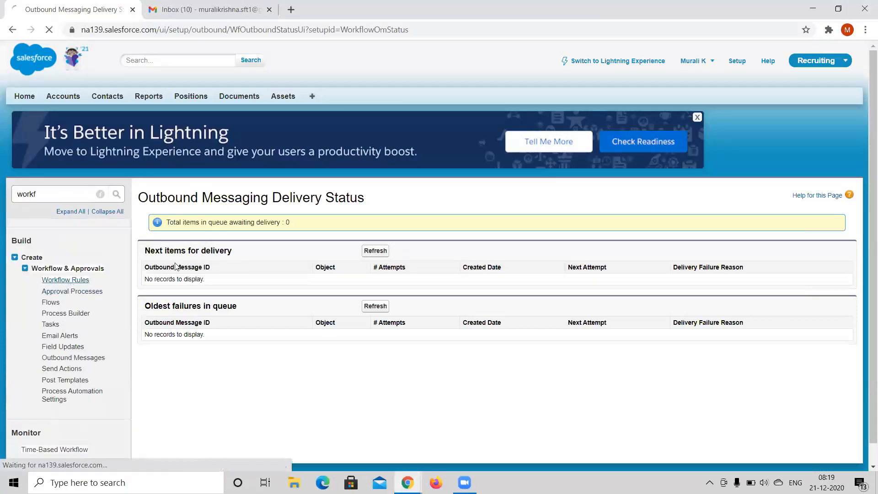
scroll(342, 303, down, 4)
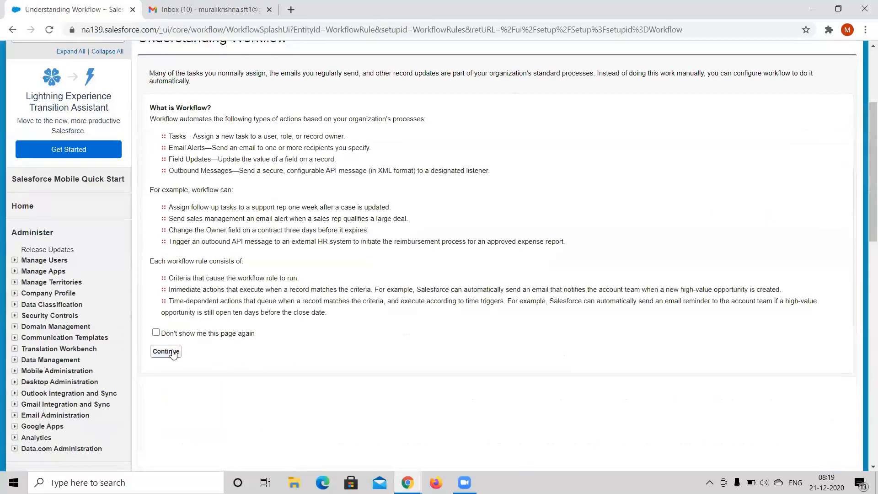
click(167, 352)
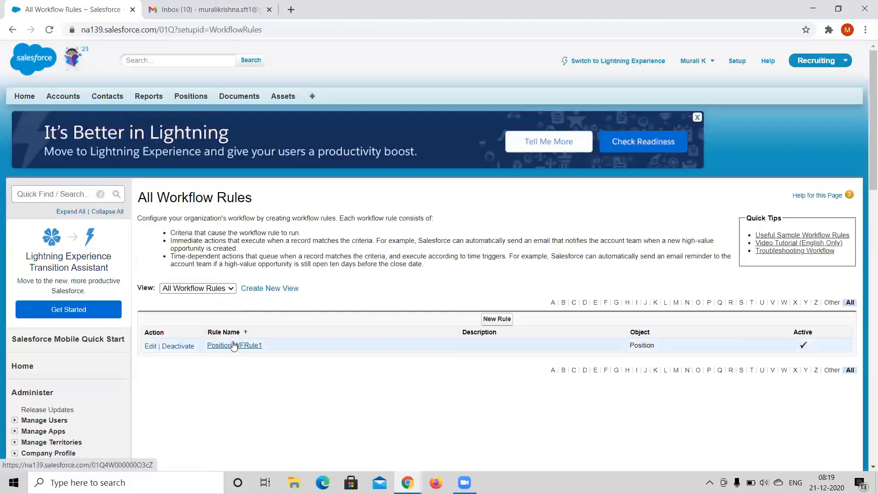
click(234, 346)
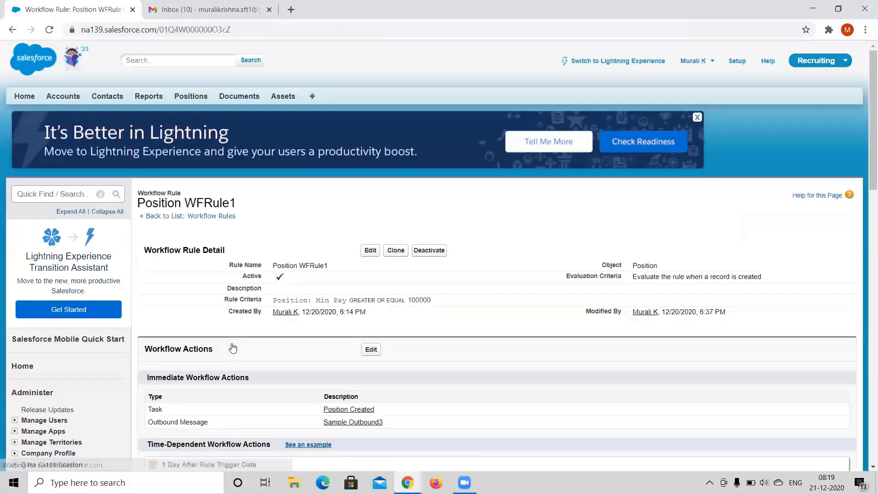
Open the rule's immediate outbound message Sample Outbound3 and review its endpoint and fields to send
scroll(233, 348, down, 3)
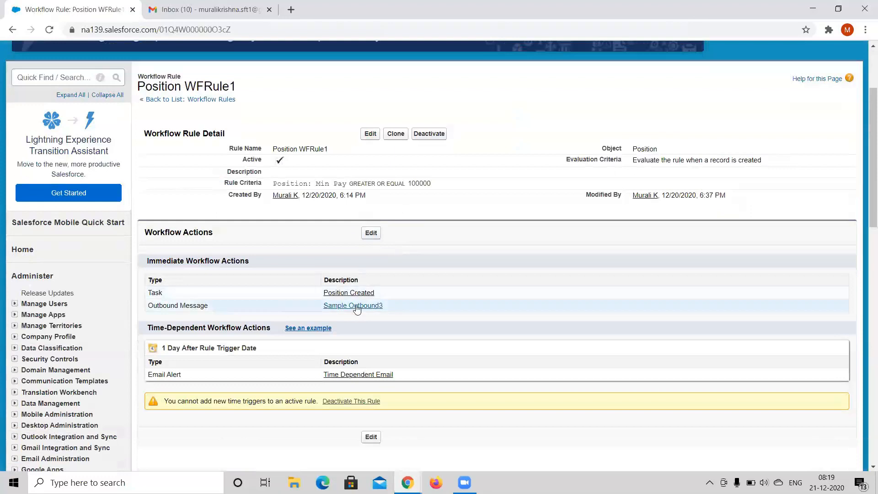
click(357, 307)
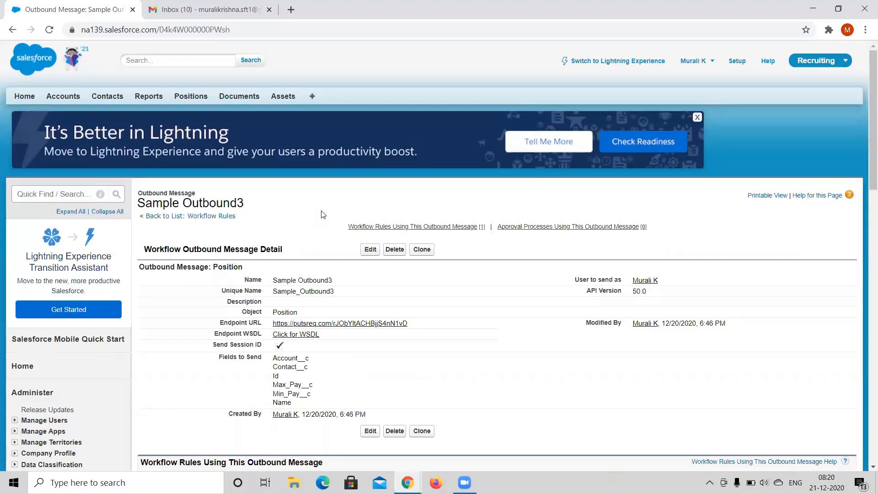
click(188, 219)
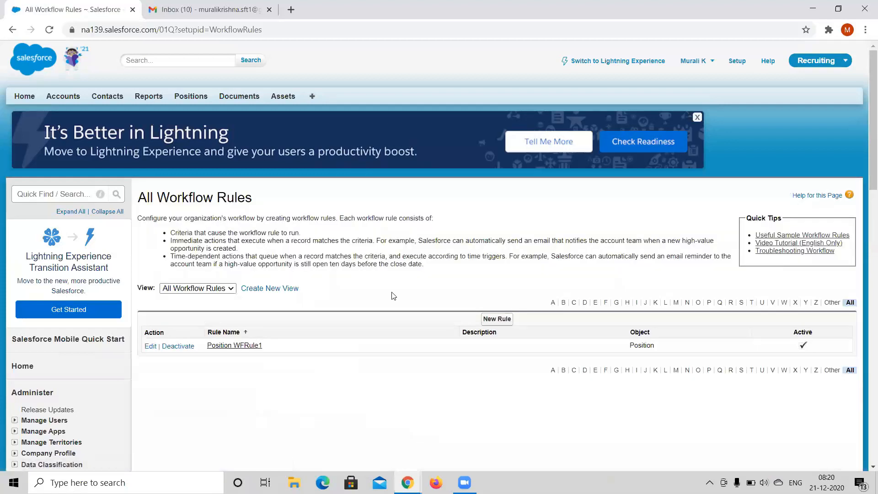
click(245, 347)
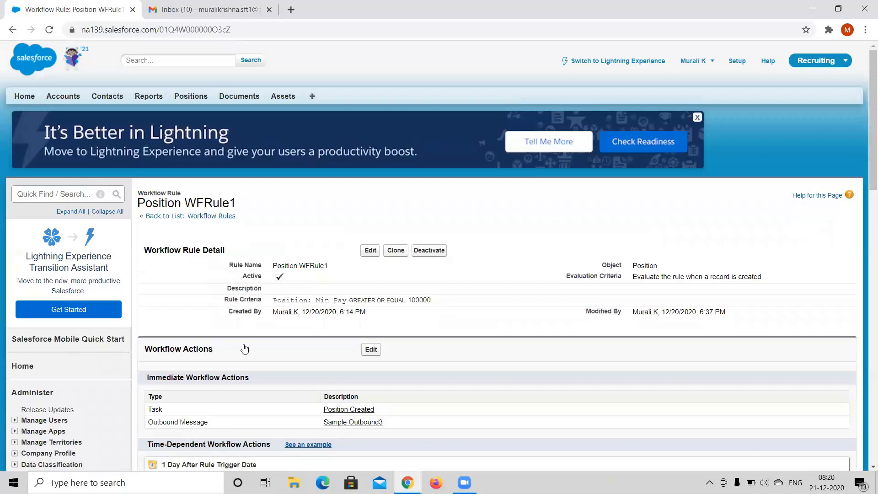
click(338, 427)
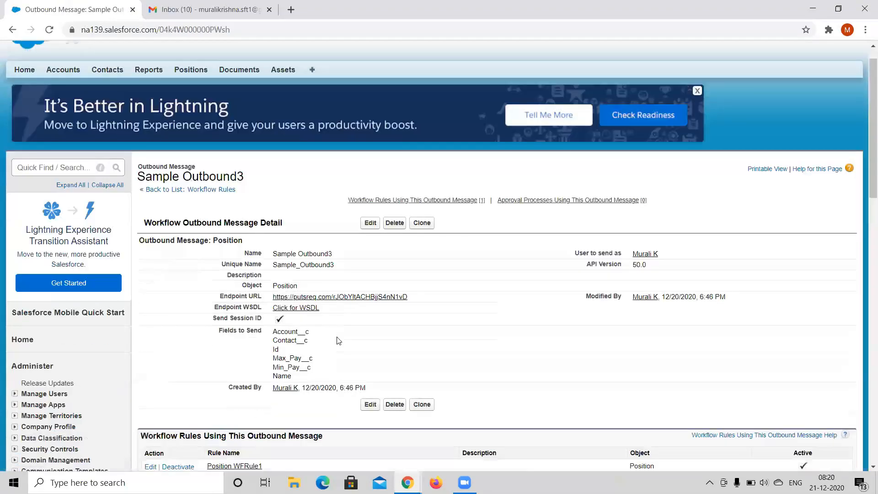
scroll(277, 323, down, 1)
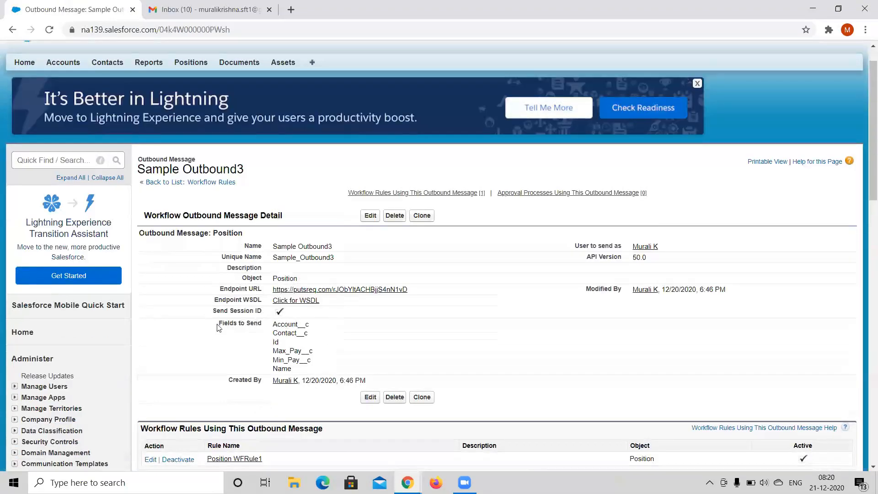
drag(218, 324, 352, 374)
click(352, 374)
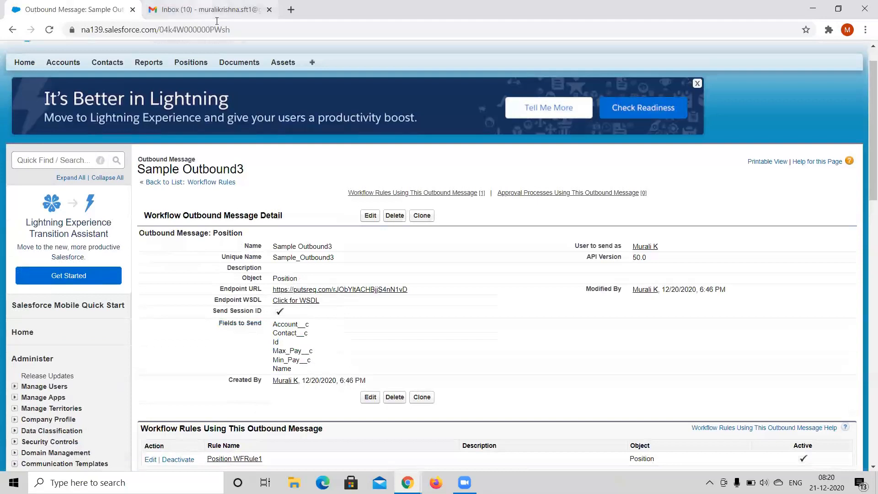
Compare the Senior Trainer position record in the other browser window with the outbound message's fields to send
key(alt+Tab)
key(alt+Tab)
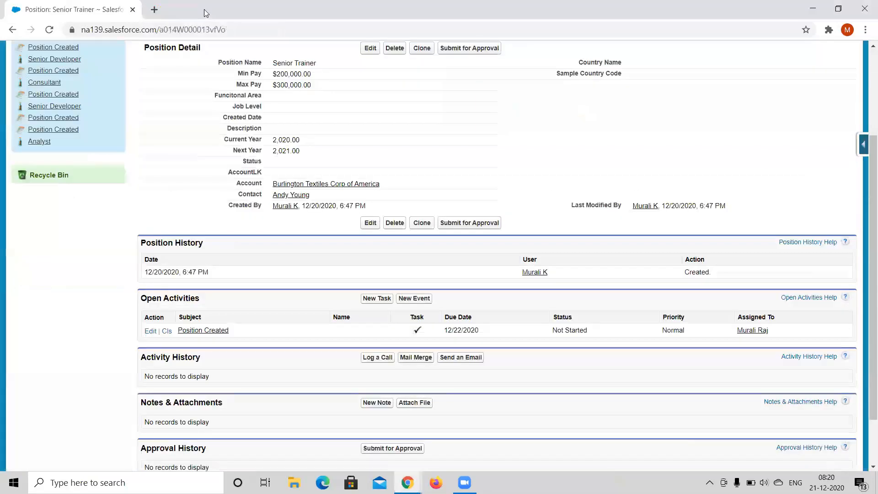
scroll(226, 151, up, 3)
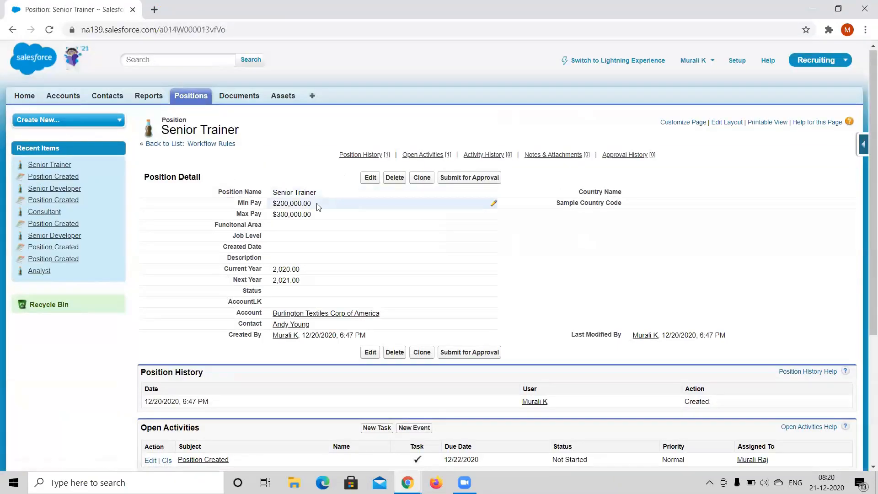
key(alt+Tab)
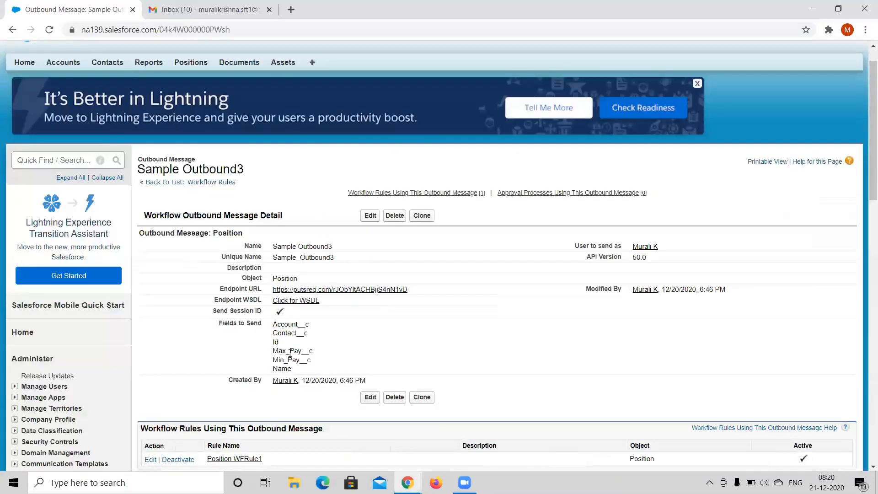
key(alt+Tab)
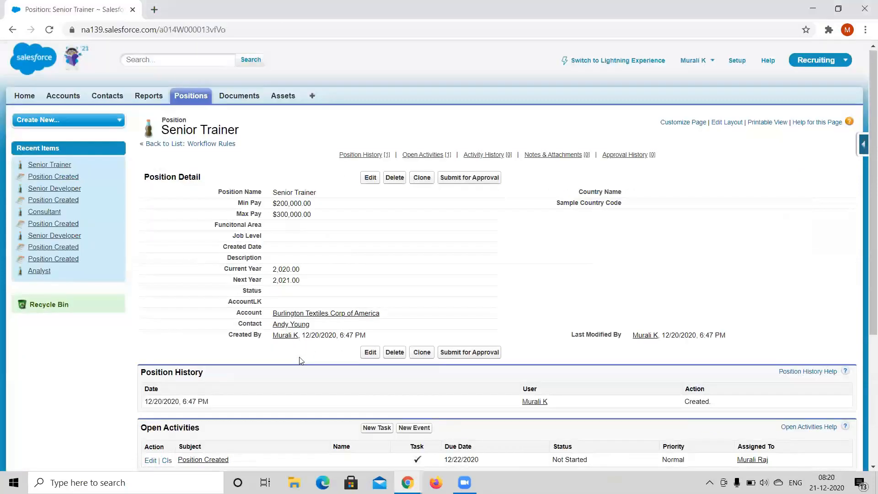
double_click(193, 30)
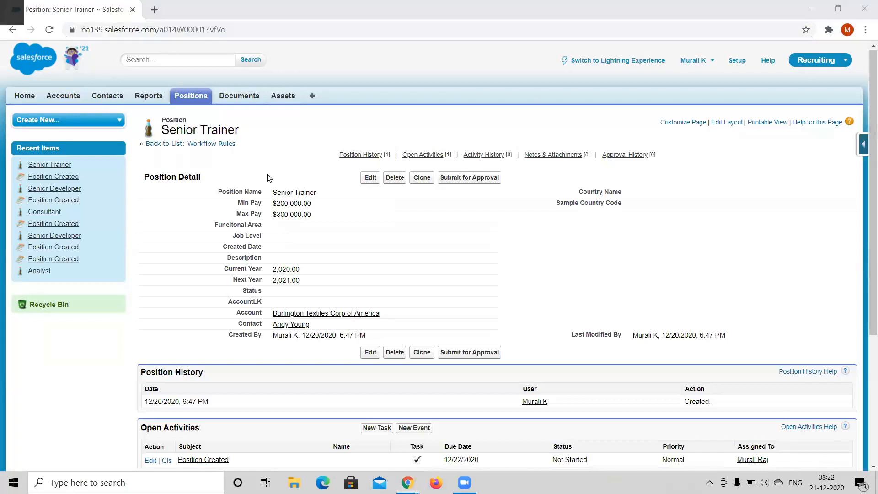
Return from the Sample Outbound3 details to the workflow rules list and reopen Position WFRule1
scroll(337, 326, down, 3)
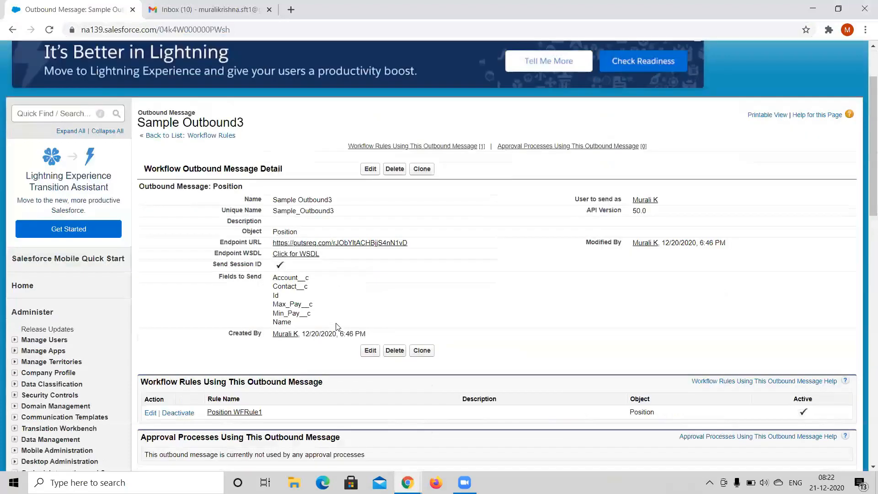
scroll(303, 156, up, 3)
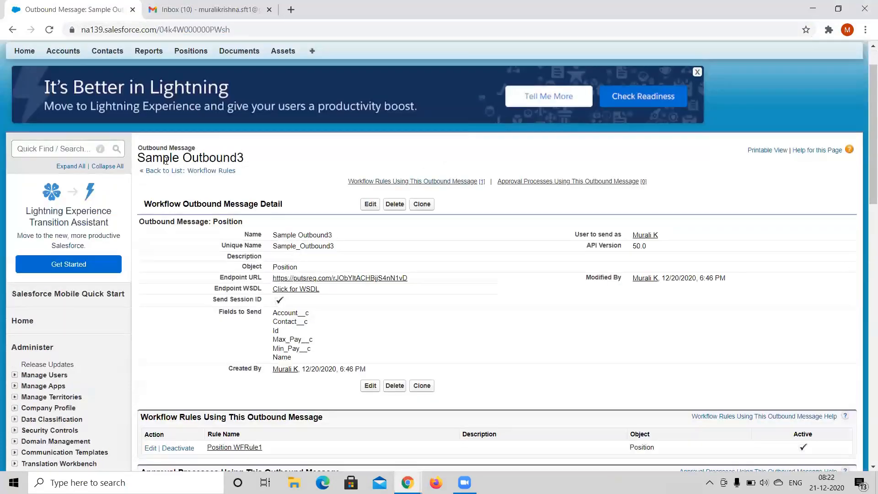
click(197, 172)
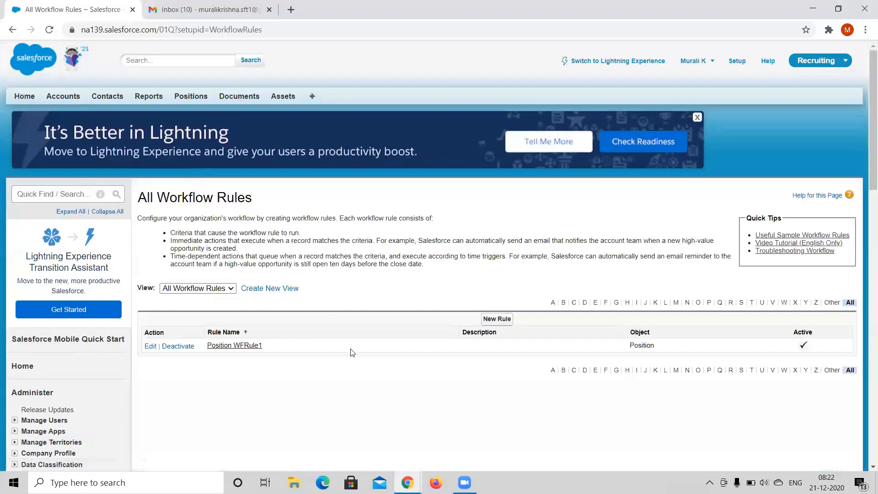
click(250, 349)
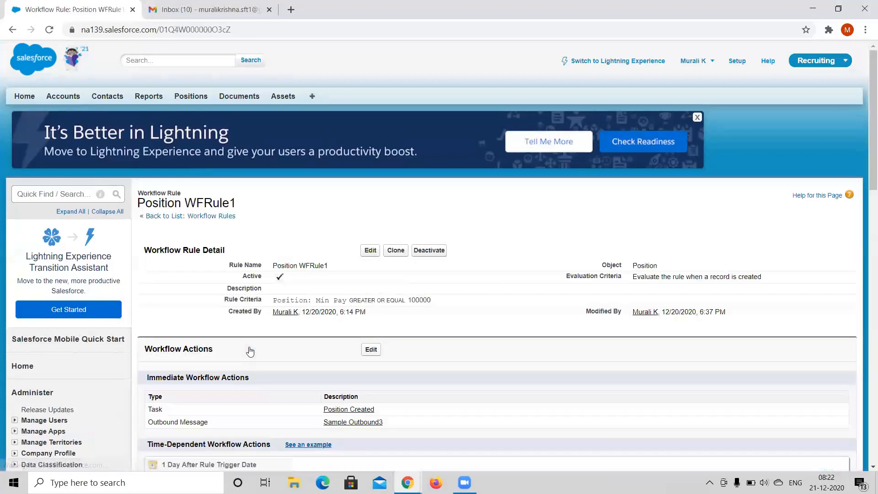
Edit the workflow actions of Position WFRule1 and start a new immediate field update
scroll(249, 353, down, 3)
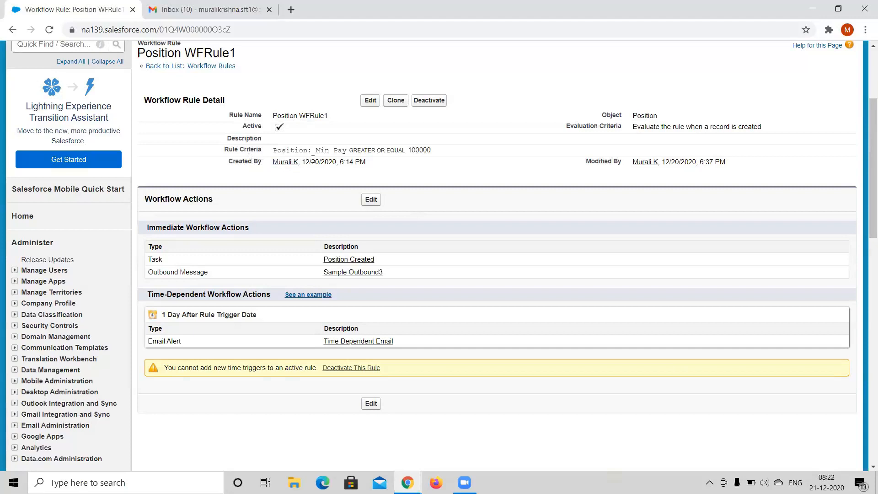
click(373, 204)
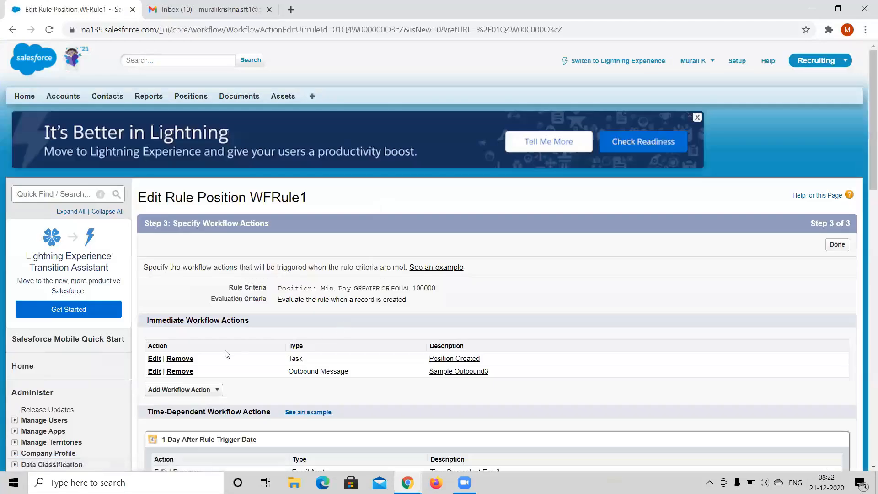
scroll(226, 353, down, 1)
click(200, 350)
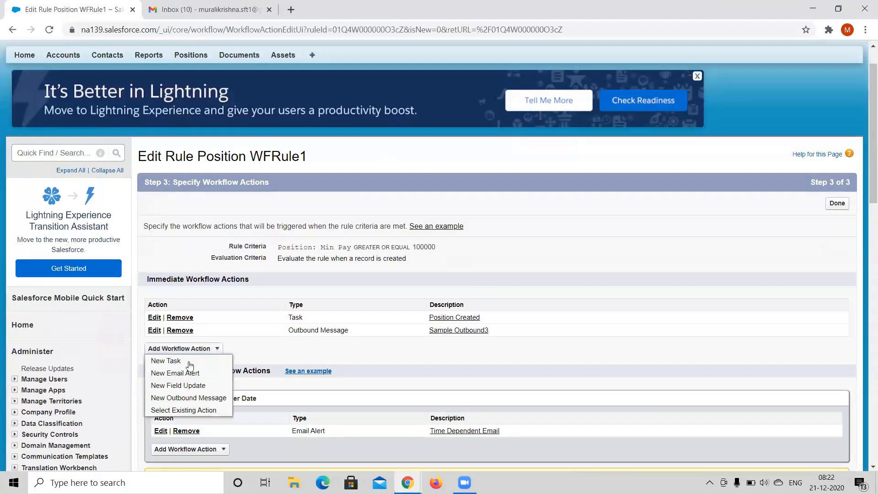
click(178, 385)
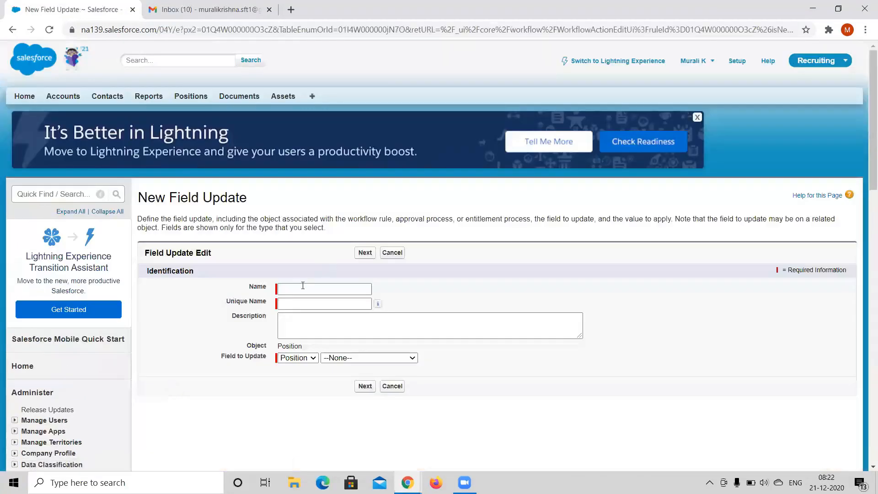
Set the field to update to the Account object's Description and browse the other Account fields
click(298, 361)
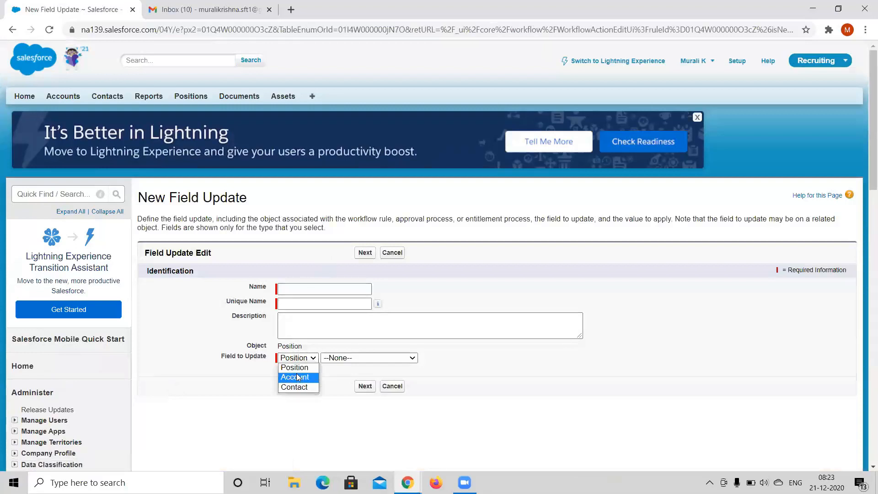
click(298, 377)
click(387, 358)
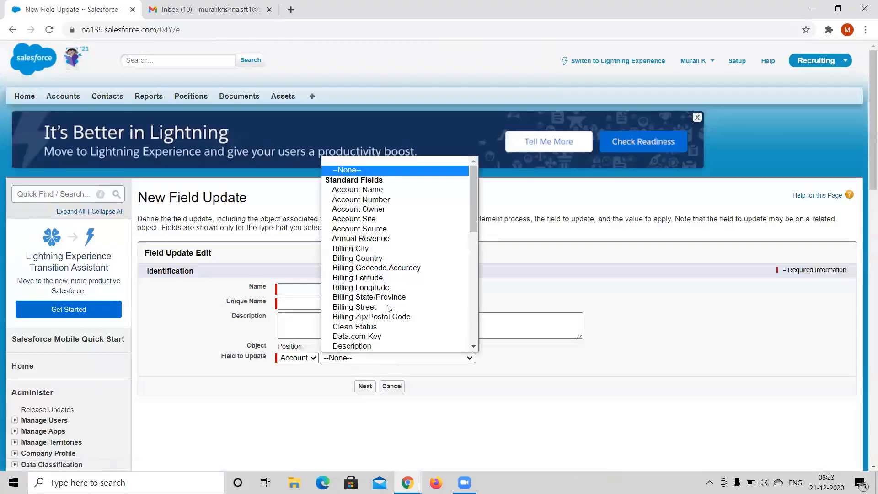
click(365, 347)
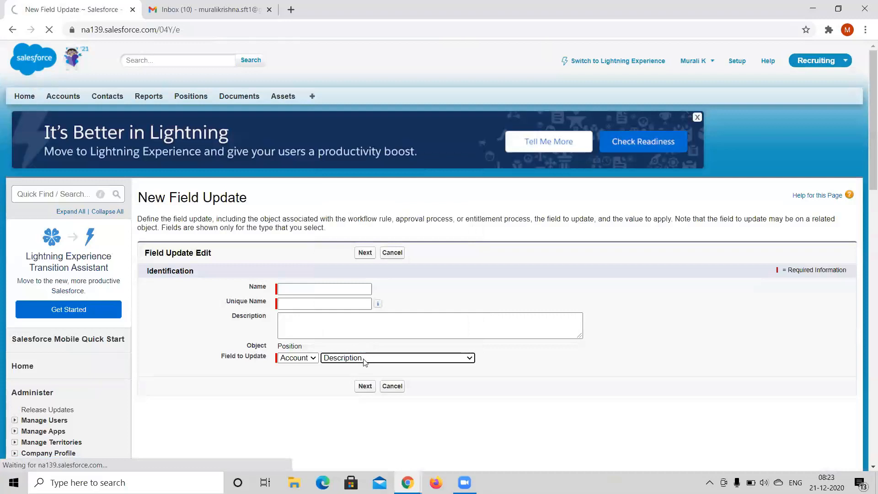
click(365, 359)
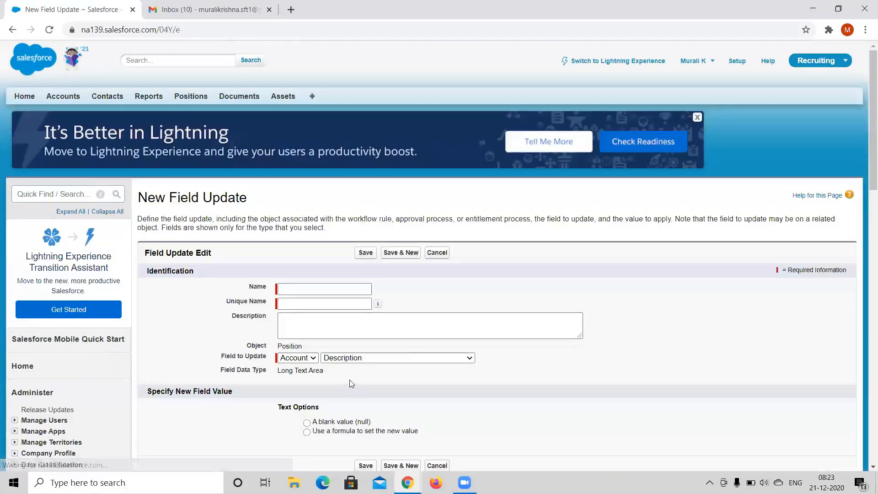
click(362, 358)
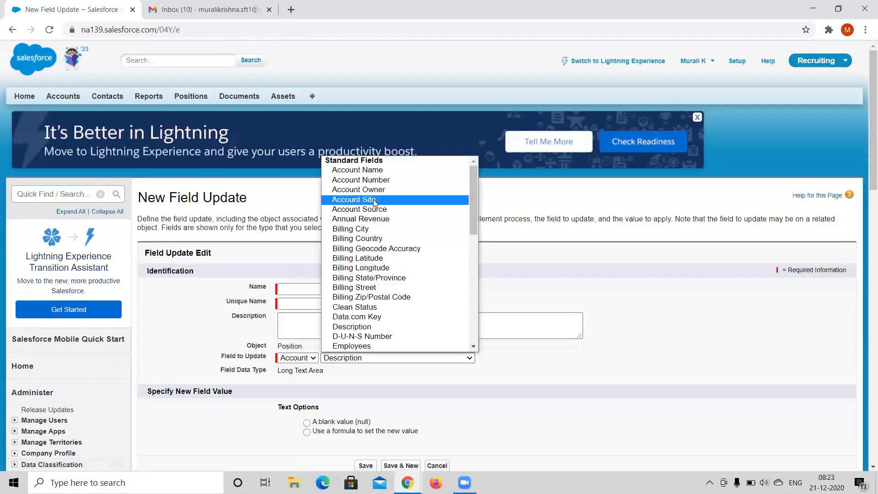
scroll(374, 202, down, 10)
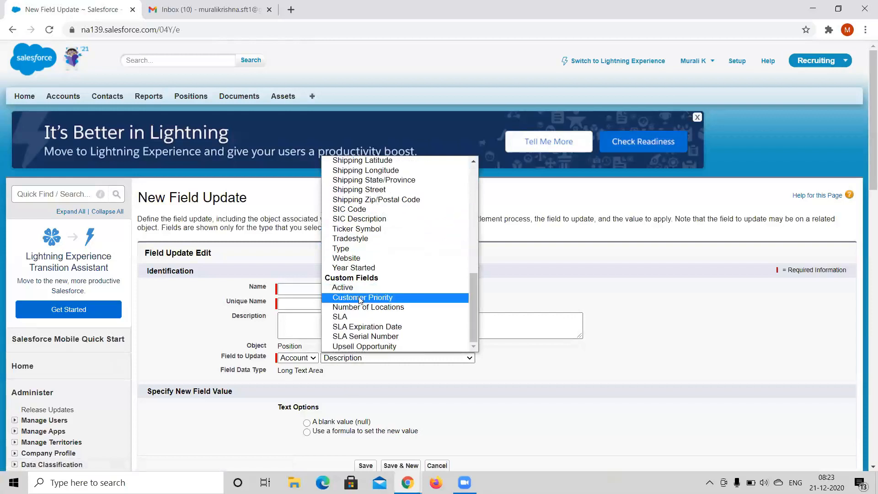
Switch the field update to the Contact object and browse the Contact fields without choosing one
click(298, 358)
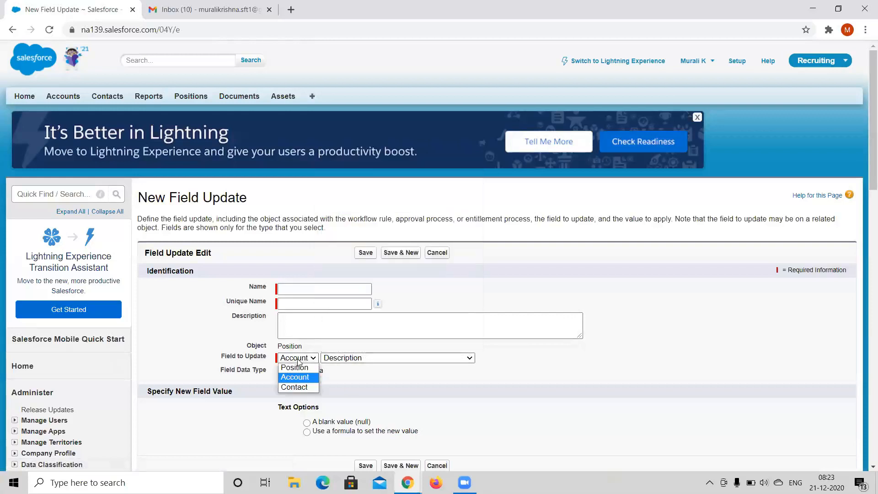
click(295, 387)
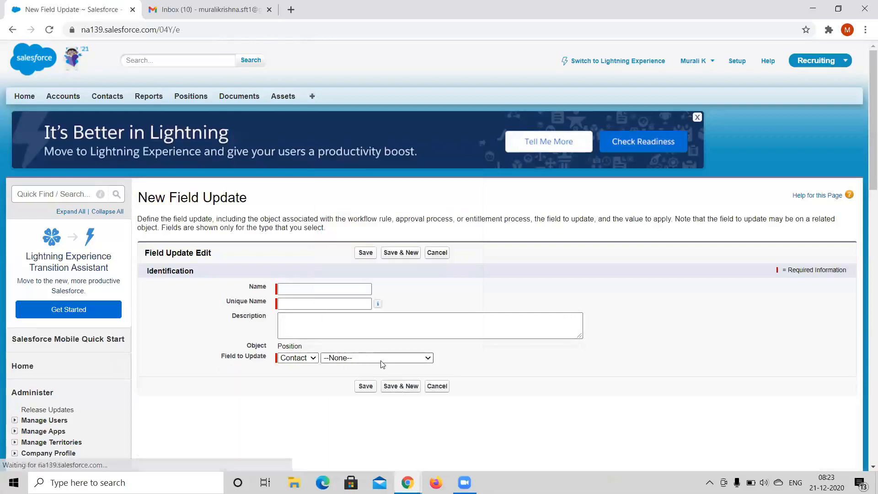
click(382, 358)
scroll(376, 306, down, 2)
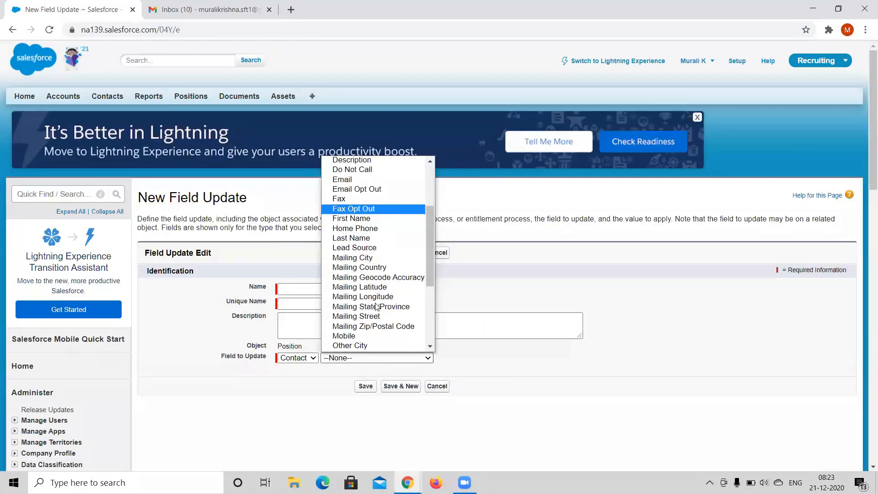
scroll(376, 307, down, 2)
scroll(376, 307, up, 4)
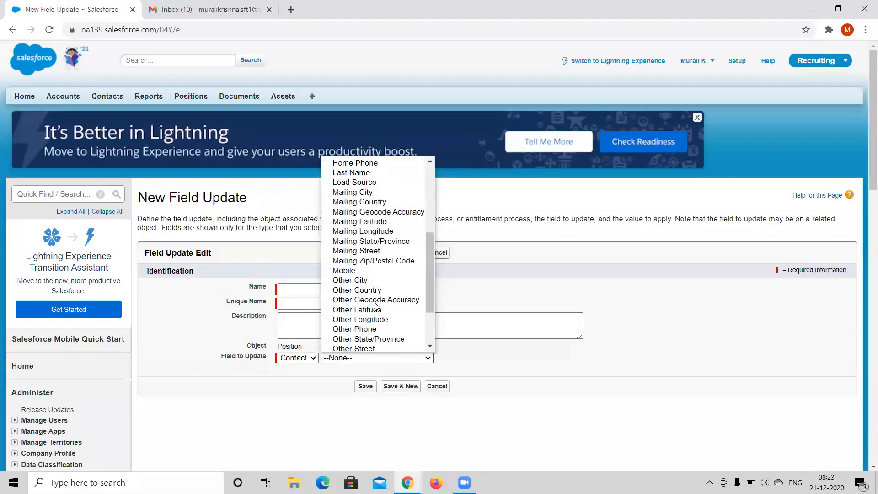
click(706, 333)
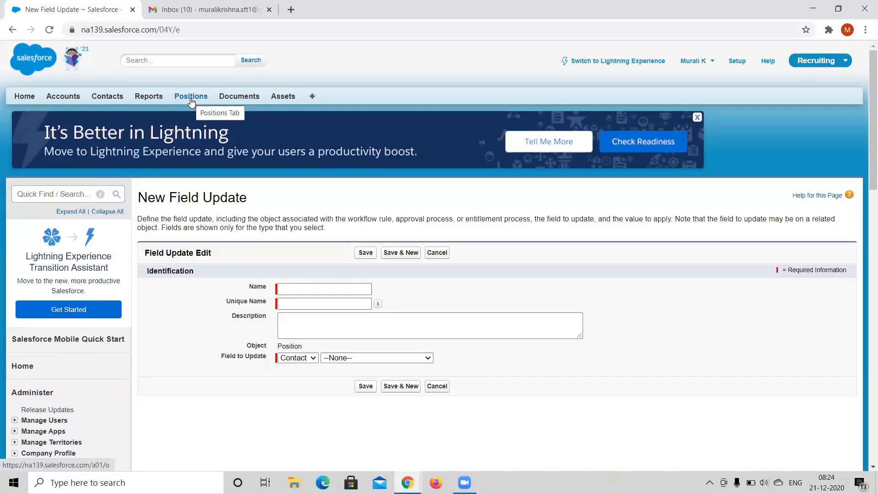
Cancel the new field update and finish editing the rule's workflow actions
click(437, 254)
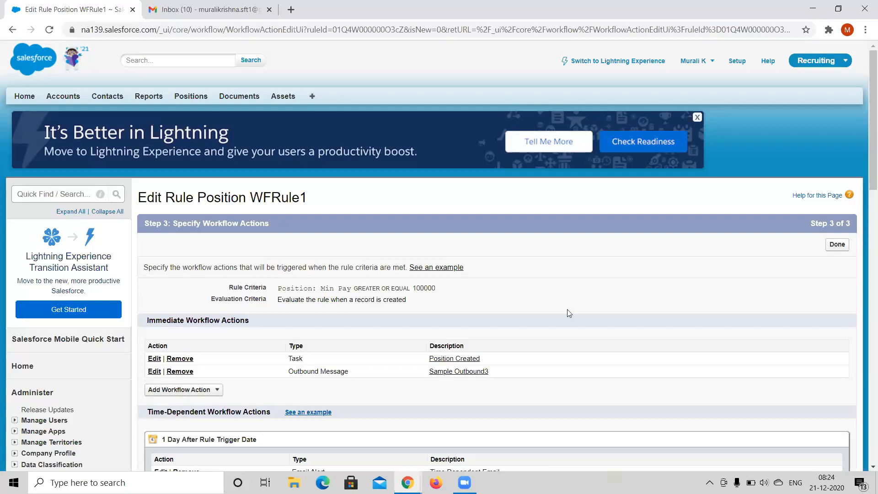
scroll(559, 307, down, 1)
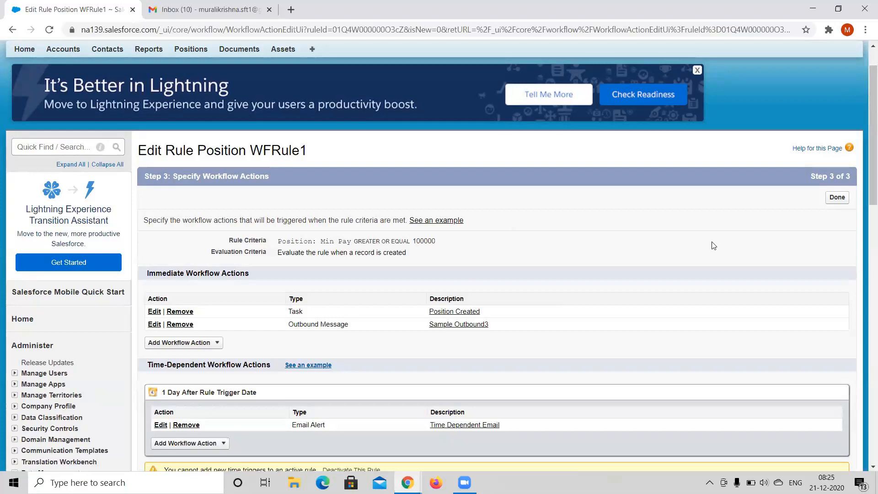
click(837, 197)
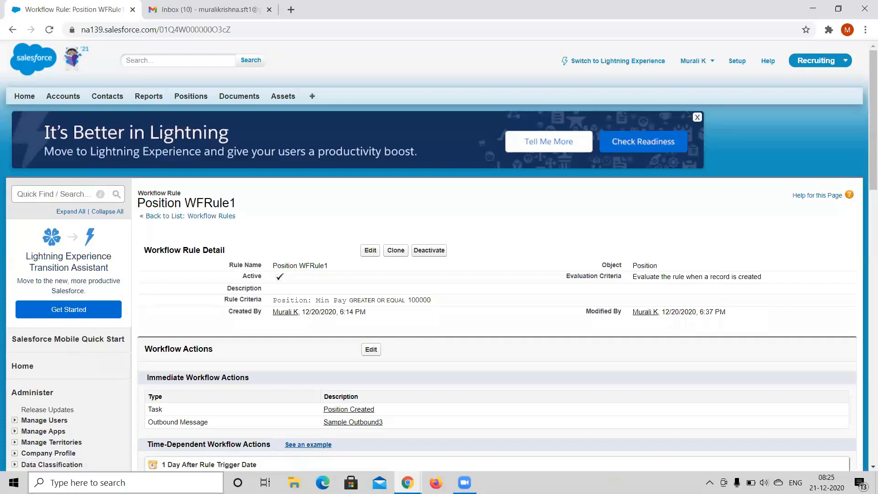
Search the computer for "notepad" and open a blank Notepad document
click(91, 483)
text(no)
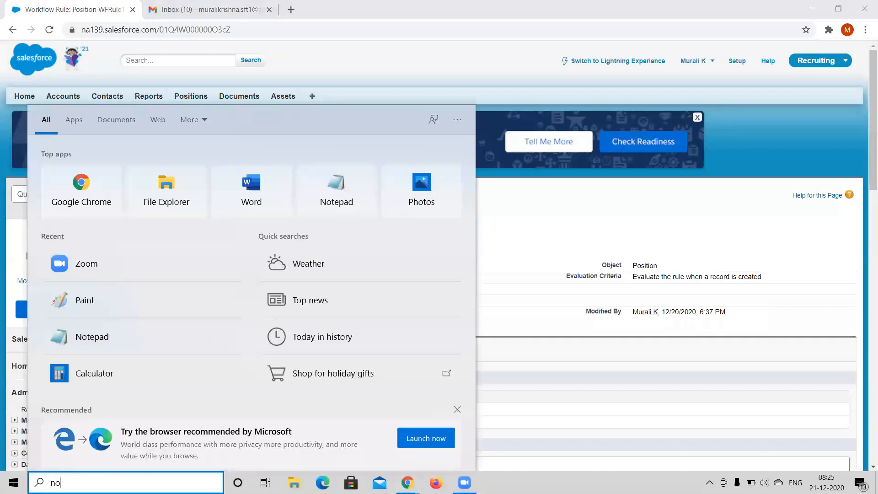
text(tepad)
key(Return)
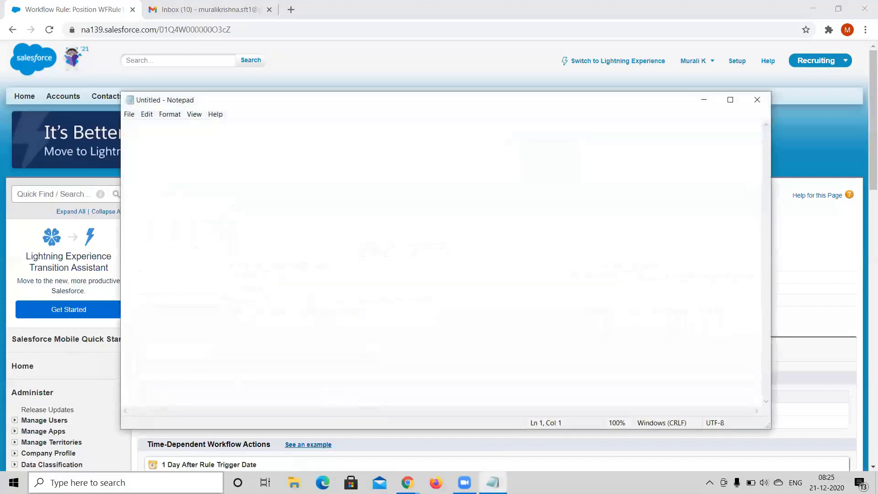
Write the first task line as "1. Create a Workflow Rule on a Custom object"
text(1. Create a)
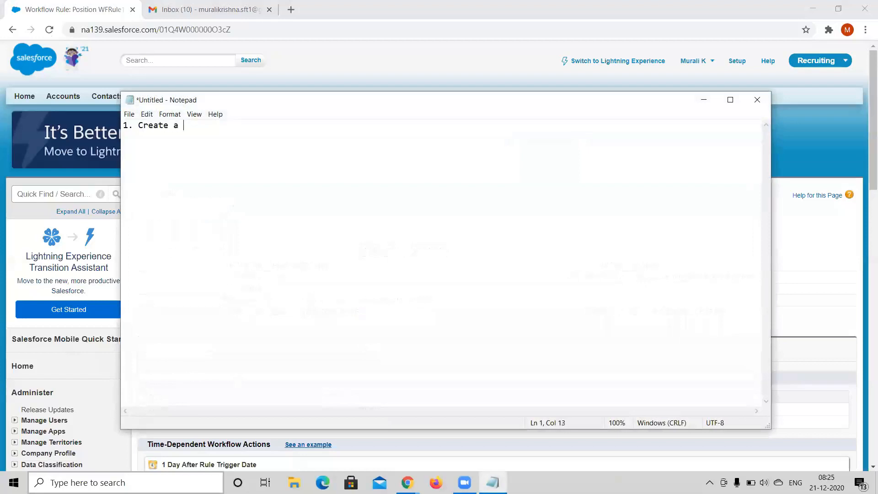
text( Workfloe Rule)
key(Left)
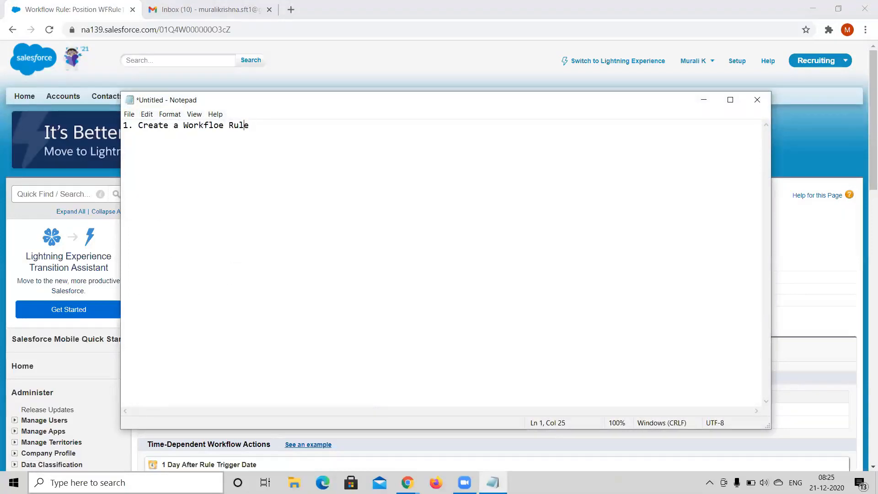
key(BackSpace)
text(w Rule on a Custom object)
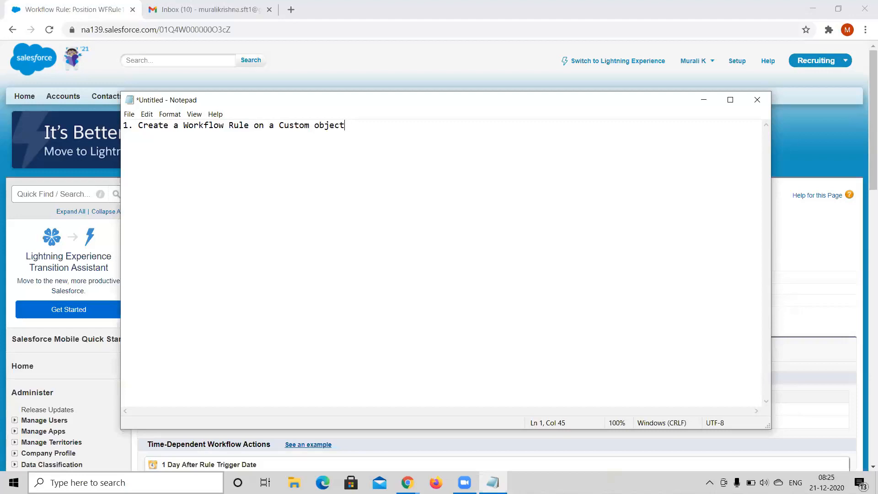
Try continuing the first task line with "with below", replacing that with "when a"
text(w)
key(BackSpace)
key(BackSpace)
text(with below)
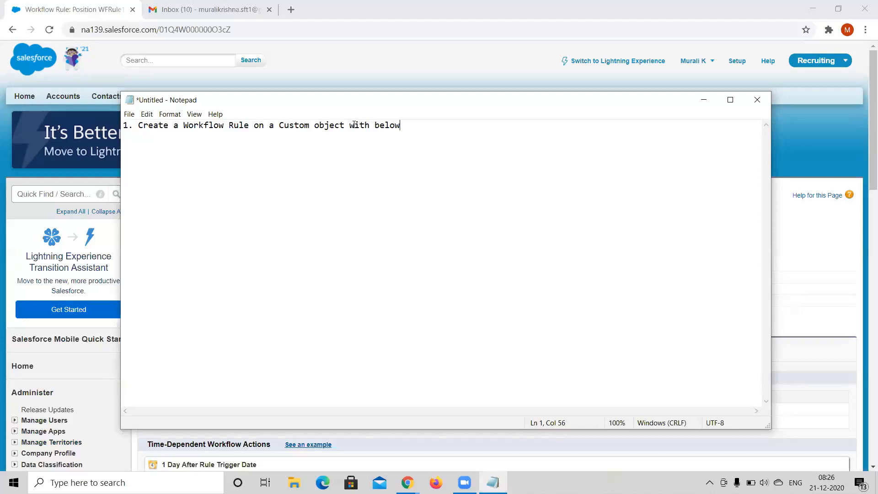
drag(349, 125, 401, 126)
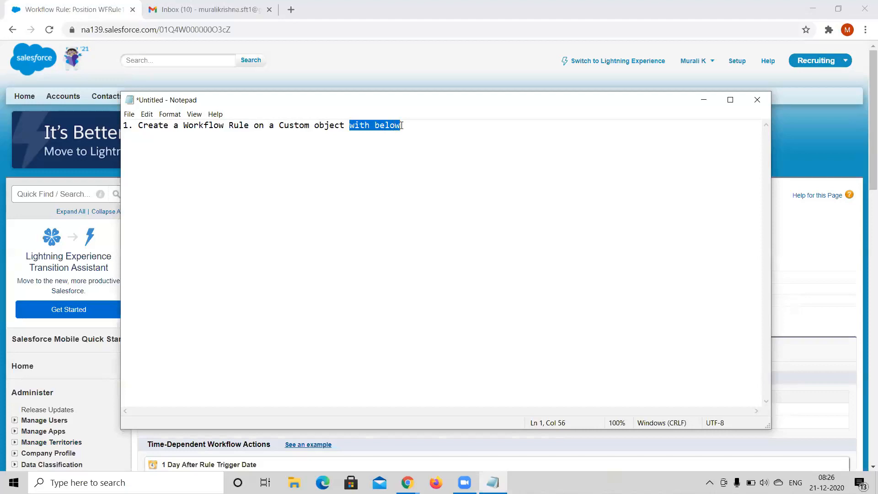
text(when)
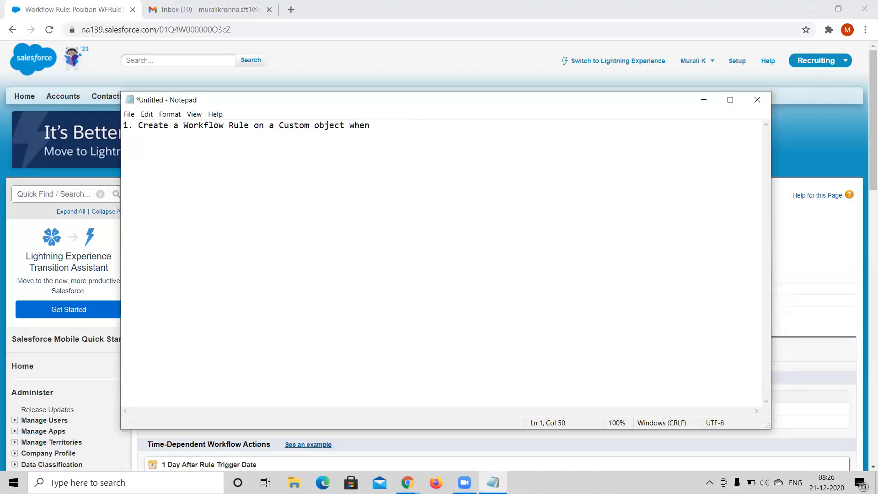
key(BackSpace)
key(BackSpace)
key(BackSpace)
text(hen)
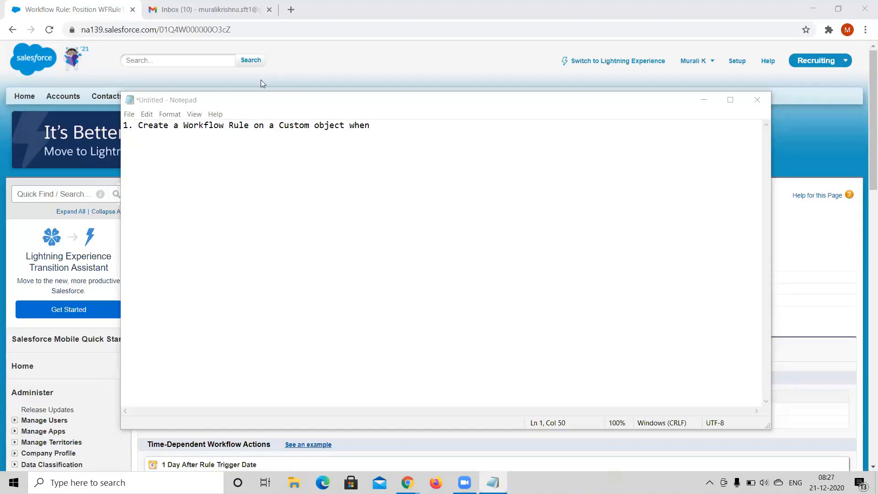
click(415, 132)
text(a)
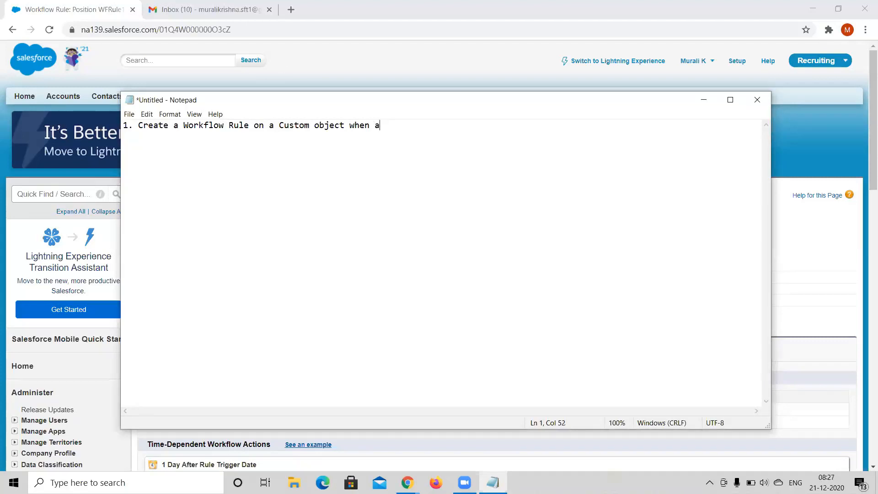
Replace "when a" with "for below scenarios." to end the first task line
key(BackSpace)
key(BackSpace)
key(BackSpace)
key(BackSpace)
key(BackSpace)
key(BackSpace)
text(for below scenarios)
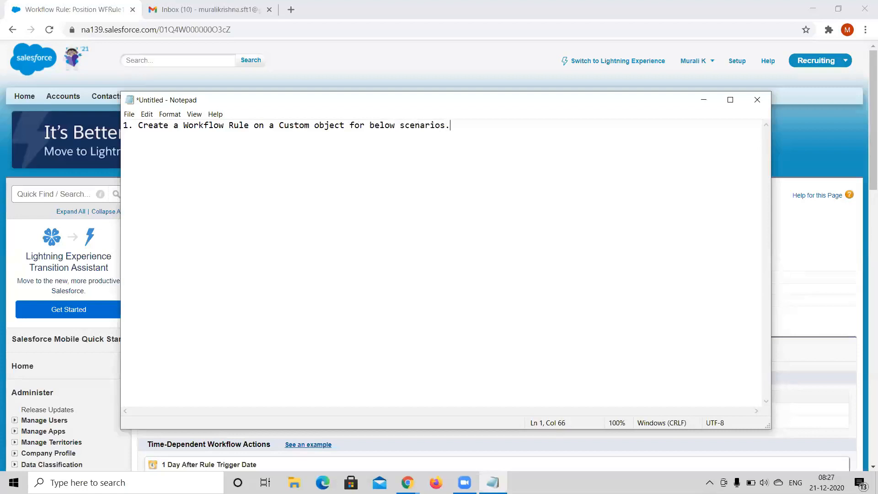
text(.)
Add an indented sub-item reading "a. When a record is updated on custom object"
key(Return)
key(Tab)
text(a. When)
text(re)
key(BackSpace)
key(BackSpace)
text(a record is updated)
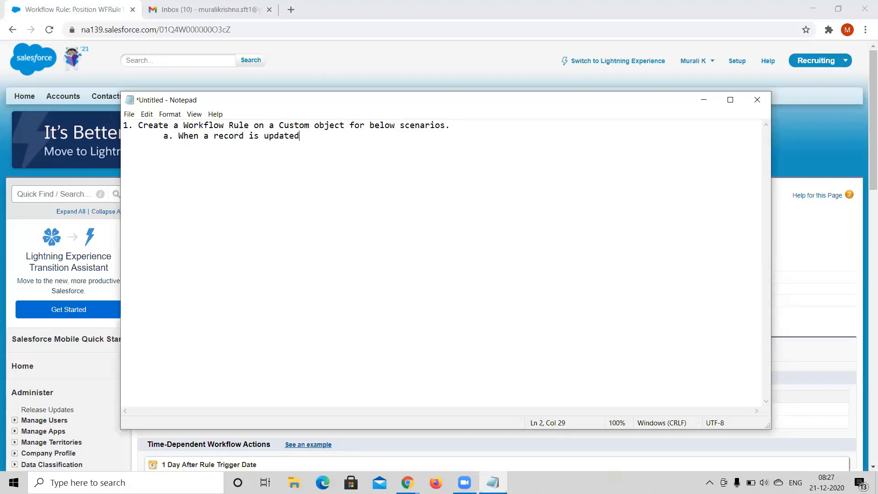
text(on custom object ())
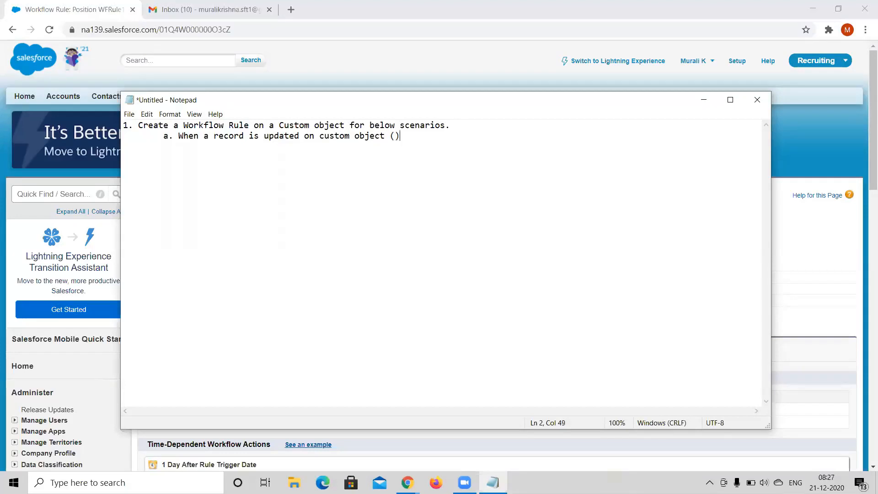
key(Delete)
key(BackSpace)
Add a second sub-item reading "b. Add any 2 Rule Criteria"
key(Return)
text(b. Add ant Rule Crite)
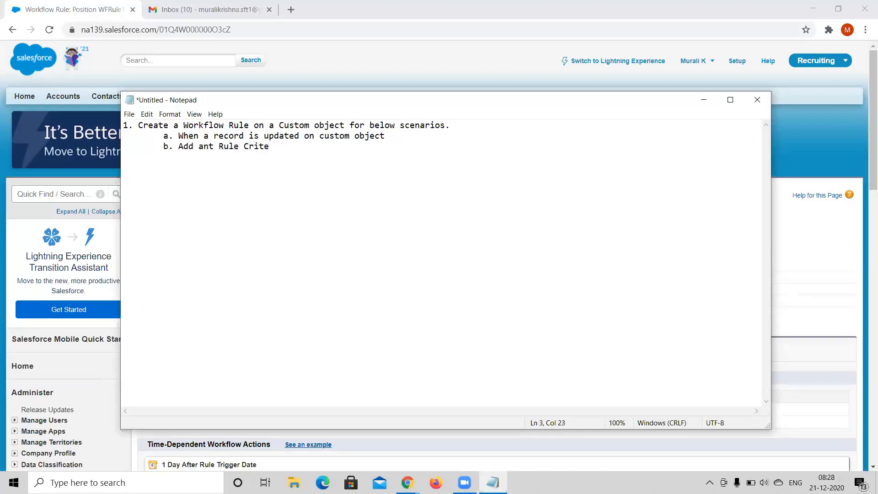
text(ria)
click(214, 145)
key(BackSpace)
text(y)
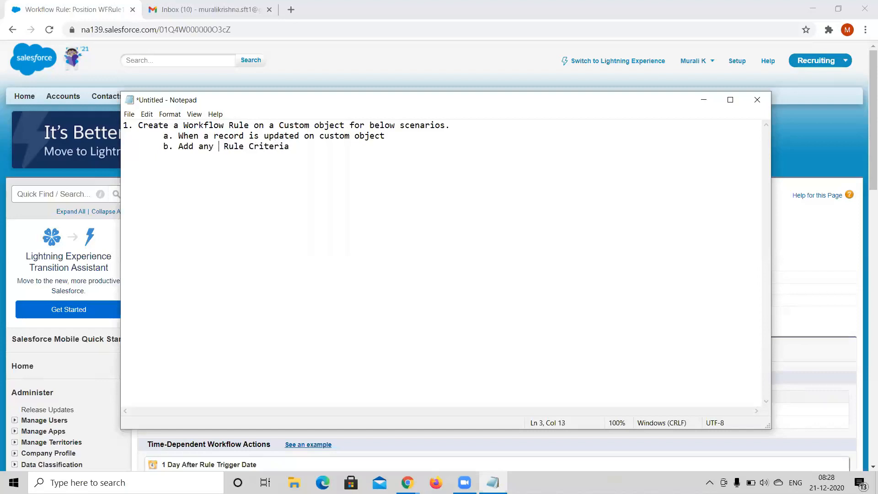
text( 2)
click(326, 146)
Add a third sub-item reading "c. Update a field on the same object and Parent object."
key(Return)
text(c.)
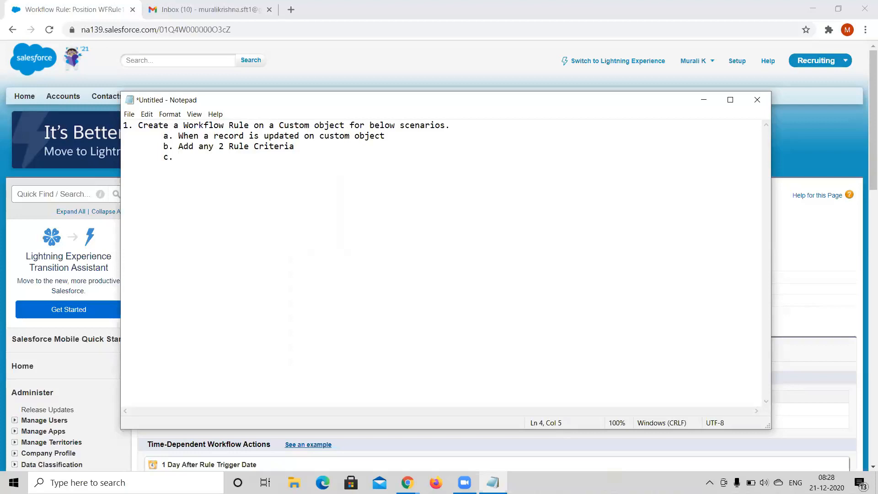
text( Update a field on the sa)
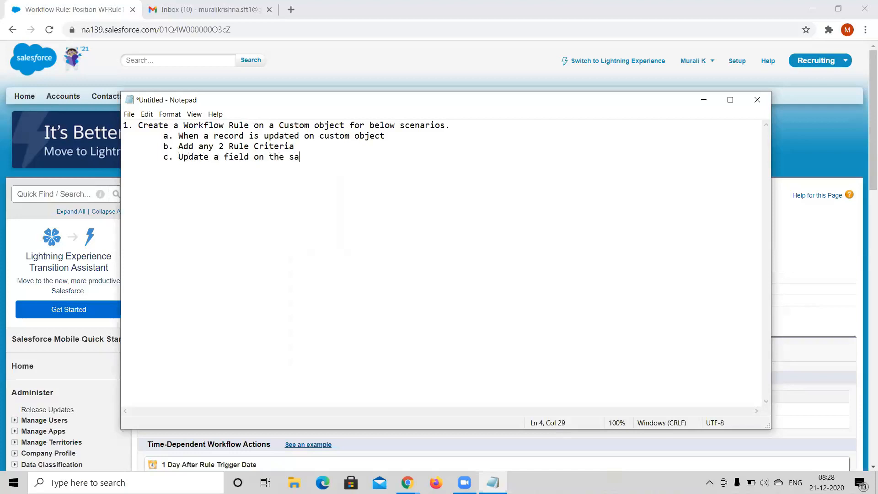
text(me object and Parent o)
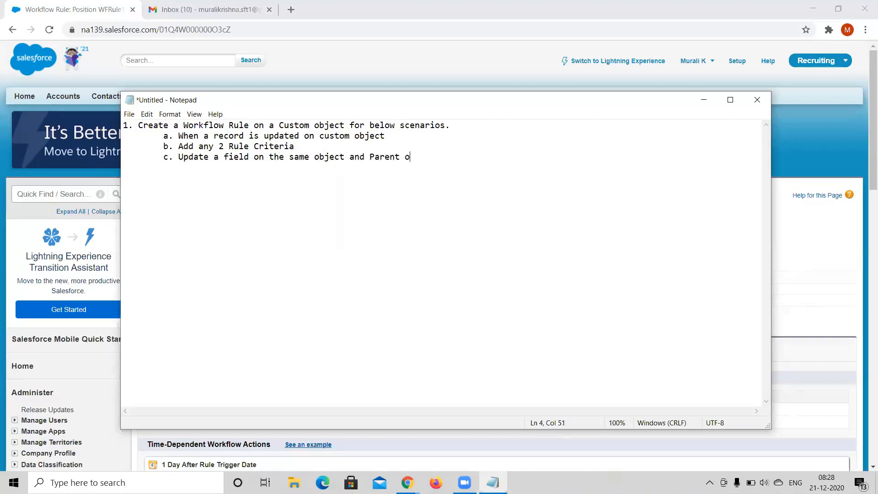
text(bject)
text(.)
Add a fourth sub-item reading "d. Send an Email alert to a User."
text(d.)
text( Send an )
text(Email aler)
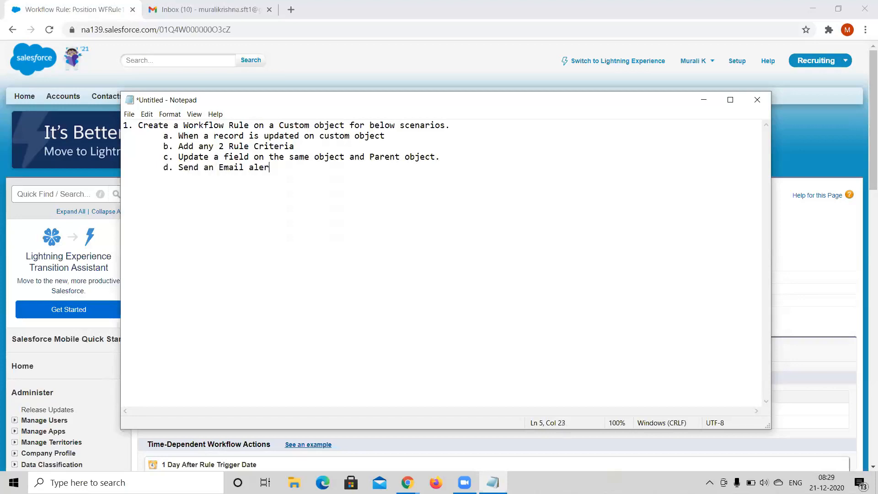
text(t)
text( to a User)
text(.)
Add a fifth indented sub-item reading "e. Create a Task."
key(Return)
key(Tab)
text(e. Create a )
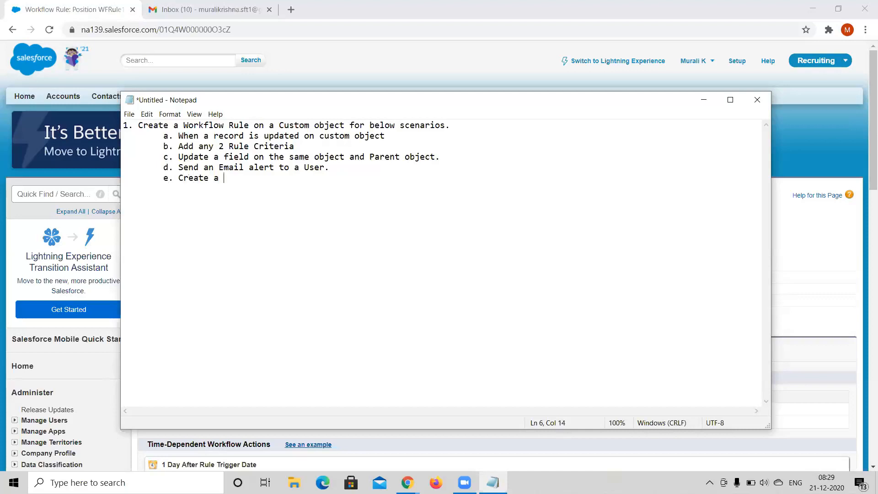
text(Task.)
Insert an indented "i." heading under the task line and move sub-items a to e beneath it
drag(163, 136, 111, 134)
key(ctrl+c)
click(283, 187)
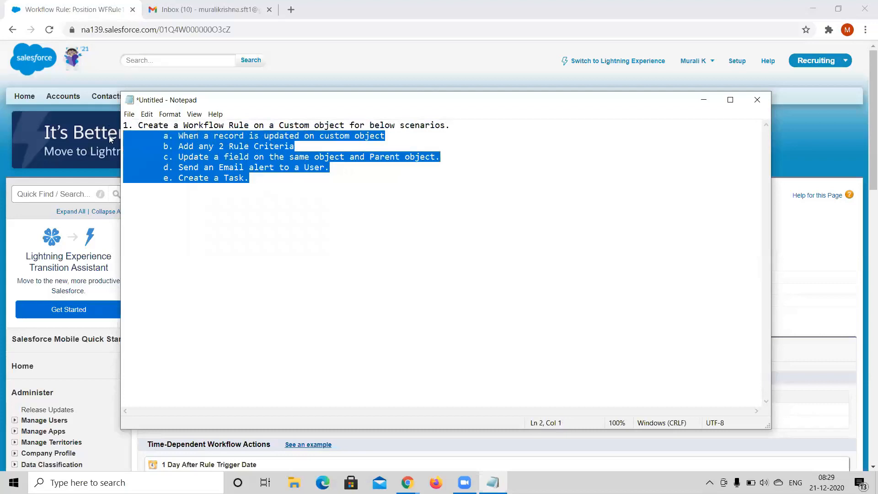
key(Delete)
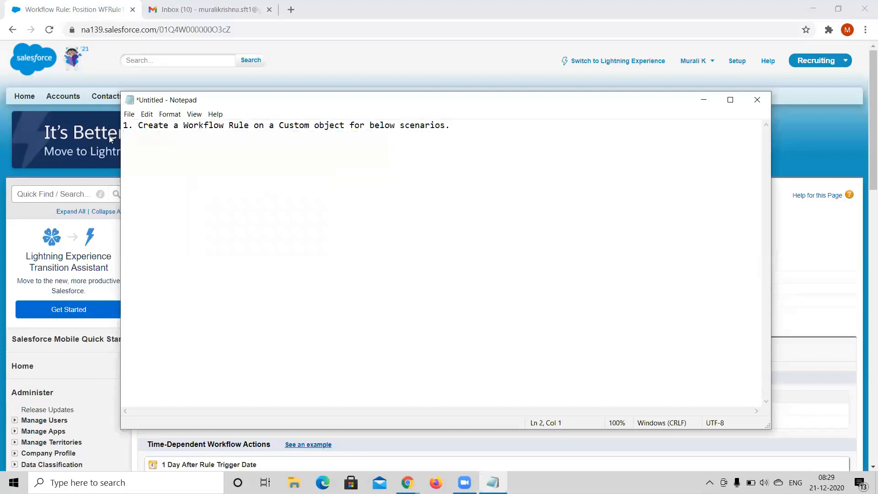
text(i.)
key(ctrl+v)
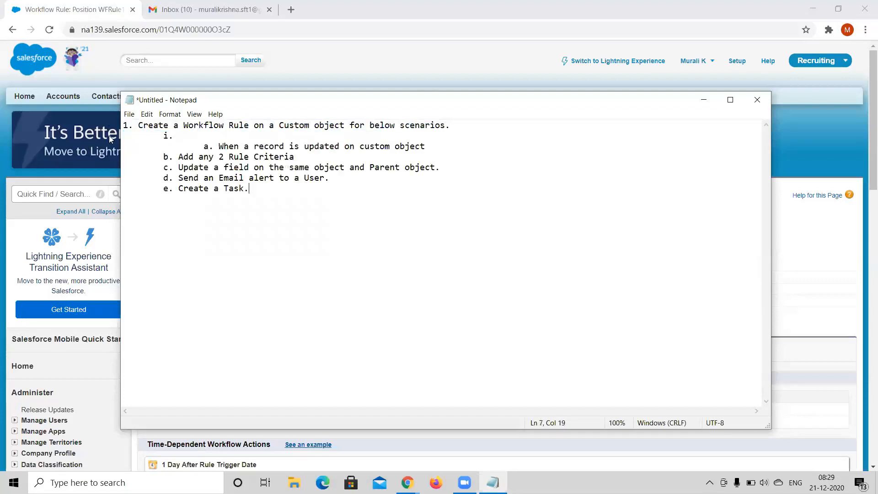
Indent sub-items b, c, d and e one level further to align with sub-item a
click(162, 156)
key(Tab)
click(162, 167)
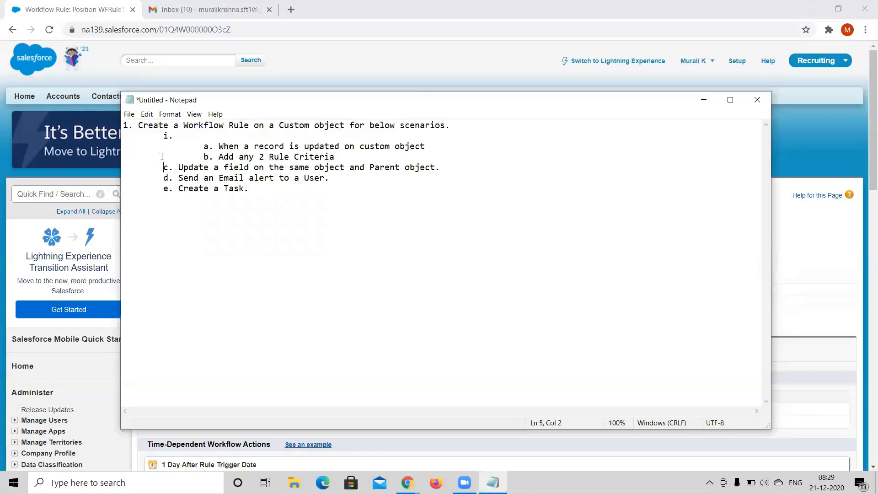
key(Tab)
click(162, 178)
key(Tab)
click(163, 188)
key(Tab)
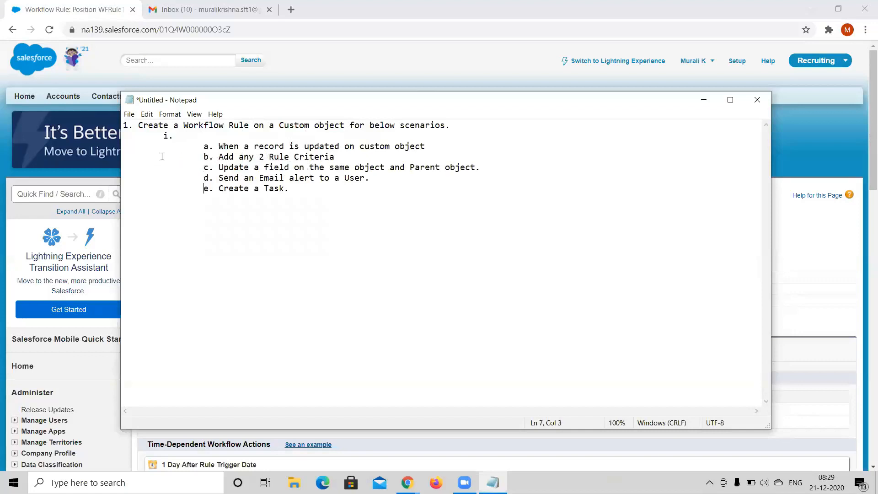
Add an indented "ii." heading with a nested sub-item reading "a. When a record is created or updated"
click(123, 198)
text(ii. 		)
text(a. )
text(When a rec)
text(ord is)
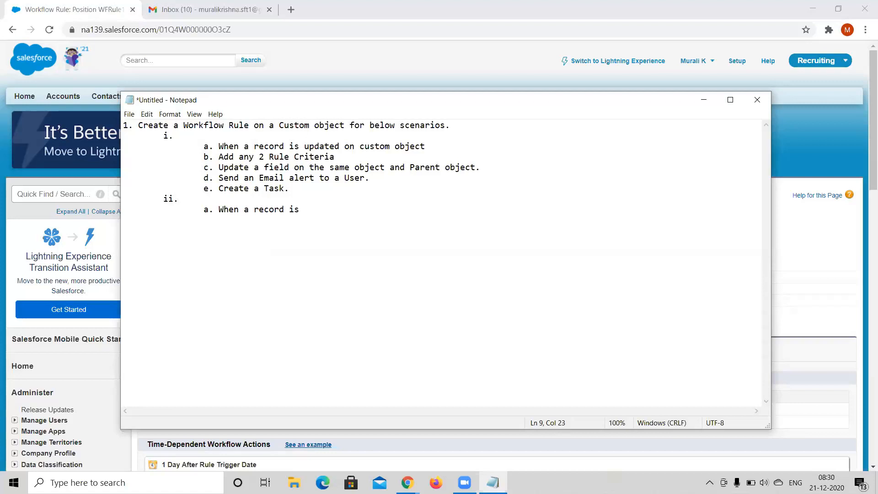
text(created or updated)
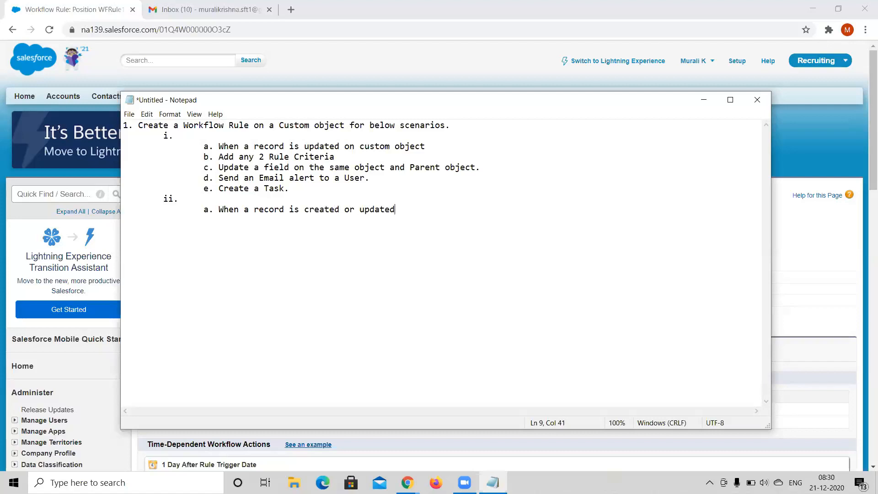
Shorten sub-item a under scenario ii to "When a record is created"
key(BackSpace)
key(BackSpace)
key(BackSpace)
key(BackSpace)
key(BackSpace)
key(BackSpace)
key(BackSpace)
key(BackSpace)
key(BackSpace)
key(BackSpace)
Add the sub-item "b. Add any Rule Criteria" under scenario ii
key(Return)
text(b. Add any)
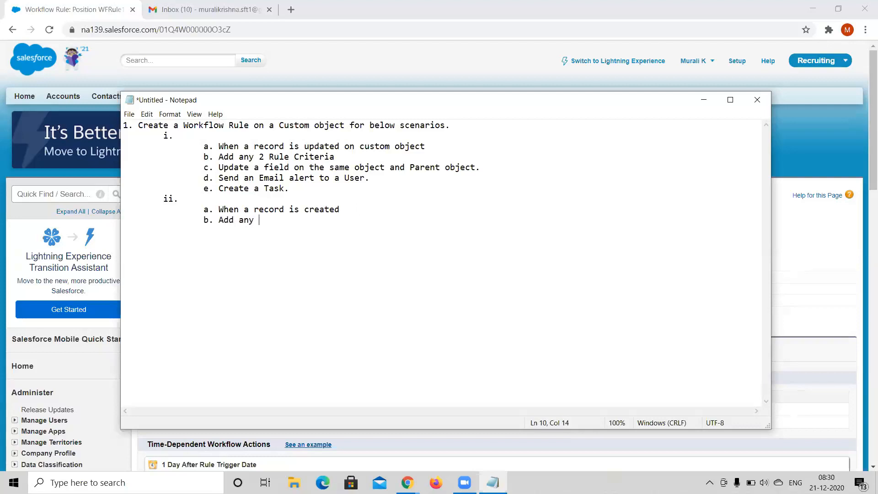
text( Rule Criteria)
Add the sub-item "c. Send an Email after 2 days" under scenario ii
key(Return)
text(c. Se)
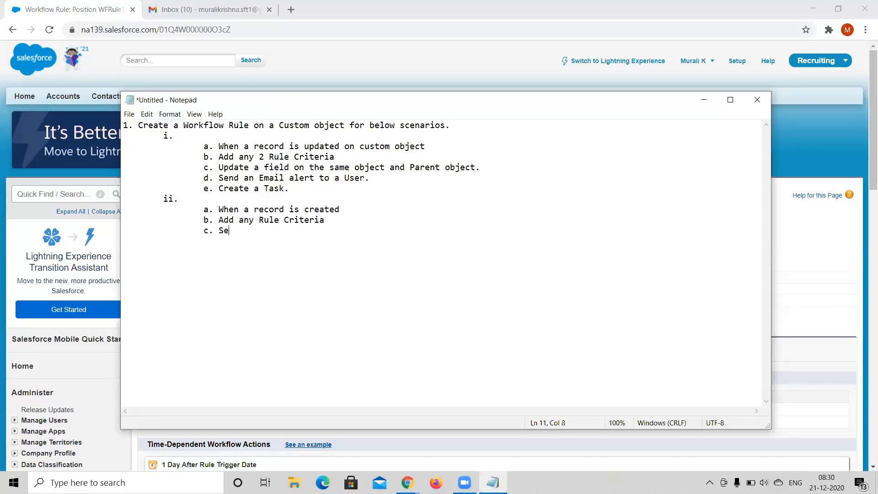
text(nd an Email after)
key(BackSpace)
key(BackSpace)
text(2 days)
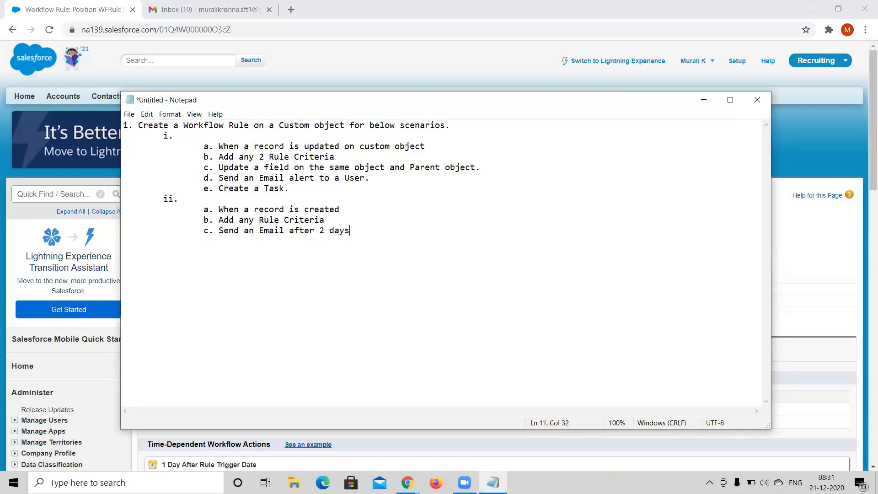
Reword scenario ii's sub-item c to "Send User an Email after 2 days." with a closing period
click(292, 231)
text(to)
key(BackSpace)
key(BackSpace)
key(BackSpace)
click(245, 230)
text(User)
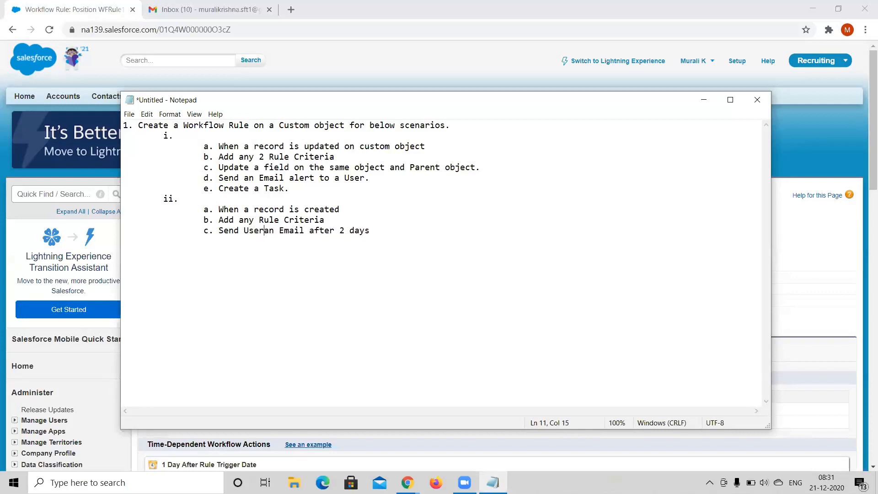
click(393, 232)
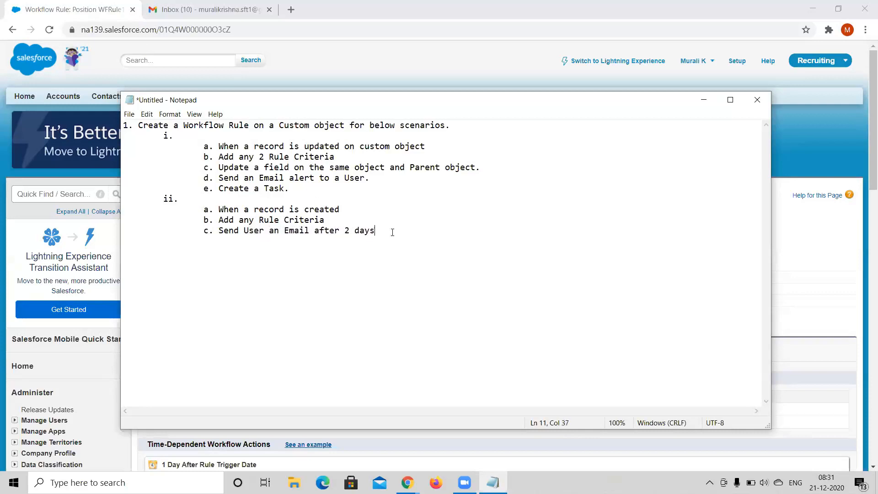
text(.)
Add an "iii." heading with sub-item "a. When a record is moved from not meeting the criteria to meeting the criteria"
key(Return)
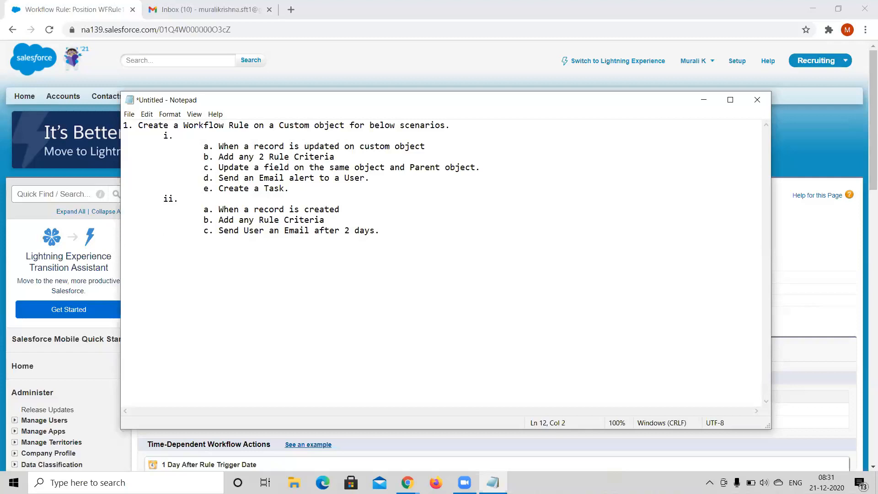
text(iii. 		)
text(a. )
text(When)
text( a record)
text( i)
text(s )
text(moved )
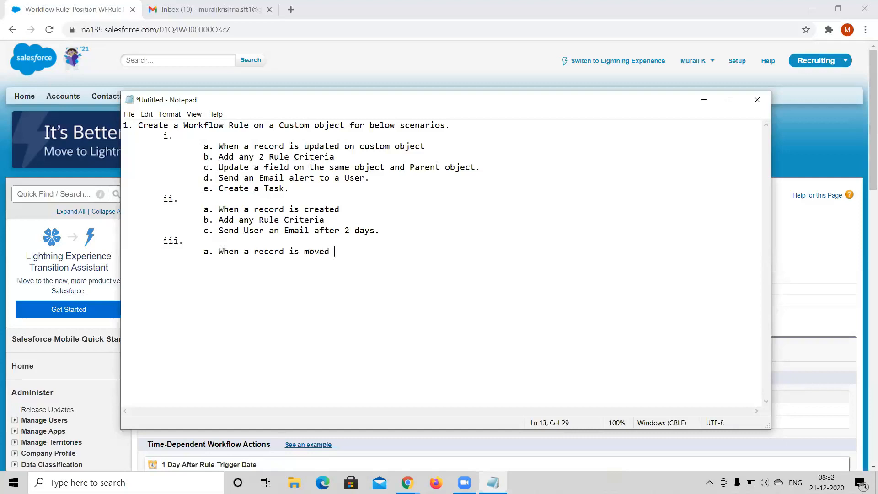
text(from not meeting the cr)
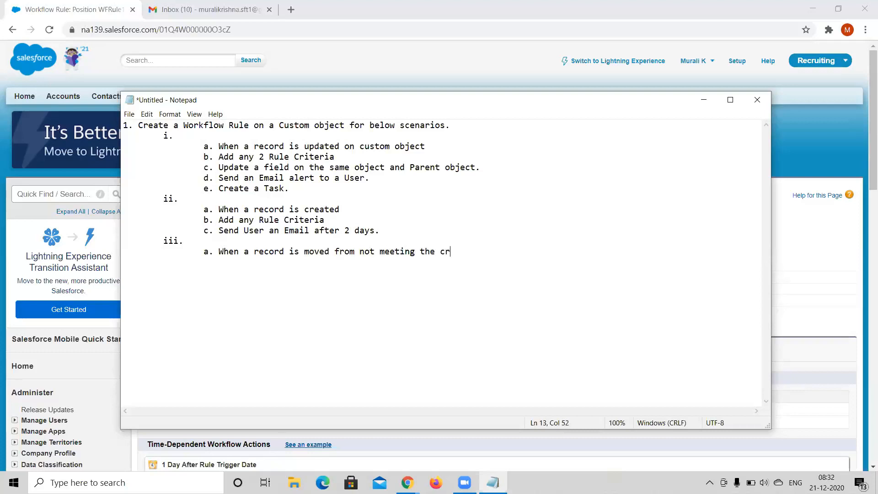
text(iteria to meeting t)
text(riteria)
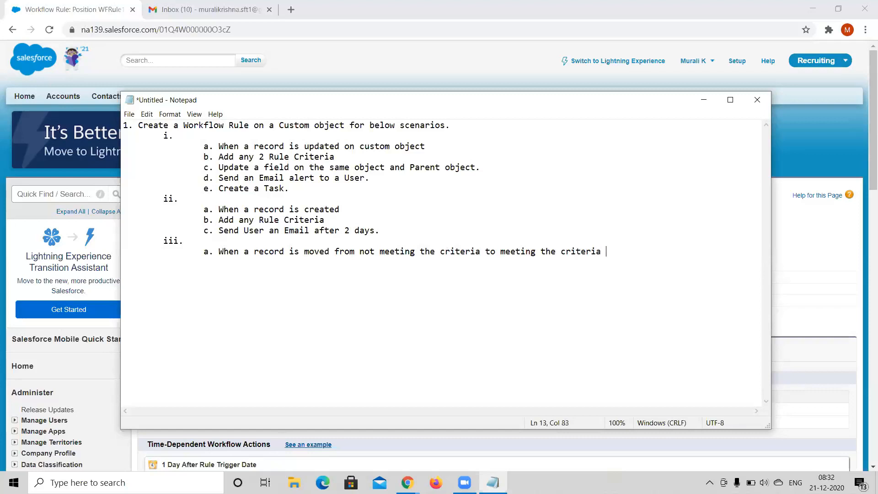
End scenario iii's sub-item a with a period and insert "new/old" before "record"
text( when)
key(BackSpace)
key(BackSpace)
key(BackSpace)
key(BackSpace)
key(BackSpace)
click(256, 251)
text(new/old)
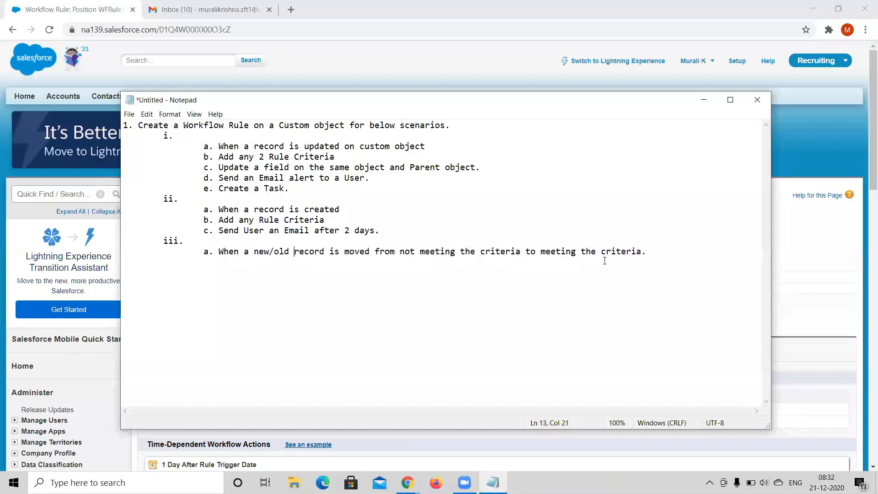
Add sub-item "b. Add any Rule Criteria" under scenario iii, reusing the wording from scenario ii
key(Return)
text(b. A)
drag(325, 220, 225, 221)
key(ctrl+c)
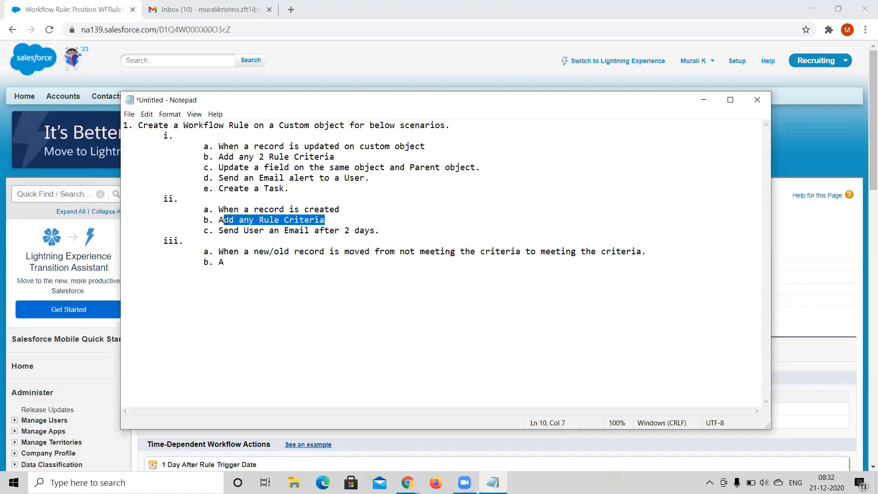
click(235, 263)
key(ctrl+v)
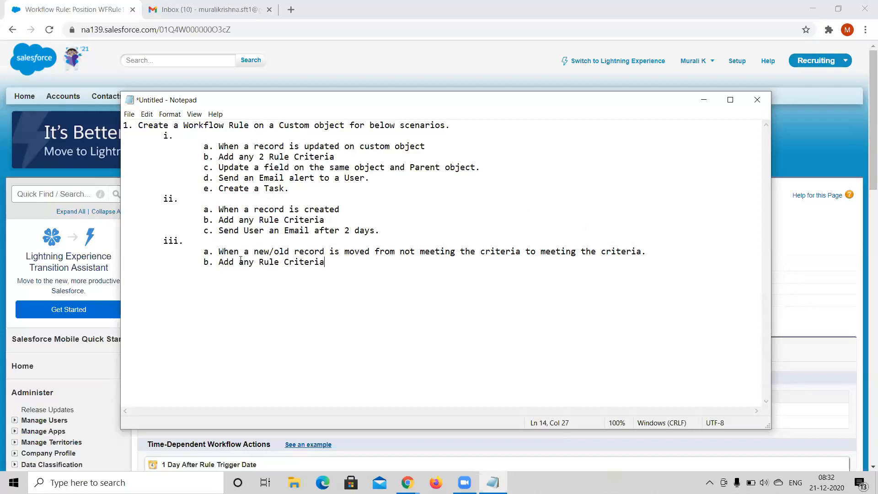
Add the sub-item "c. Update a field on the same object." under scenario iii
key(Return)
text(c.)
text(Update a field on th)
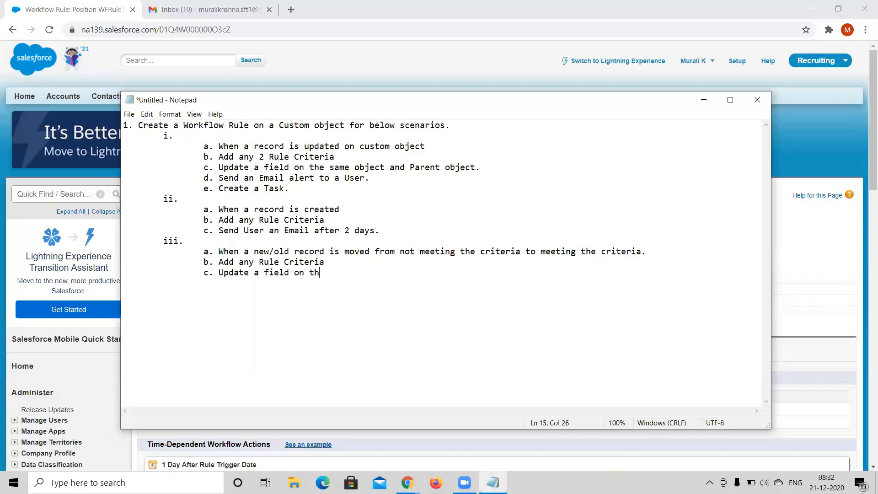
text(e same object.)
Cut the "e. Create a Task." line from scenario i and close the gap it leaves
drag(291, 189, 132, 190)
key(ctrl+c)
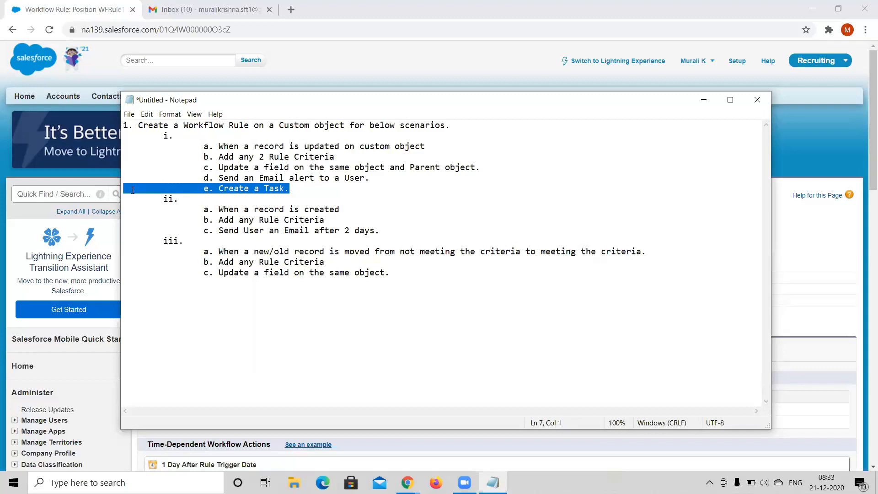
key(BackSpace)
key(BackSpace)
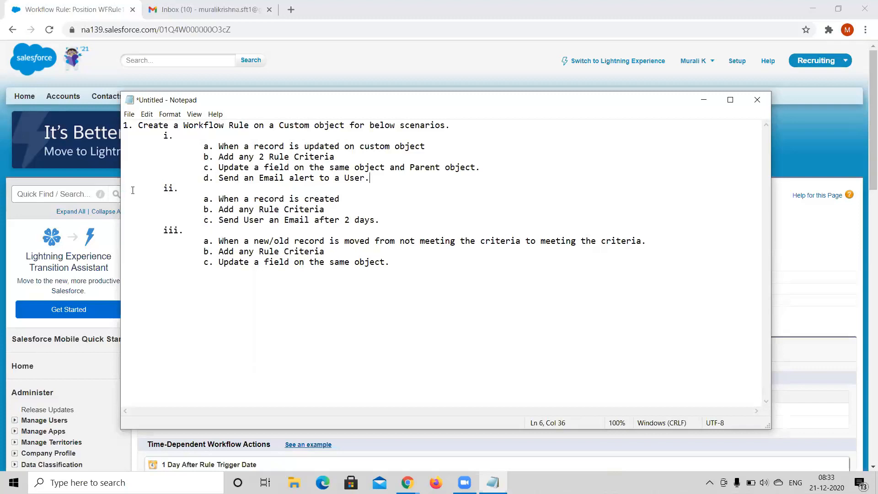
Replace scenario iii's sub-item c with the cut task line, relabelled as "c. Create a Task."
drag(395, 264, 139, 266)
key(BackSpace)
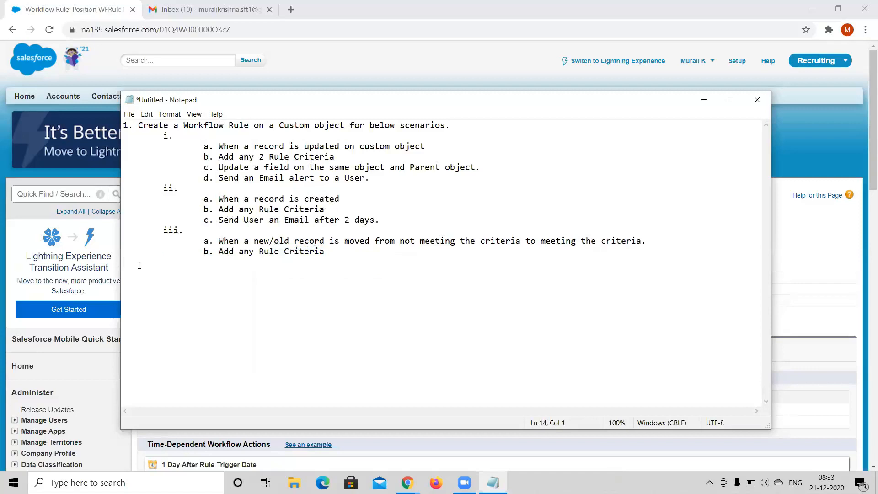
key(ctrl+v)
click(205, 262)
text(c)
key(Delete)
drag(304, 266, 116, 128)
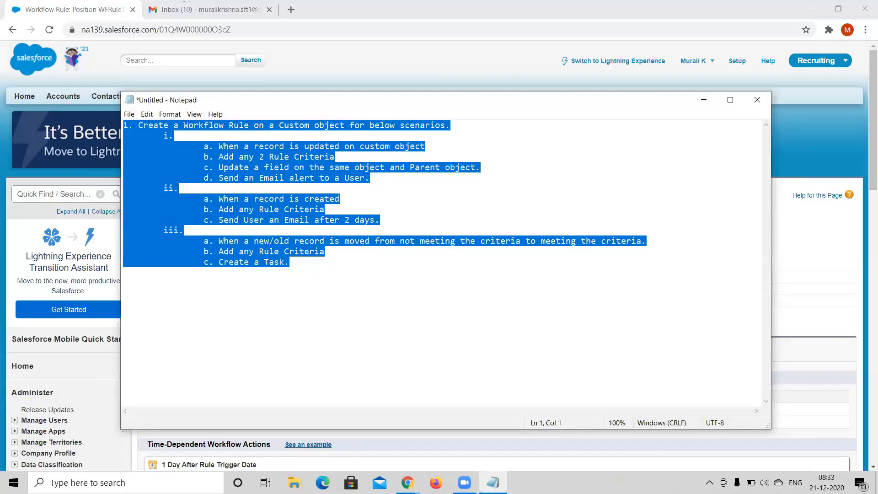
key(Right)
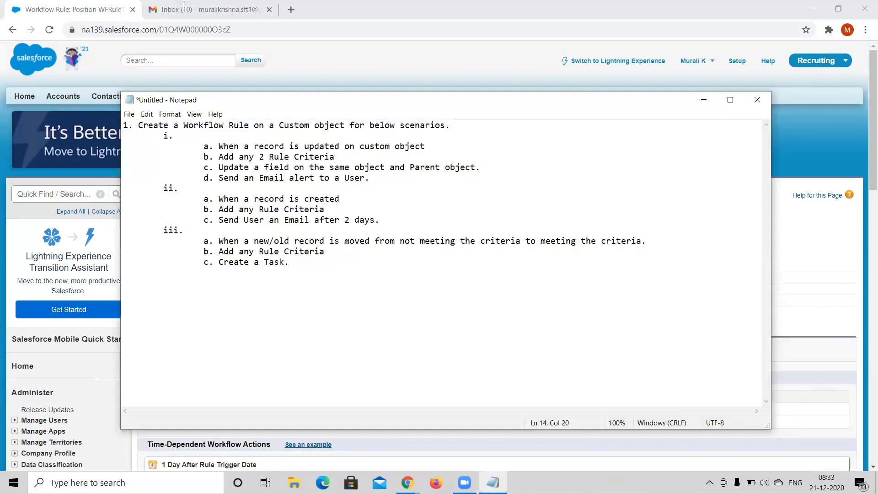
click(184, 5)
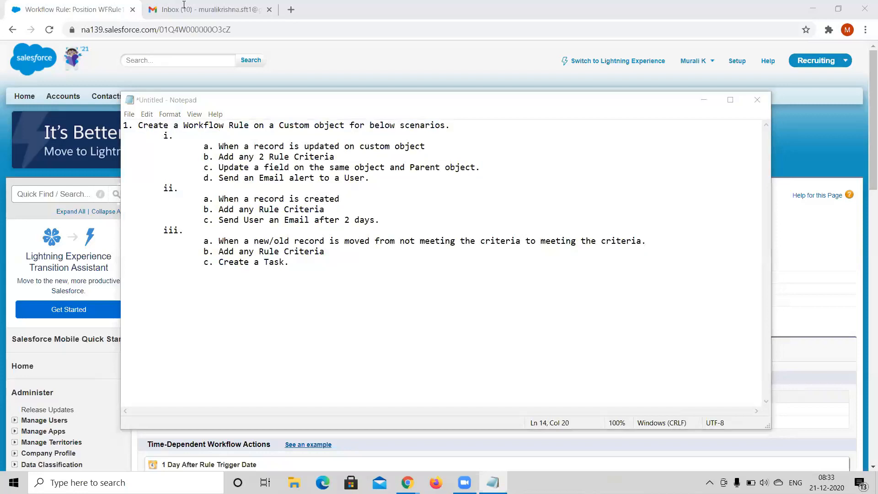
click(214, 100)
Review scenario i by highlighting its rule criteria, field update and email alert lines one after another
drag(219, 157, 338, 157)
click(342, 156)
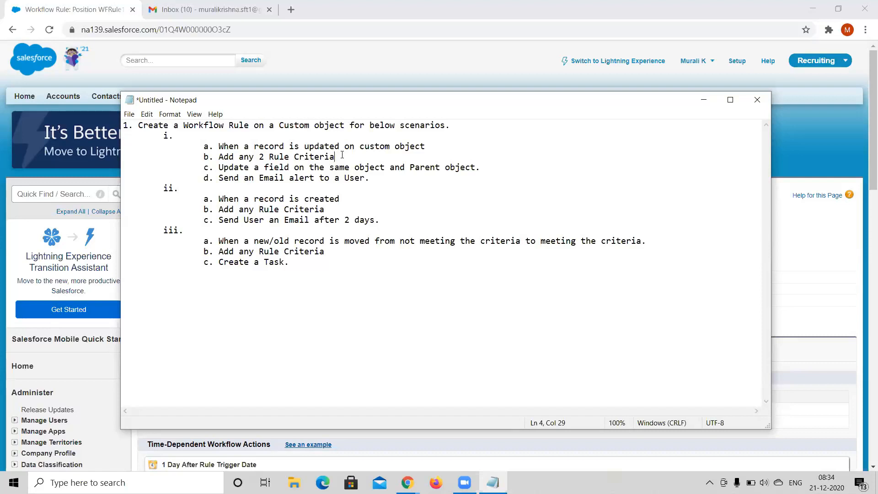
drag(342, 155, 222, 157)
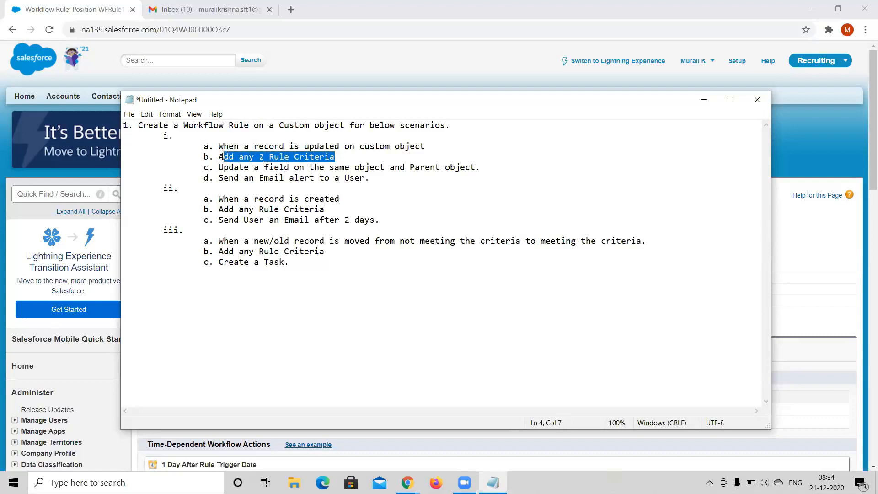
click(219, 168)
drag(219, 167, 481, 163)
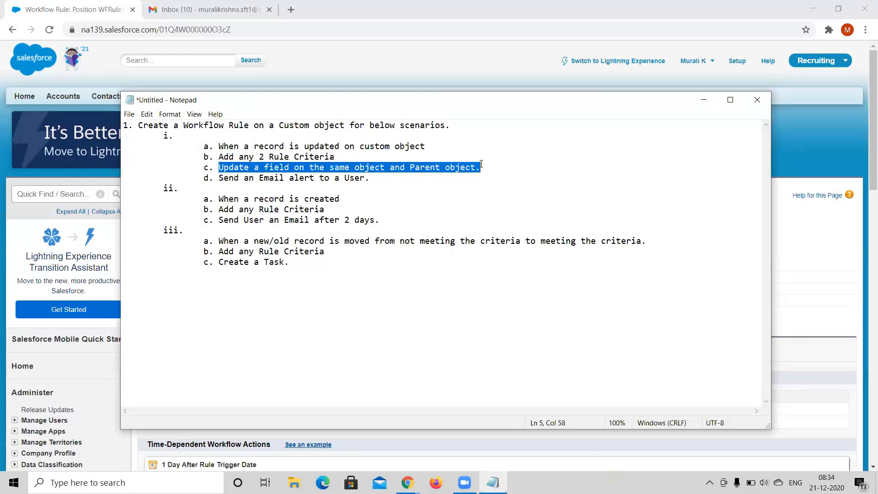
click(382, 180)
drag(383, 180, 205, 178)
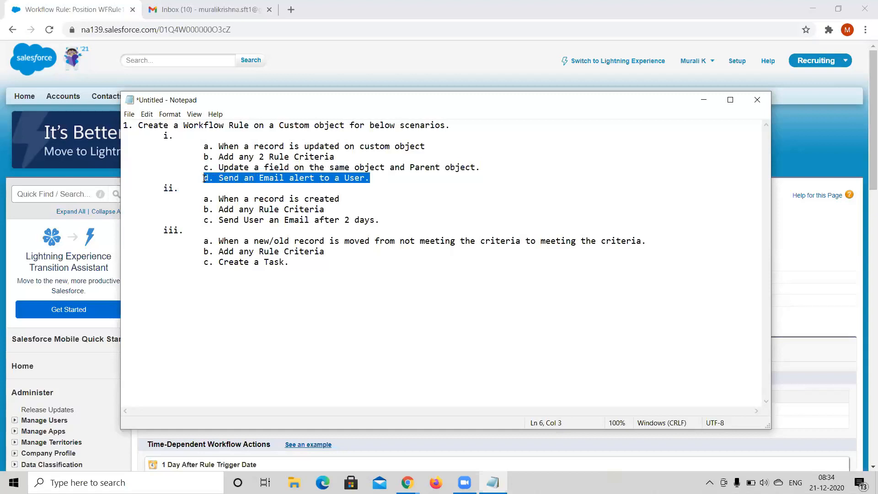
Change the email alert recipient in scenario i, line d, from a user to "the Record Creator"
click(377, 179)
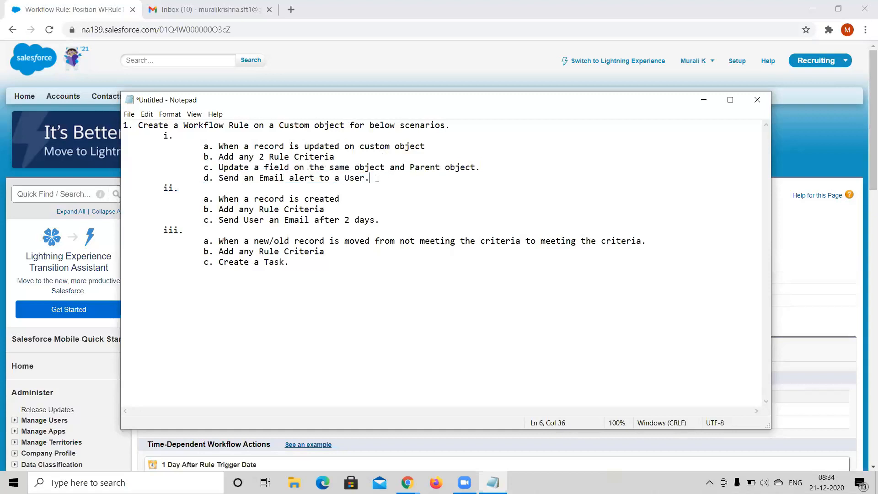
double_click(351, 178)
key(BackSpace)
key(BackSpace)
key(BackSpace)
text(the Record Creator)
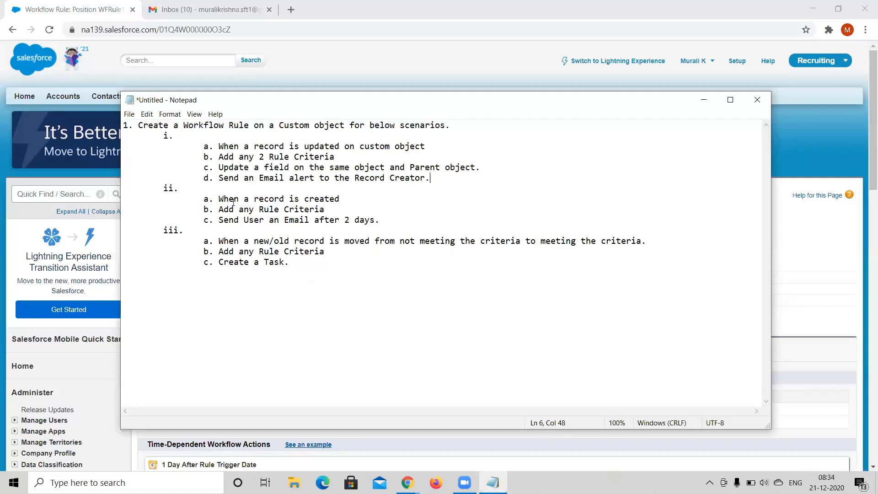
Review scenario ii's record-created trigger line and scenario iii's trigger and rule criteria lines by highlighting them
drag(219, 198, 340, 198)
click(340, 199)
click(339, 241)
drag(328, 251, 218, 252)
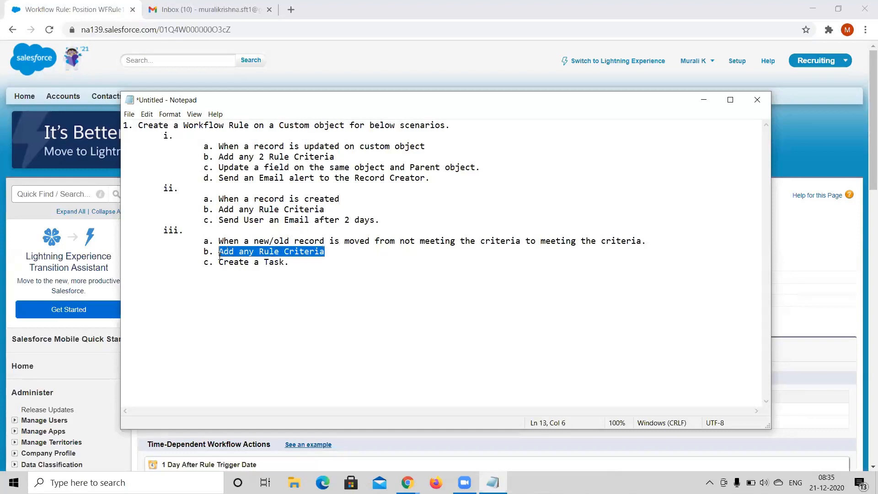
Copy the entire three-scenario workflow rule assignment text from the note
click(302, 267)
drag(302, 267, 116, 131)
key(ctrl+c)
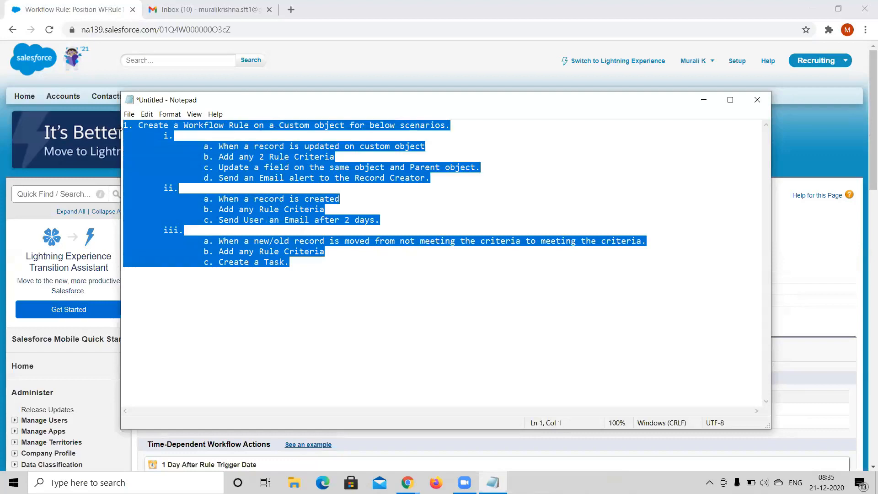
click(398, 237)
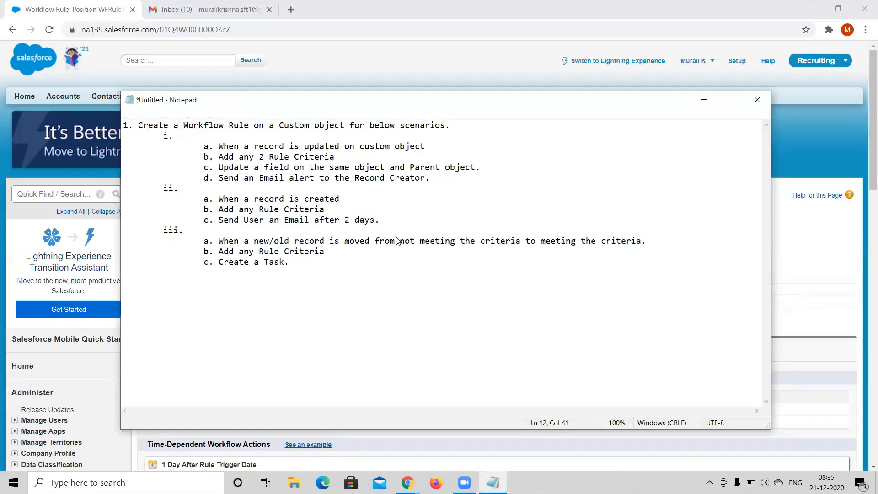
key(alt+Tab)
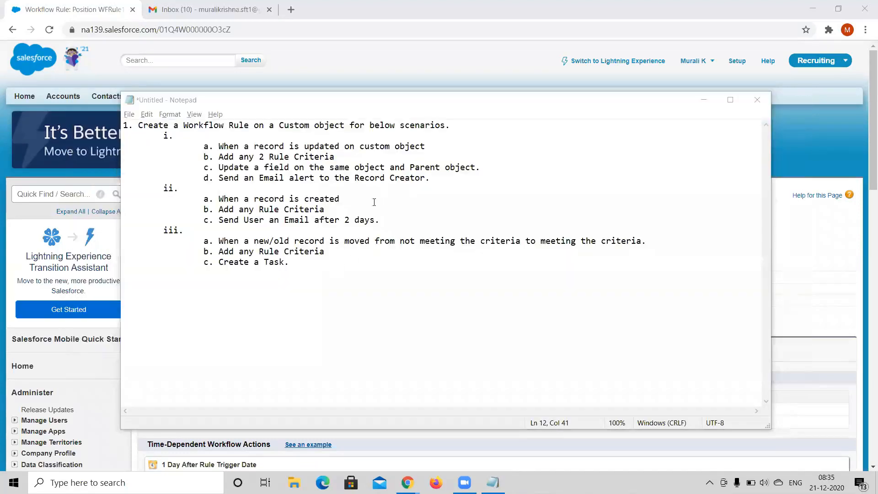
key(alt+Tab)
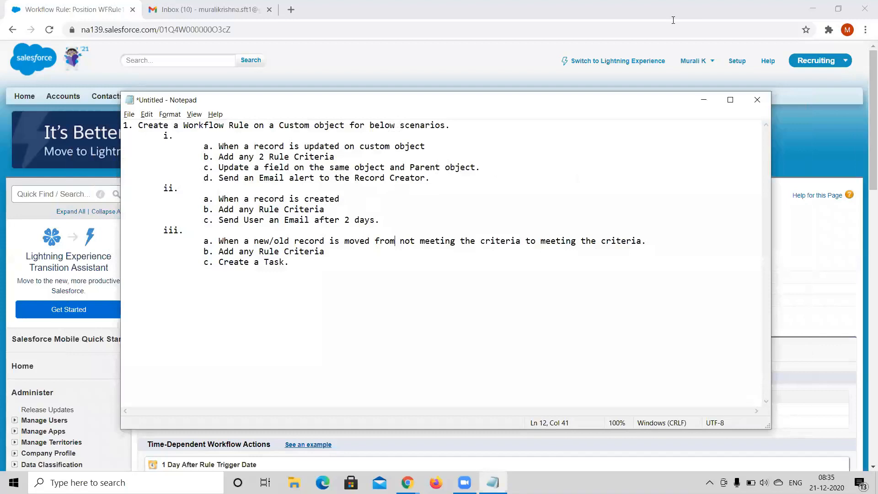
key(ctrl+v)
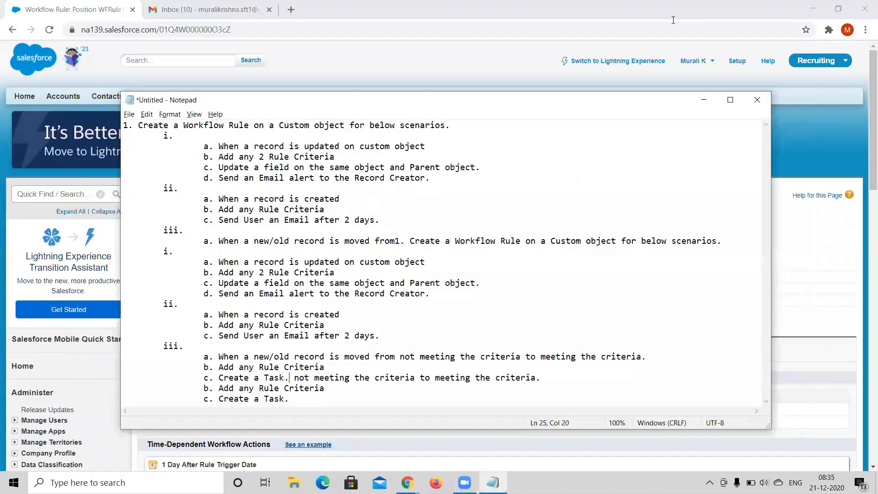
key(ctrl+z)
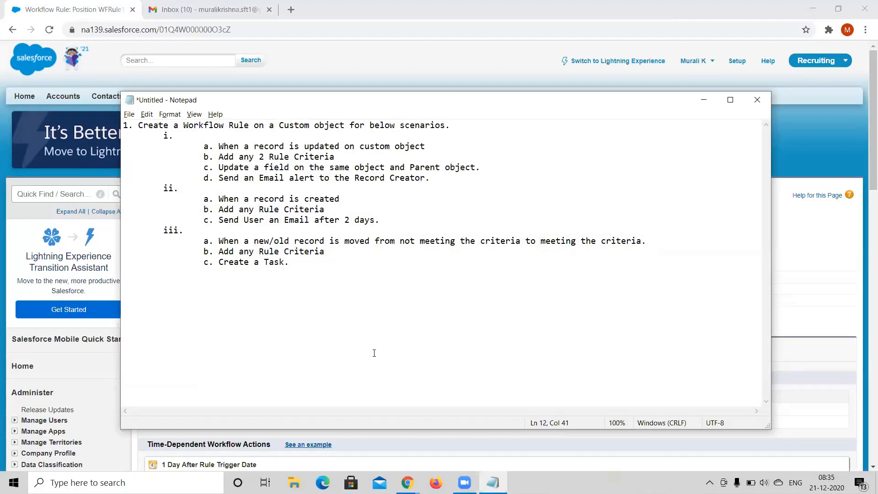
Leave the assignment note and switch to Chrome, showing the Position WFRule1 workflow rule page in Salesforce
key(alt+Tab)
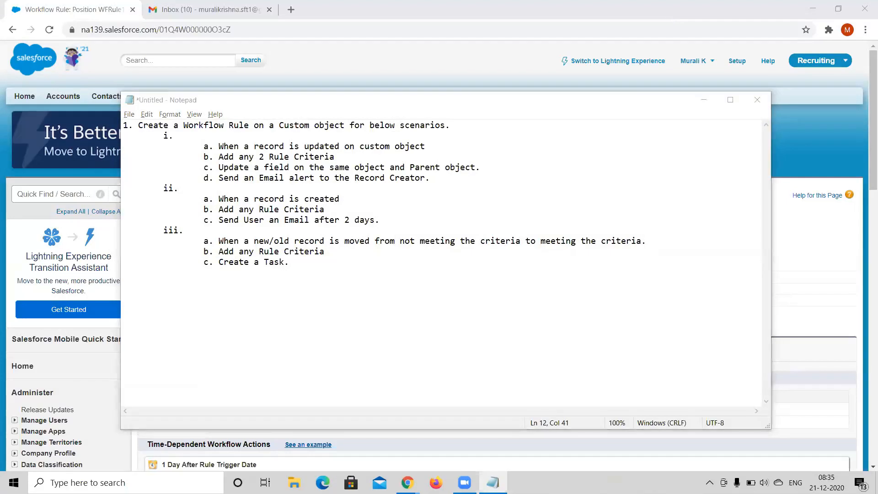
click(289, 262)
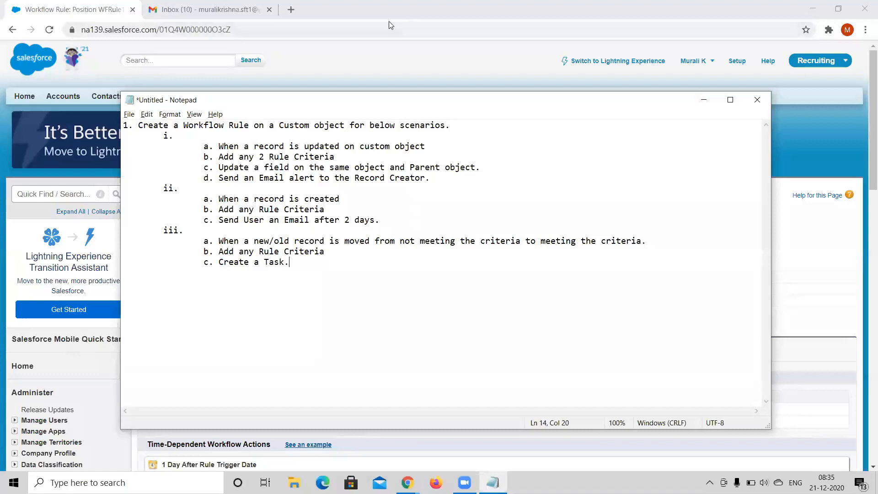
click(89, 14)
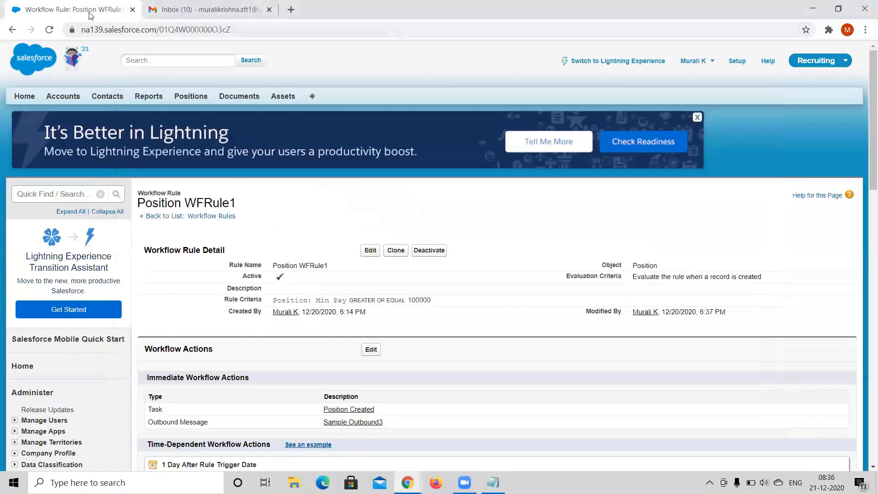